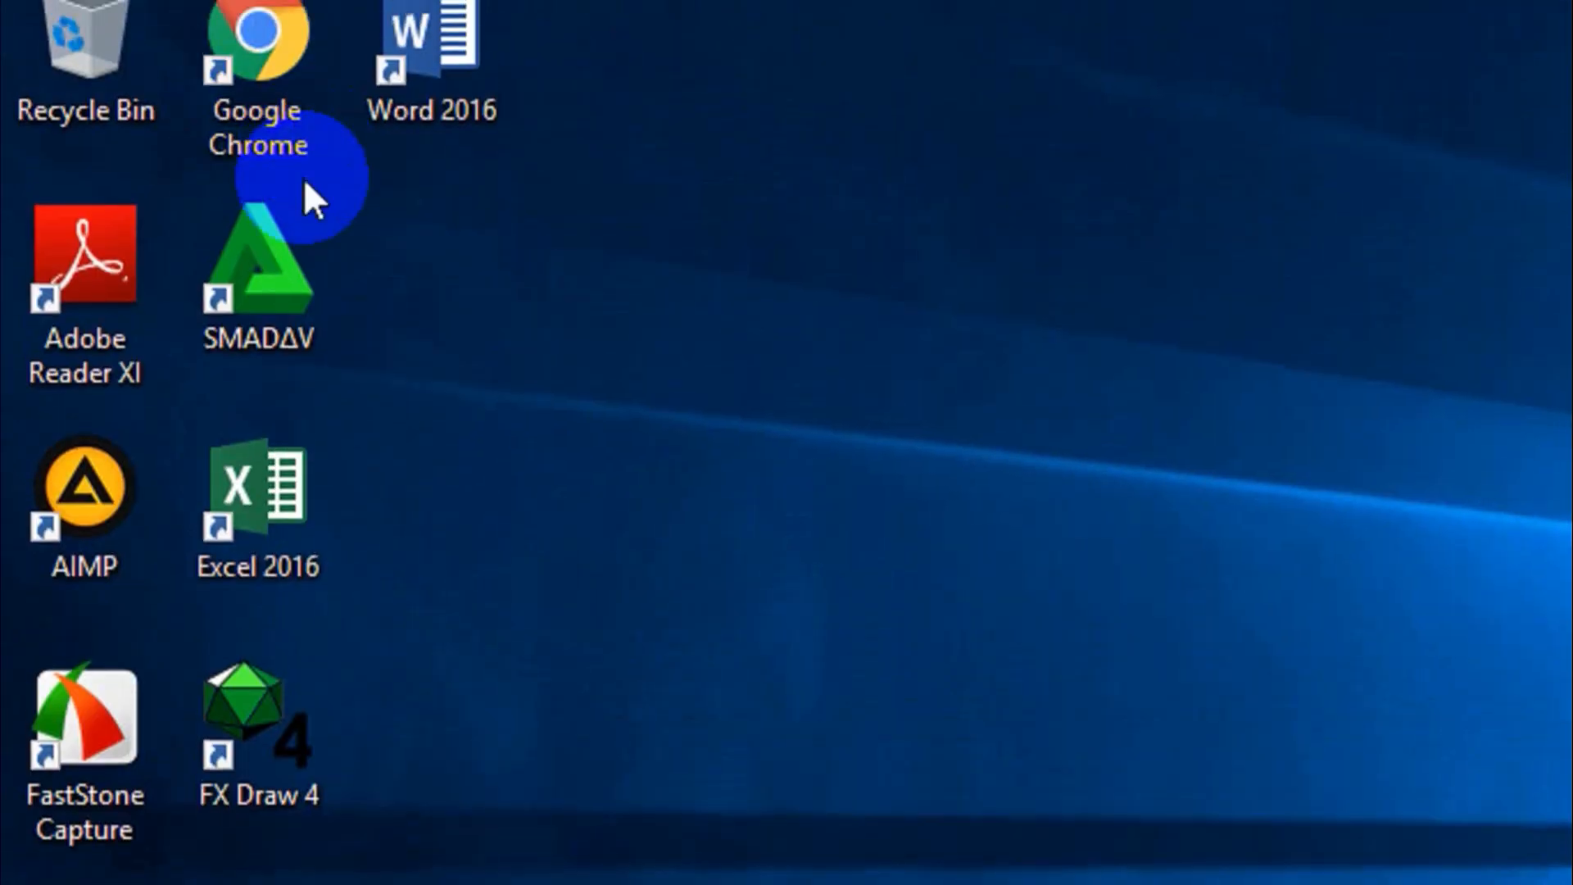
left_click(253, 130)
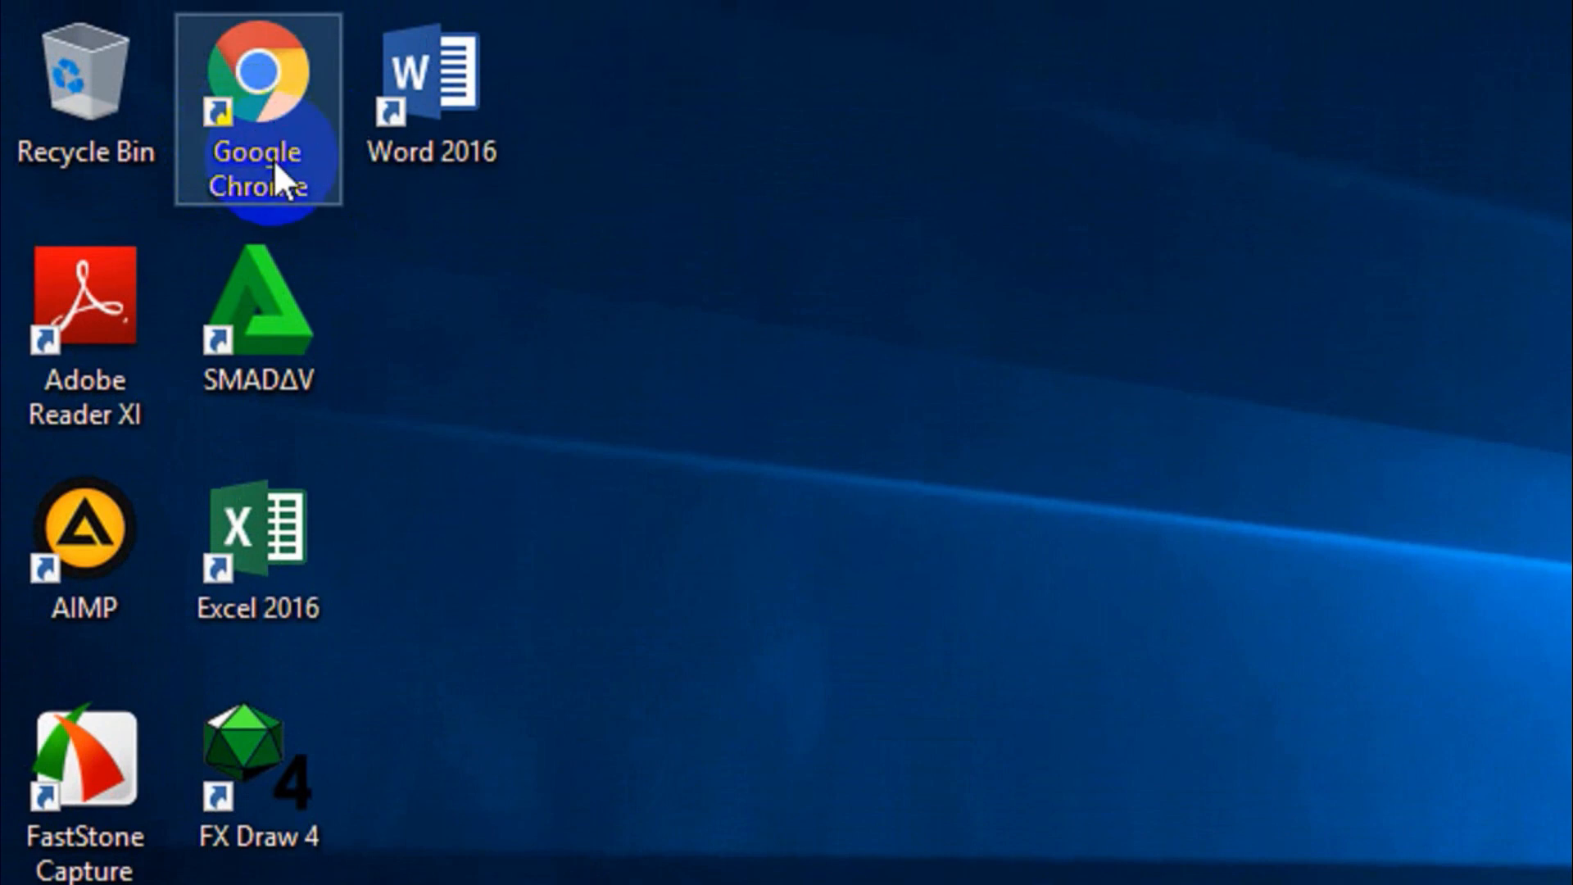
left_click(233, 562)
left_click(141, 884)
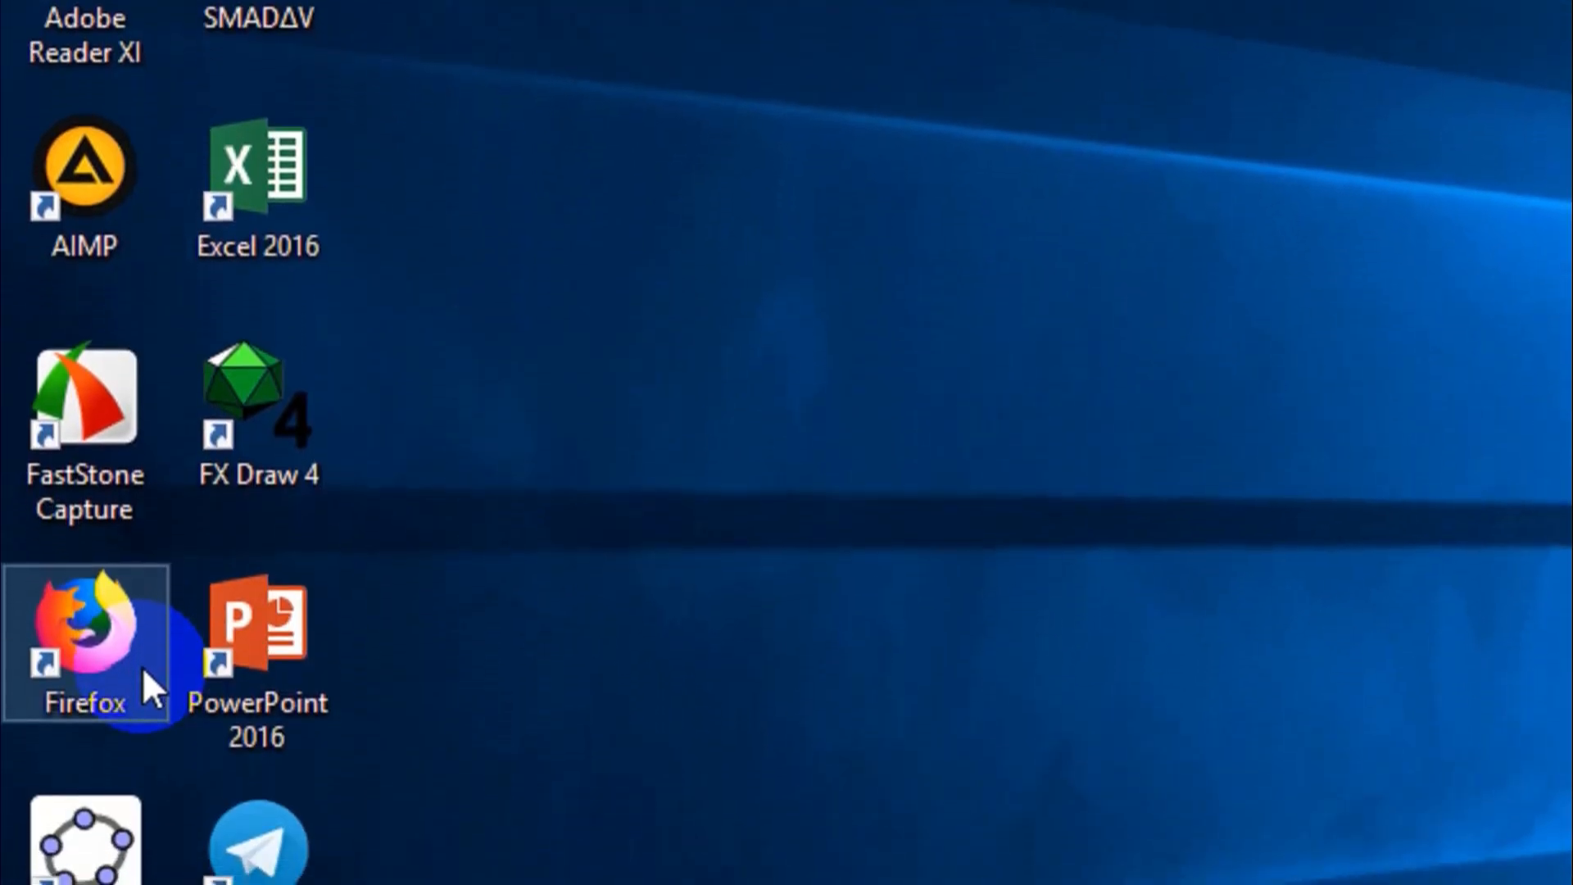
left_click(286, 0)
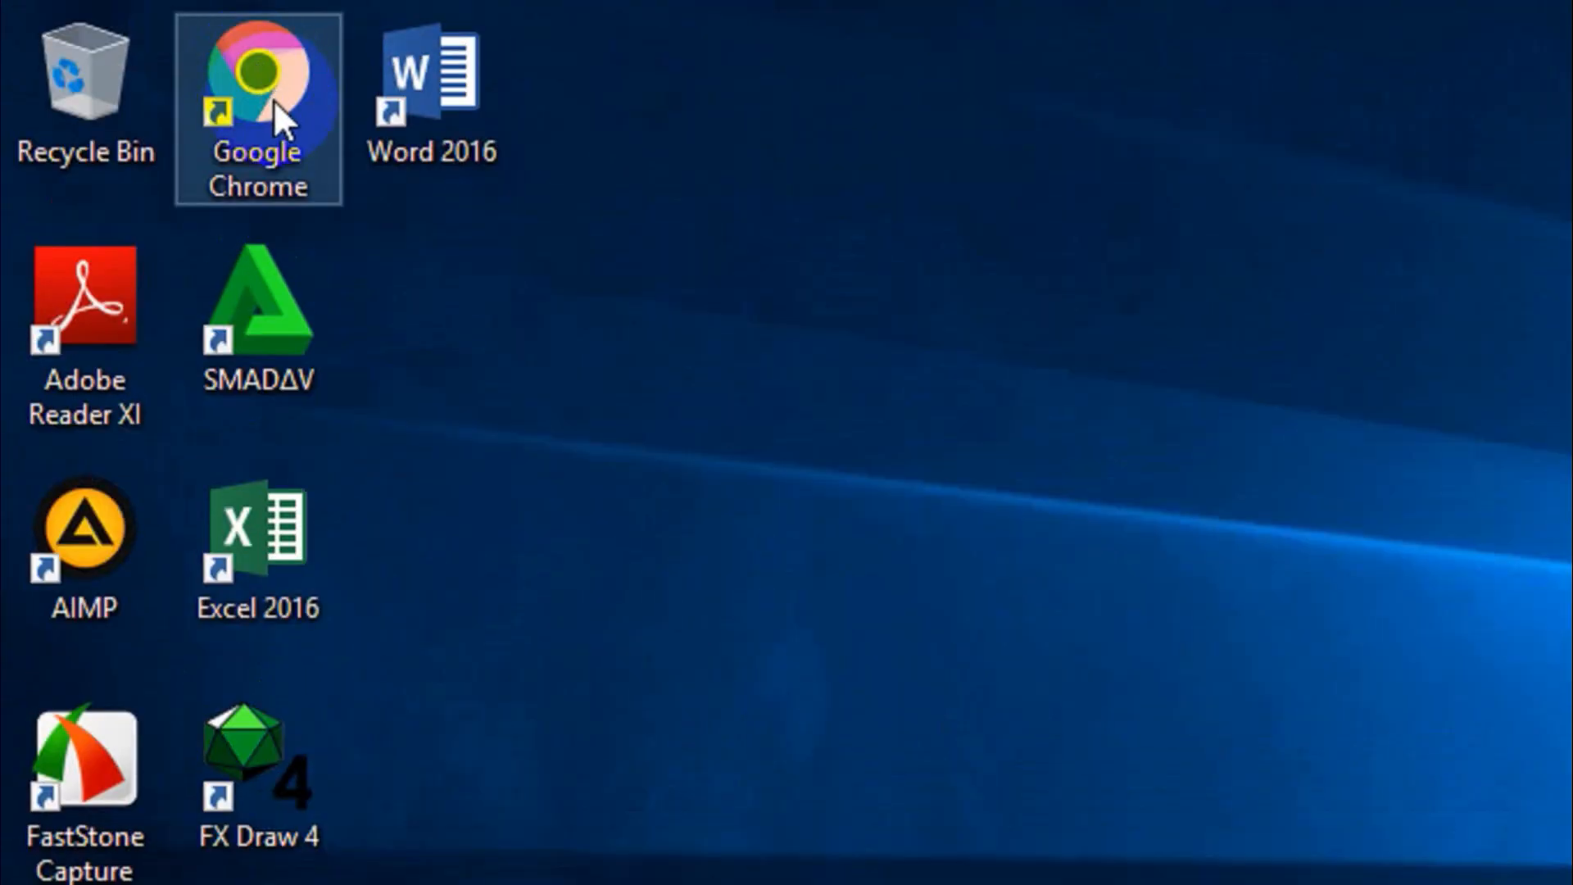
Open Google Chrome and search Google for "fx draw 4".
double_click(278, 116)
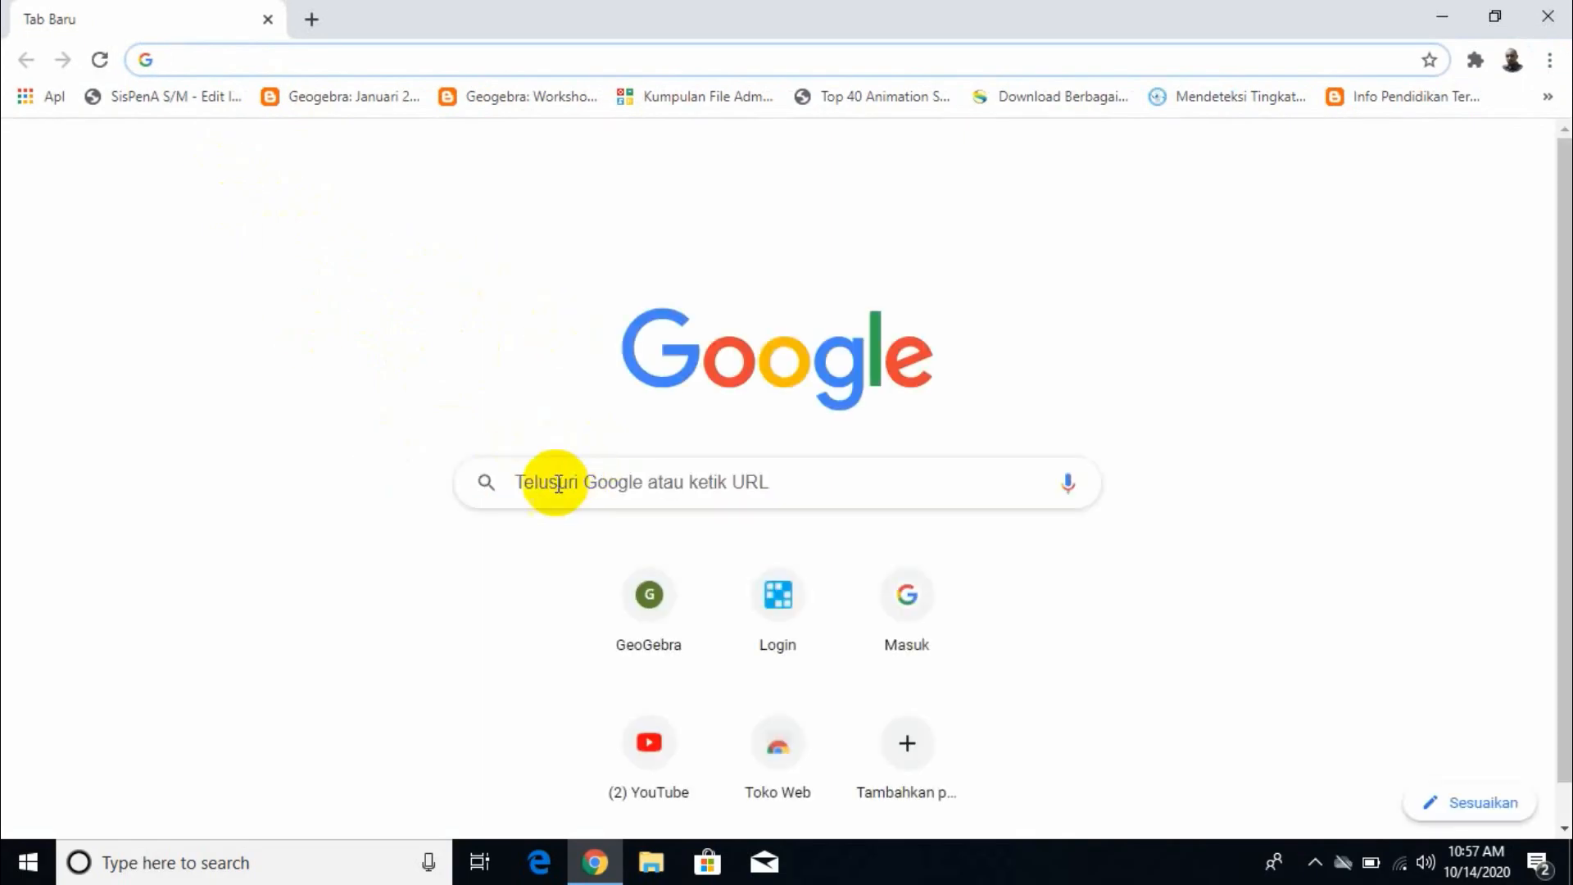
left_click(554, 483)
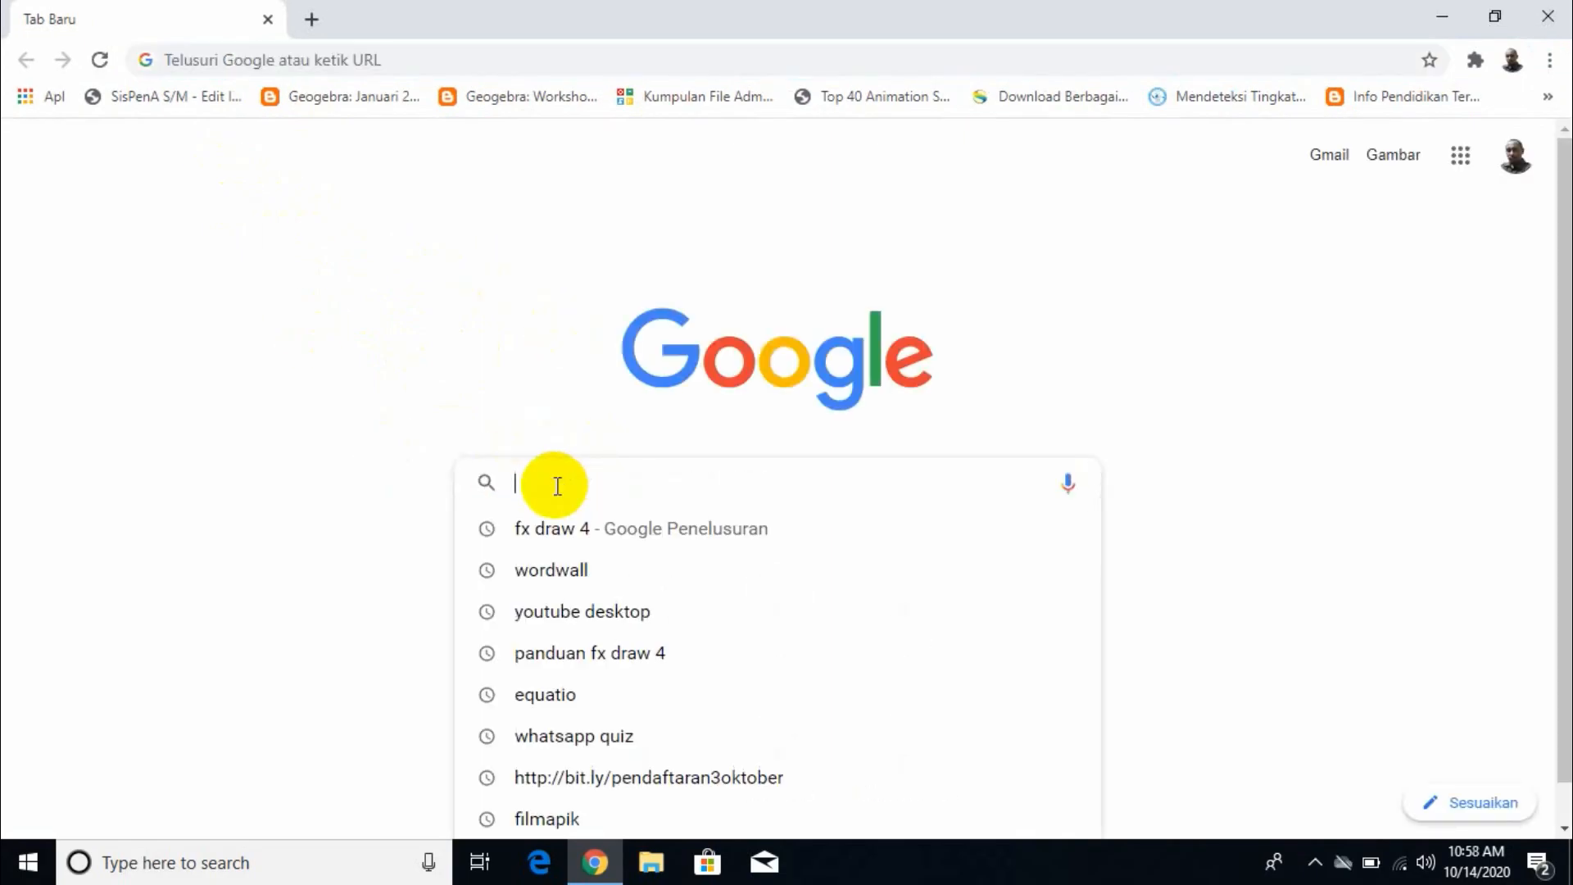
type("fx draw 4")
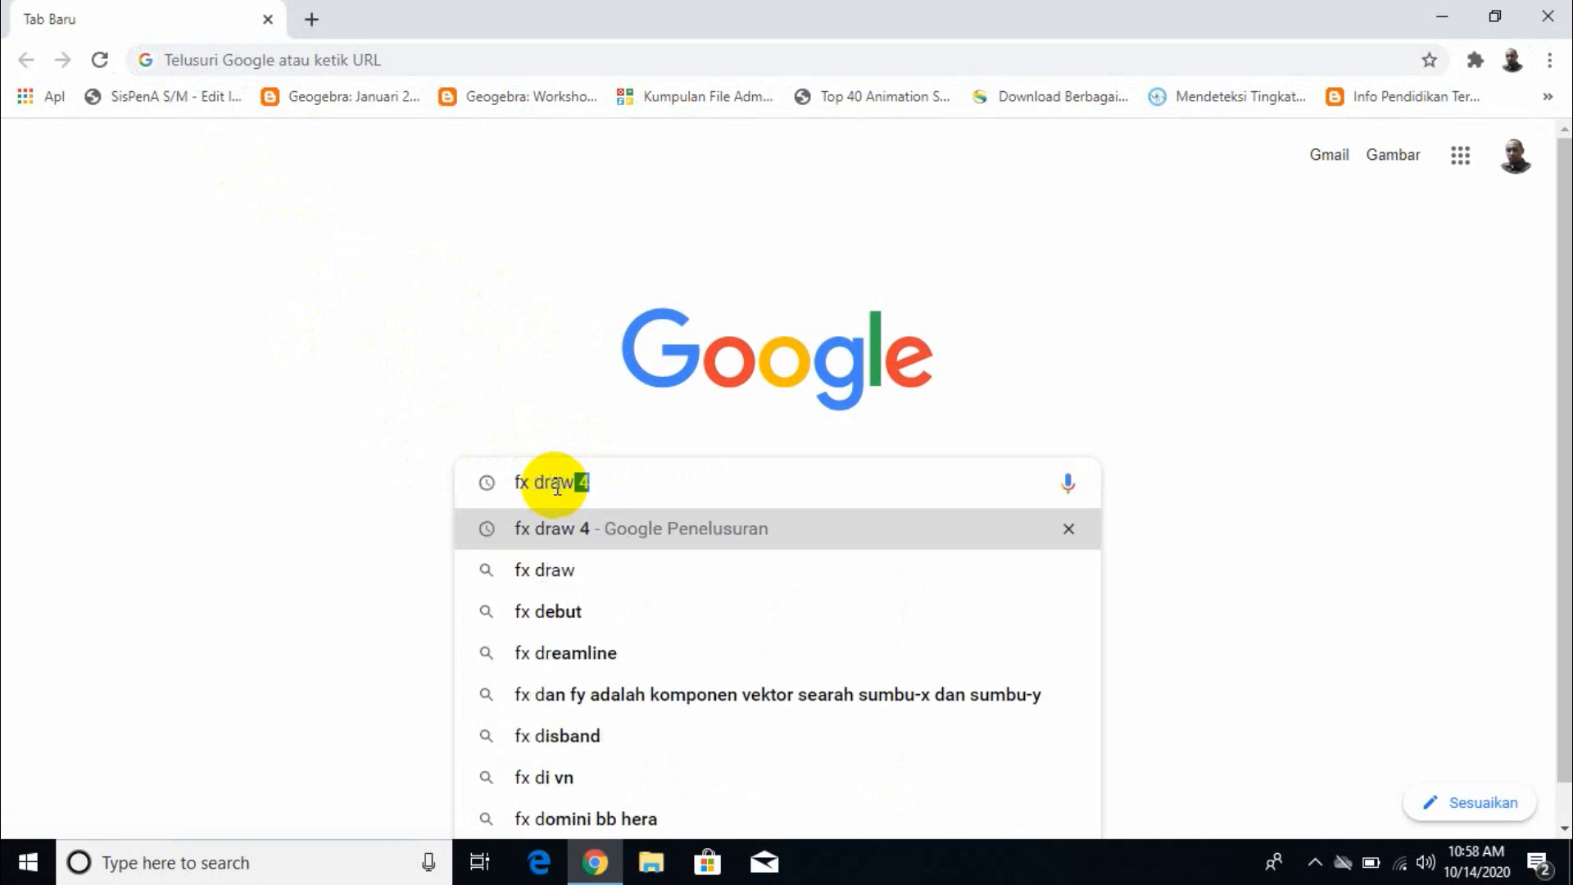
left_click(662, 483)
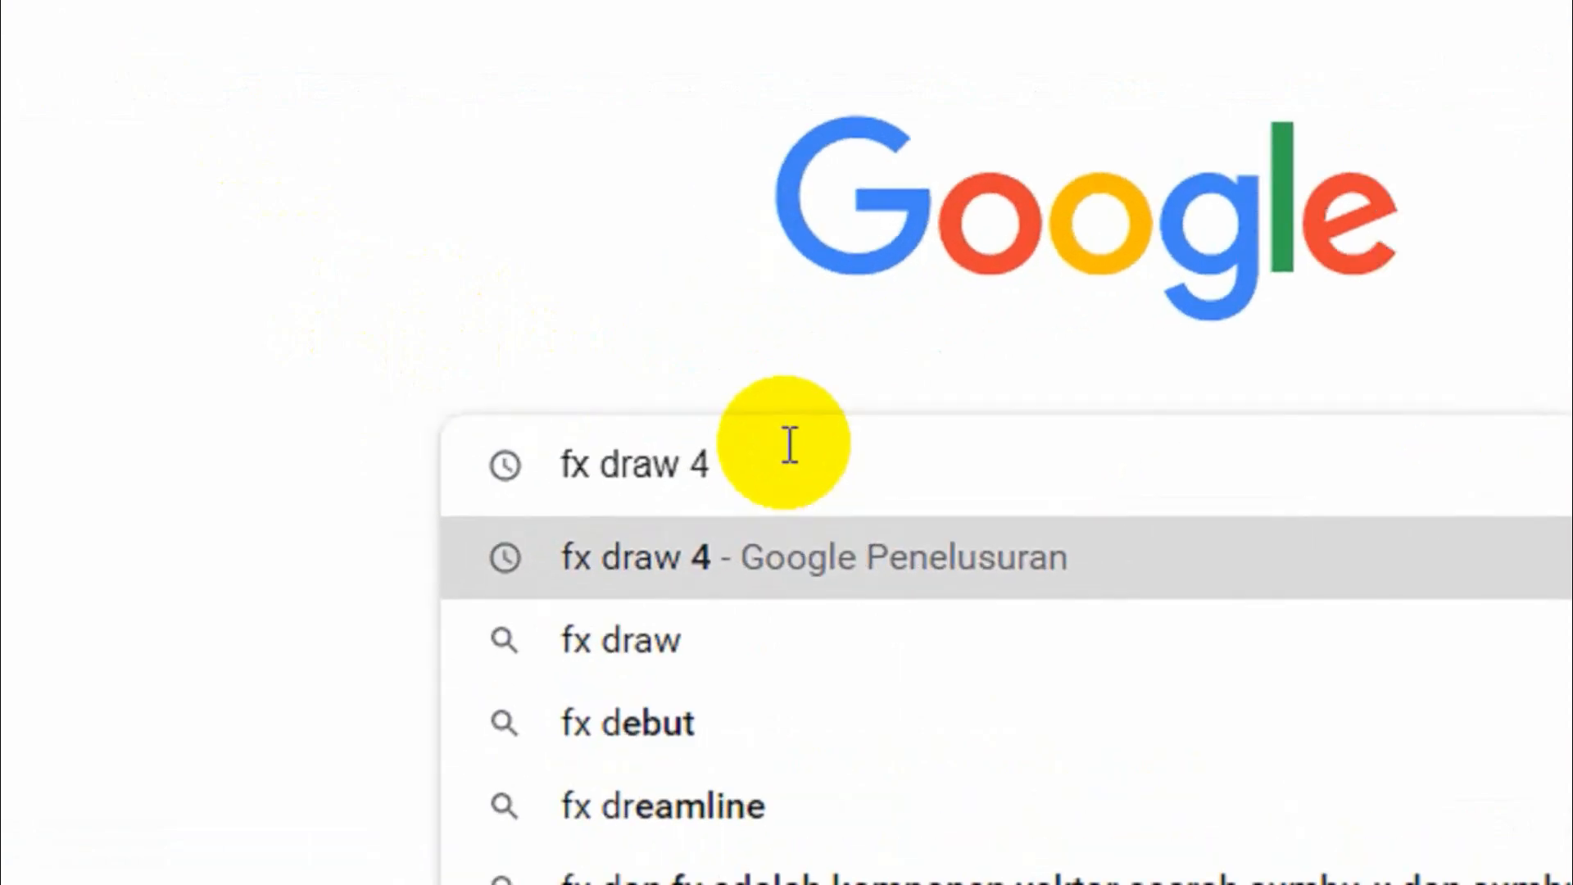
key("Return")
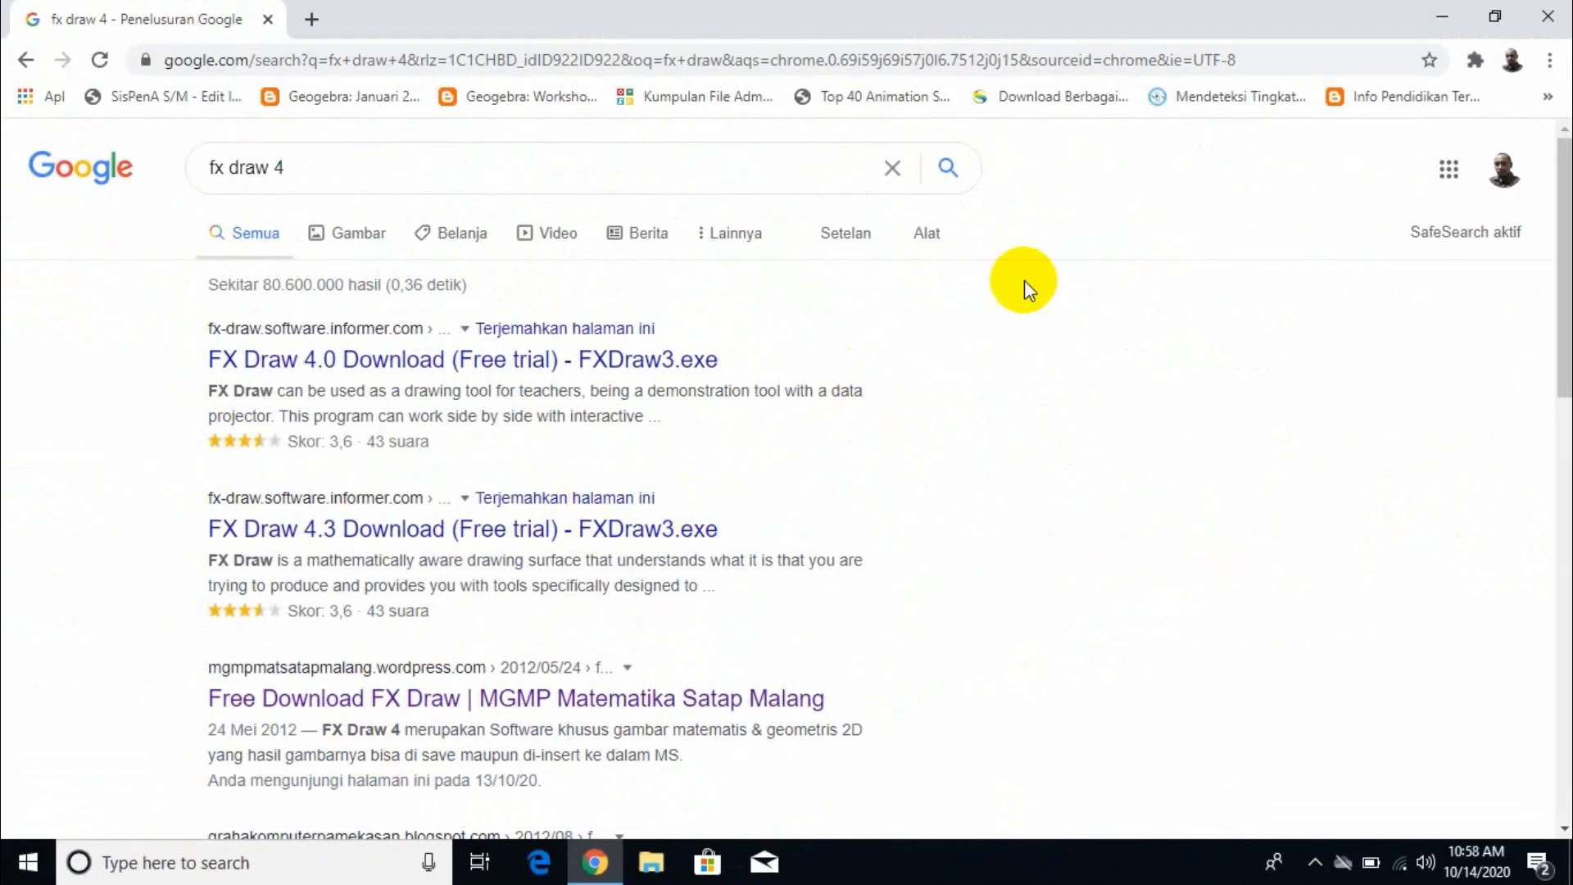
Minimize the browser and launch FX Draw 4 from the desktop.
left_click(1443, 23)
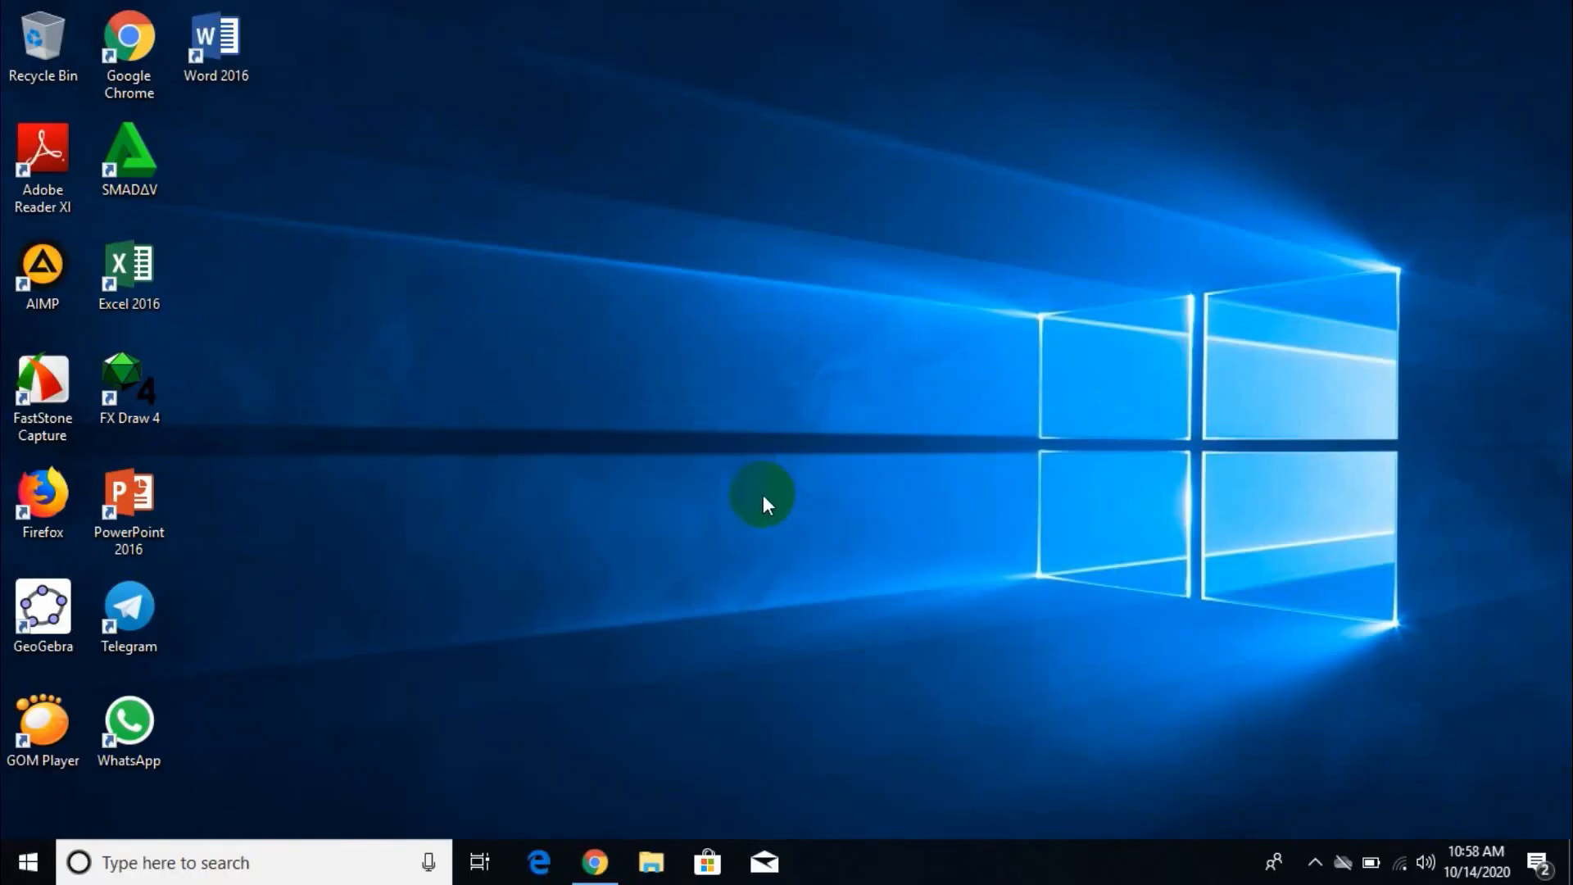
left_click(127, 416)
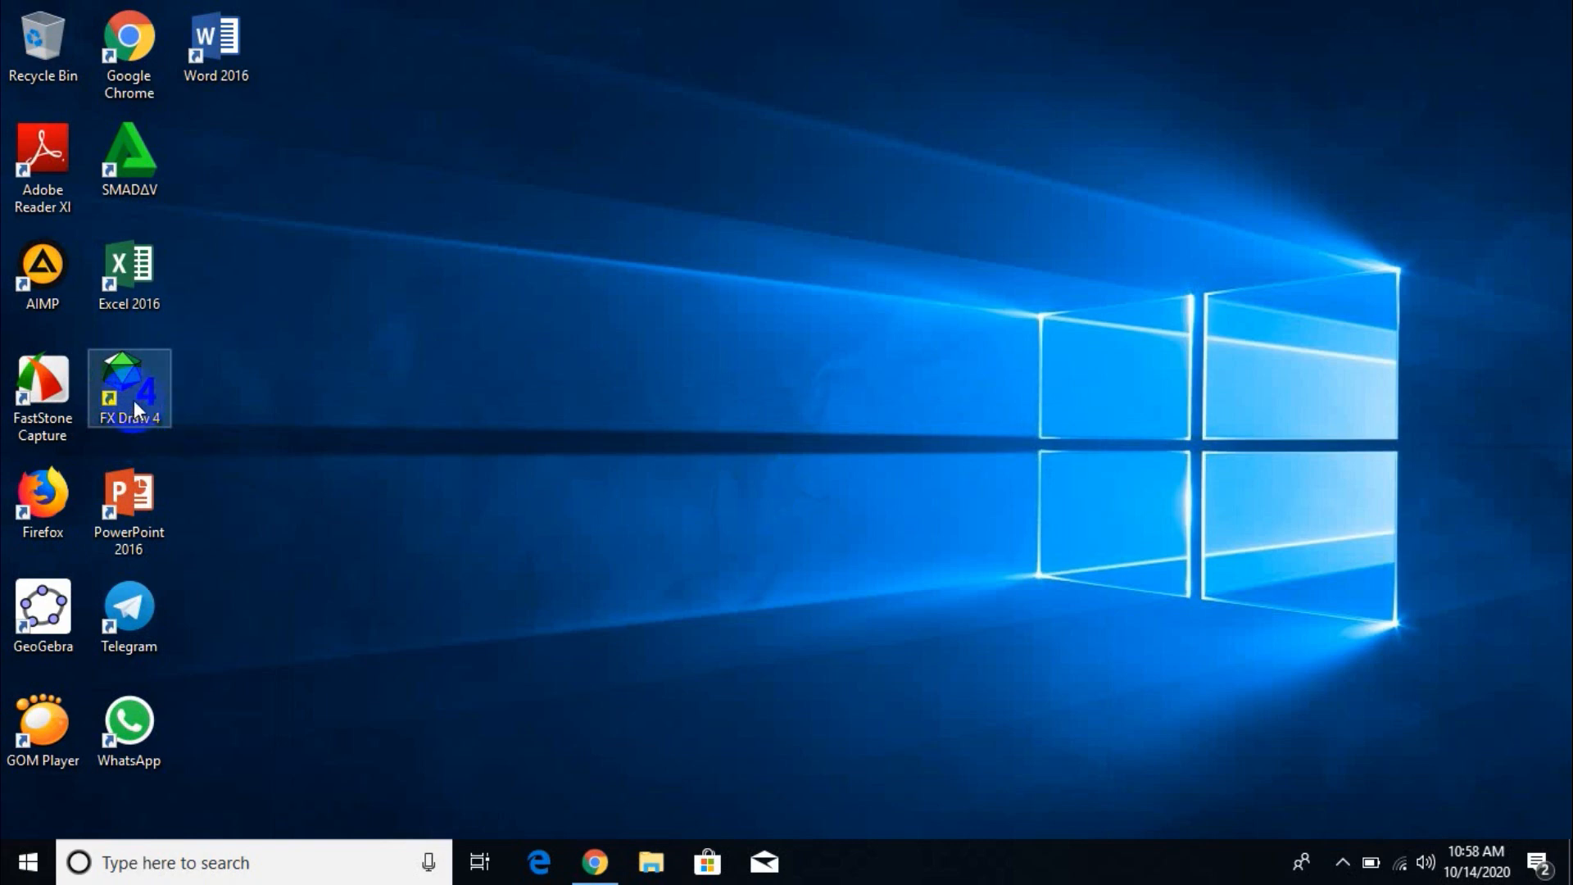
double_click(135, 400)
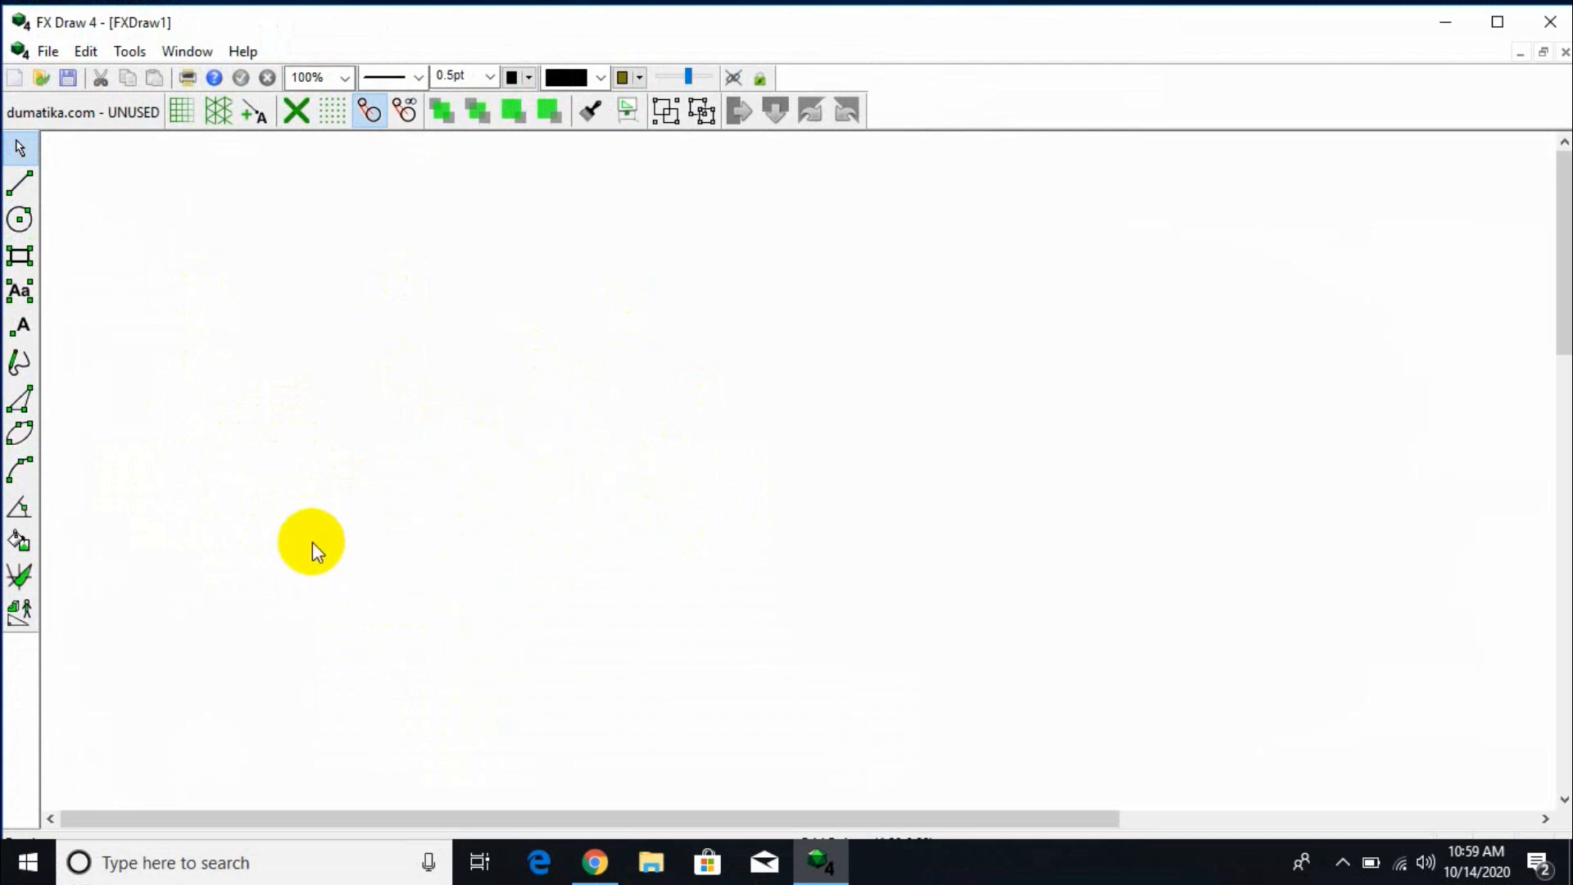
left_click(46, 52)
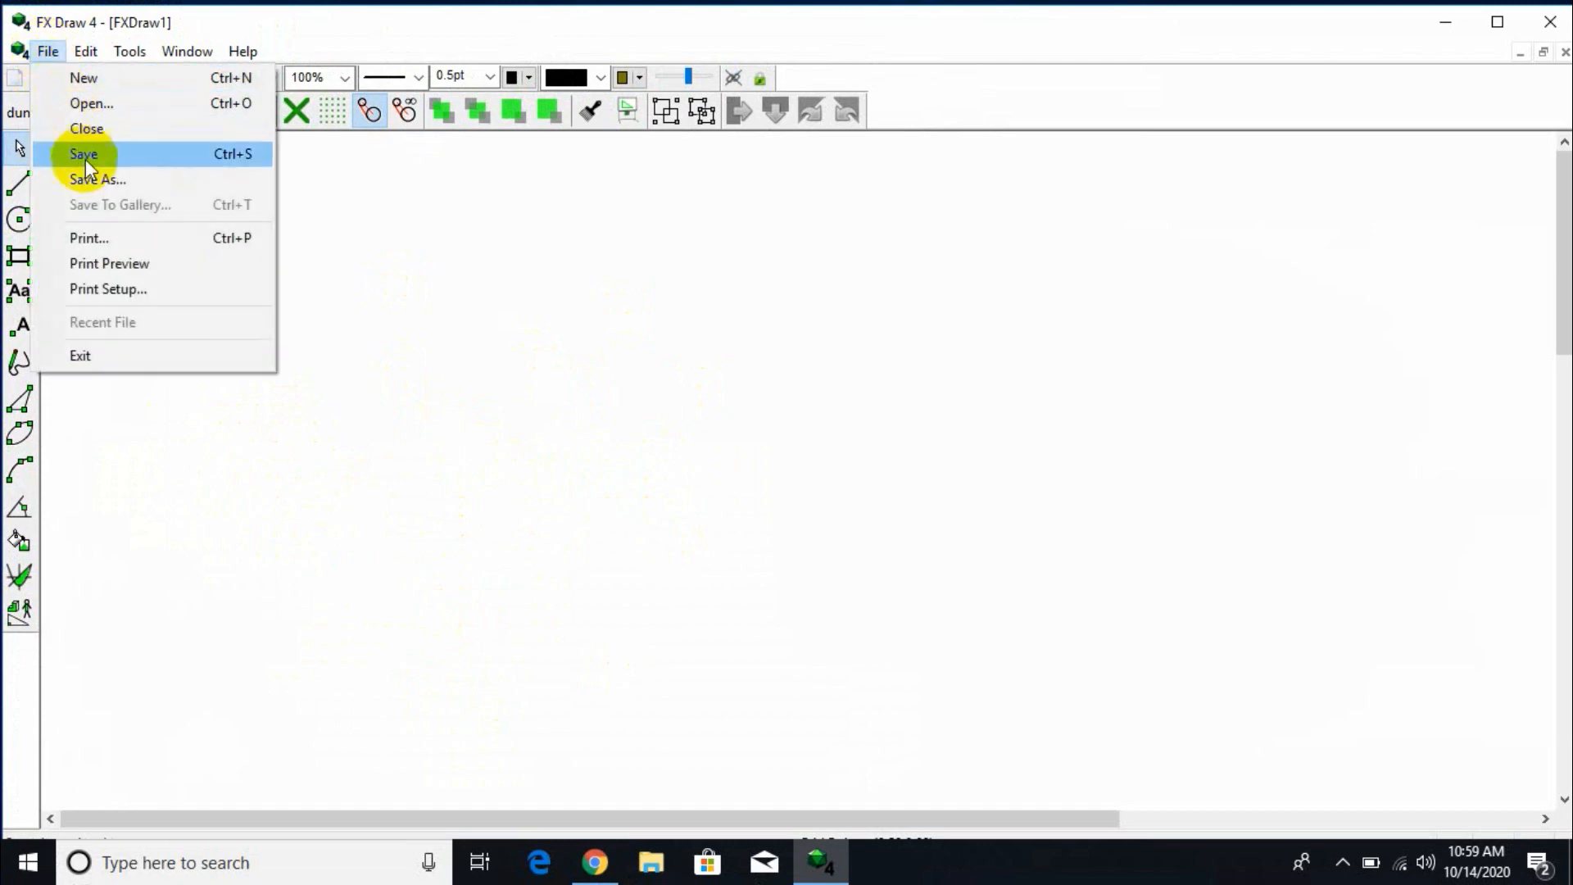
mouse_move(86, 59)
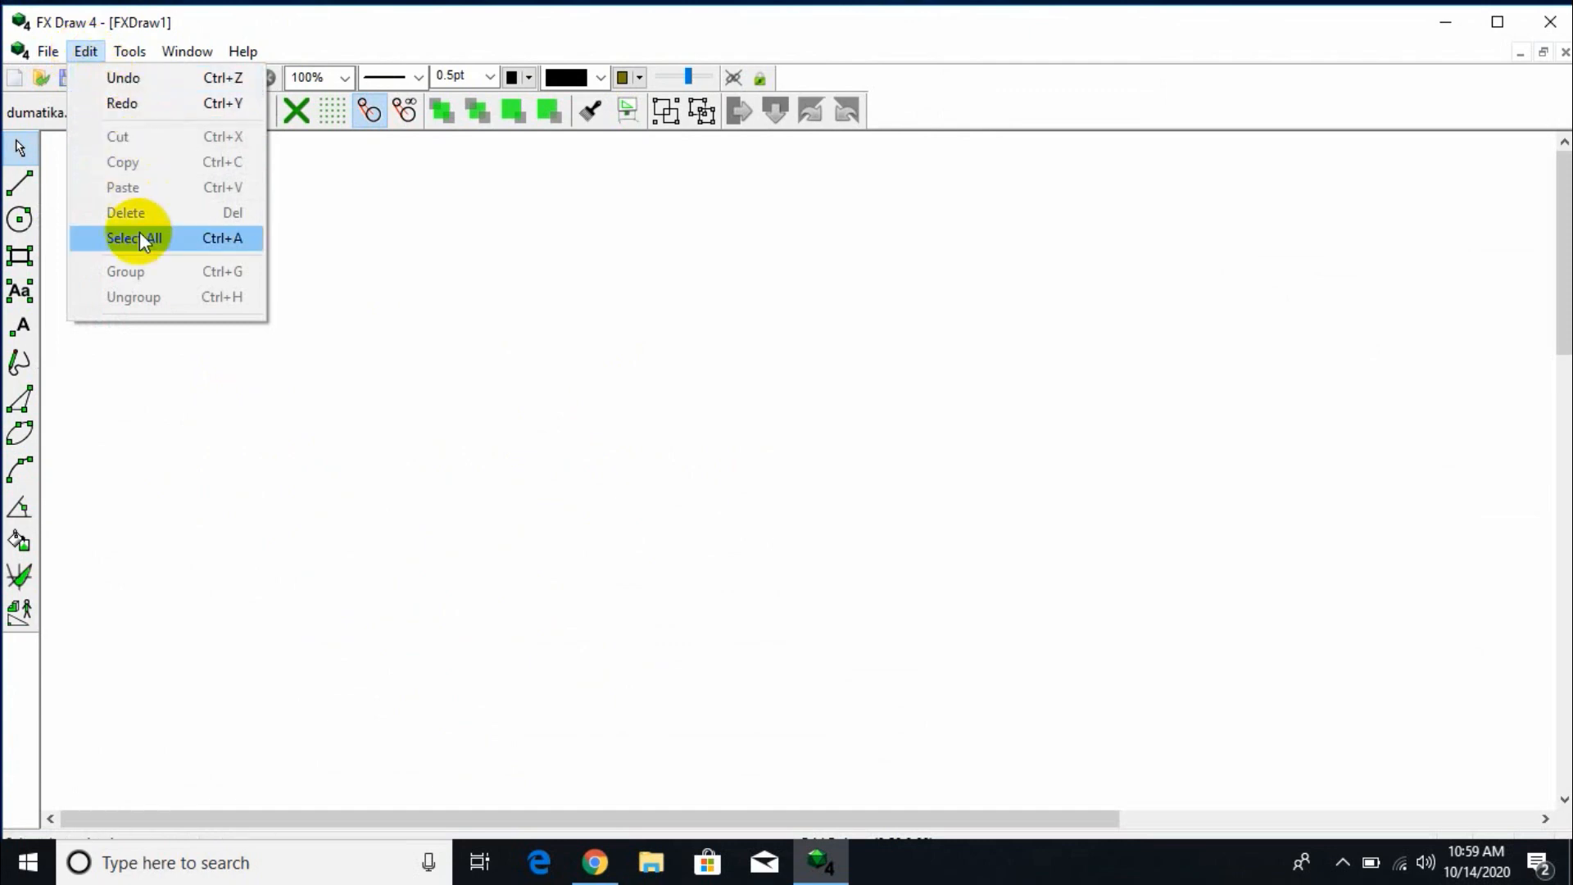
left_click(357, 287)
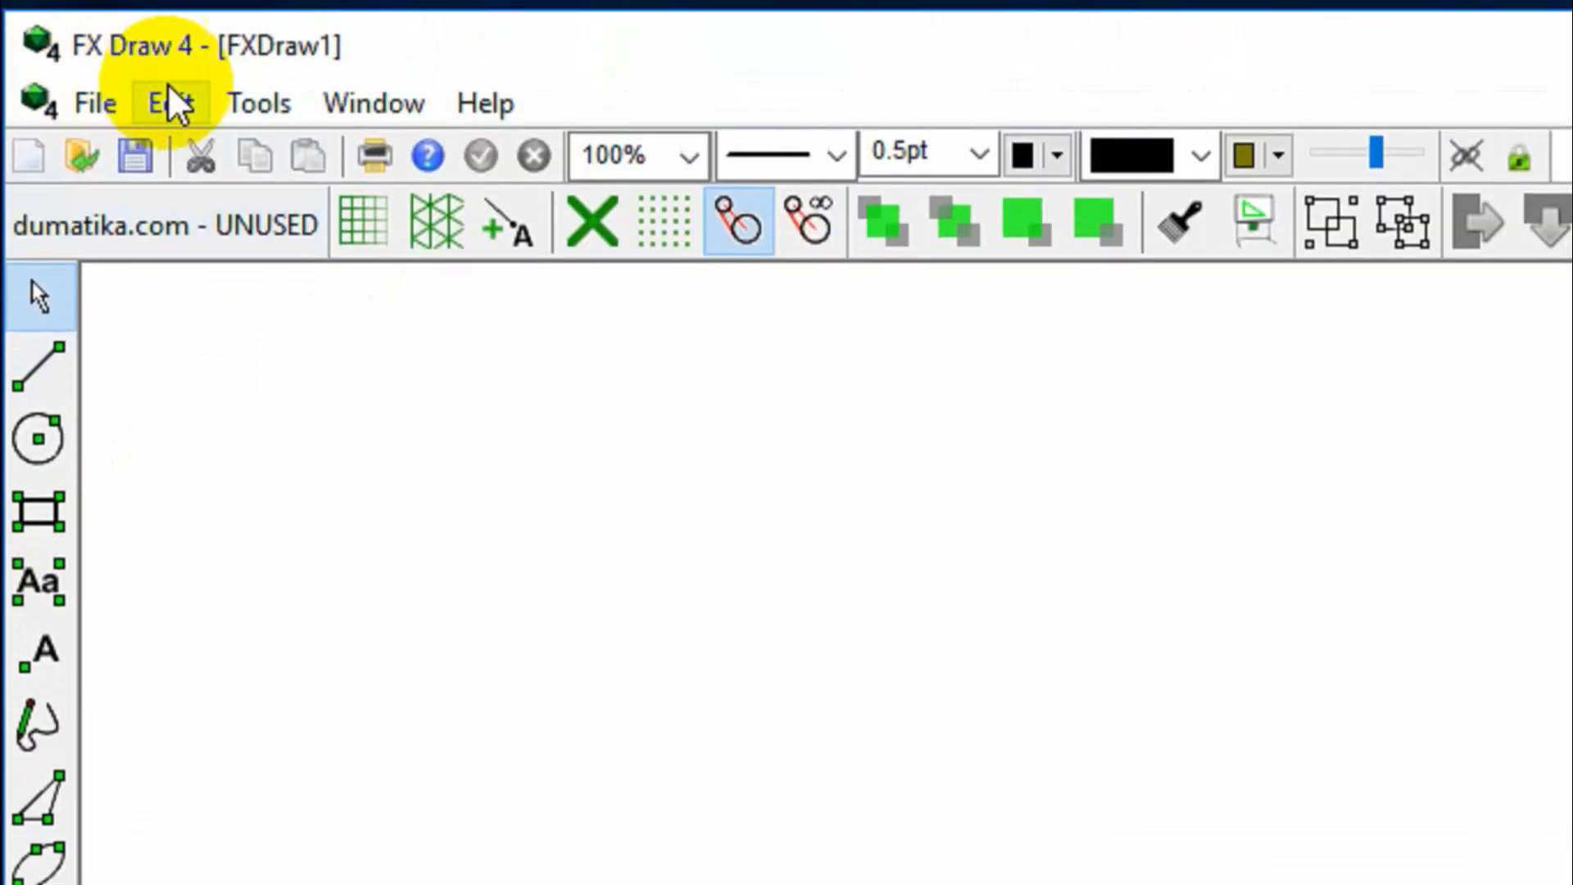
left_click(259, 105)
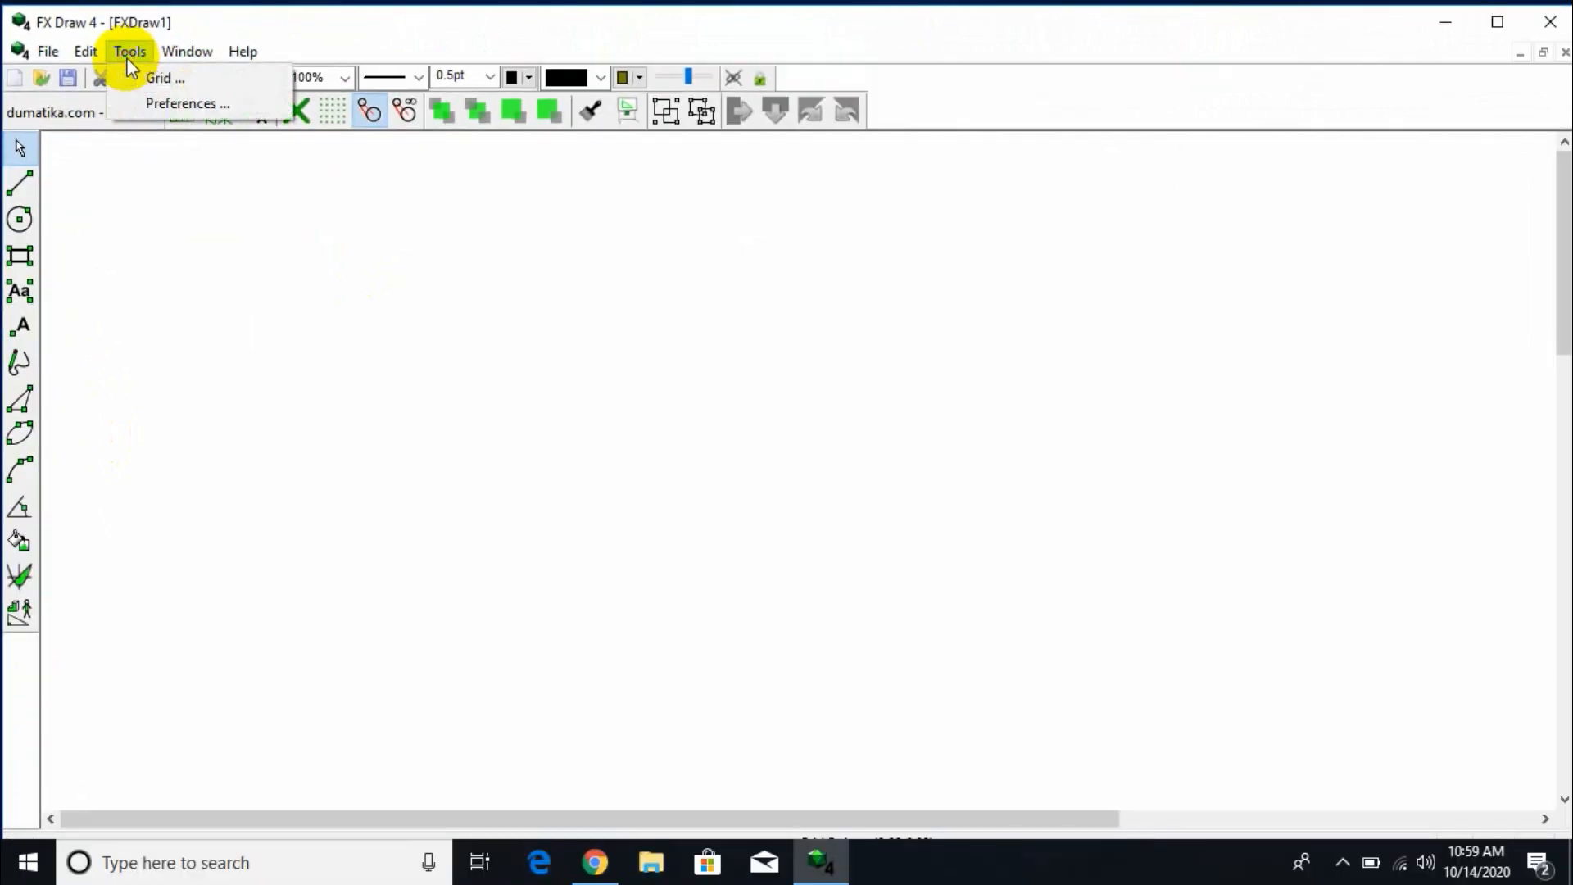
left_click(170, 77)
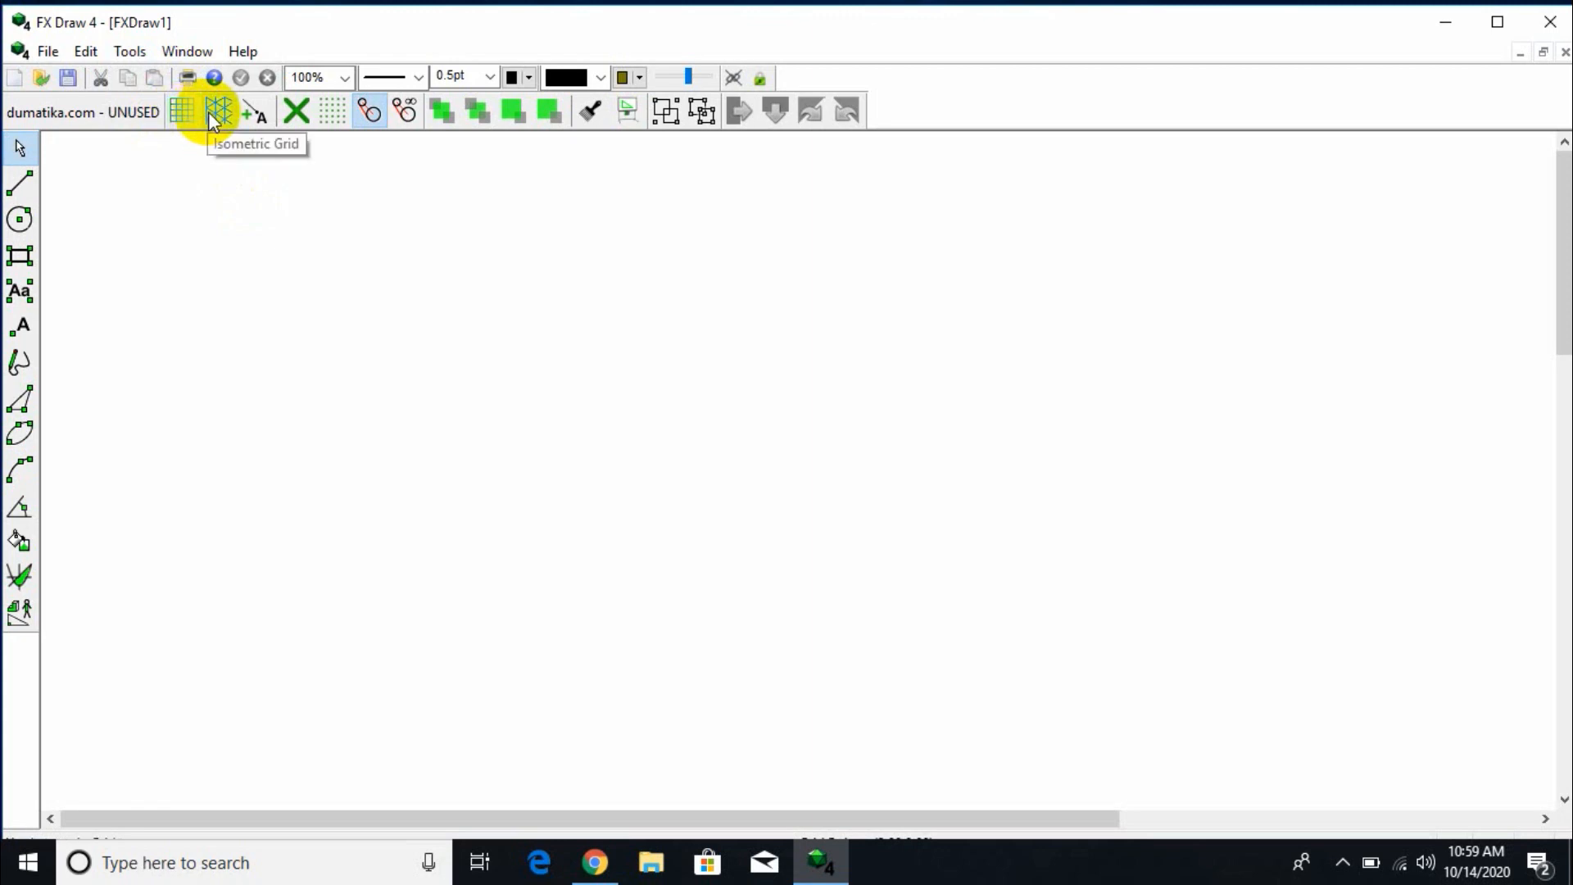
Show the drawing grid in blue and raise its opacity to about the middle of the range.
left_click(131, 52)
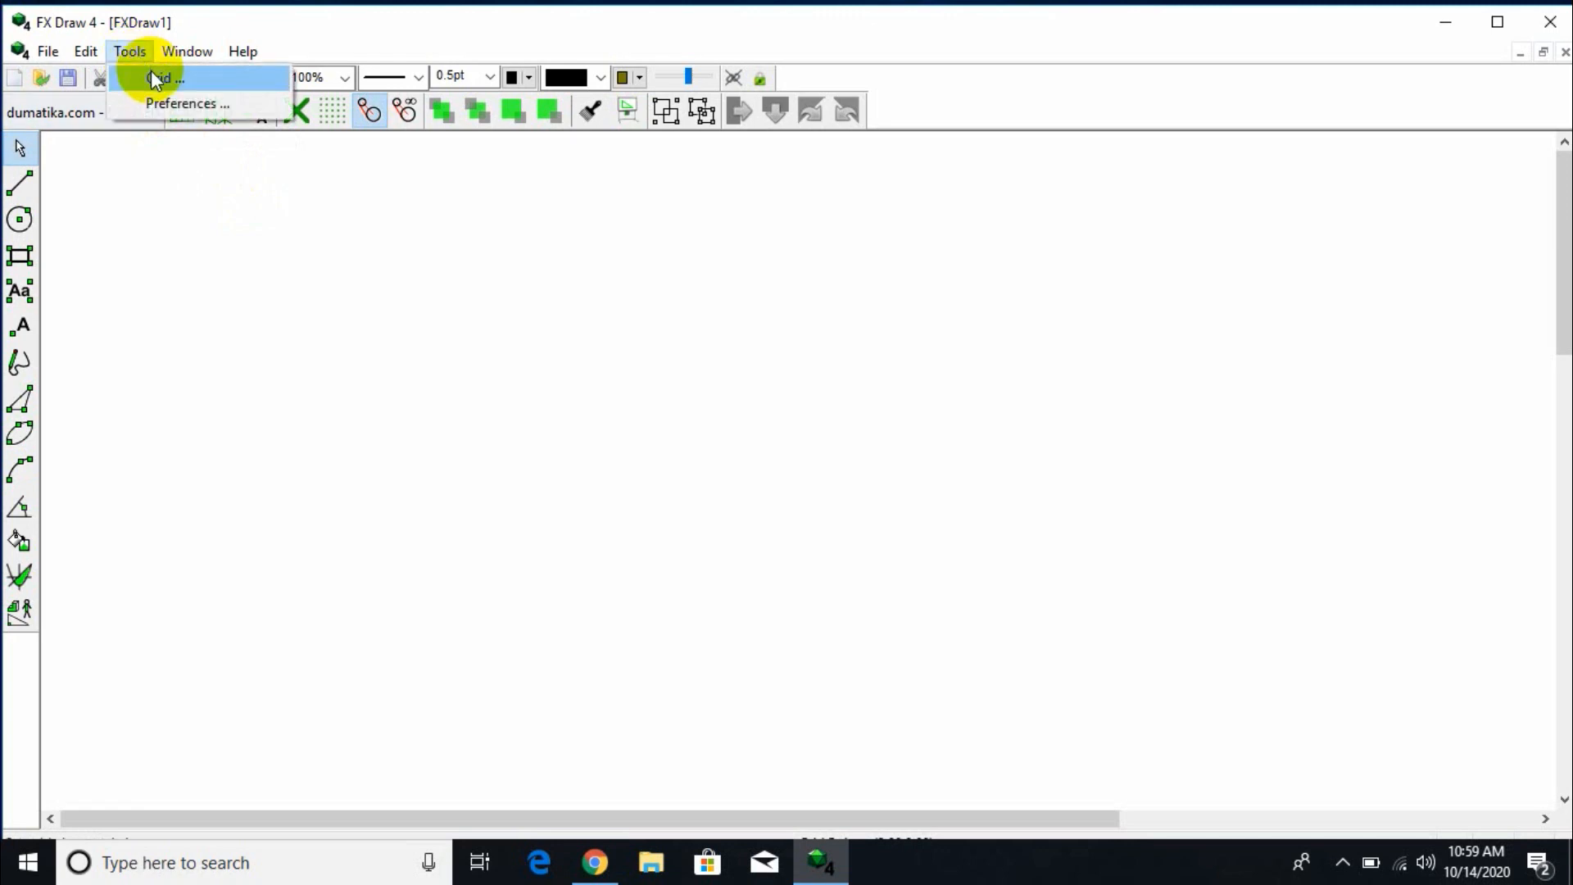
left_click(151, 75)
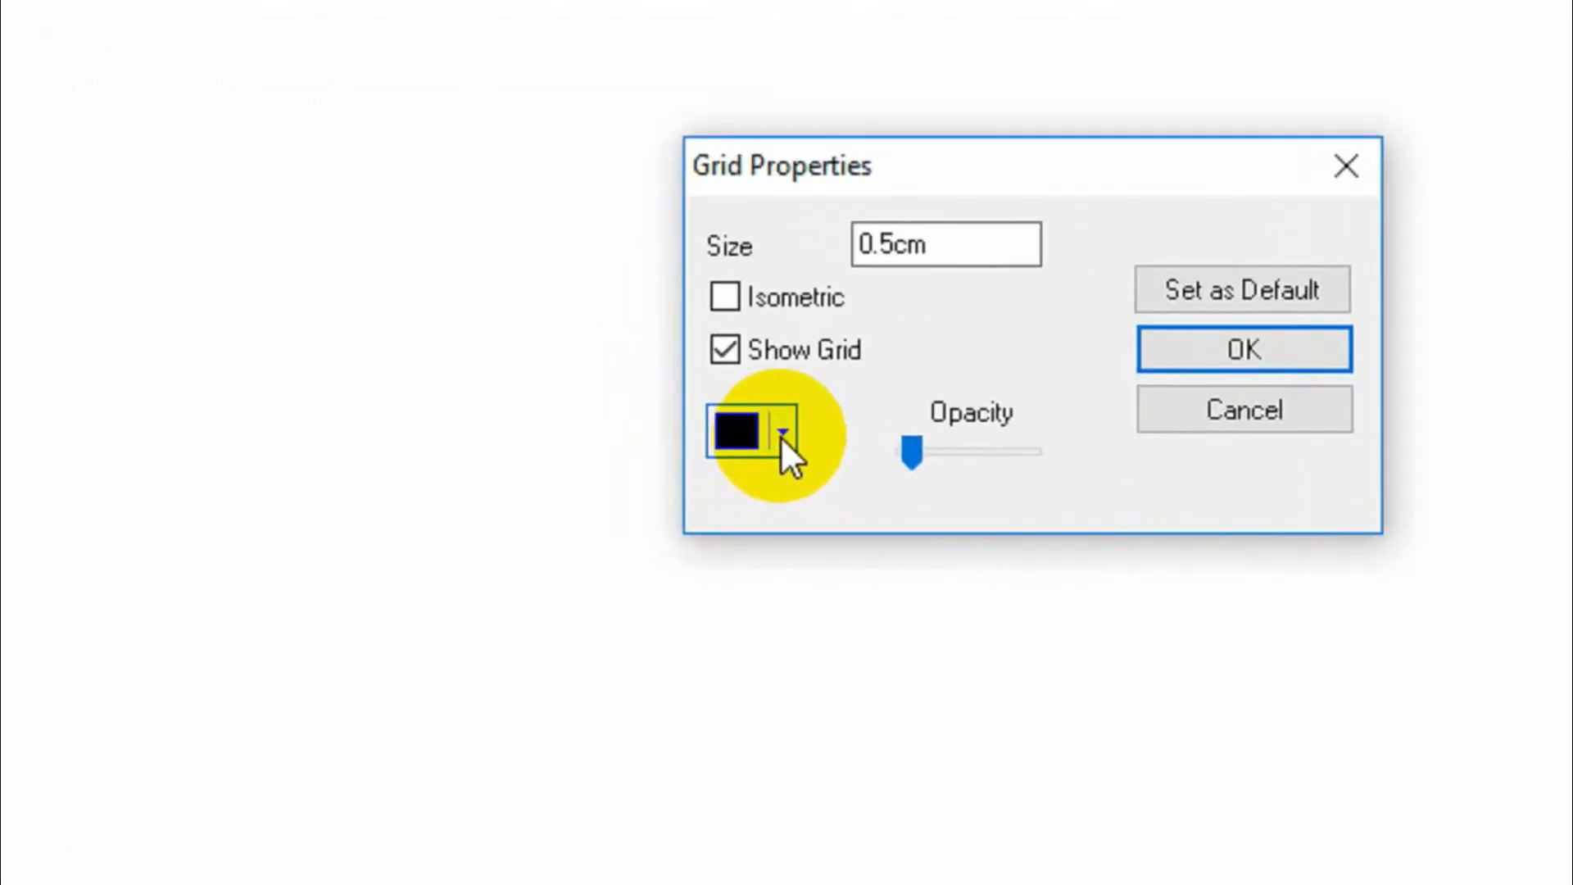
left_click(782, 434)
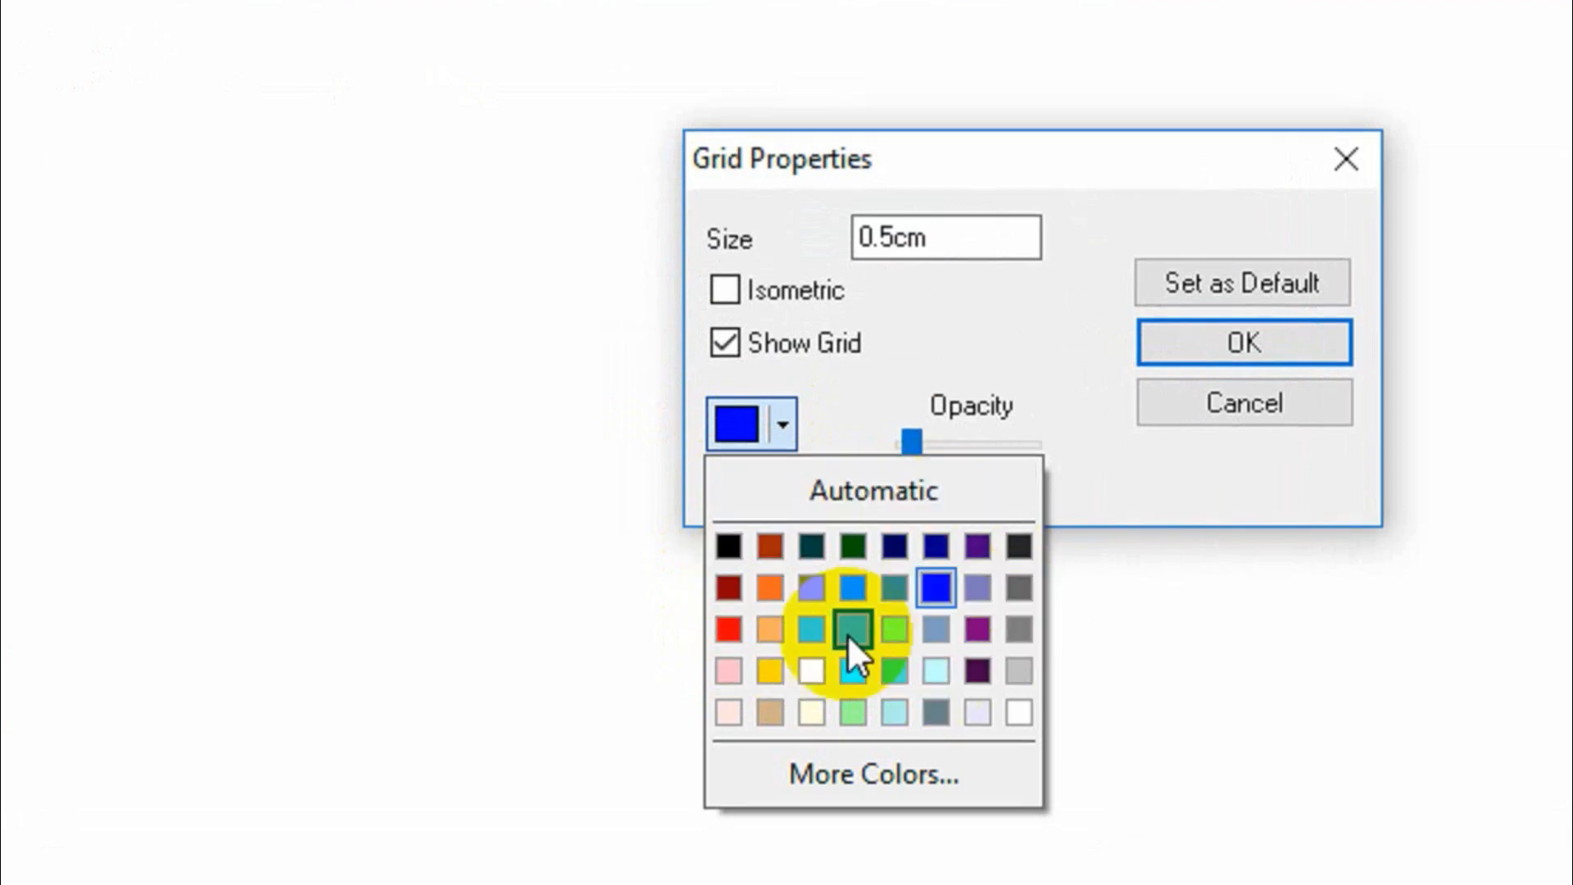
left_click(978, 337)
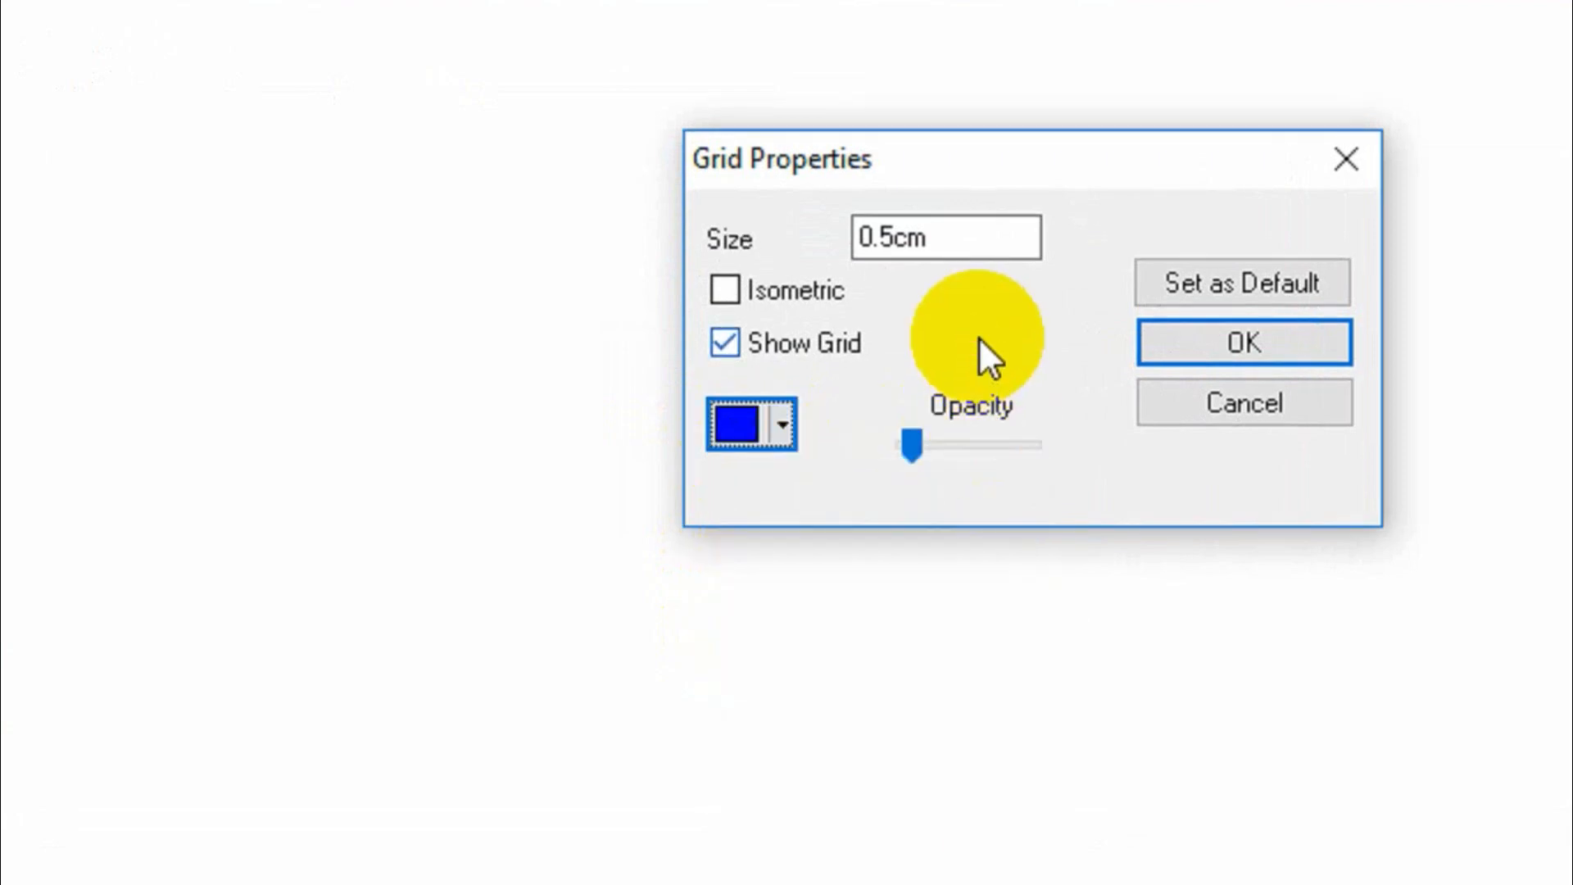
left_click(913, 442)
mouse_move(921, 445)
left_mouse_down()
mouse_move(967, 454)
mouse_move(951, 449)
left_mouse_up()
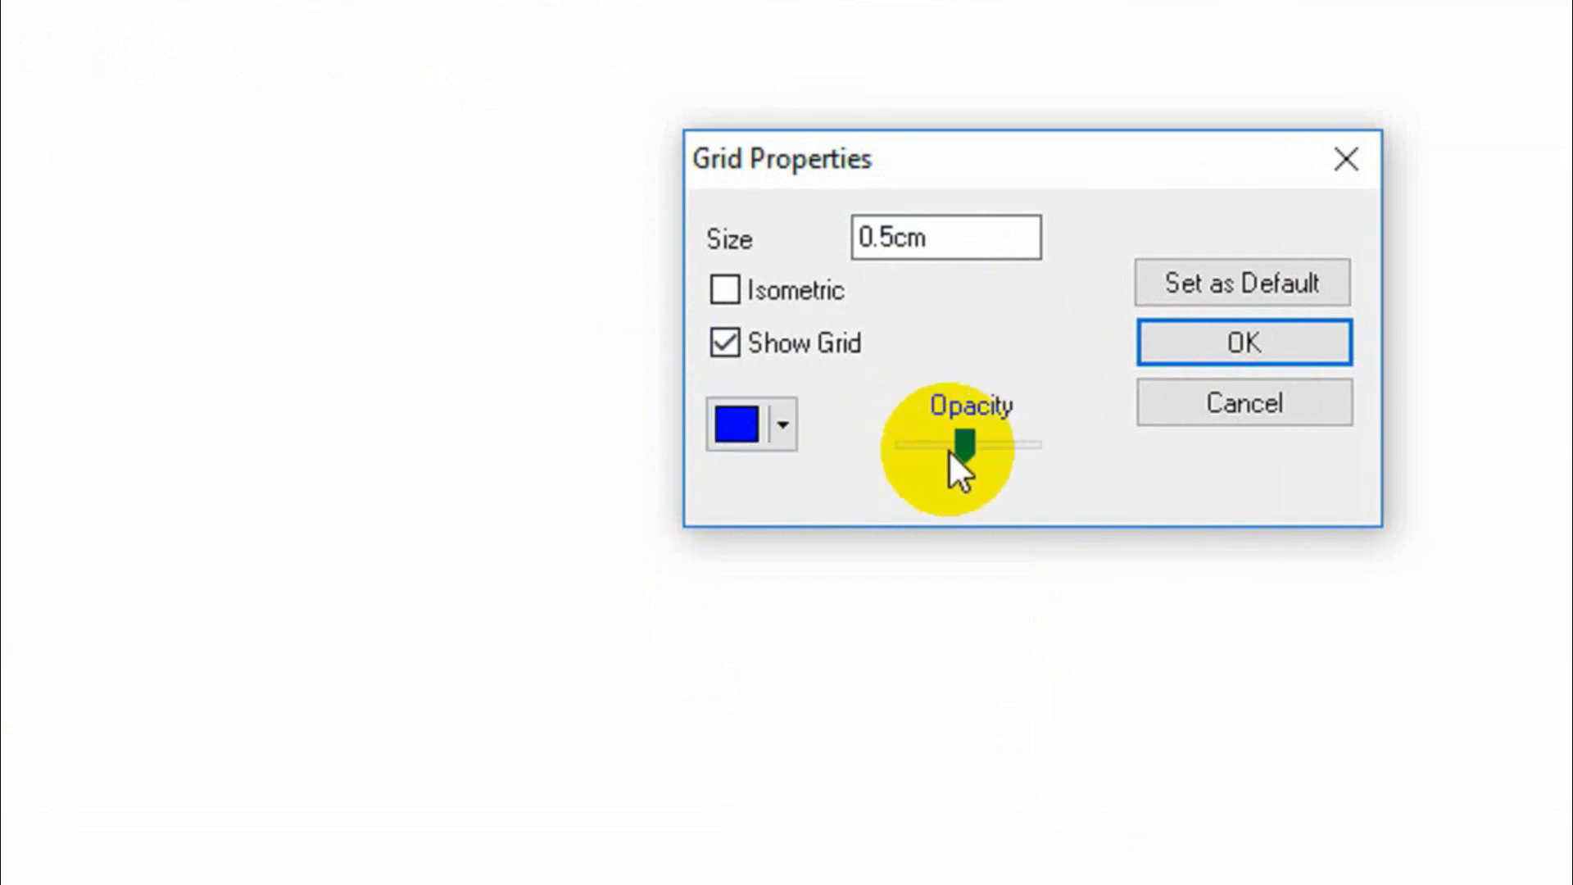
mouse_move(970, 450)
left_mouse_down()
mouse_move(938, 454)
mouse_move(967, 459)
left_mouse_up()
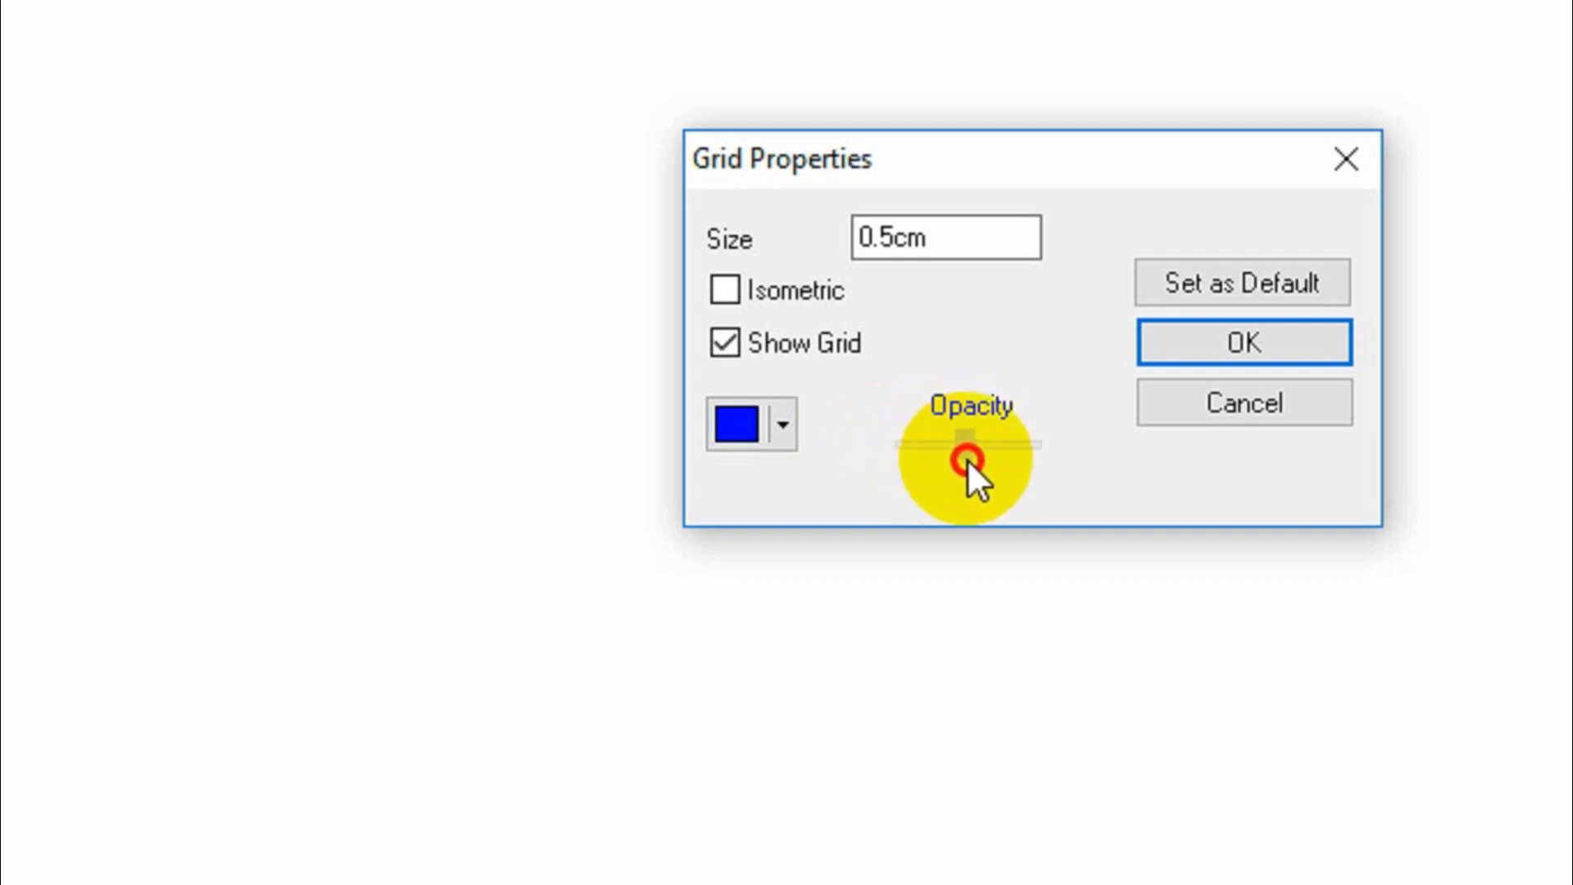
left_click(1181, 347)
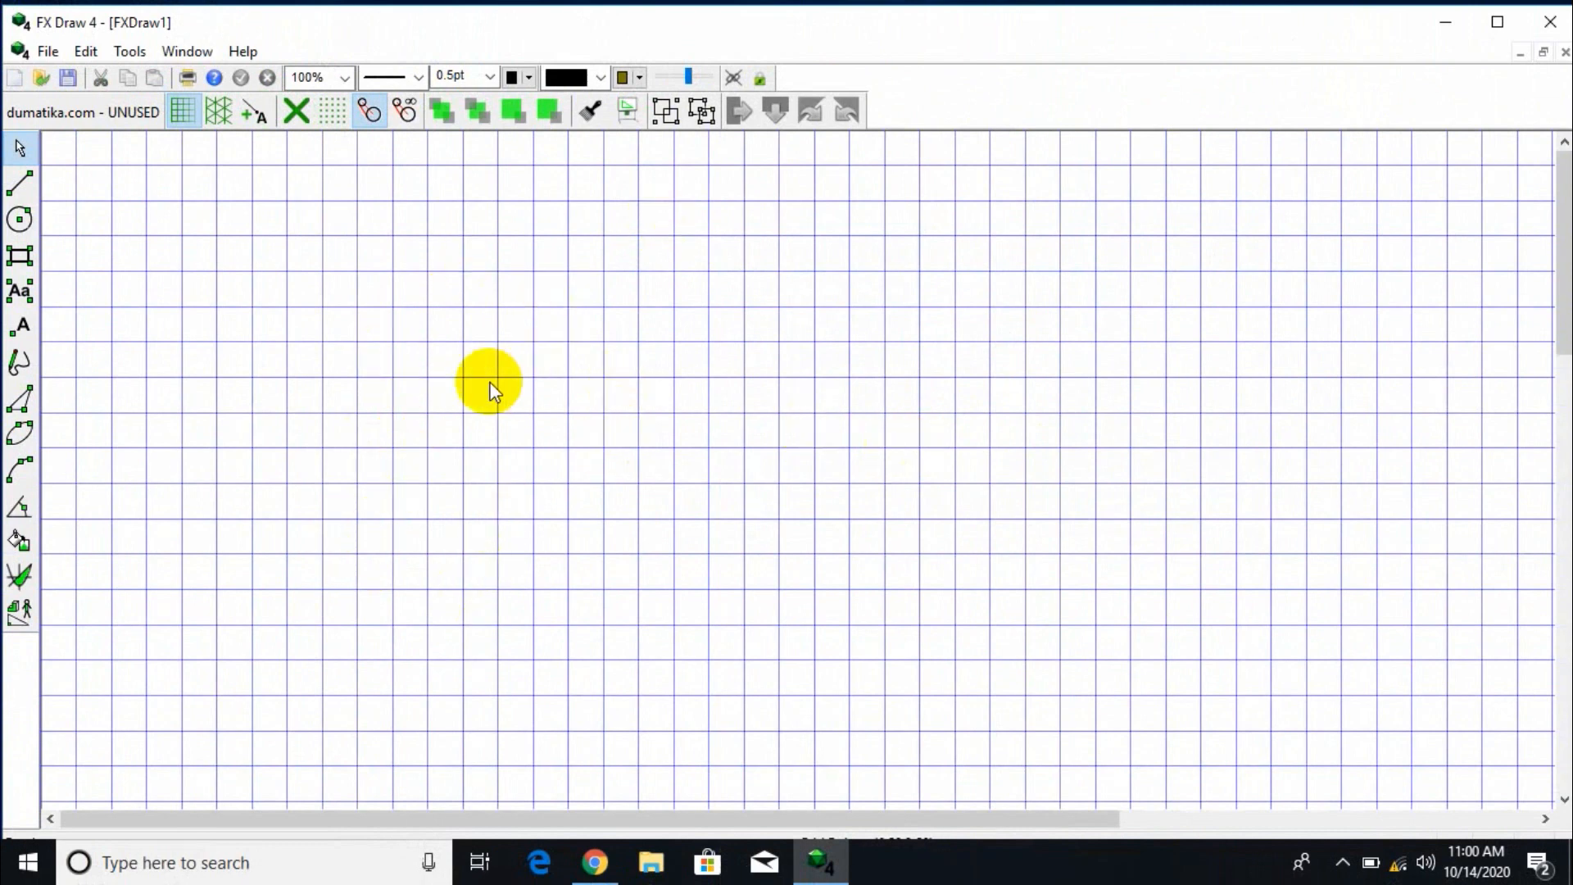
Set the grid size to 1 cm in the grid properties.
left_click(131, 51)
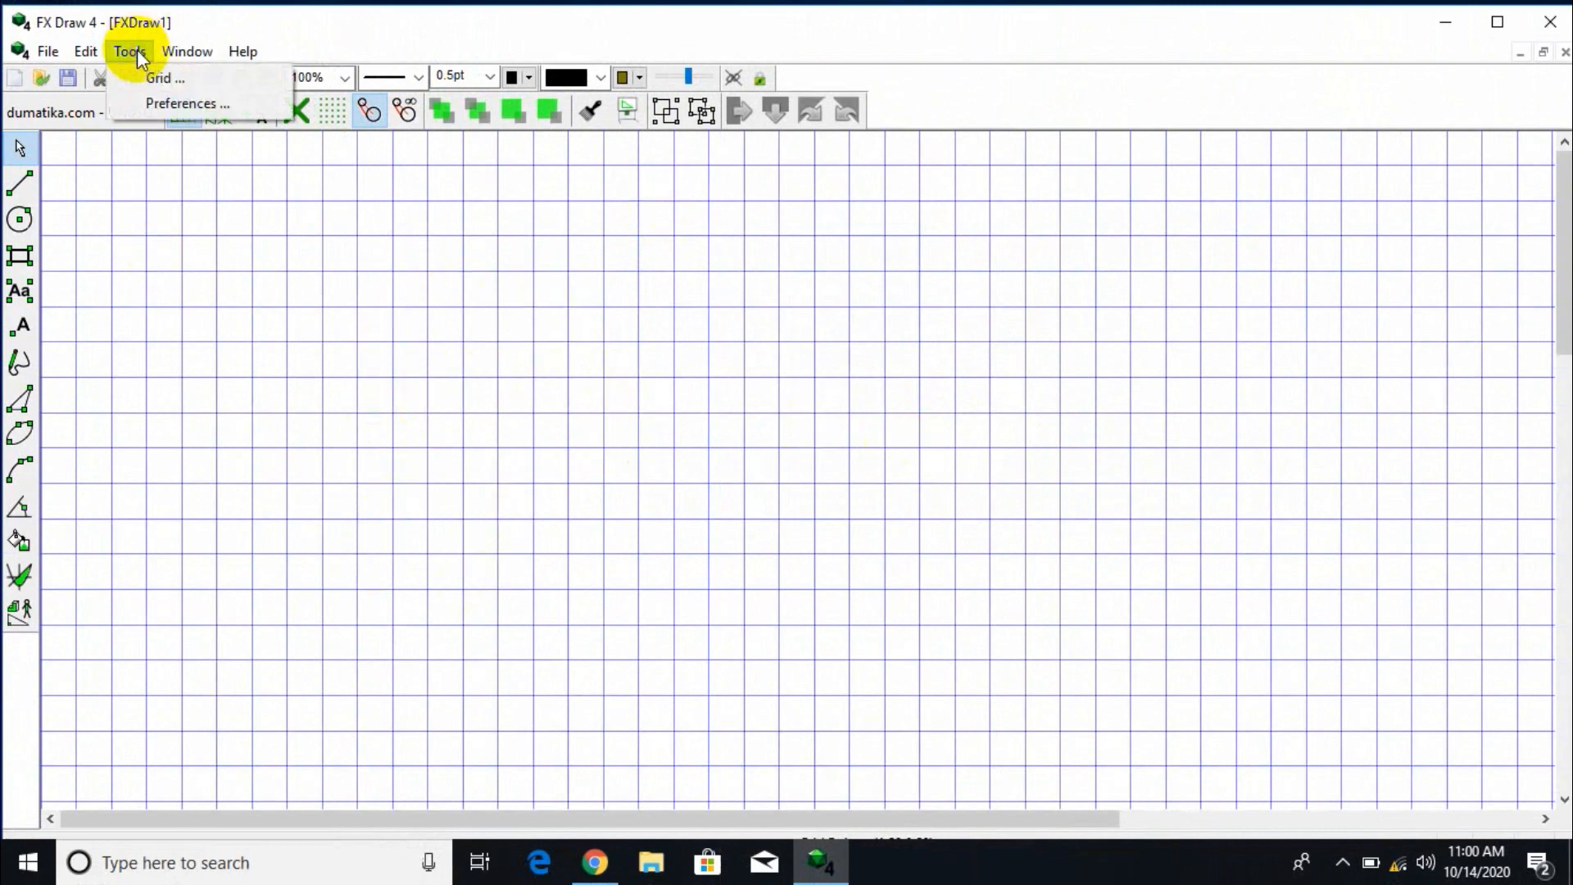
left_click(147, 74)
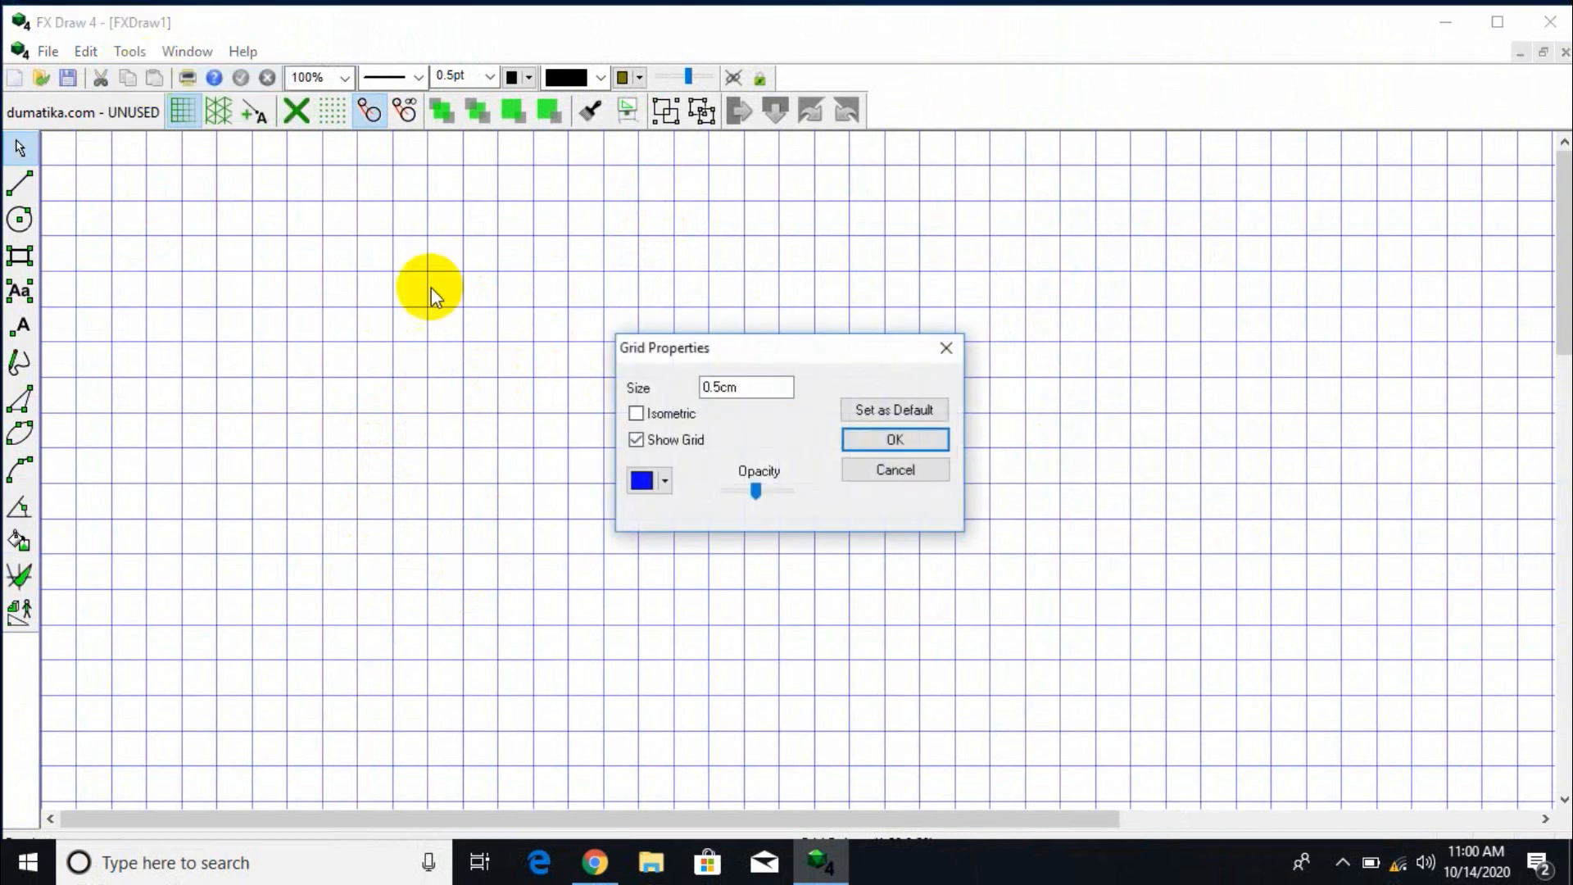
left_click(722, 387)
key("BackSpace")
key("BackSpace")
key("BackSpace")
type("1")
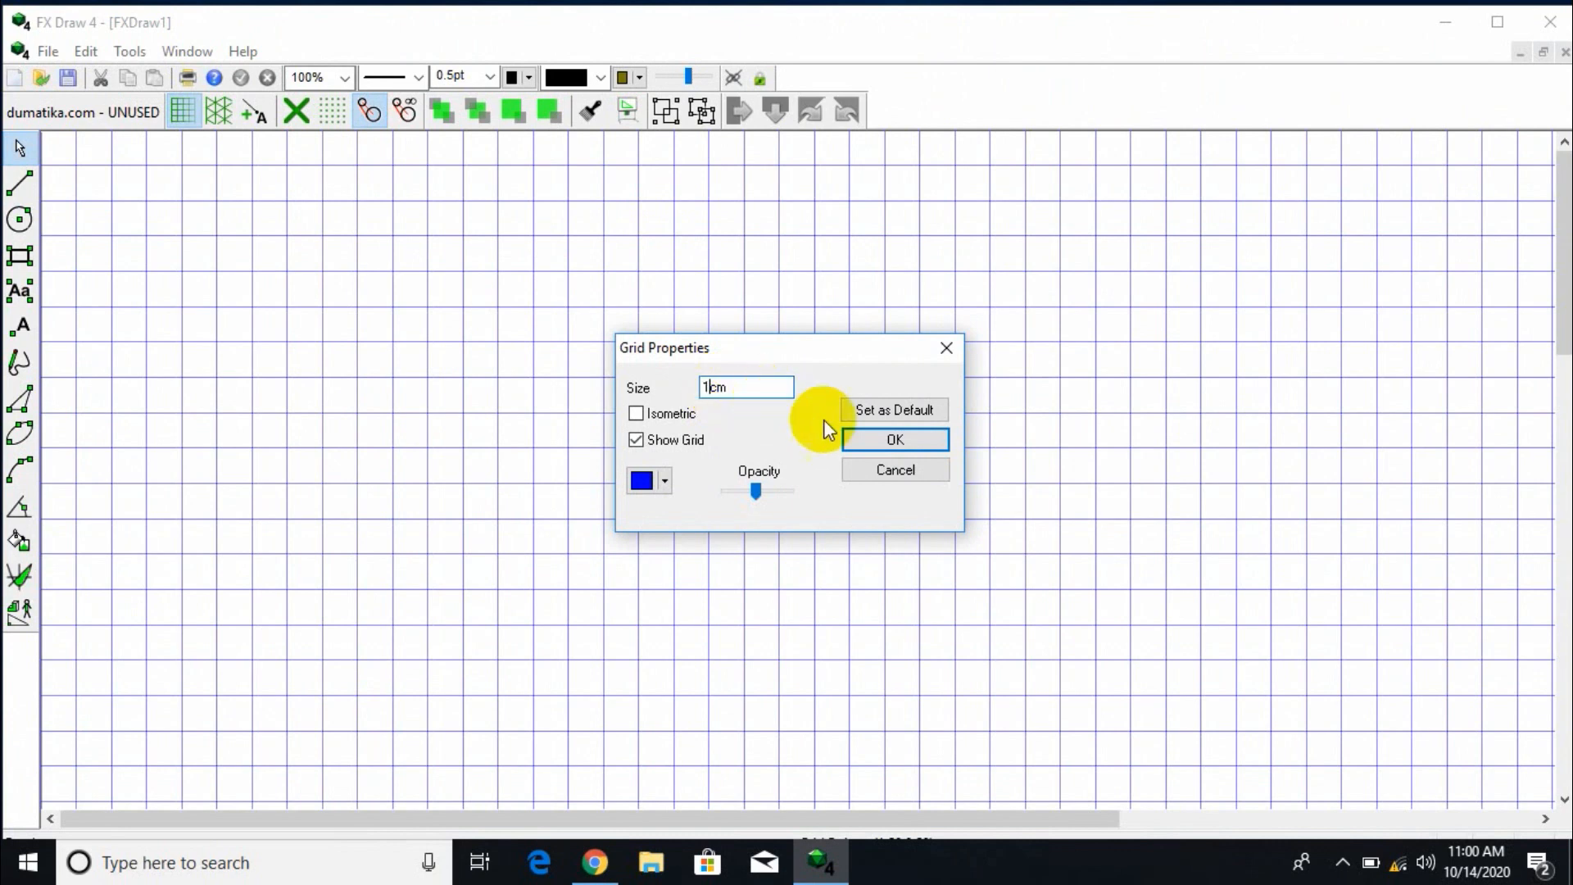
left_click(874, 441)
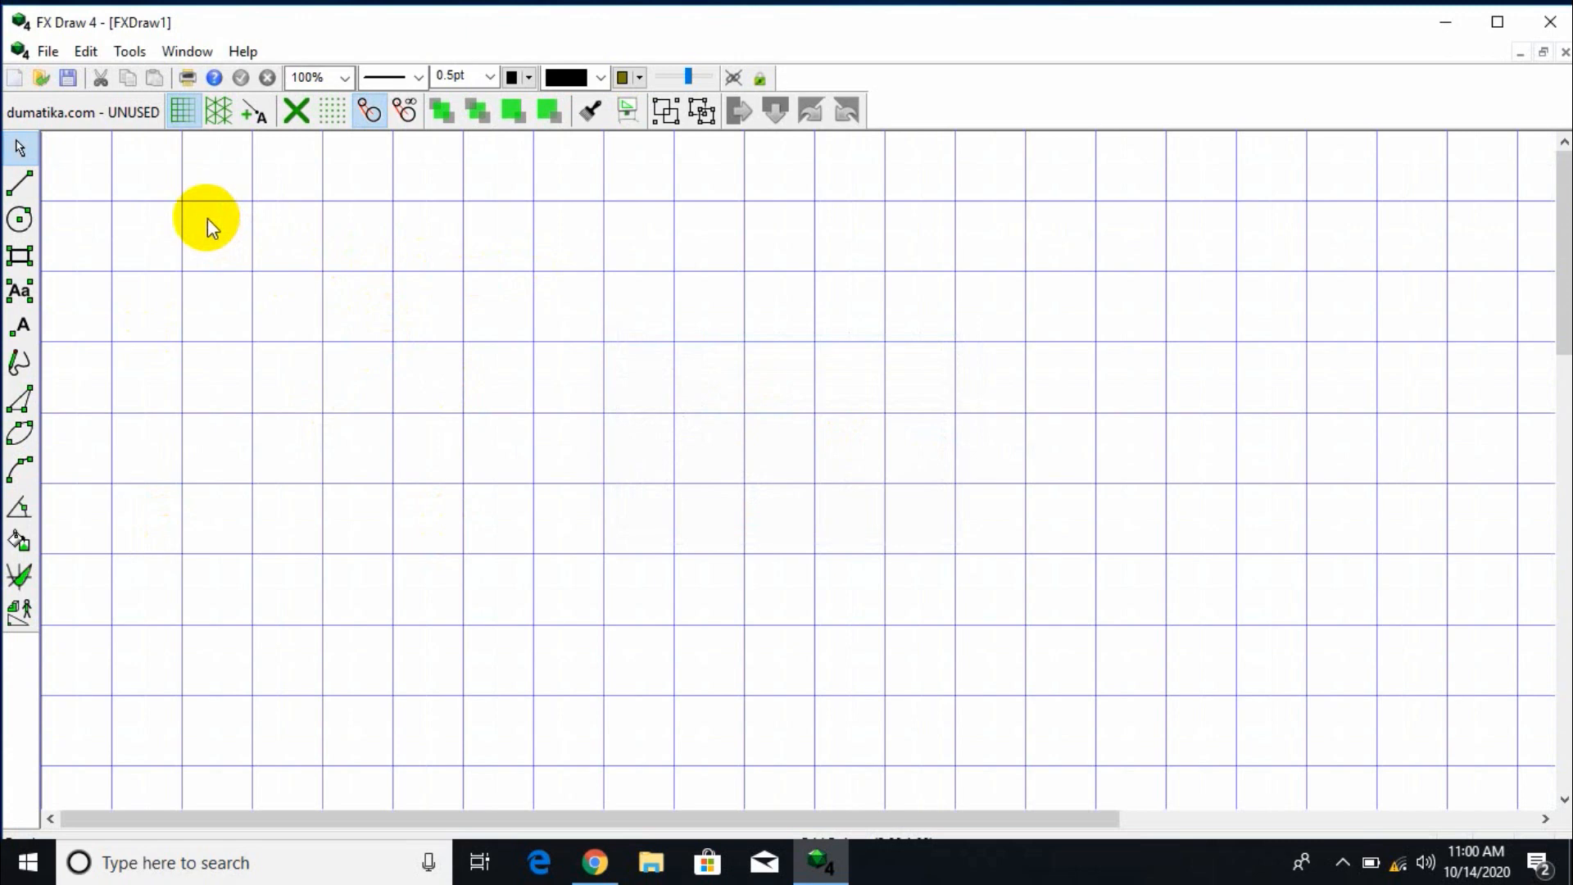
Choose cm as the linear measurement unit in the general preferences and apply it.
left_click(132, 54)
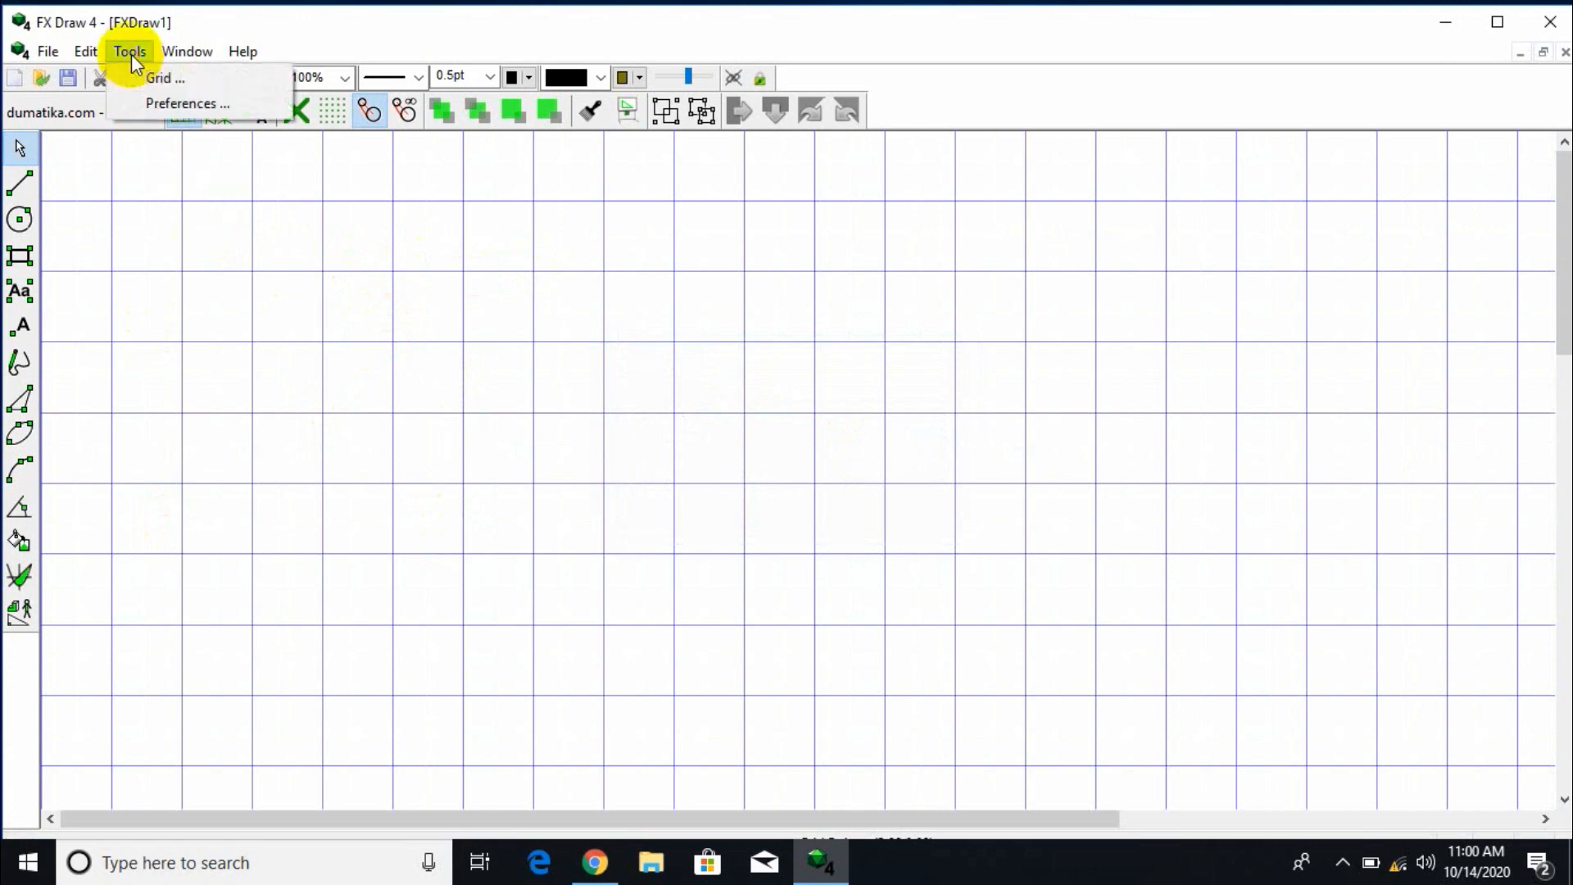
left_click(152, 105)
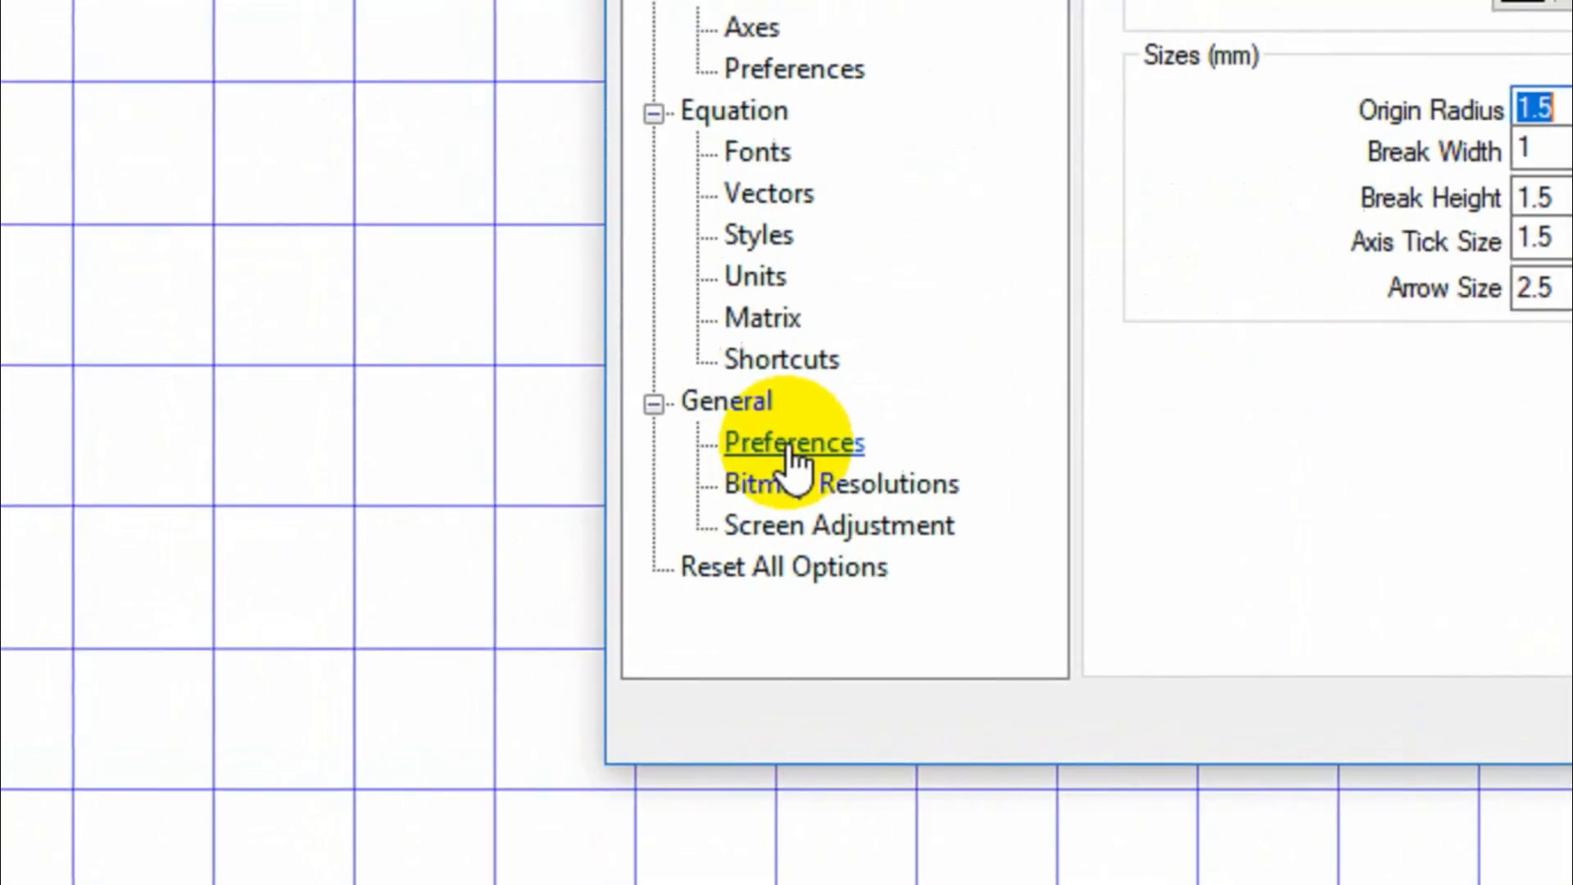
left_click(472, 525)
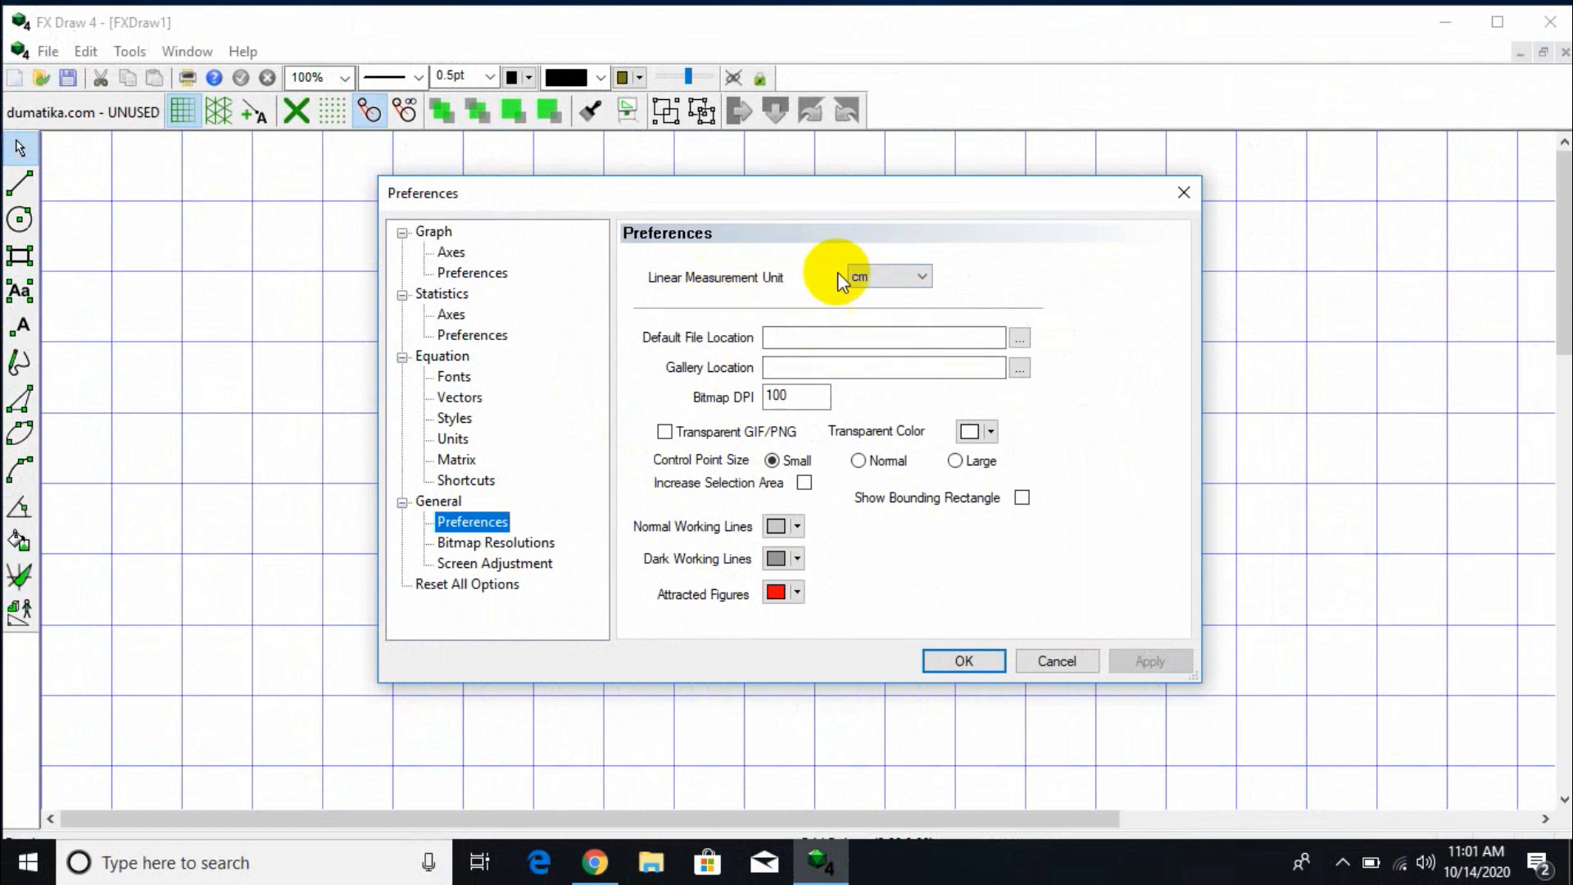
left_click(924, 277)
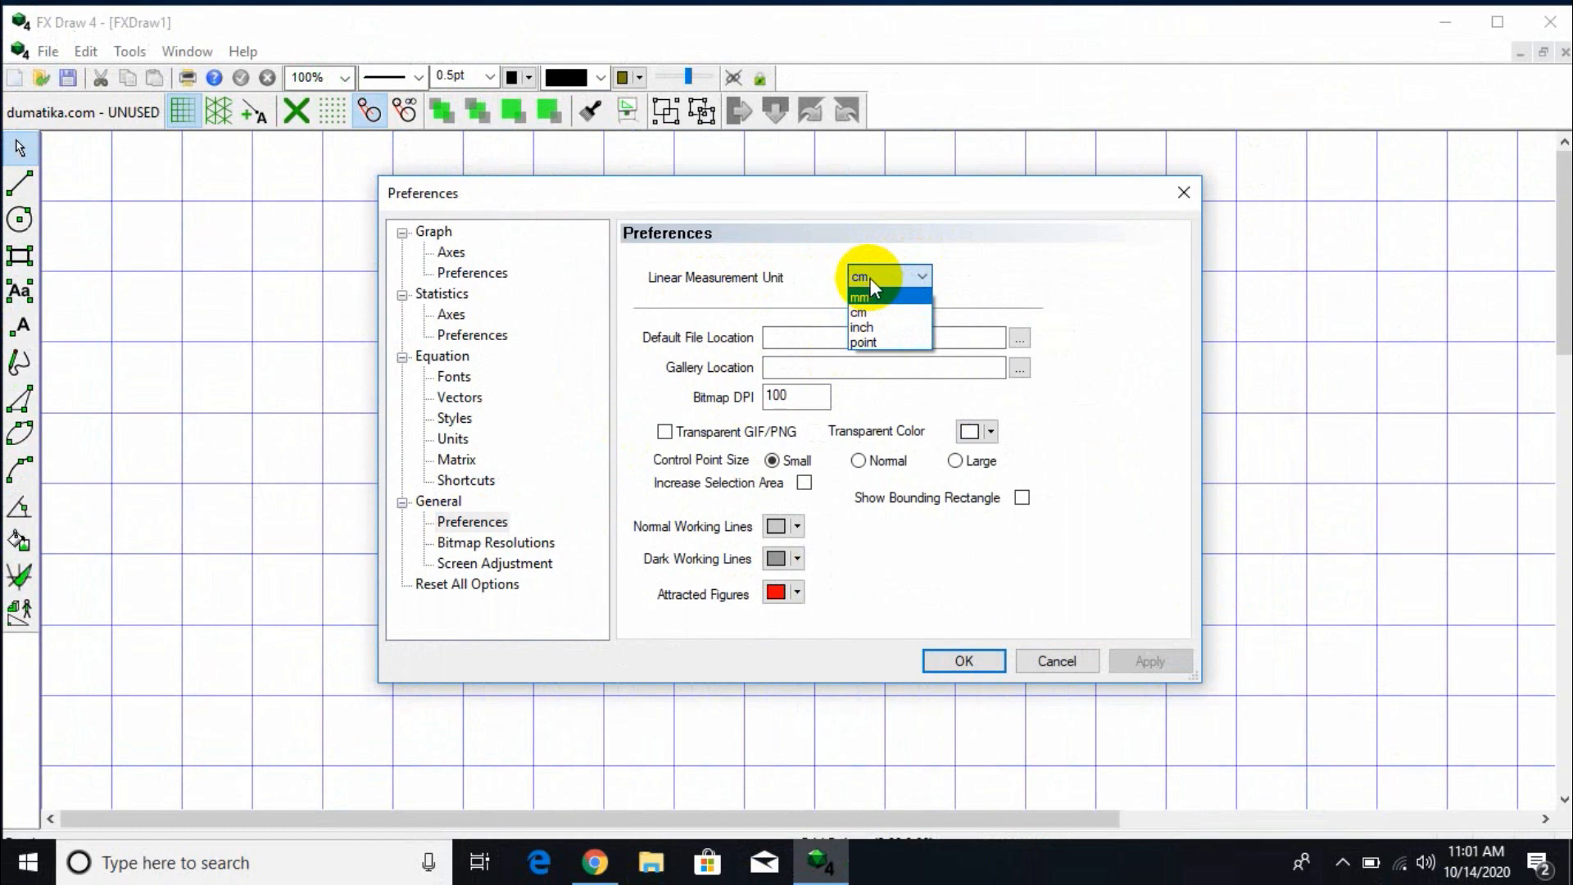
left_click(862, 314)
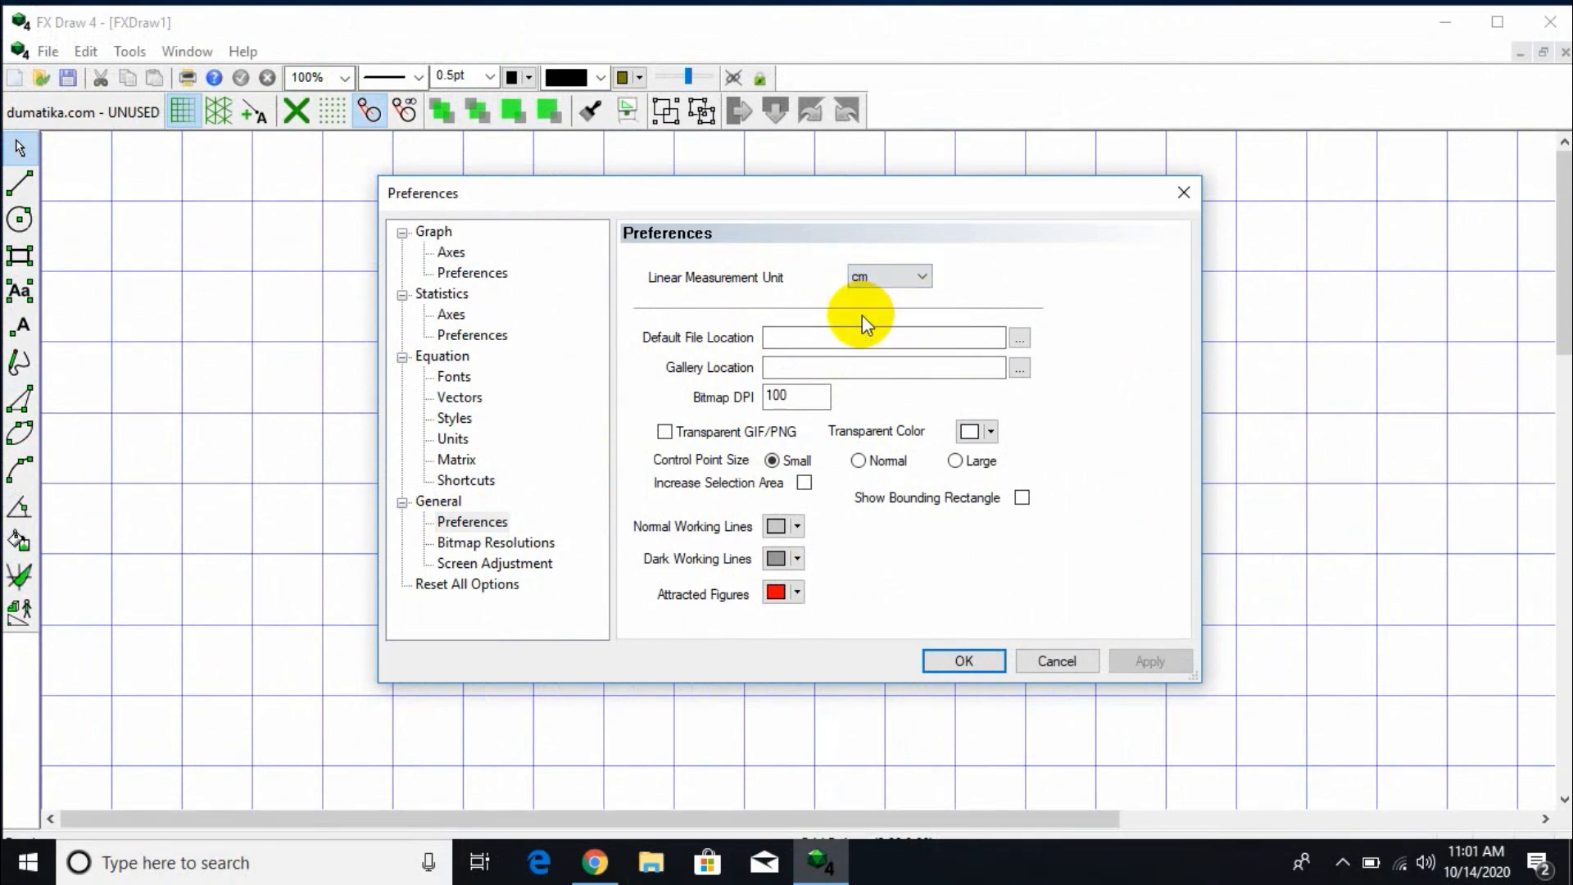
left_click(962, 662)
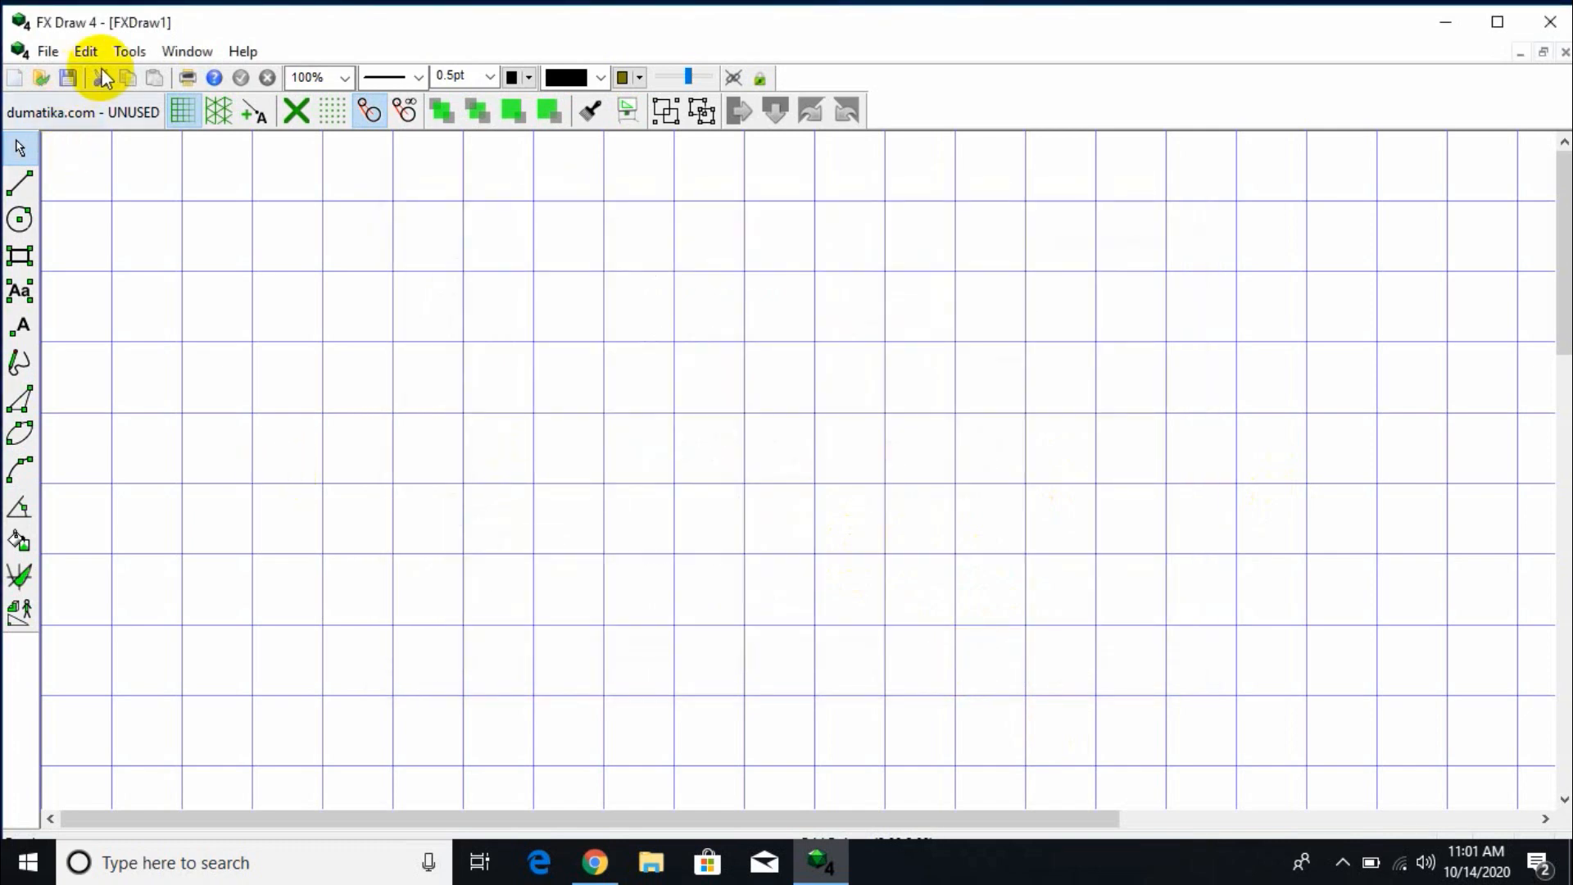
Review the grid properties without changing them, hide the grid, and show it again.
left_click(125, 57)
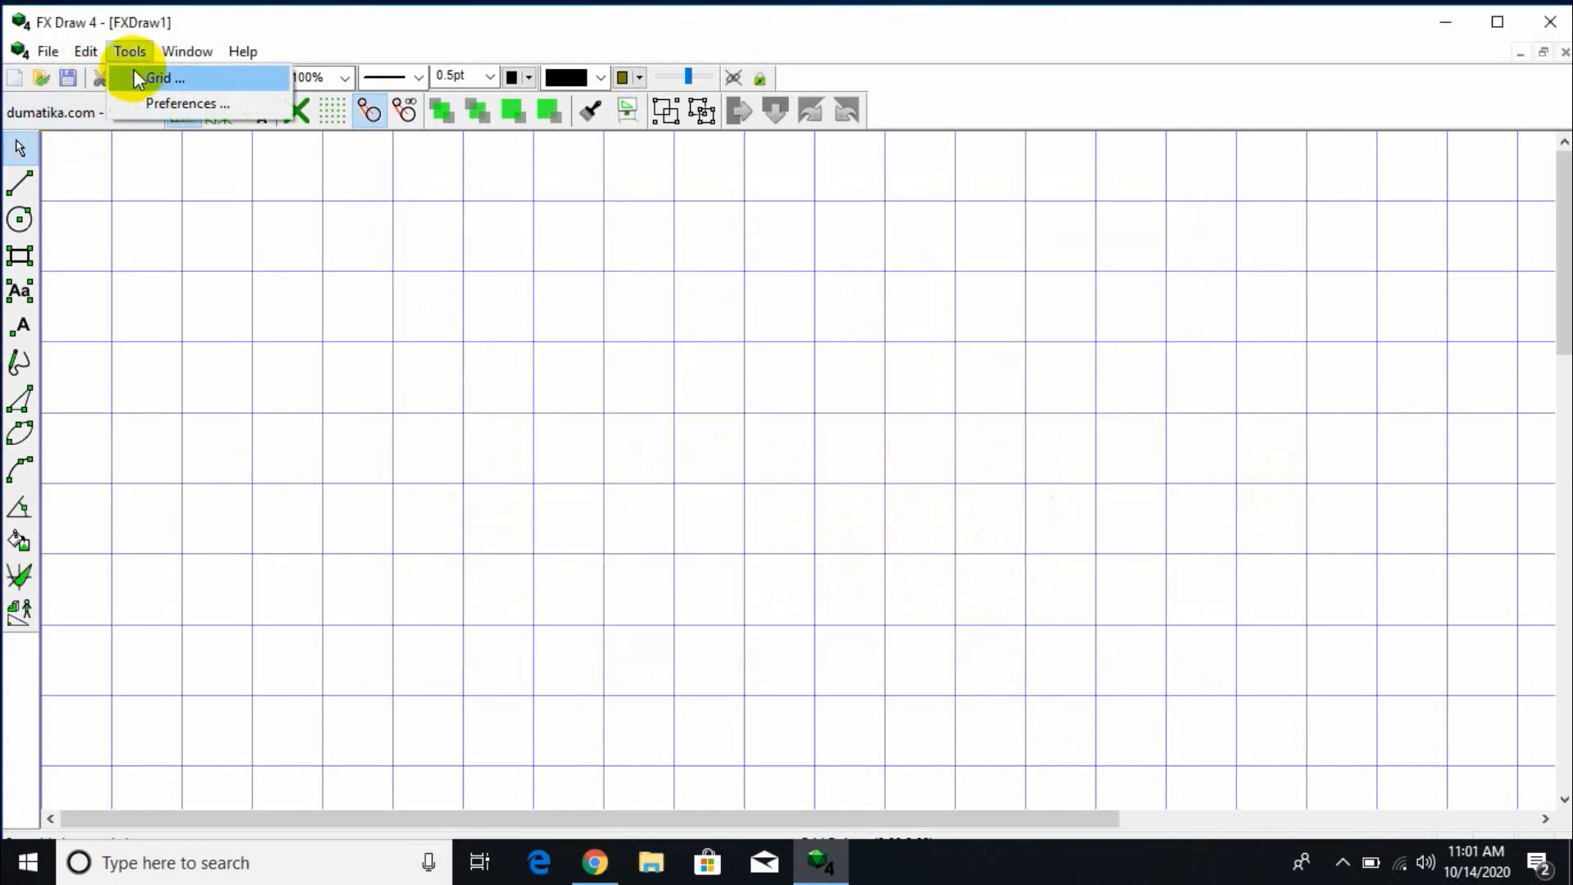
left_click(135, 69)
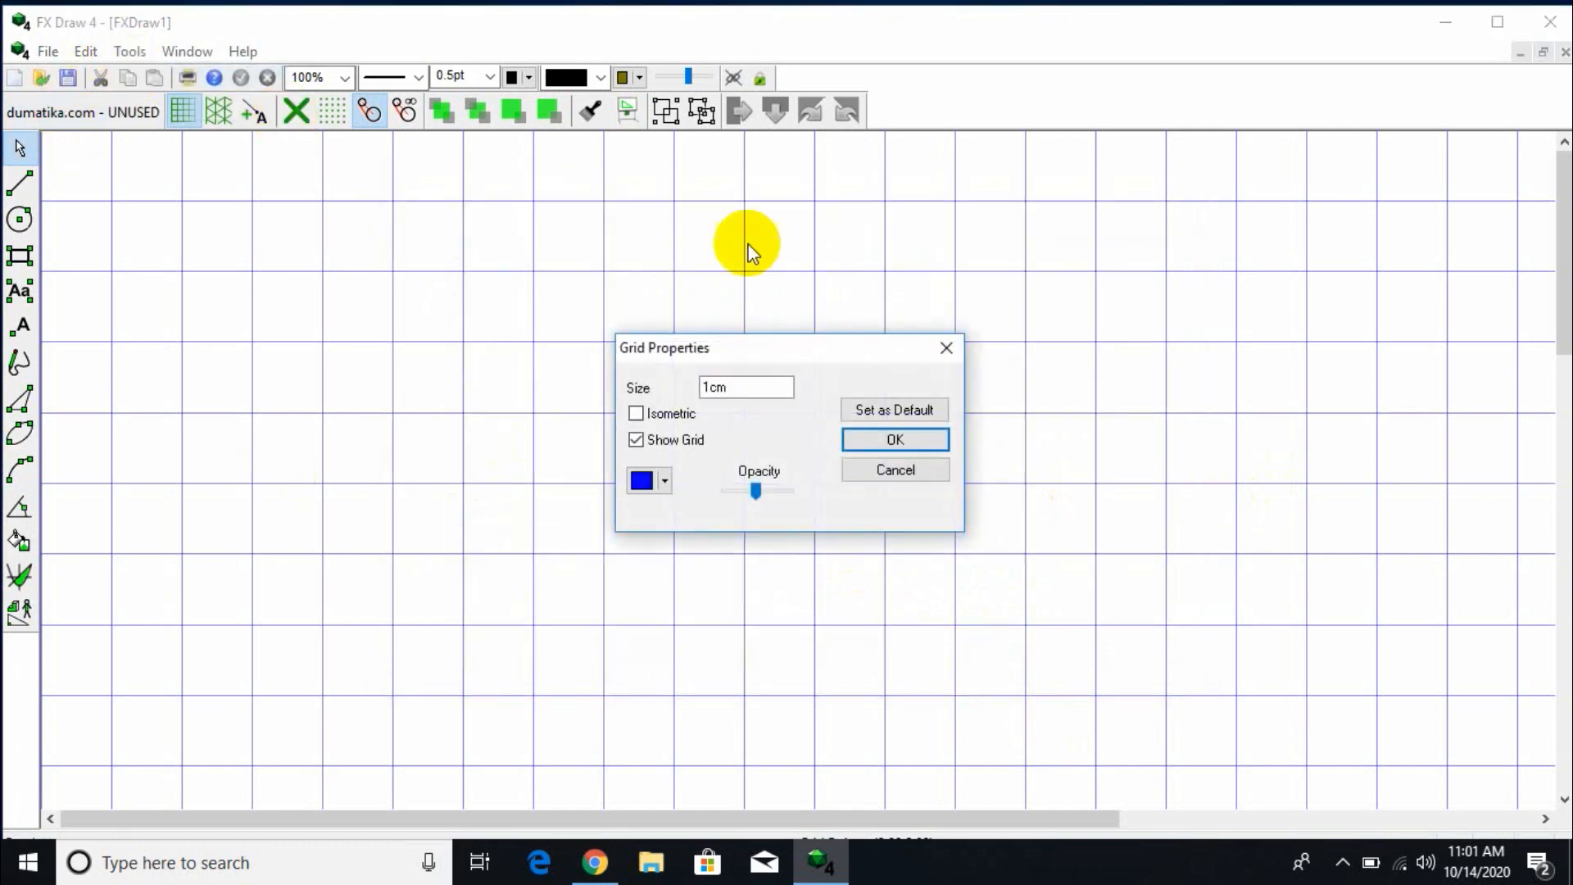
left_click(890, 442)
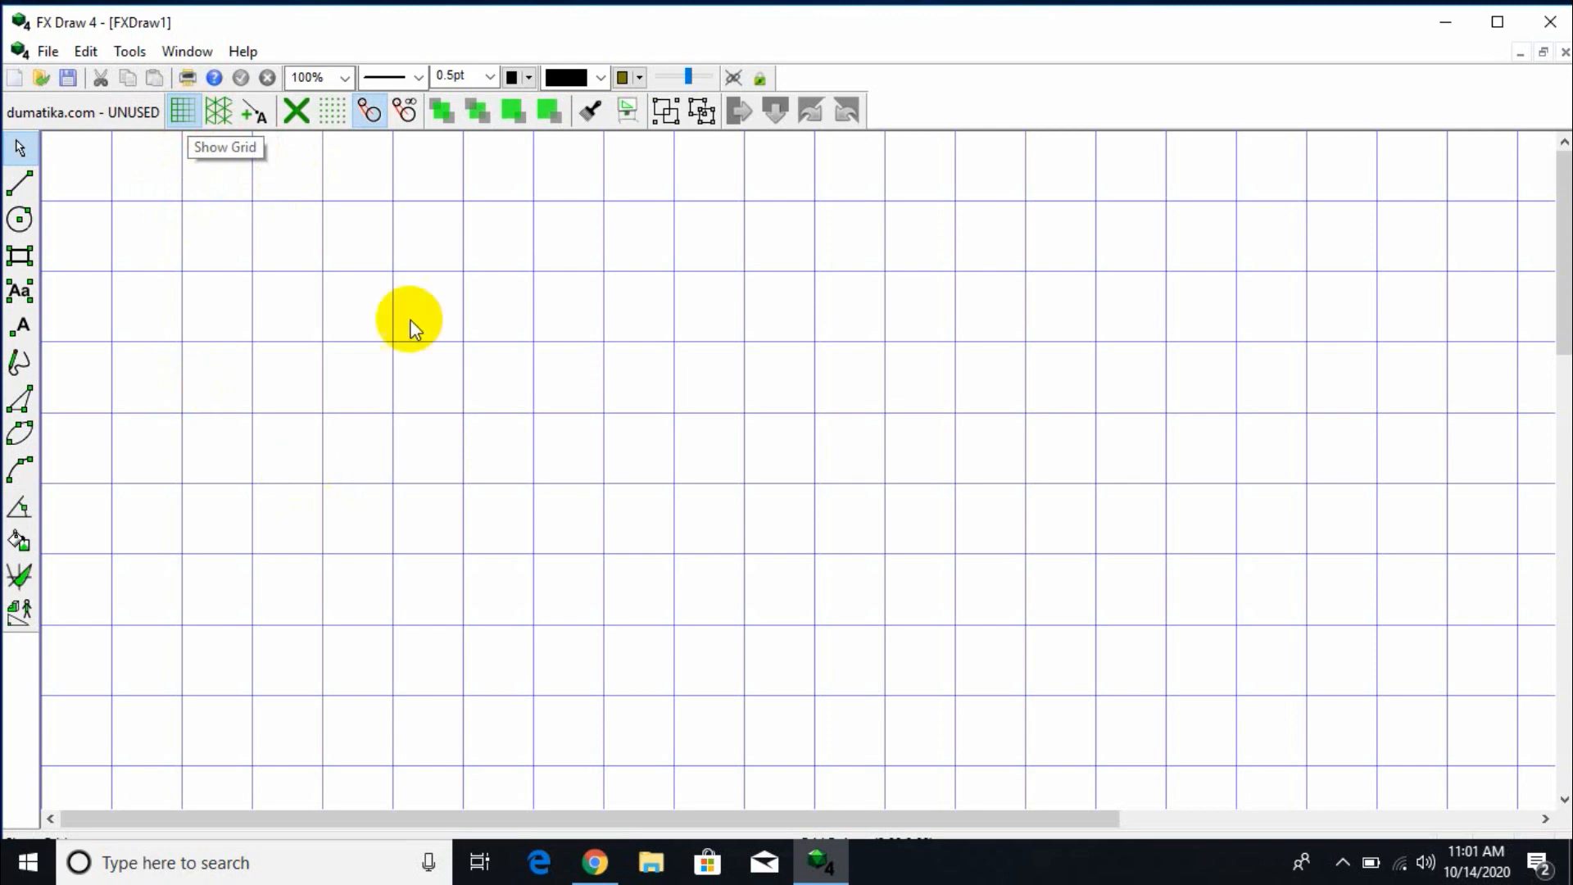
left_click(177, 116)
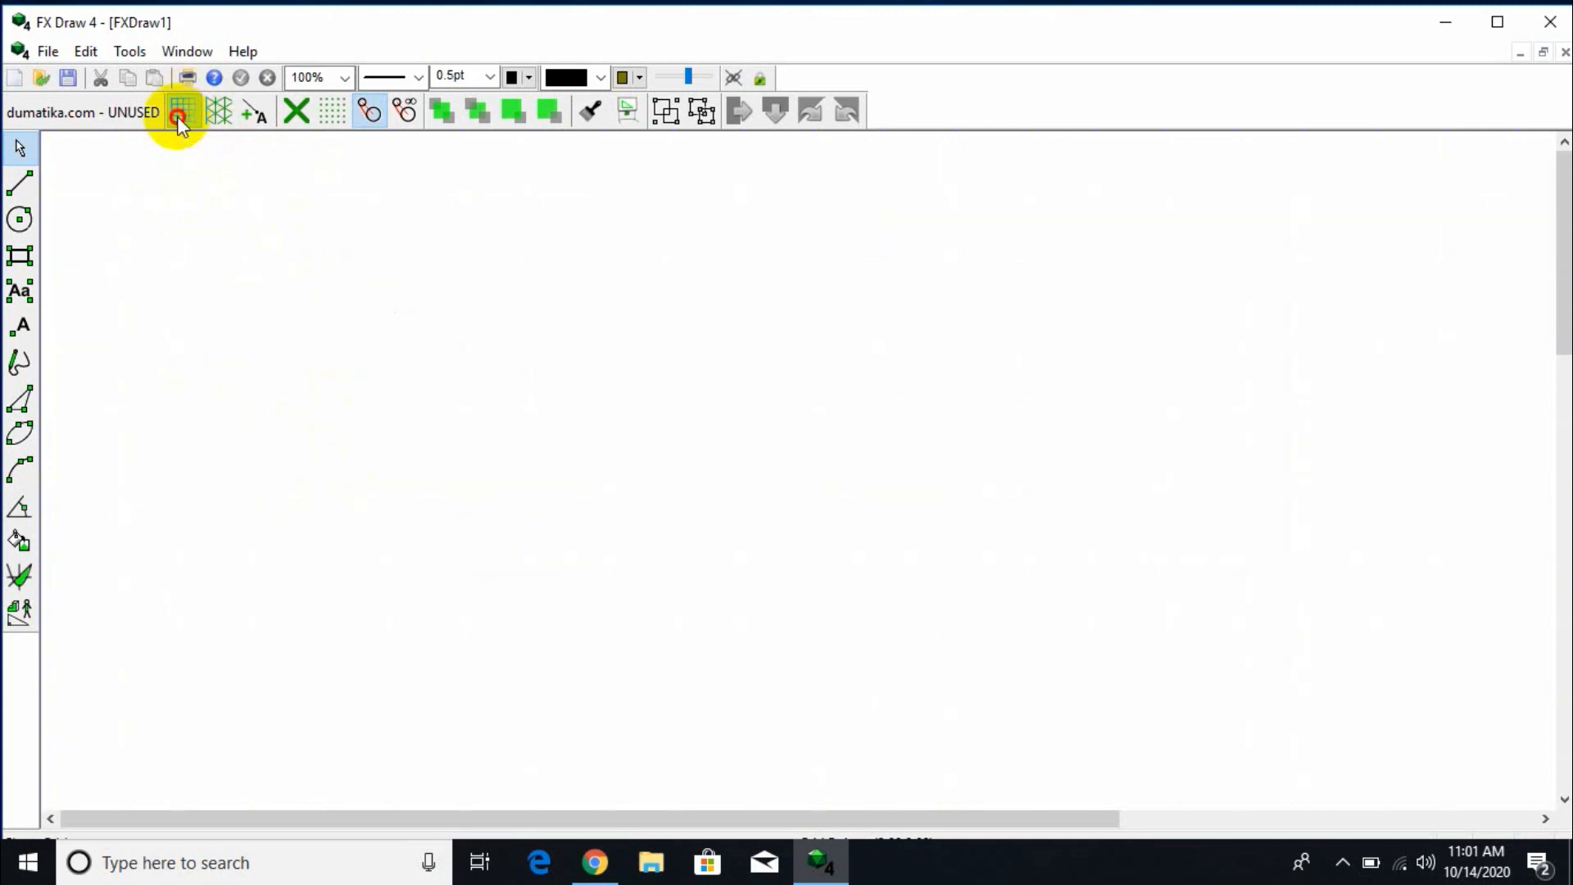
left_click(177, 117)
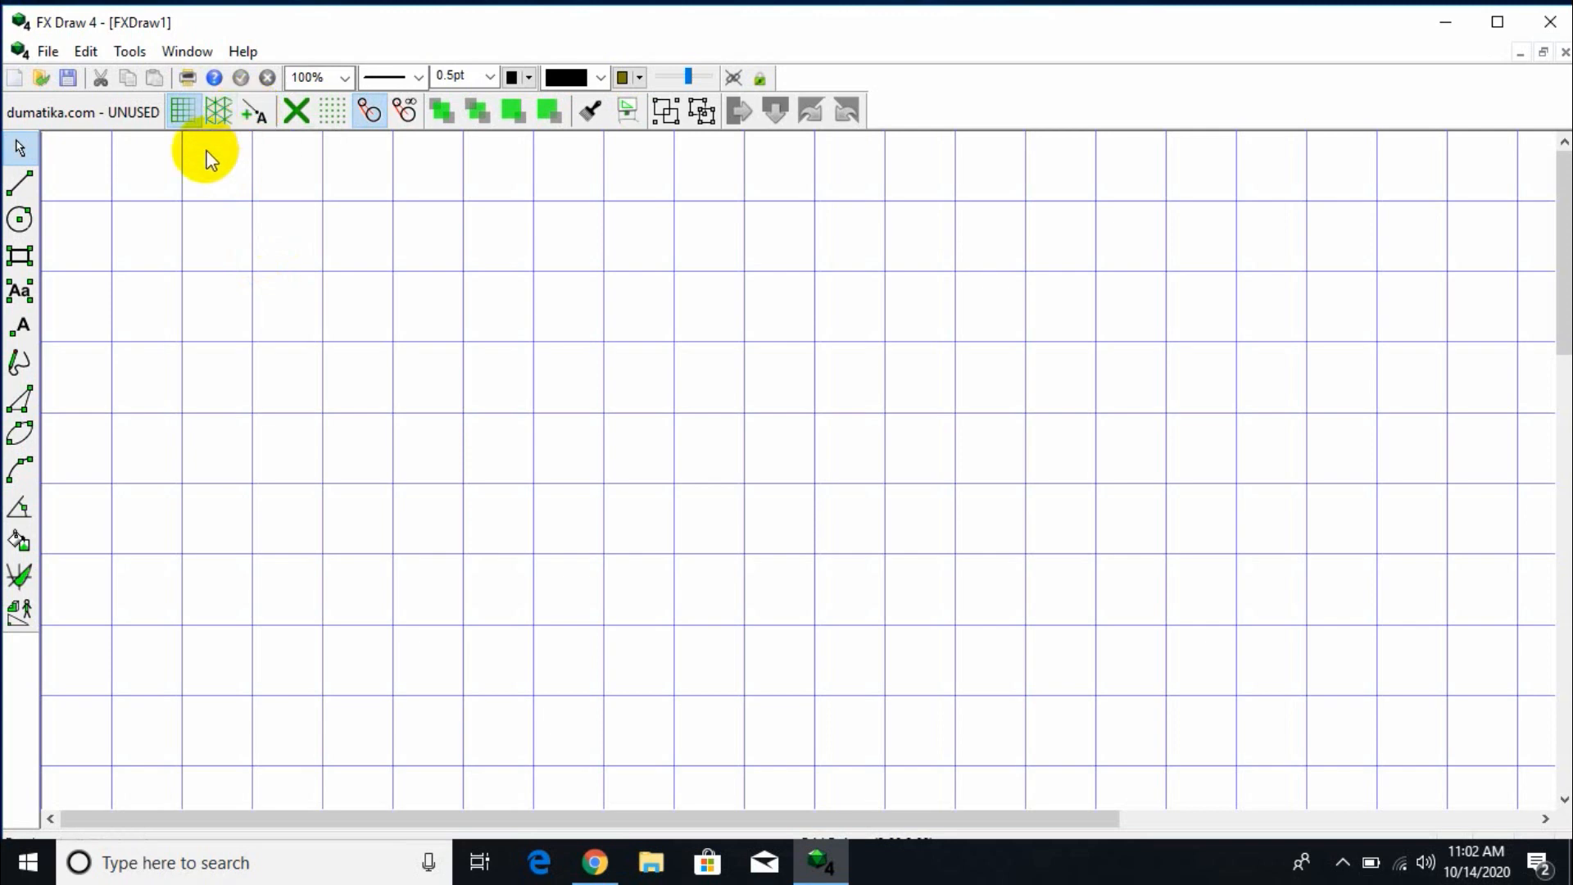
Draw a horizontal 10 cm line along the grid from (1, 2) to (11, 2).
left_click(22, 196)
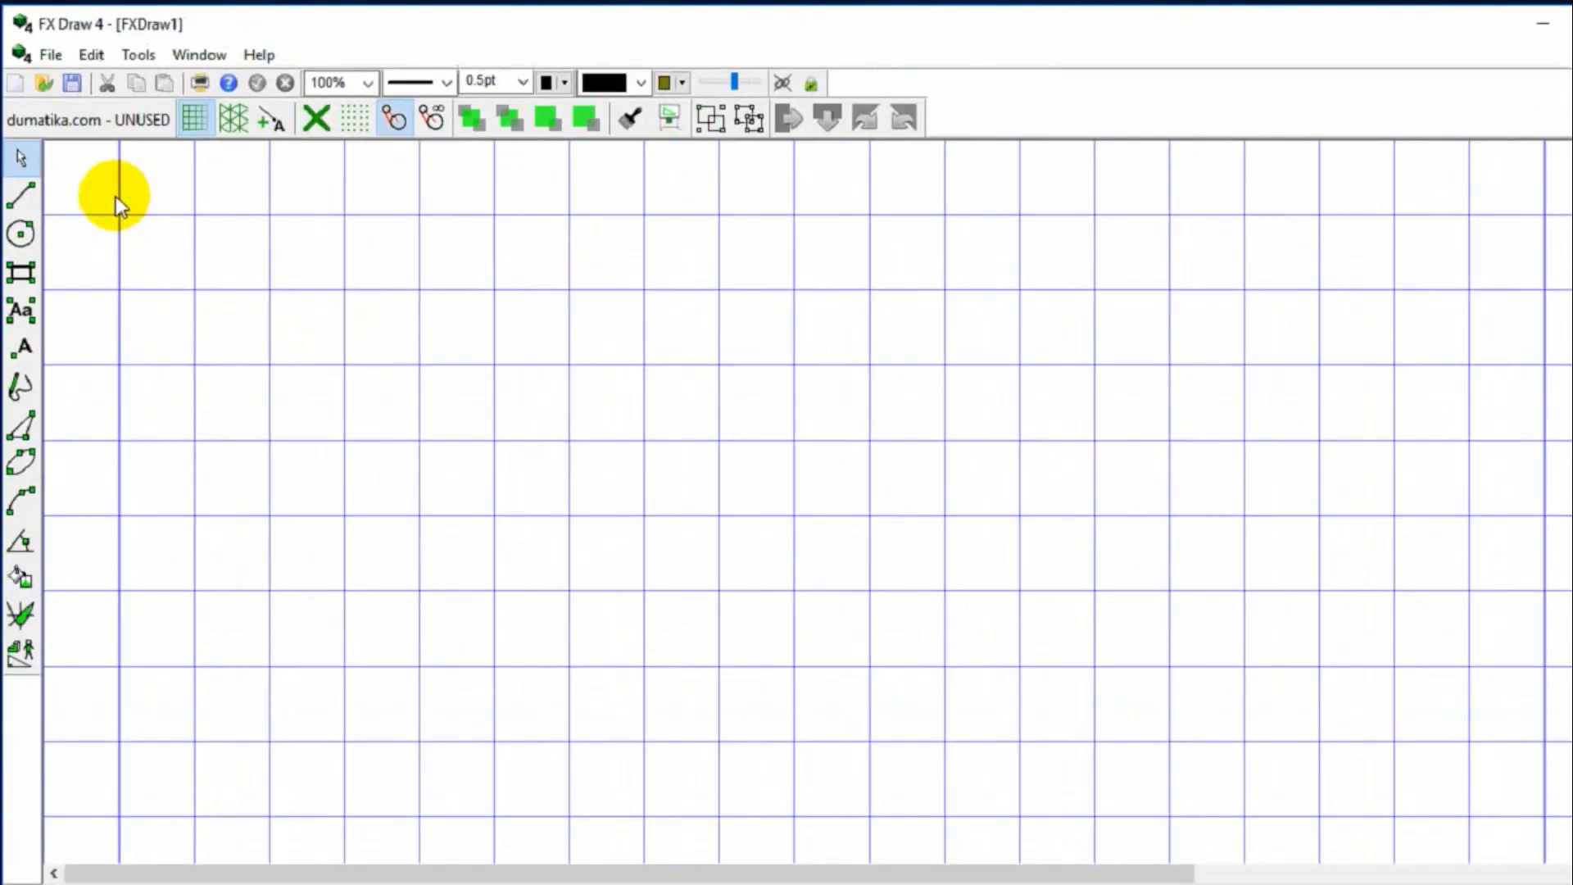
left_click(25, 188)
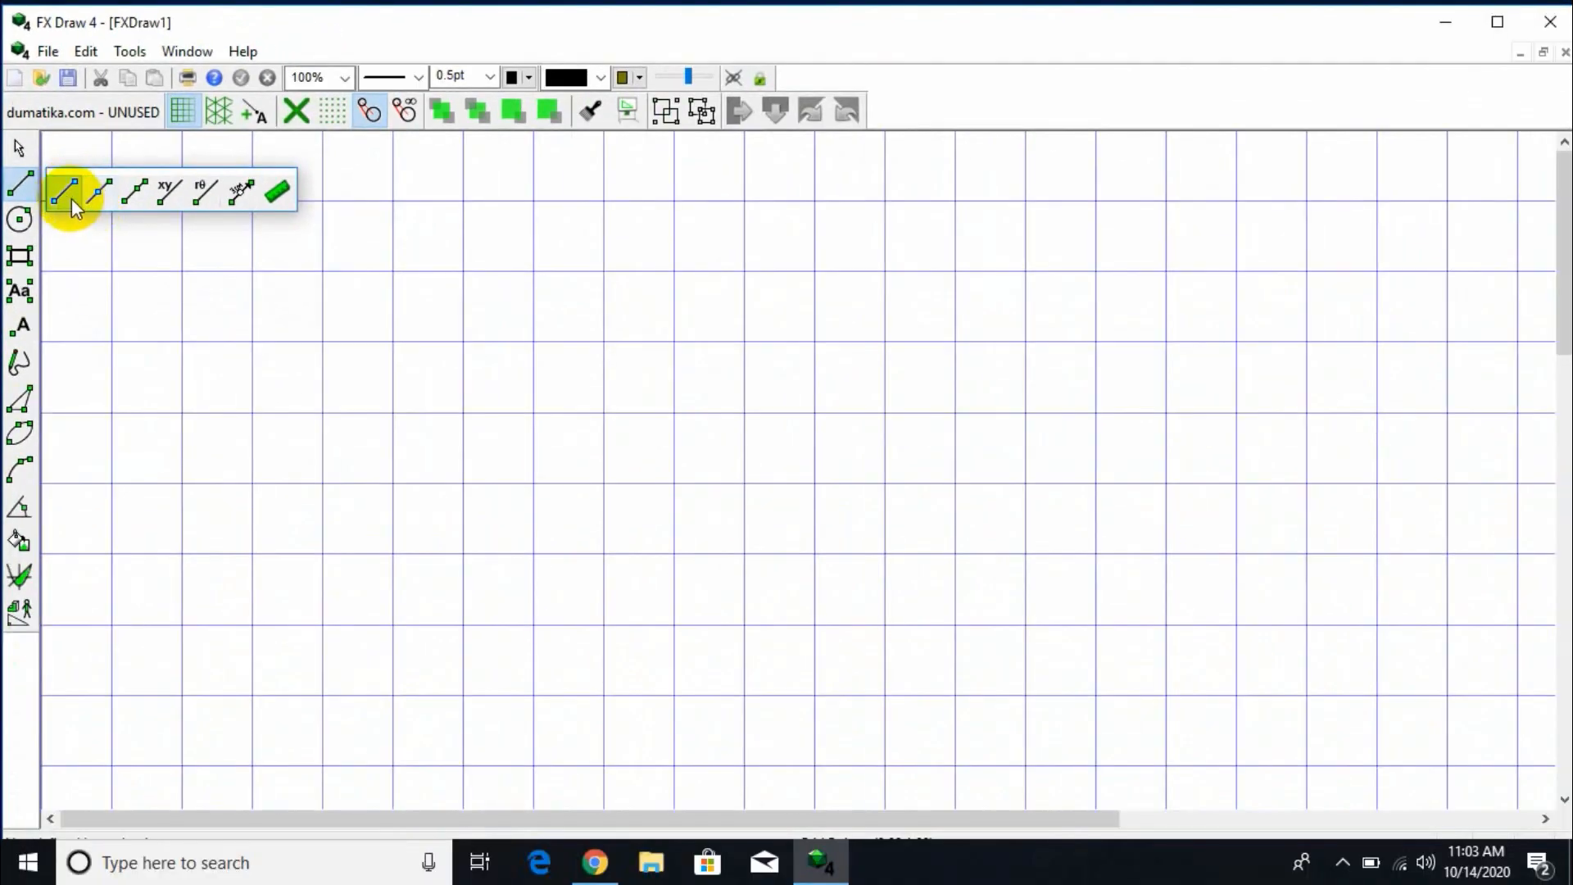
left_click(71, 198)
left_click_drag(112, 271, 815, 271)
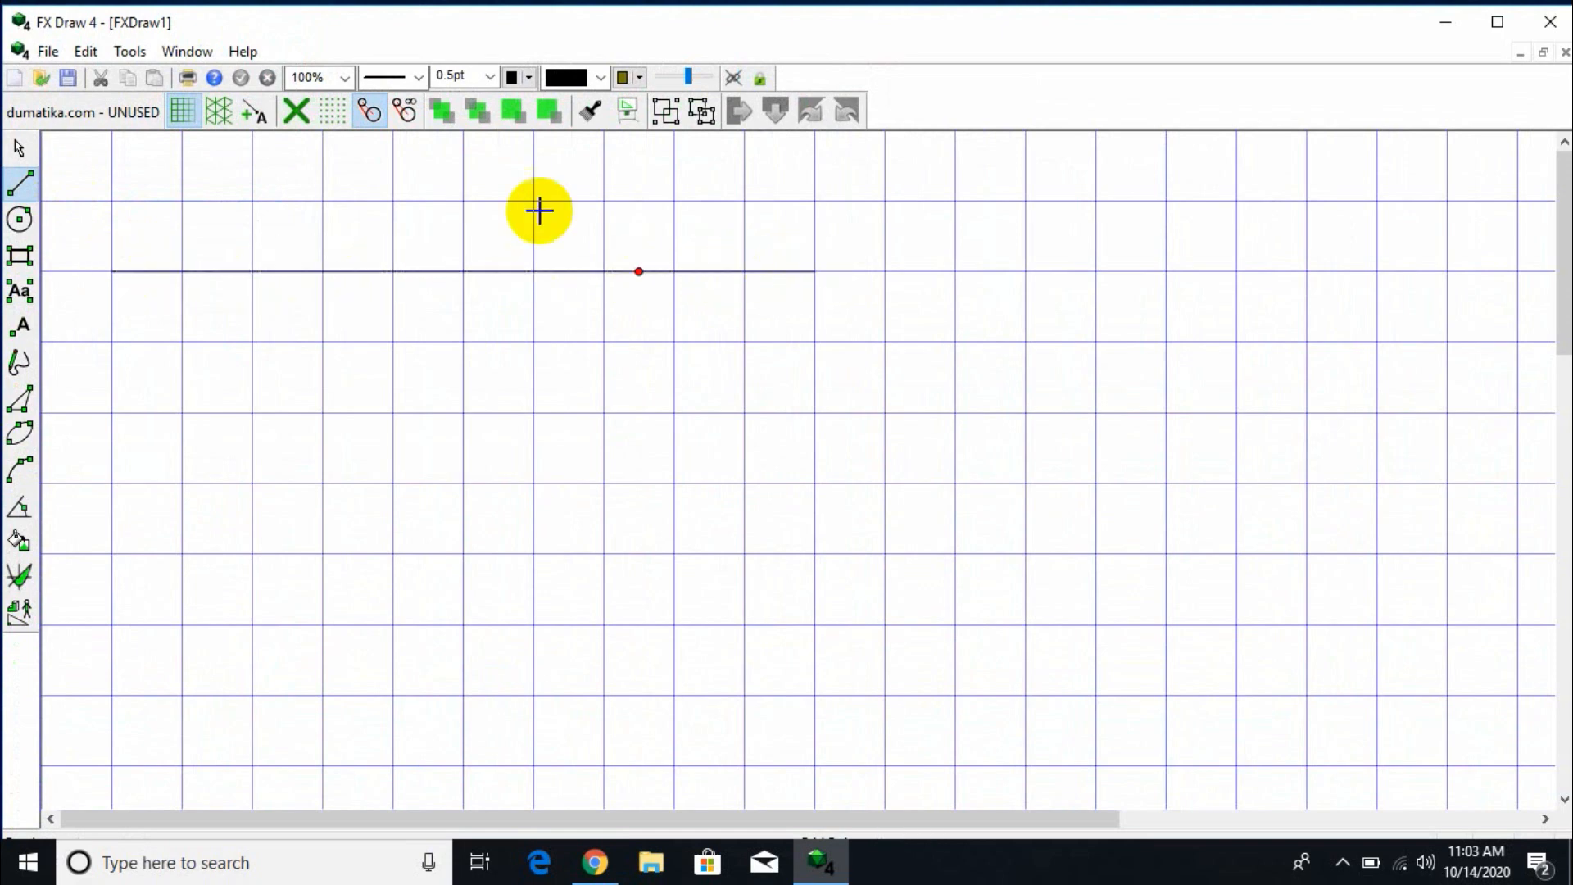
Check the horizontal line's length and angle, and measure it from end to end with the ruler tool.
left_click(18, 147)
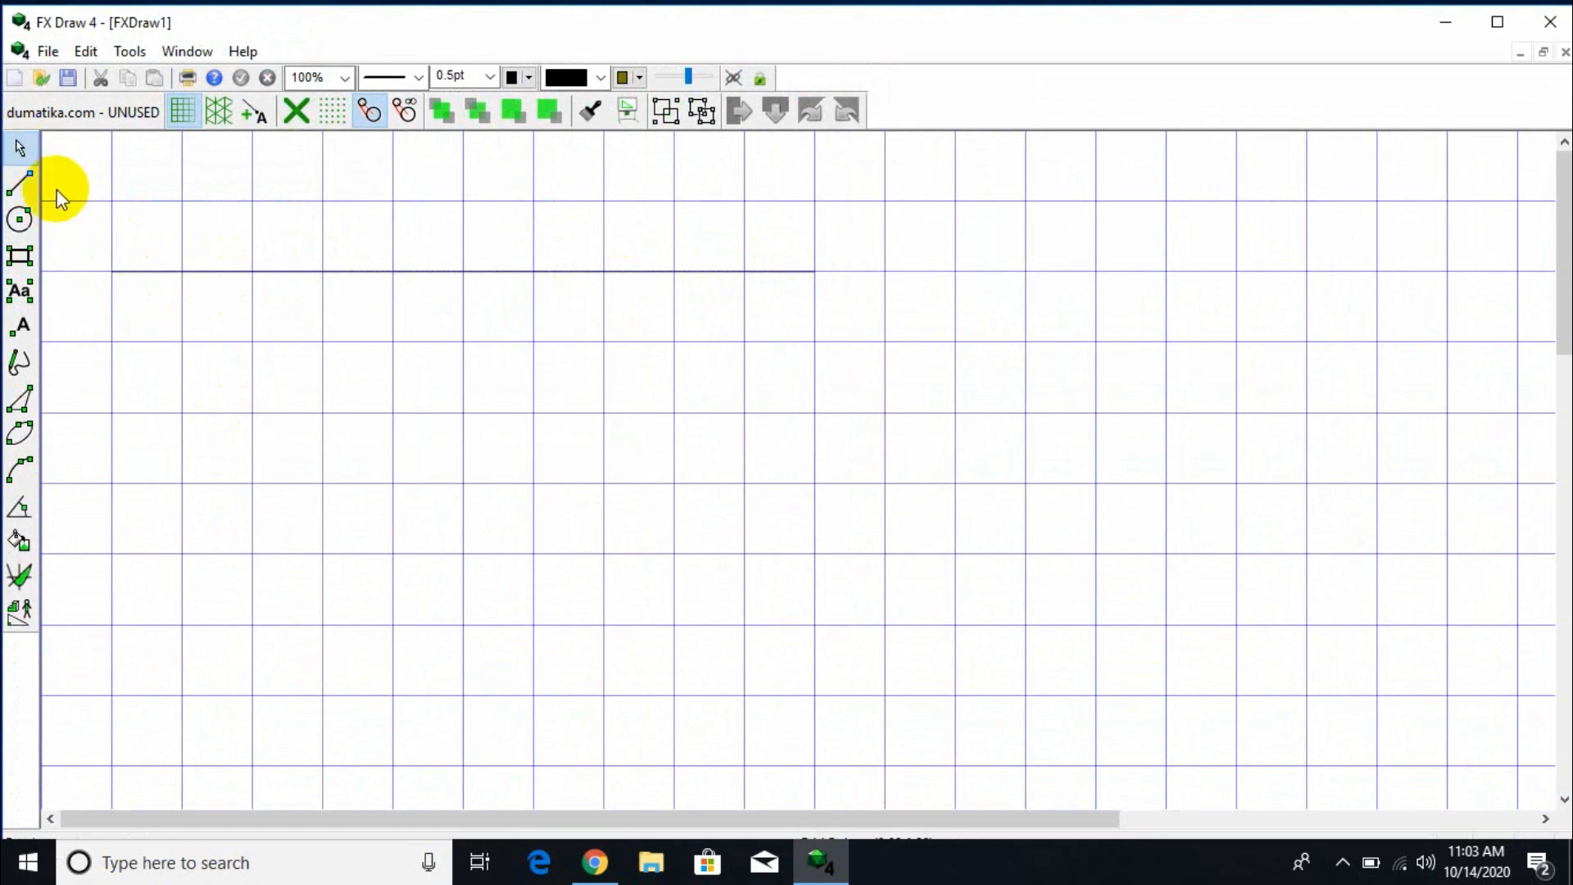
left_click(158, 273)
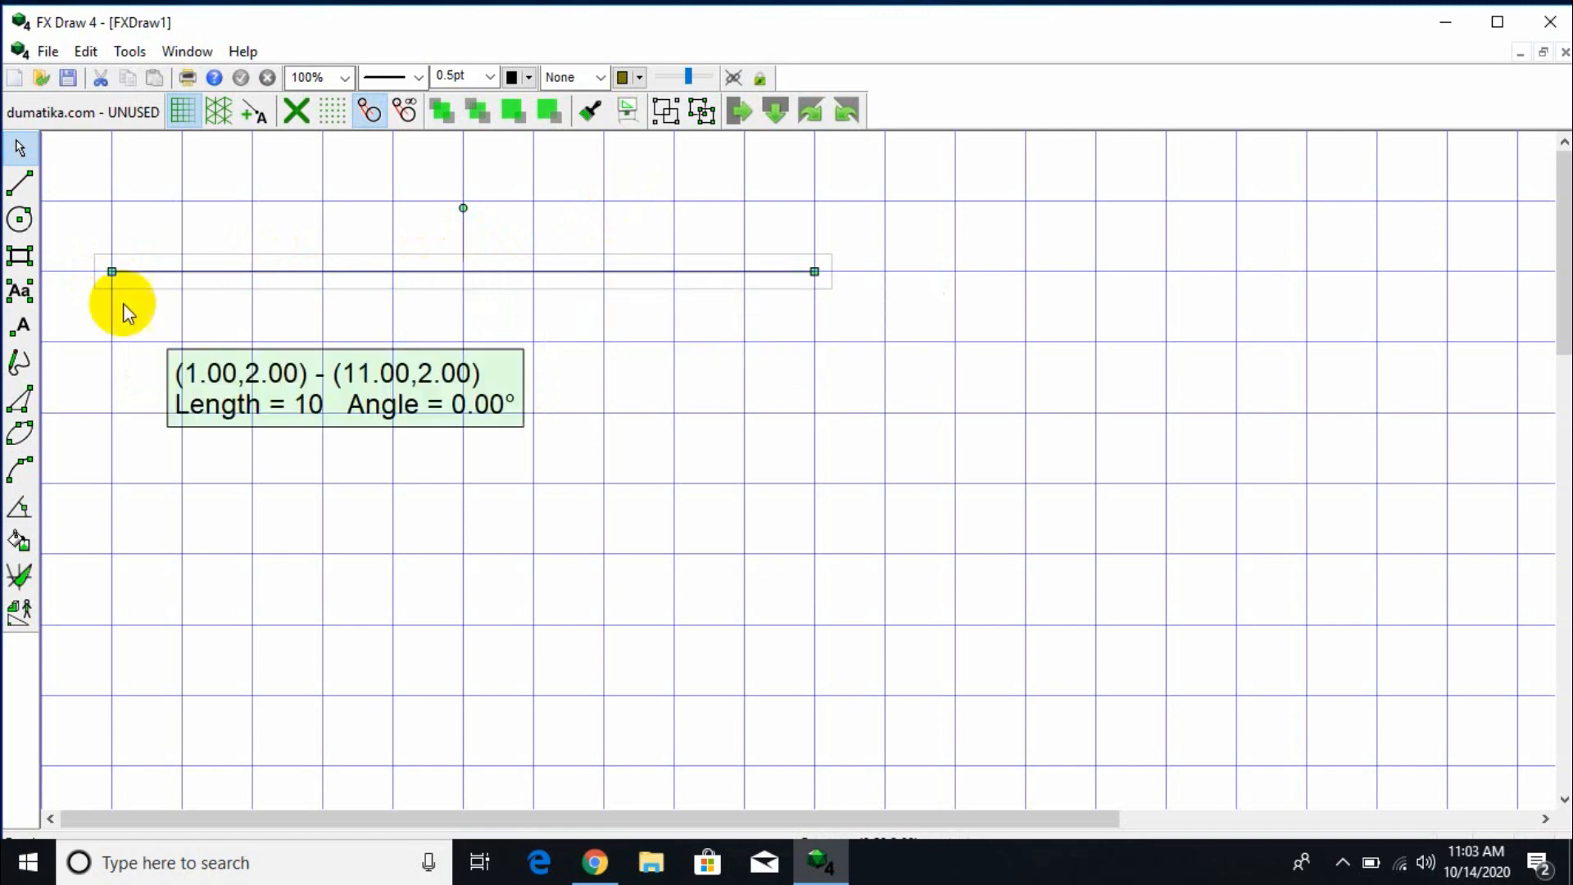
mouse_move(21, 176)
left_click(277, 193)
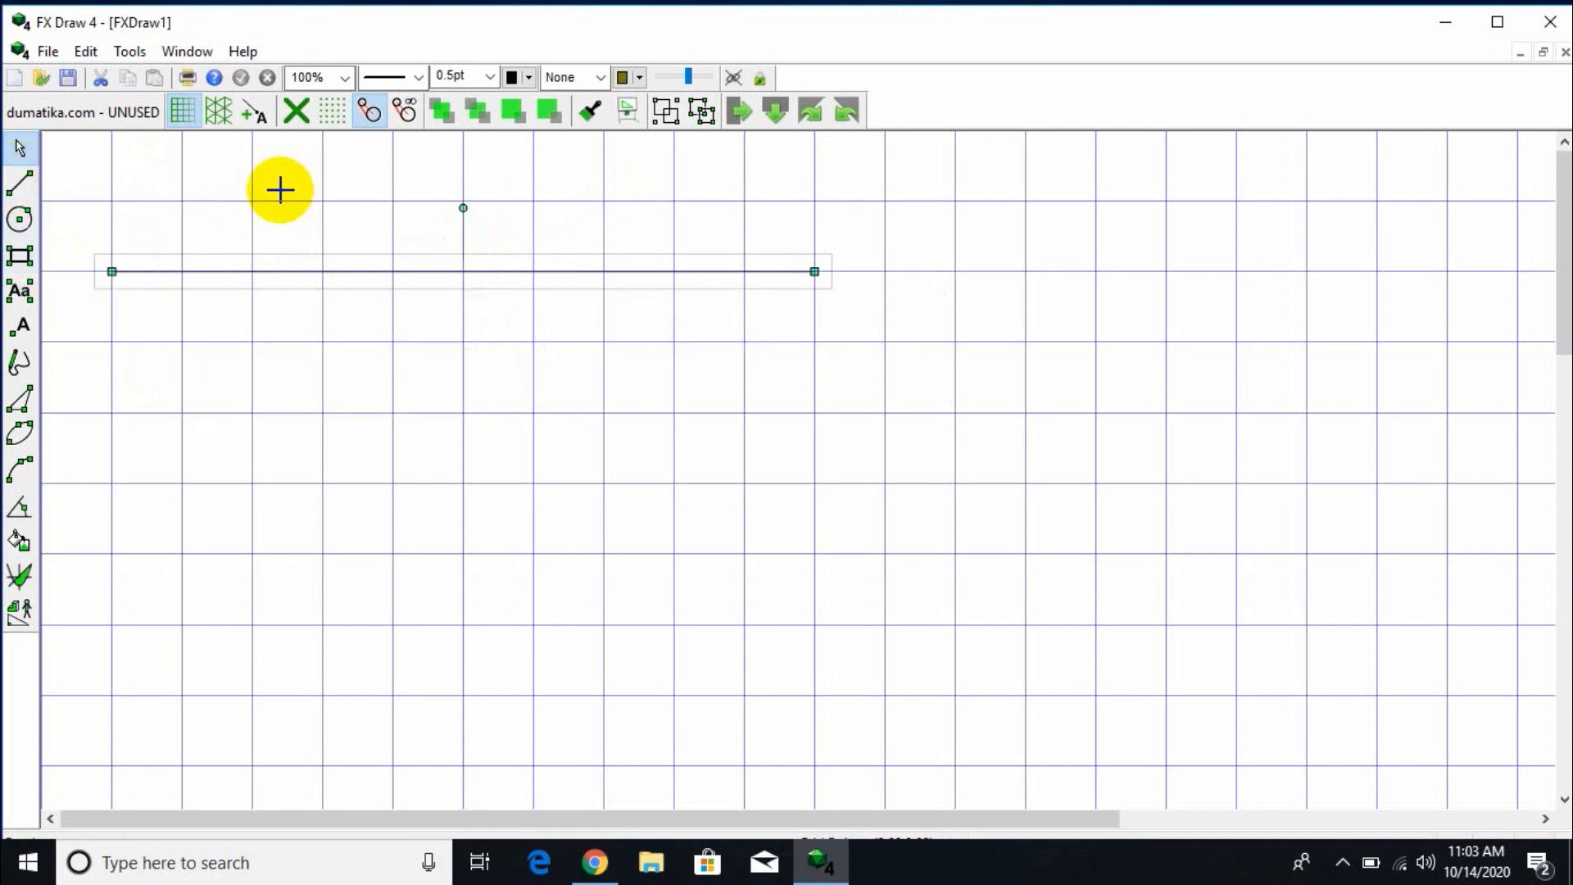
left_click_drag(115, 274, 815, 274)
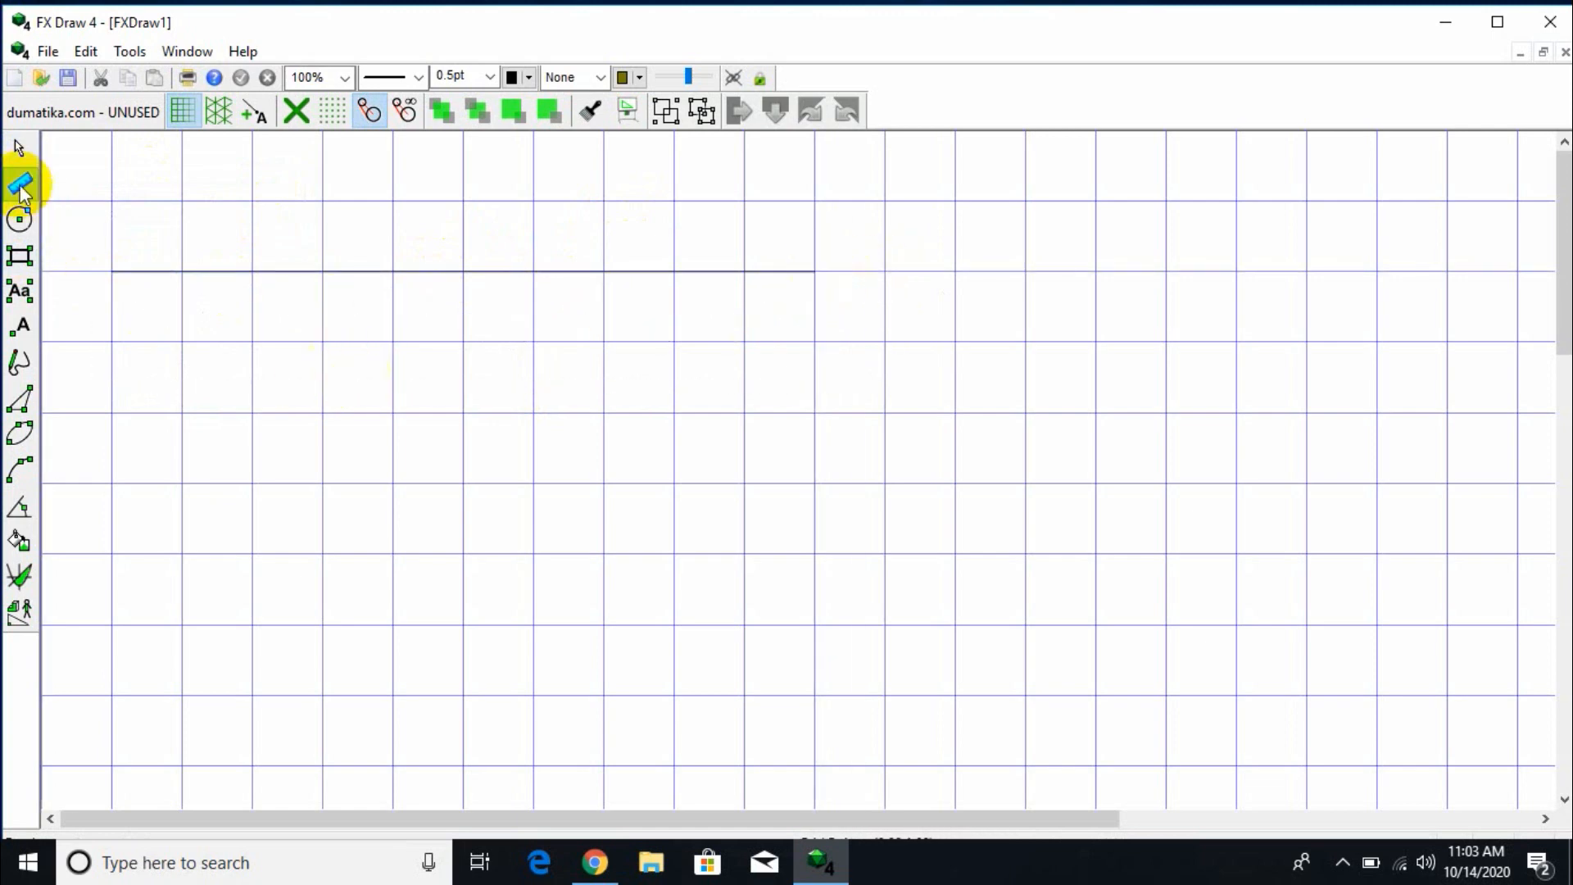
Set the horizontal line's thickness to 2 pt.
left_click(19, 148)
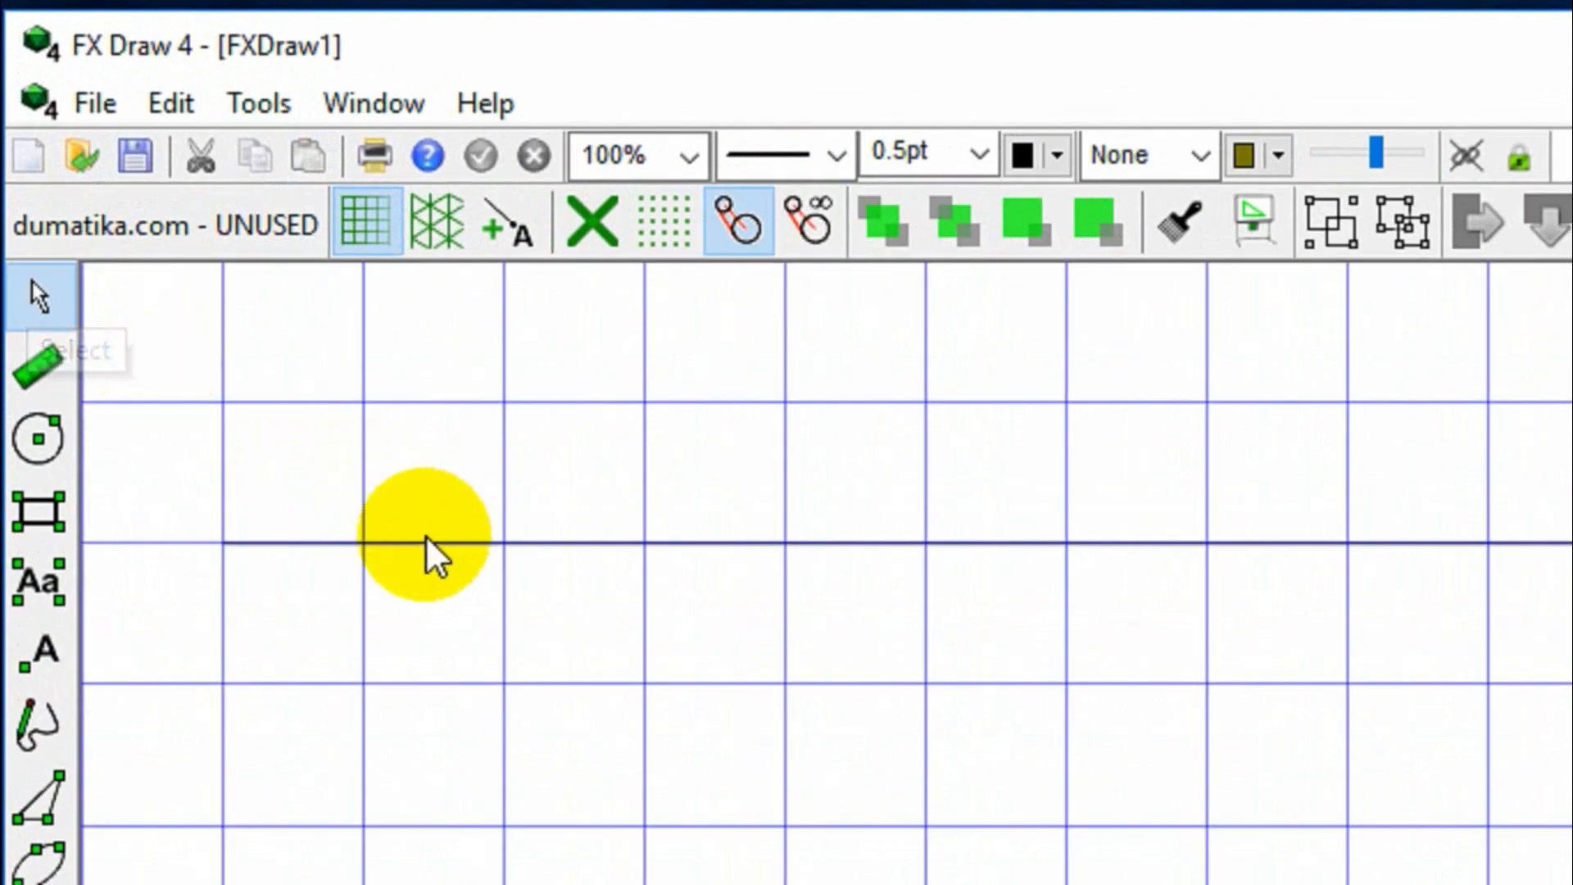
left_click(216, 270)
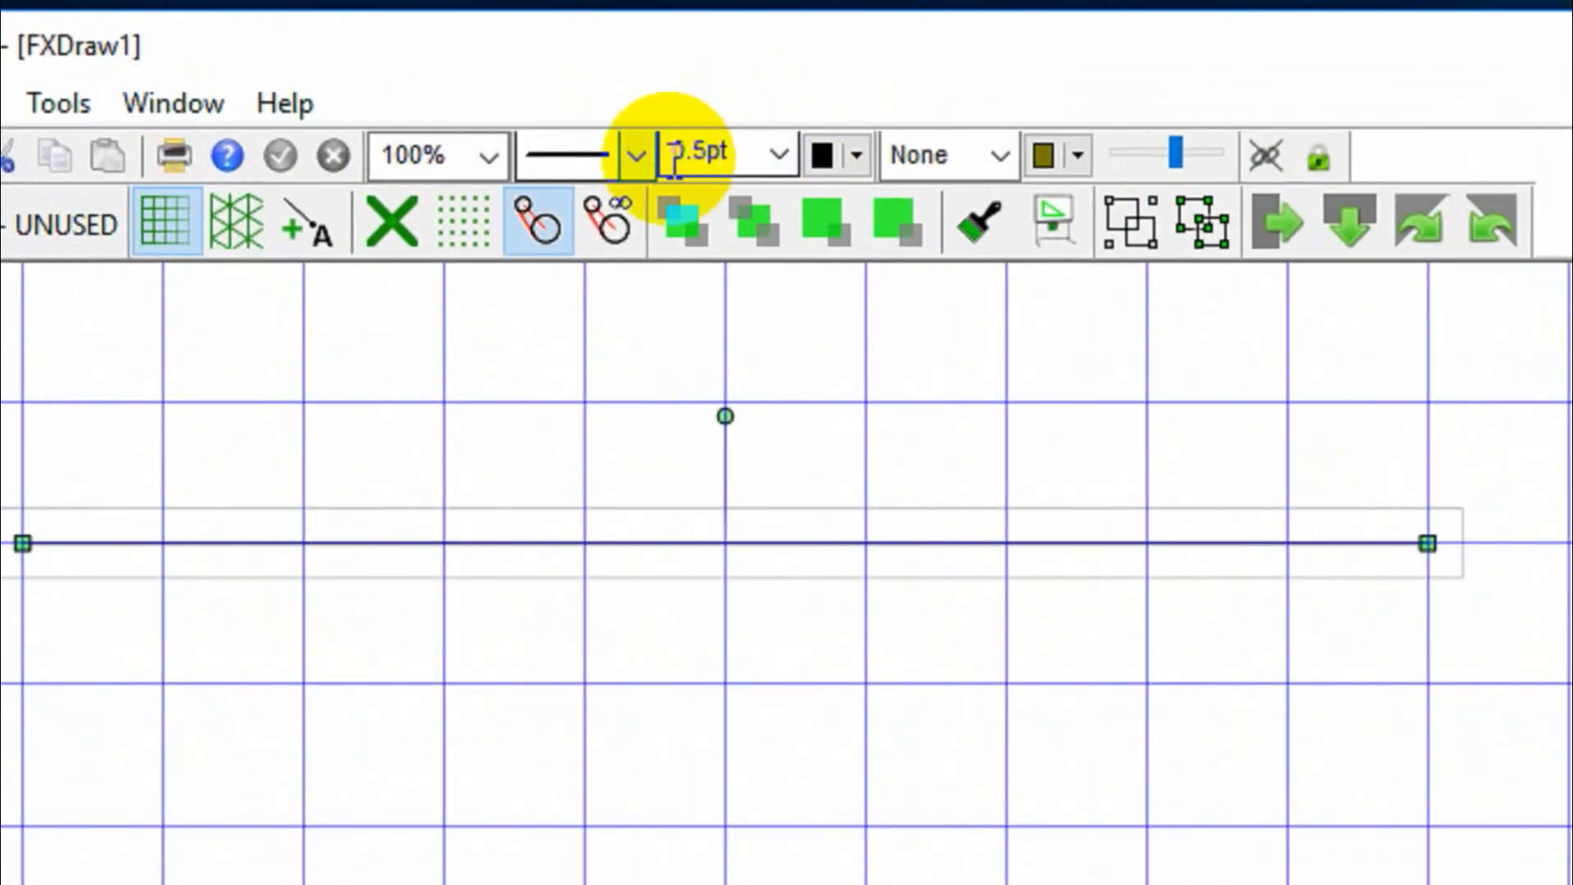
left_click(780, 151)
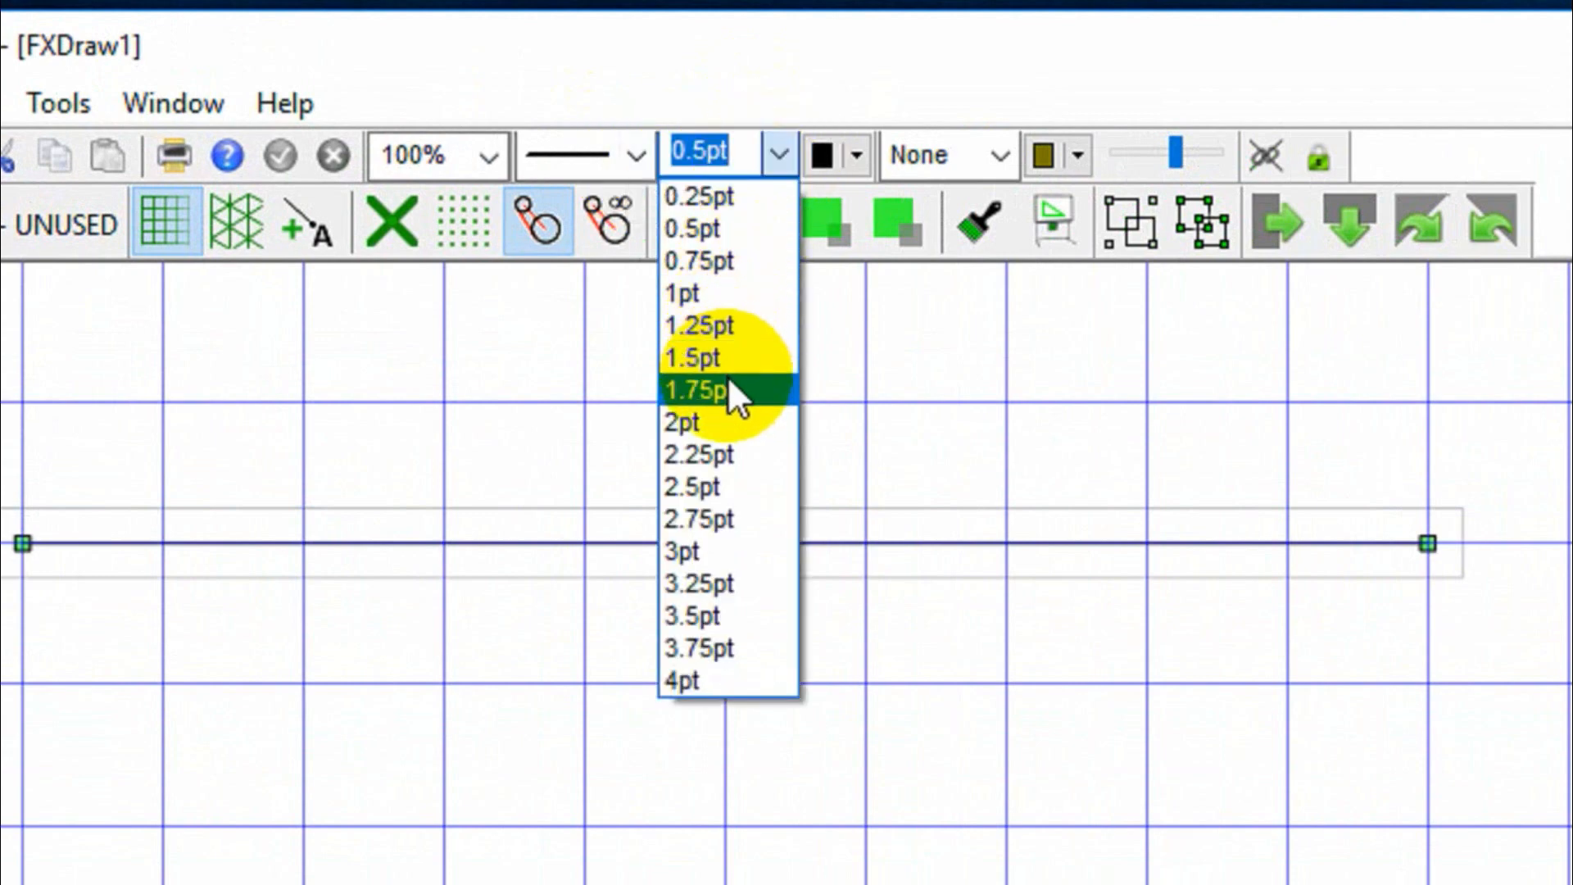
left_click(725, 421)
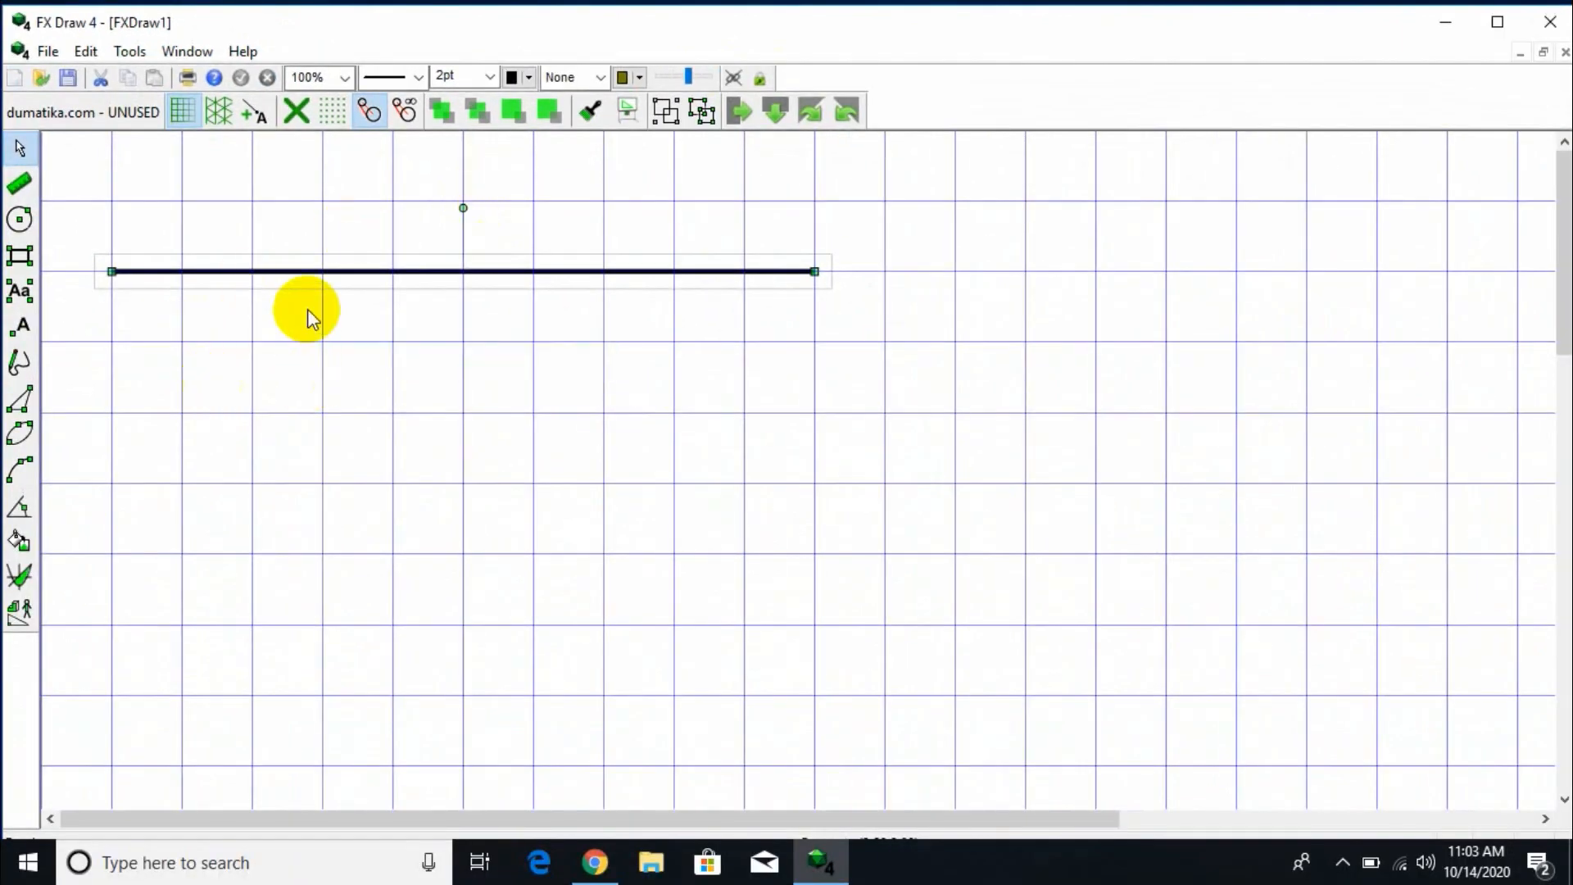
Try yellow as the horizontal line's colour, and settle on red.
left_click(528, 77)
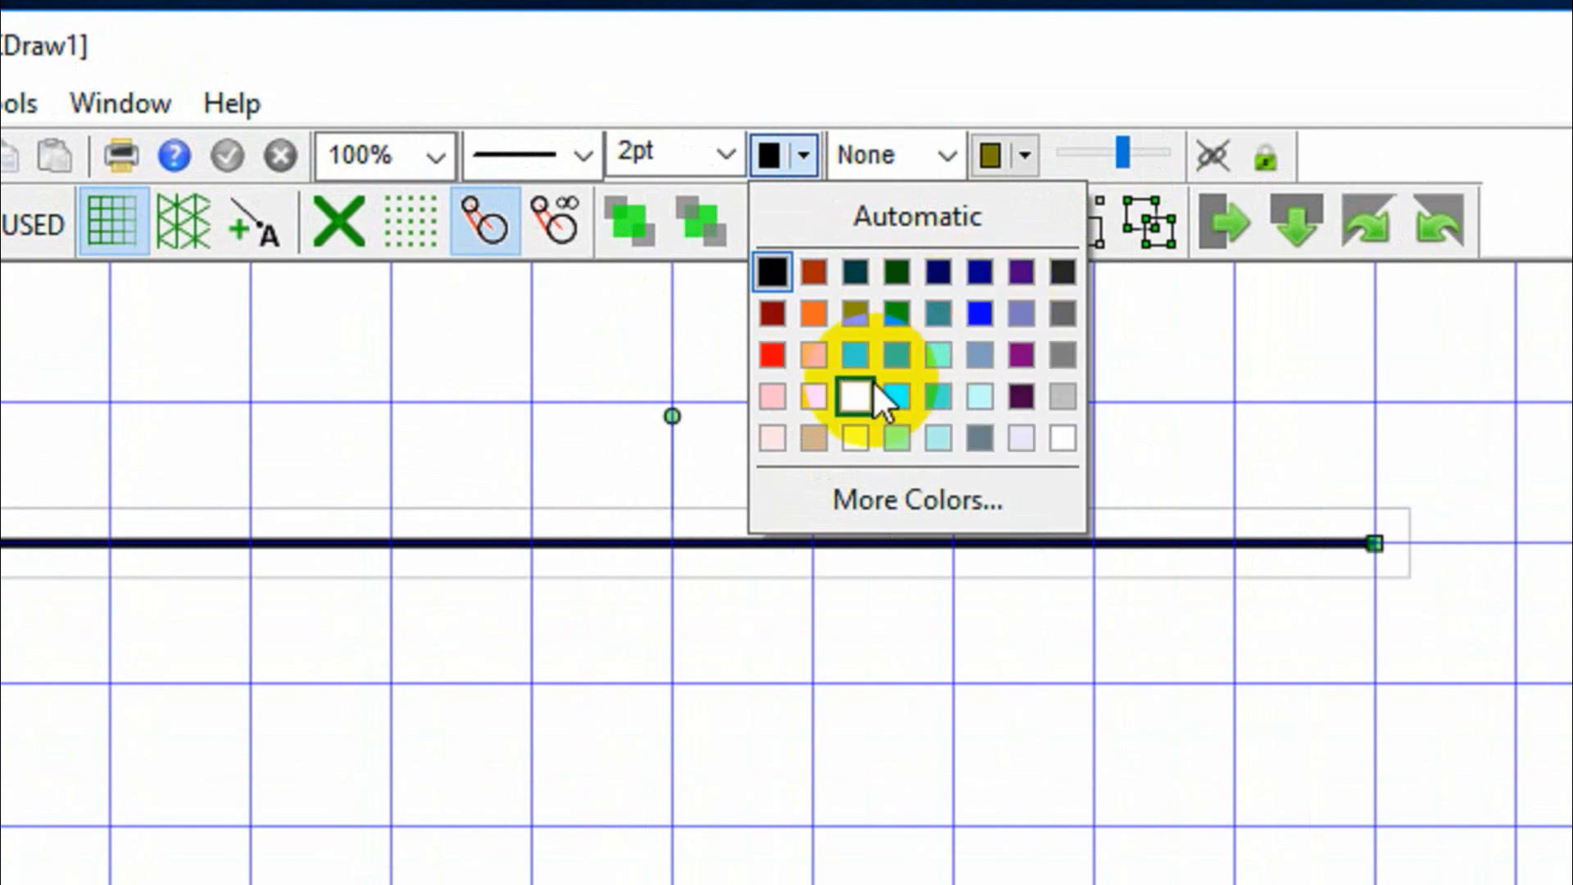
left_click(849, 392)
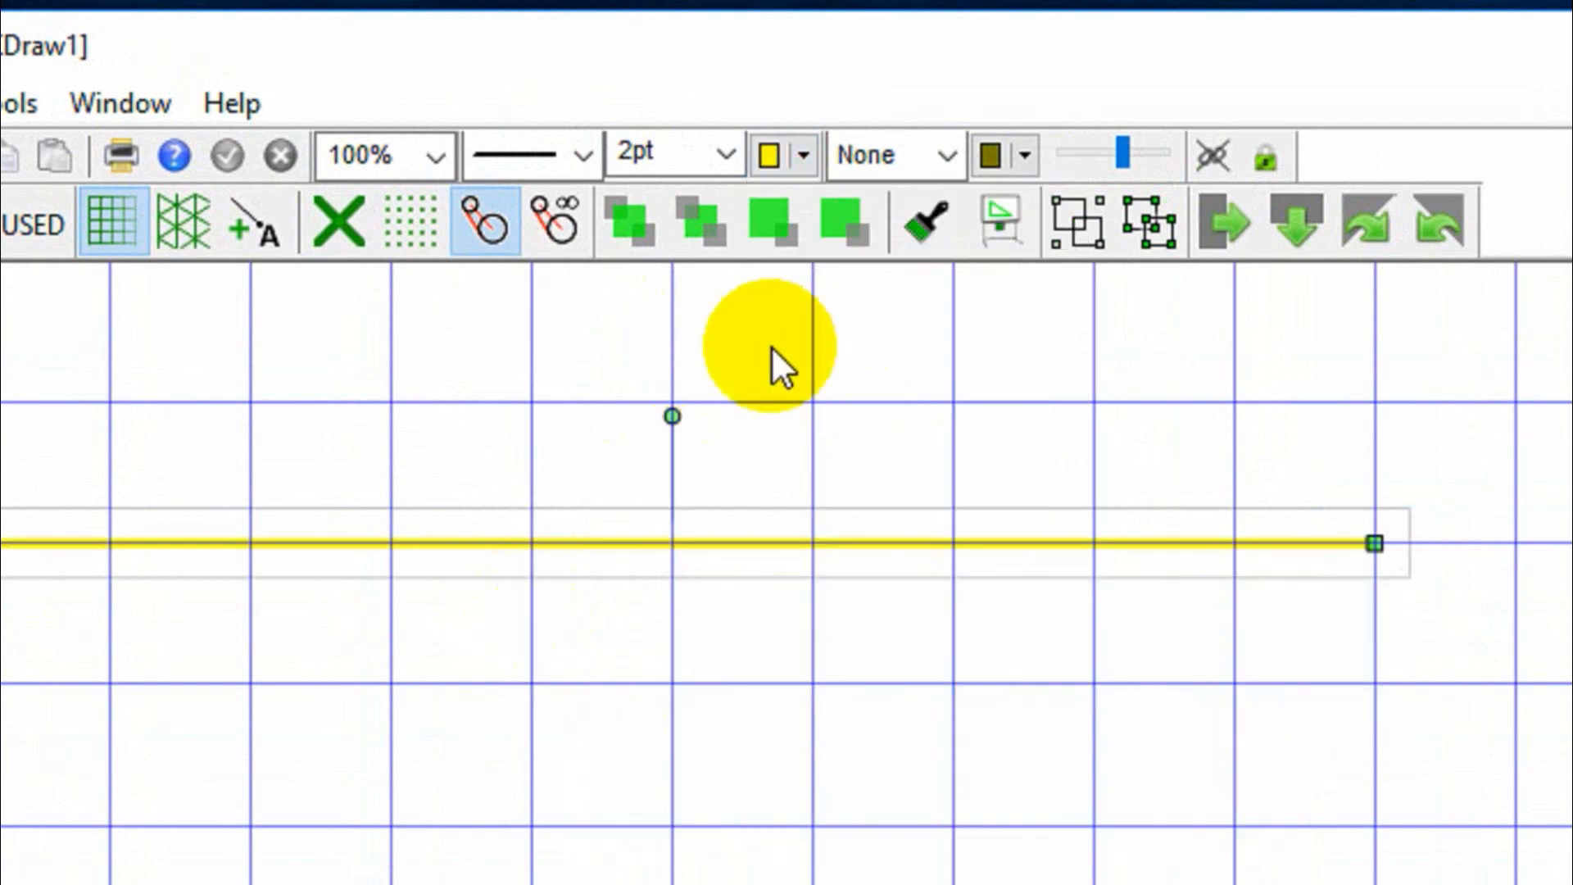
left_click(804, 154)
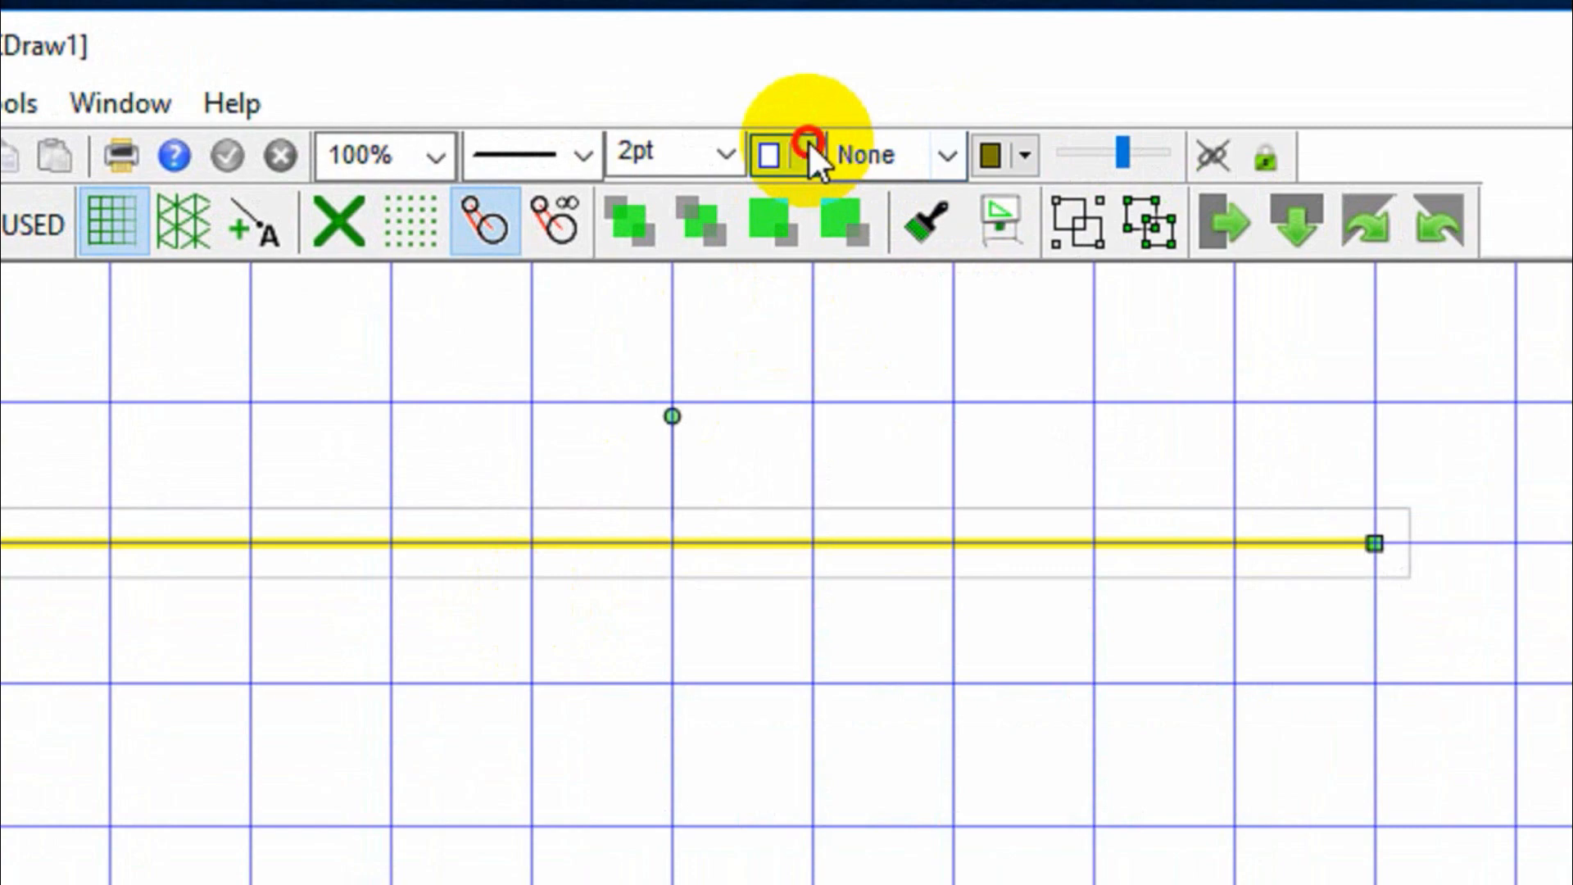
left_click(771, 356)
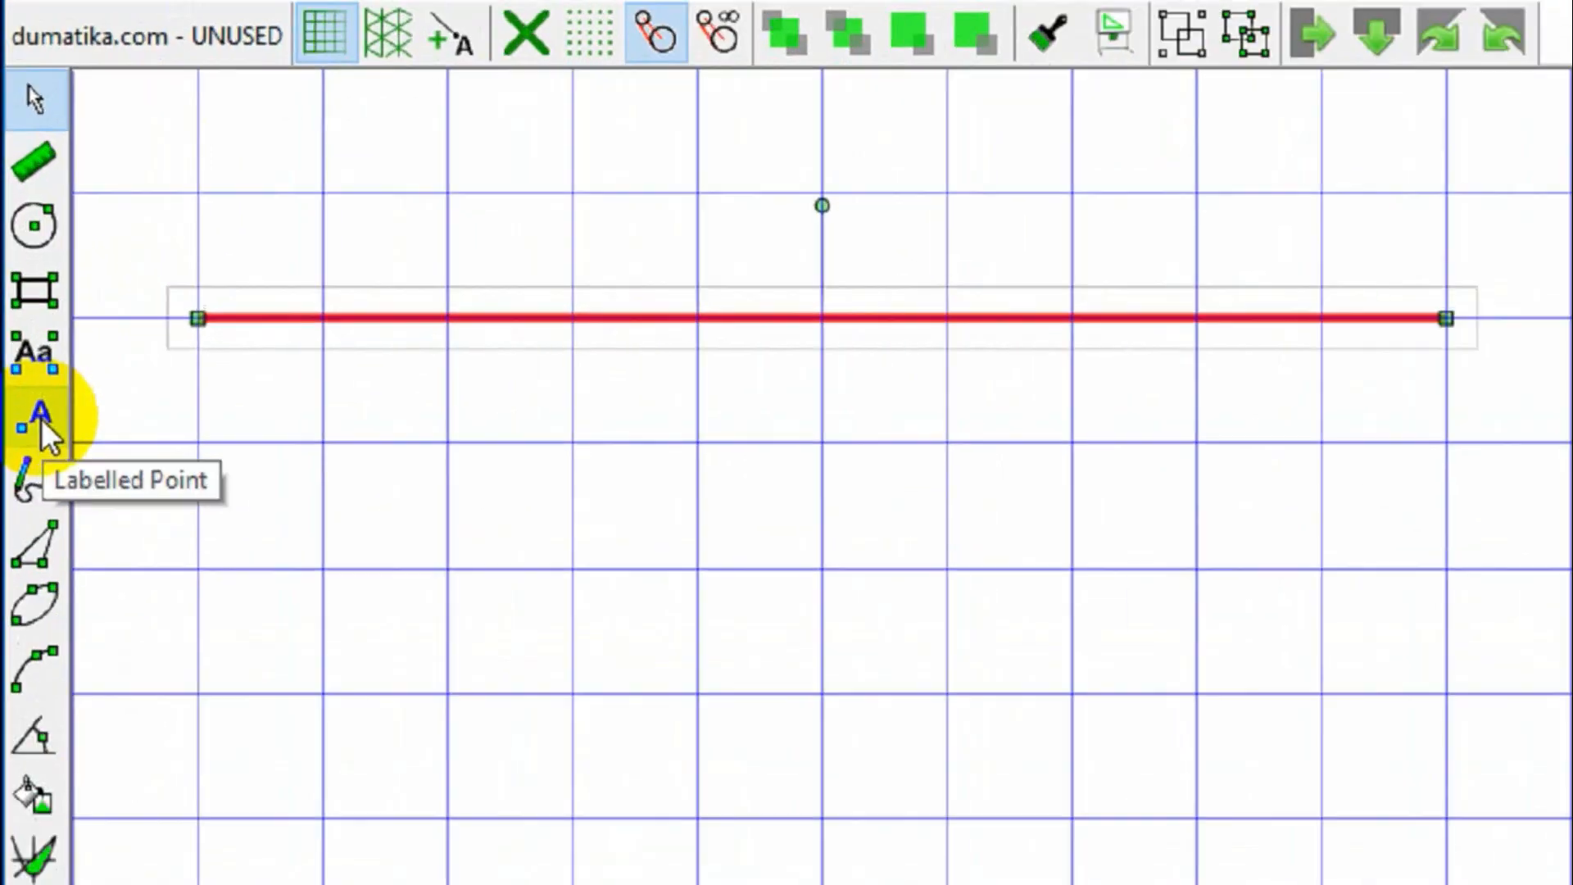
Place labelled points A and B at the start and end of the red line, with the labels below it.
left_click(23, 331)
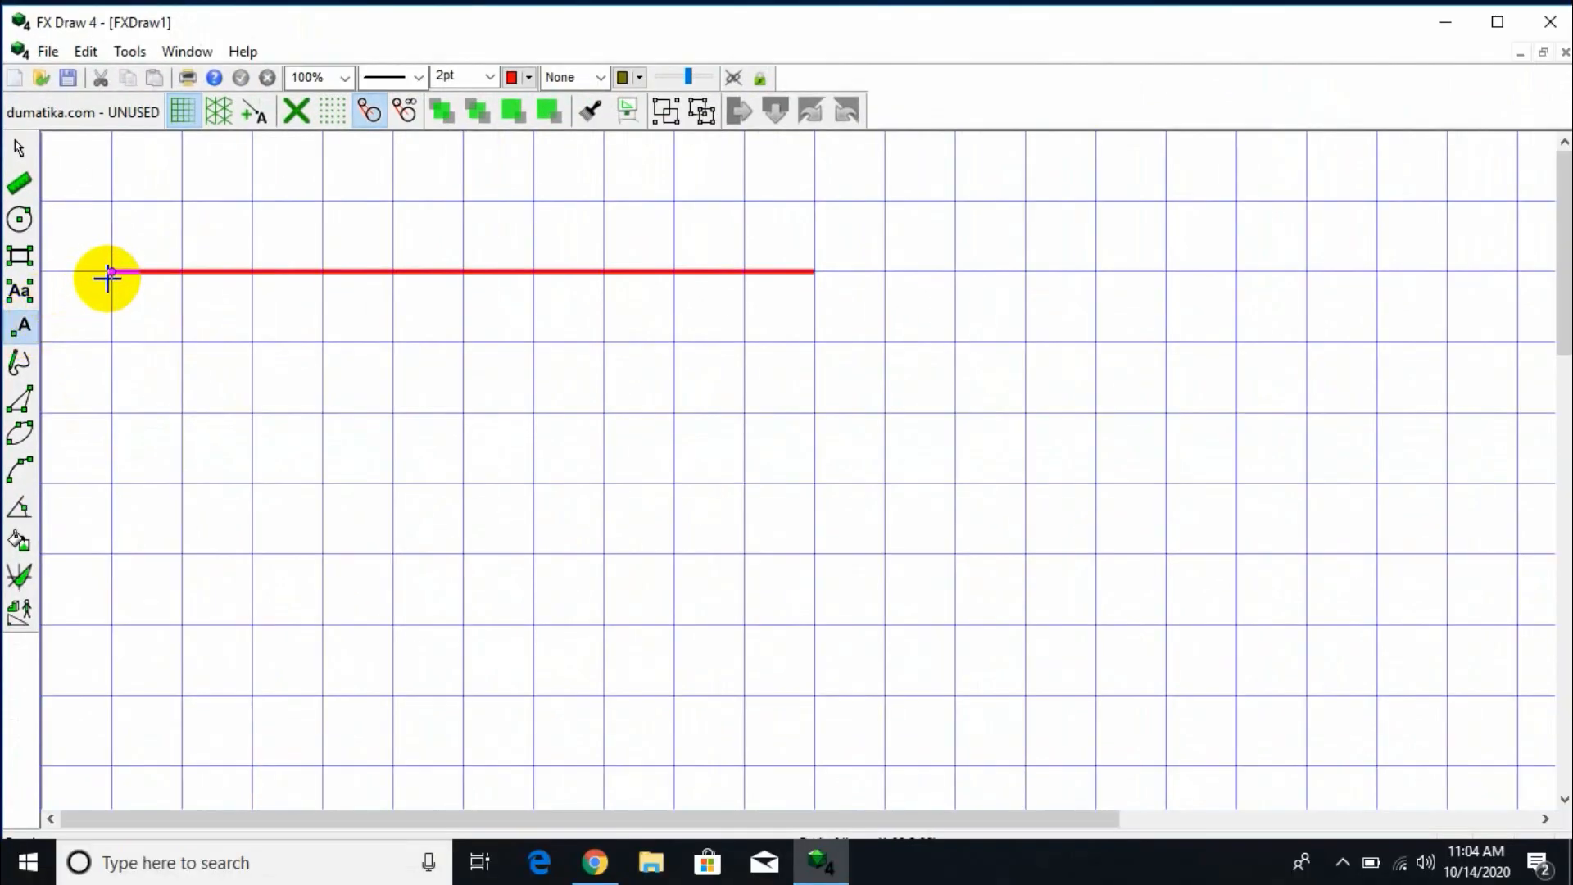
left_click(111, 272)
left_click(110, 295)
left_click(815, 272)
left_click(815, 292)
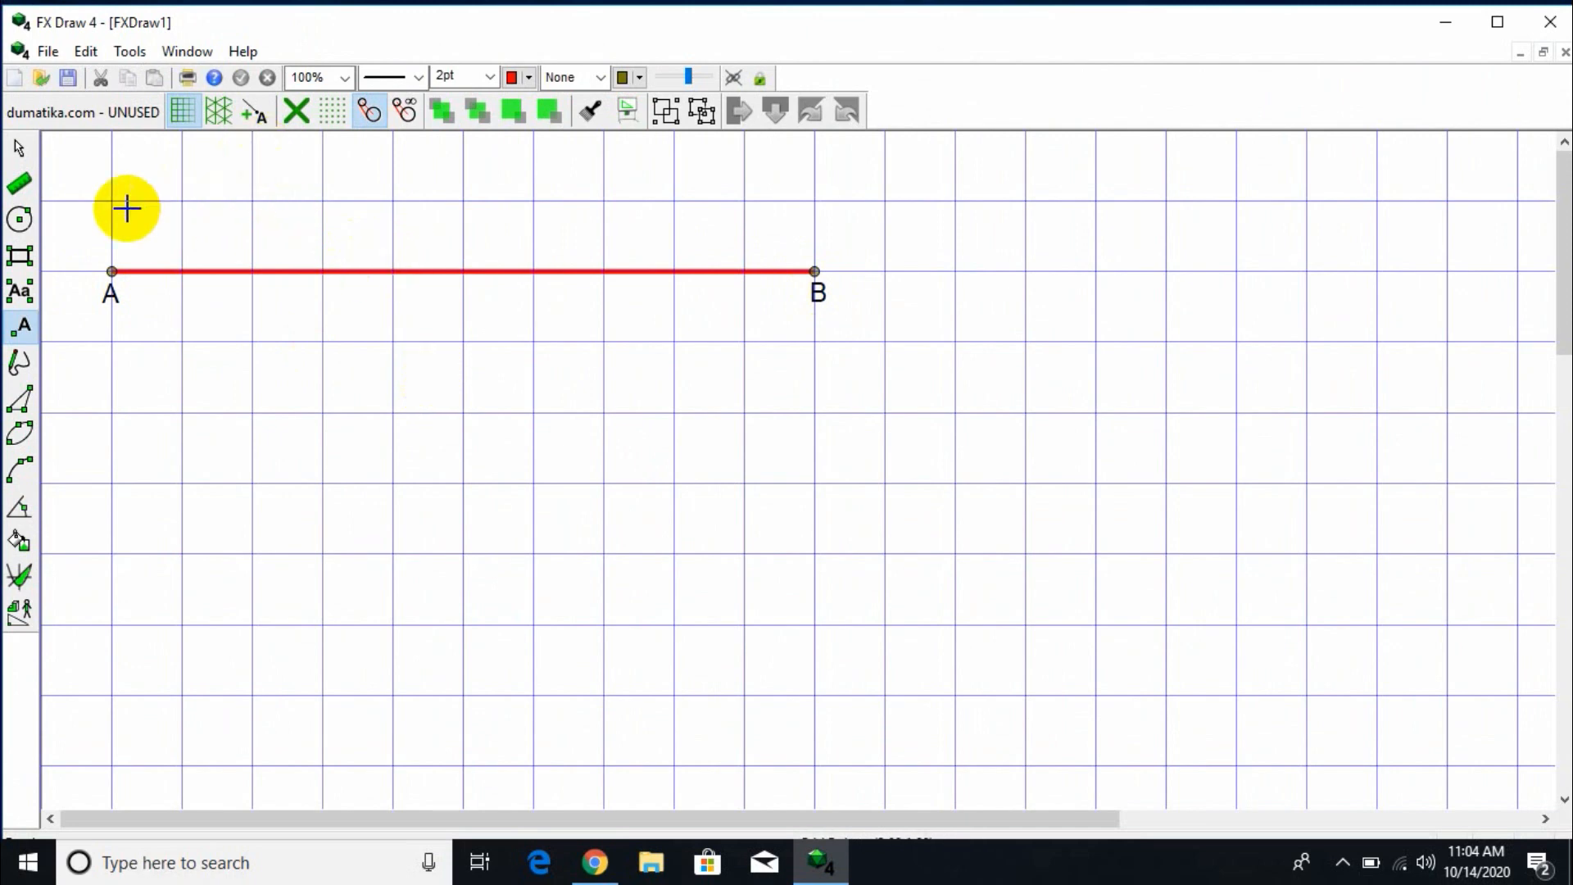
left_click(23, 155)
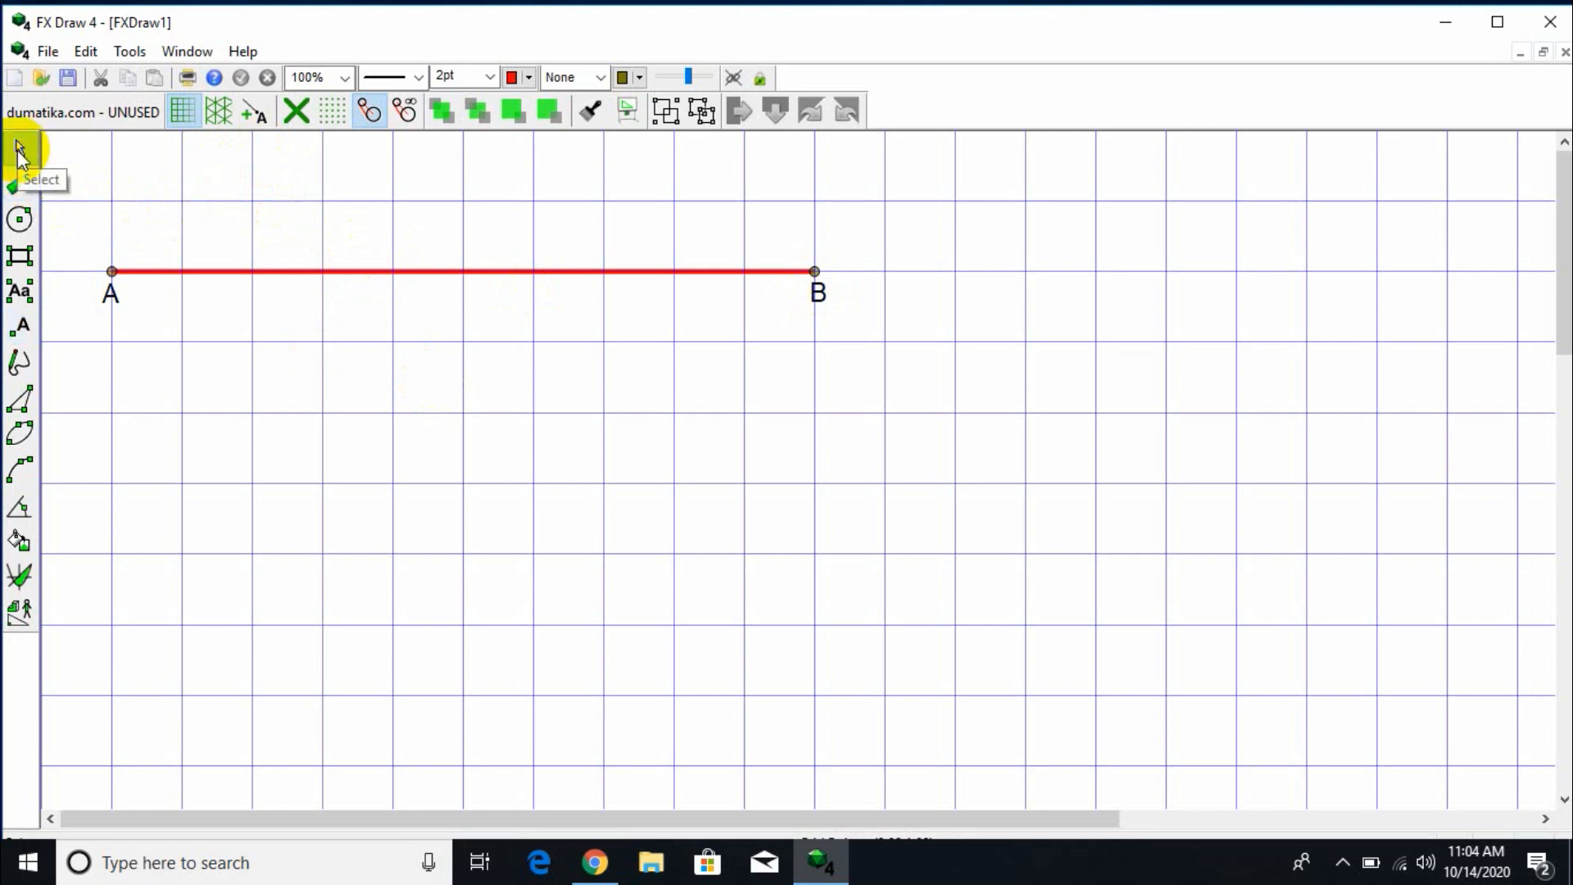
Turn on automatic point labelling and draw three lines: one sloping down below AB, one rising beyond B, and a vertical one about 6 cm long.
left_click(21, 182)
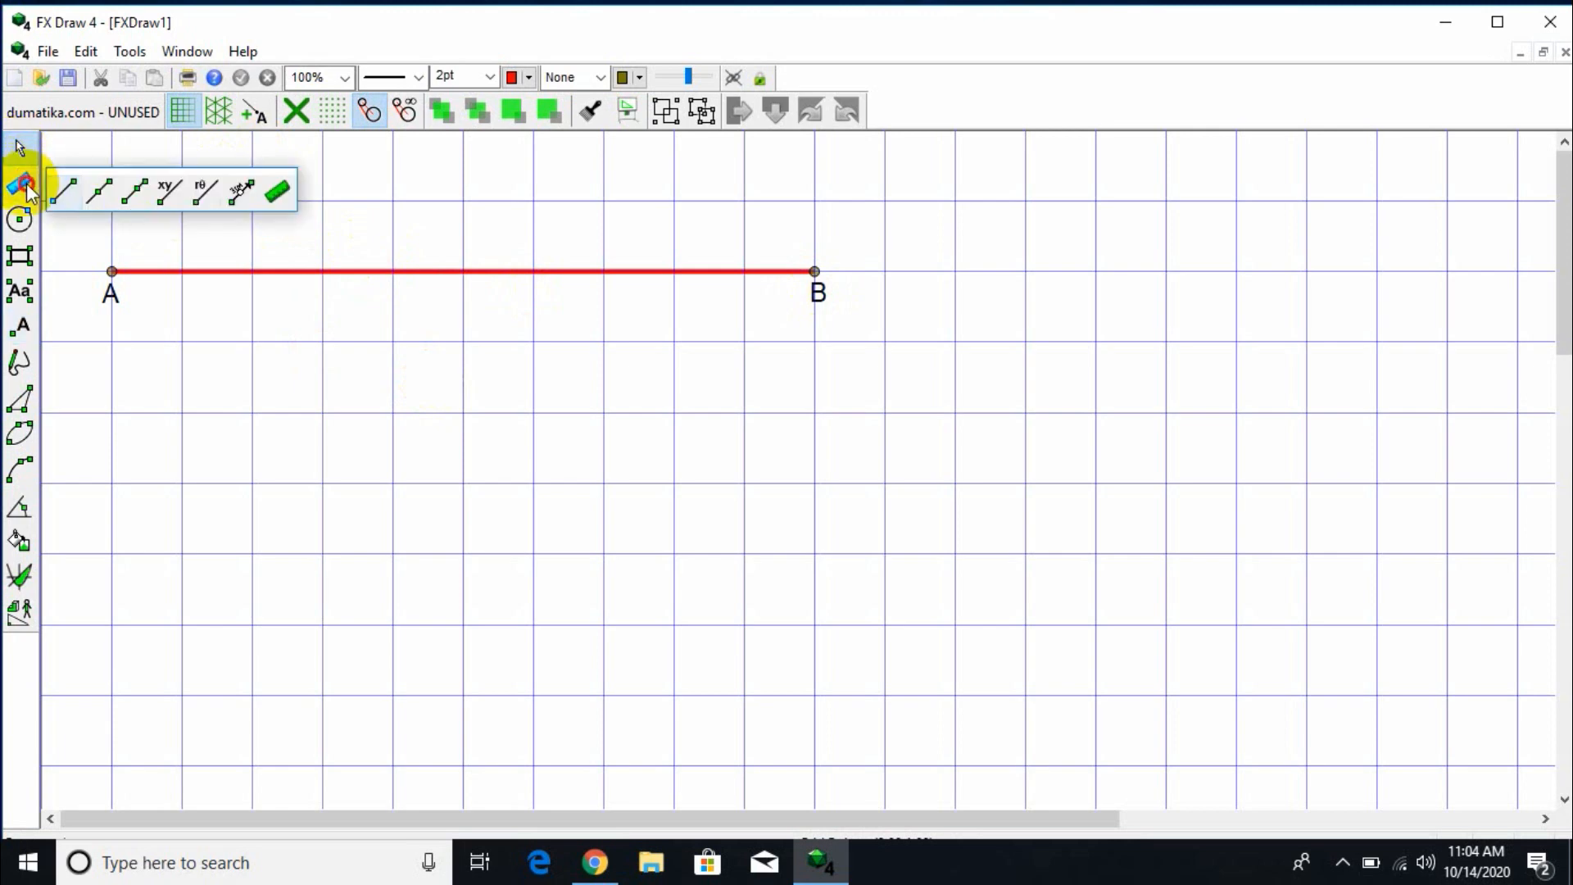
left_click(22, 184)
mouse_move(22, 184)
left_mouse_down()
mouse_move(64, 185)
mouse_move(30, 187)
left_mouse_up()
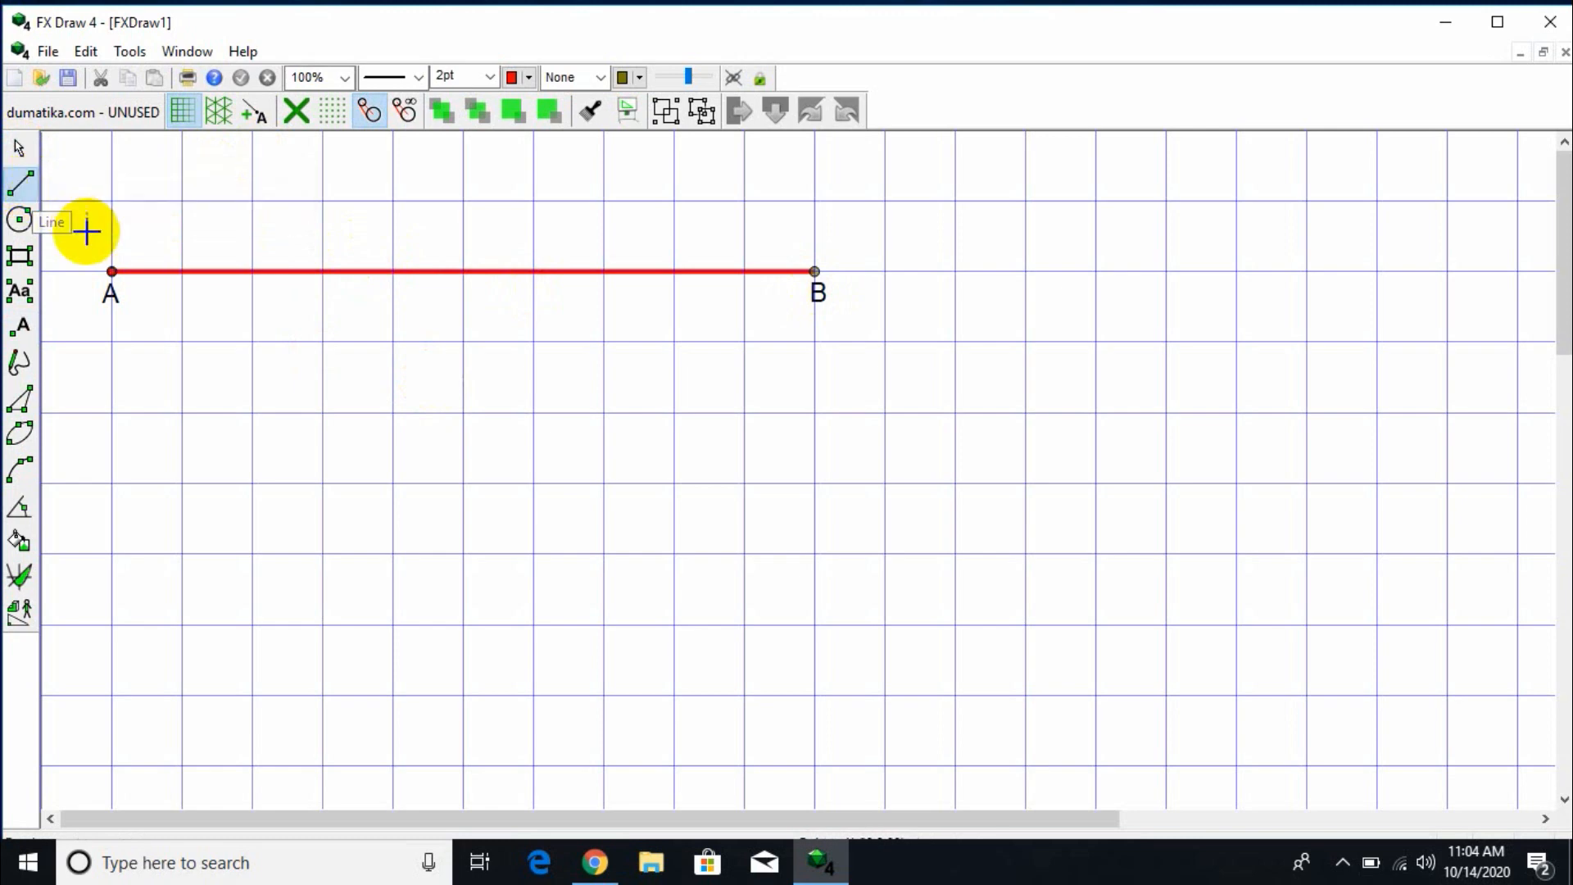
left_click(251, 106)
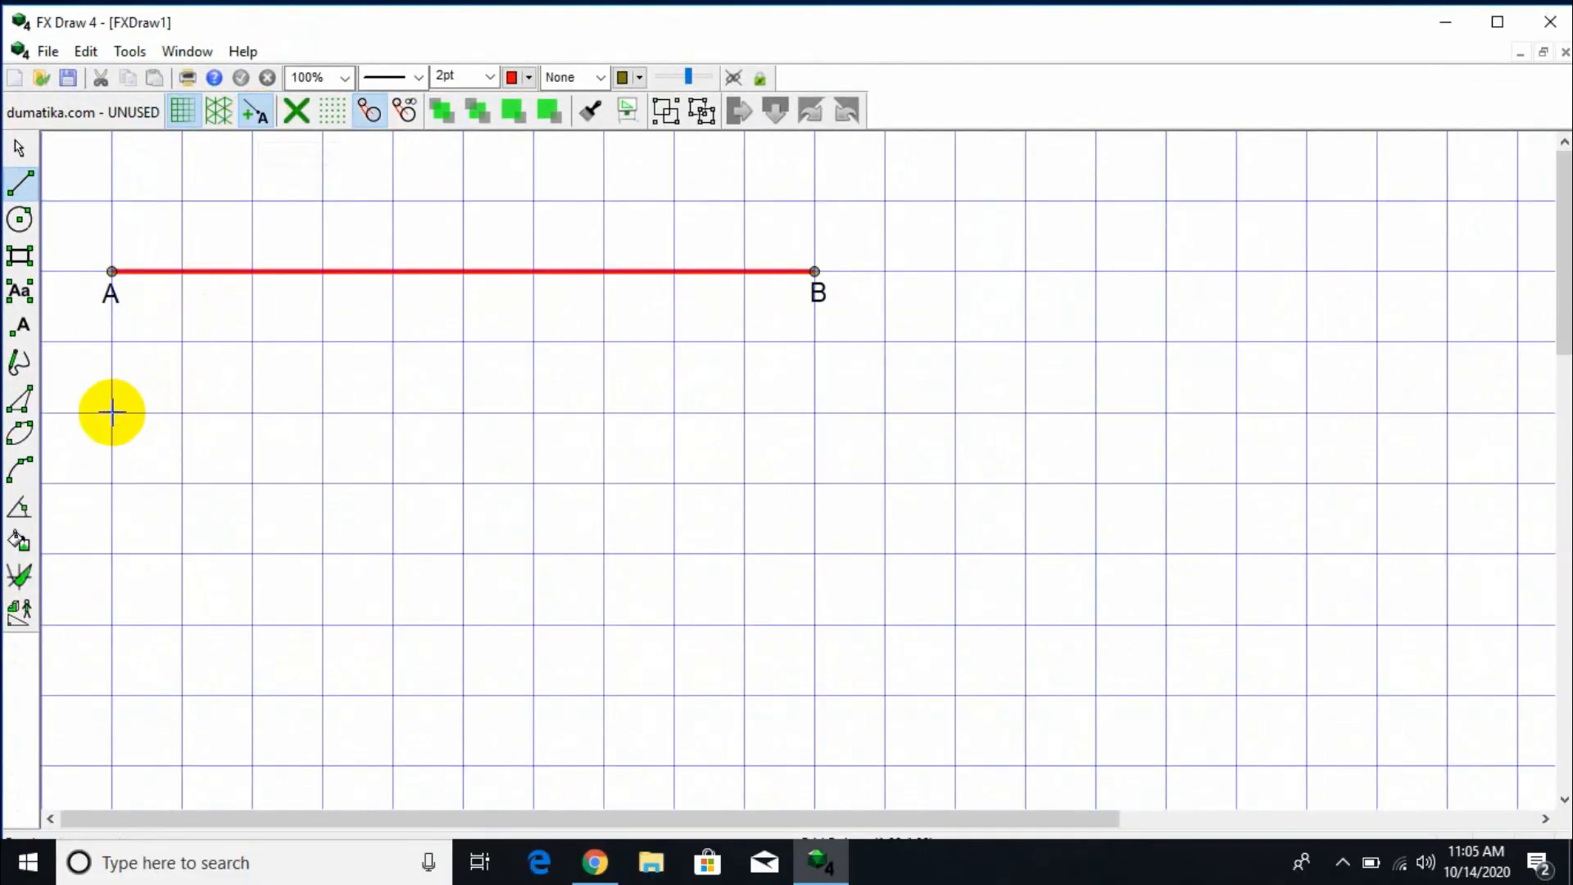
left_click_drag(112, 413, 660, 524)
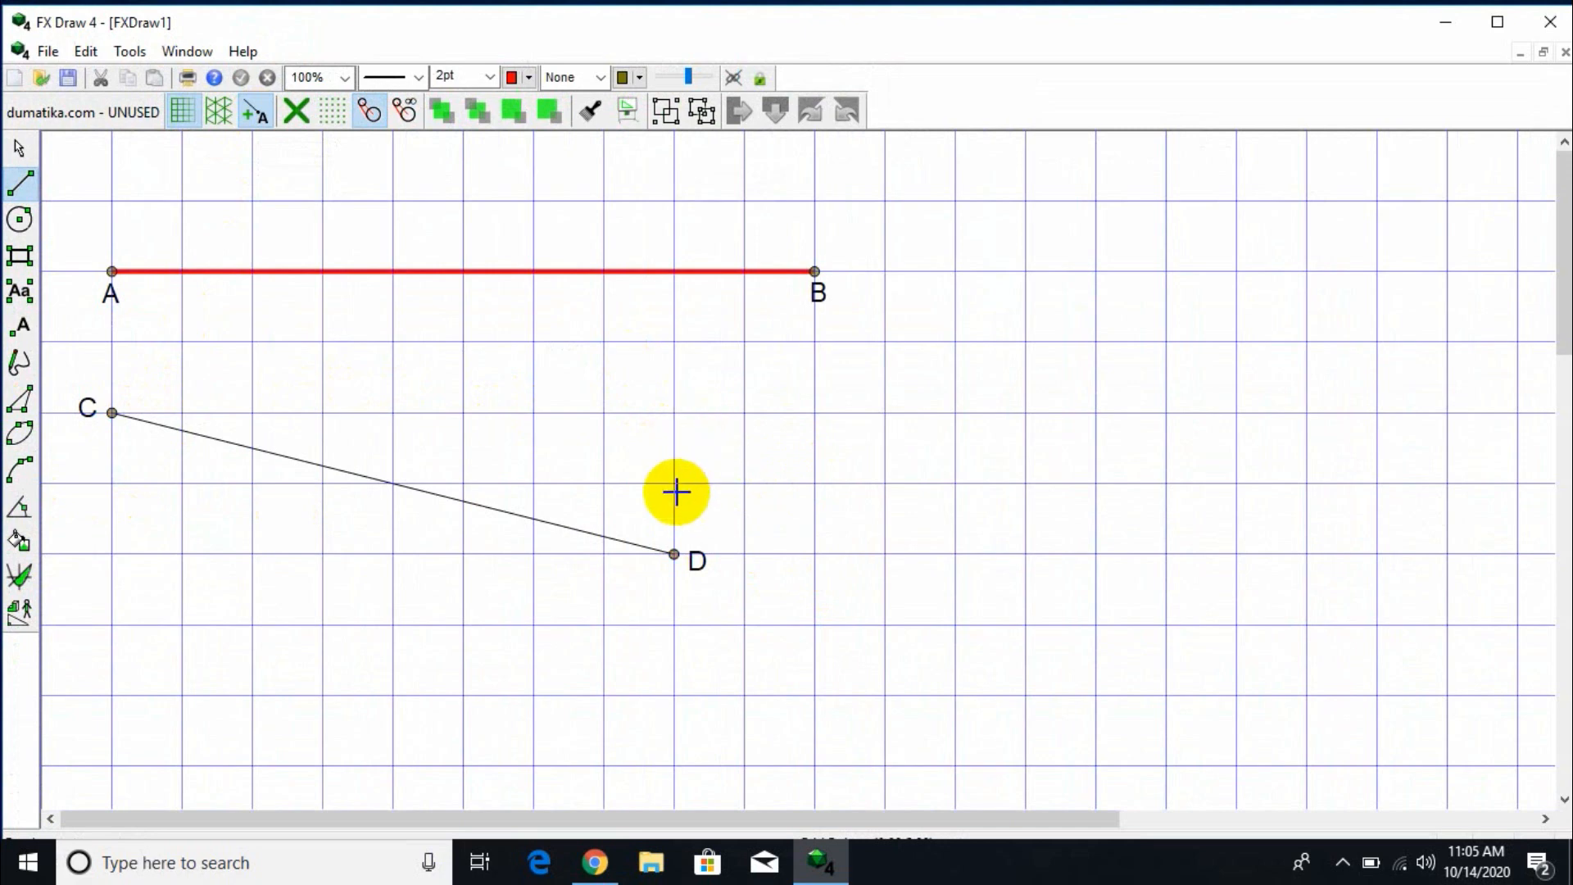
left_click_drag(672, 485, 1050, 252)
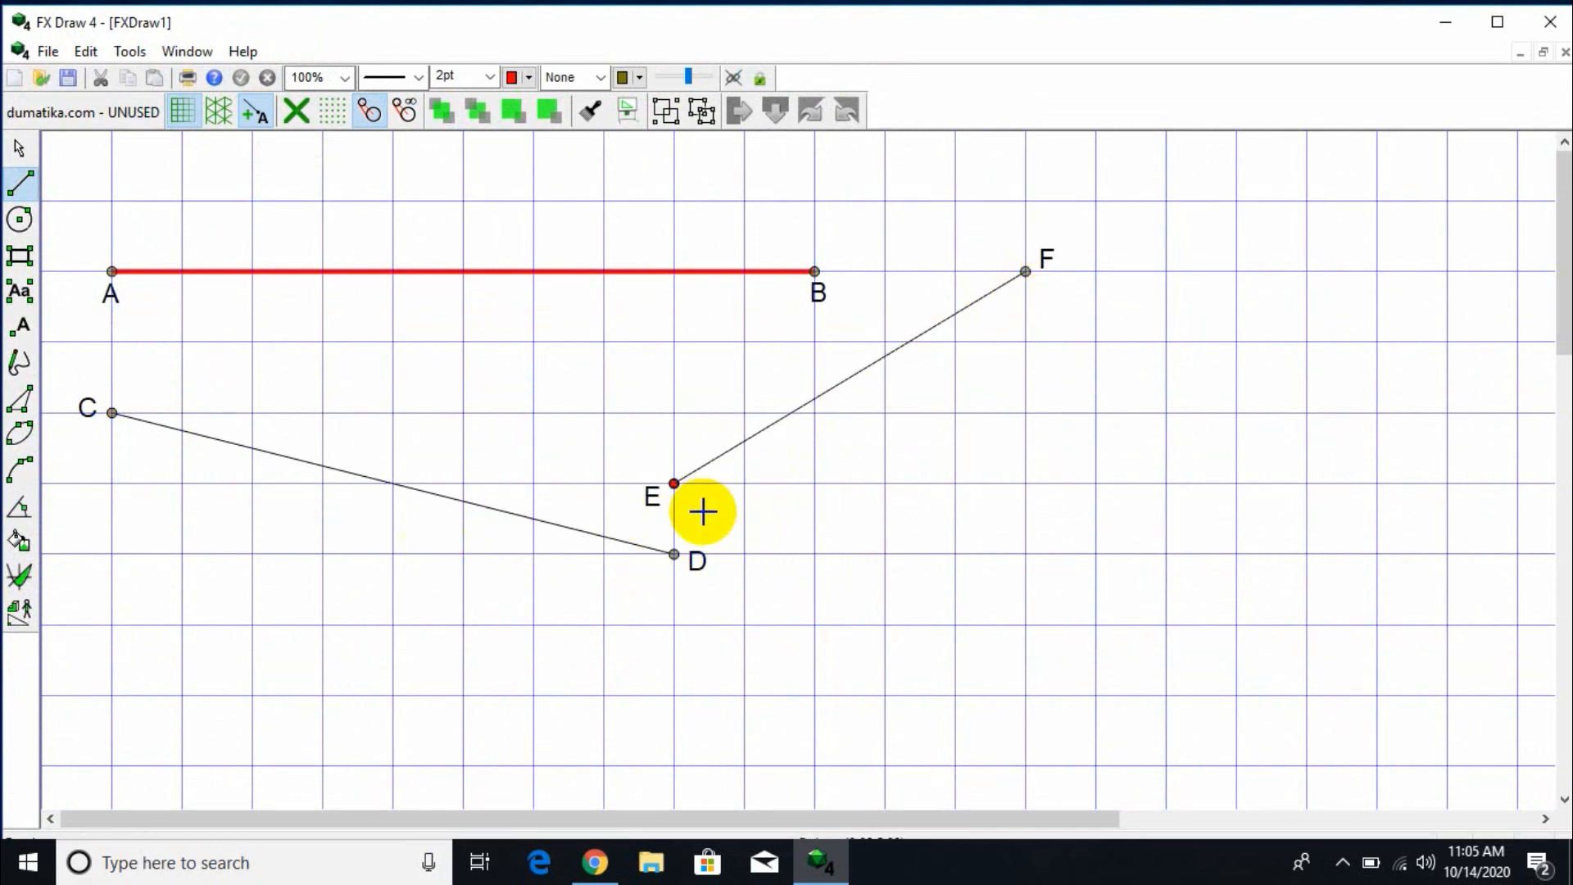
left_click_drag(1145, 293, 1165, 678)
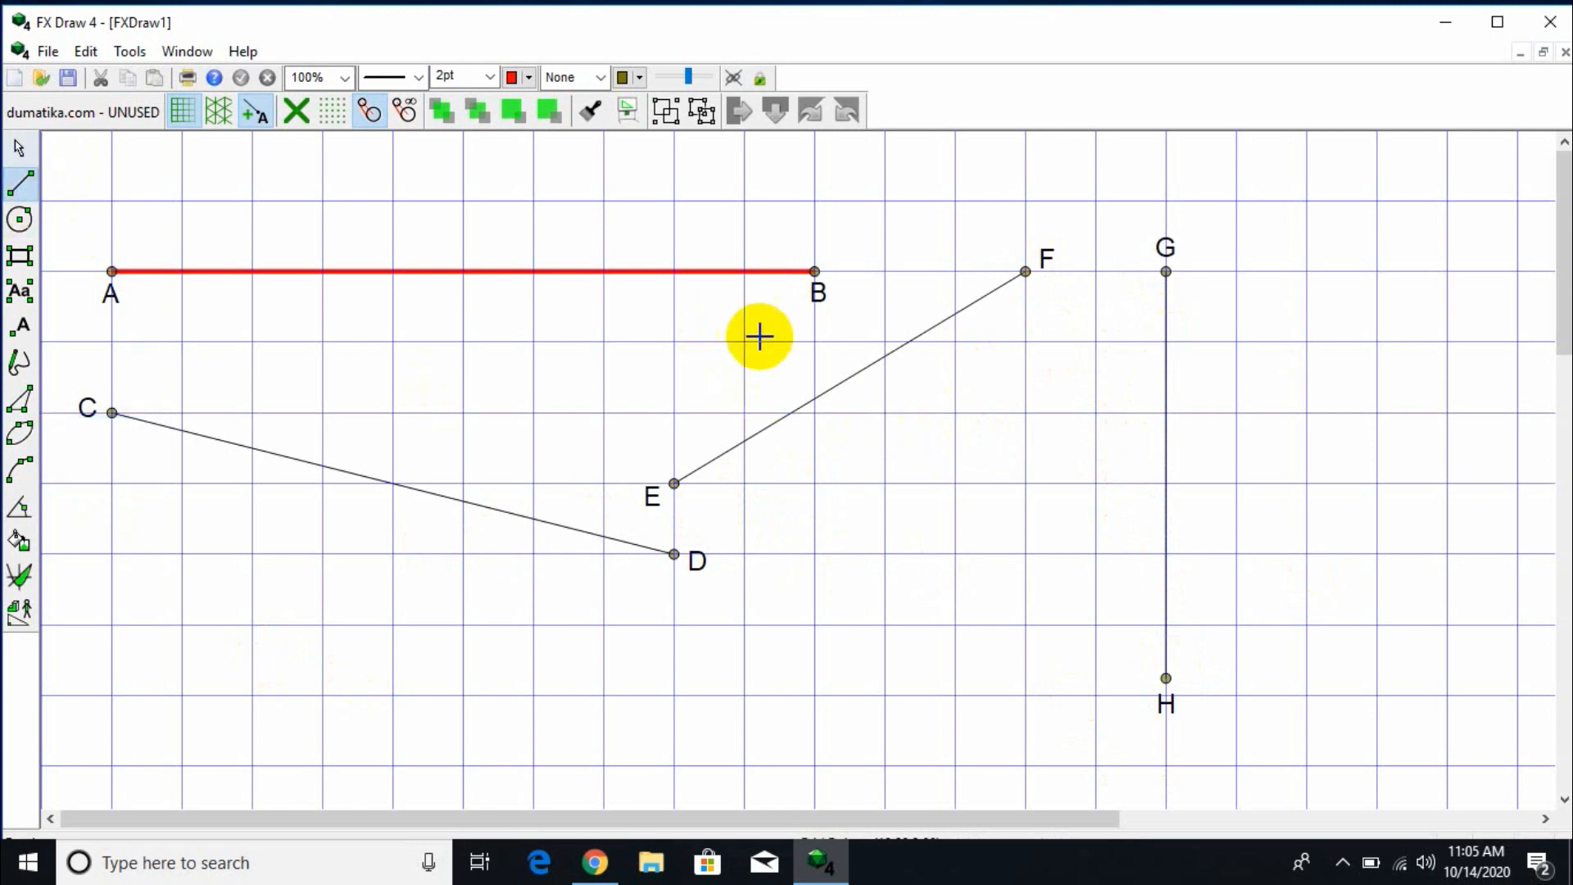
Colour the vertical line GH green and set its thickness to 2 pt.
left_click(20, 147)
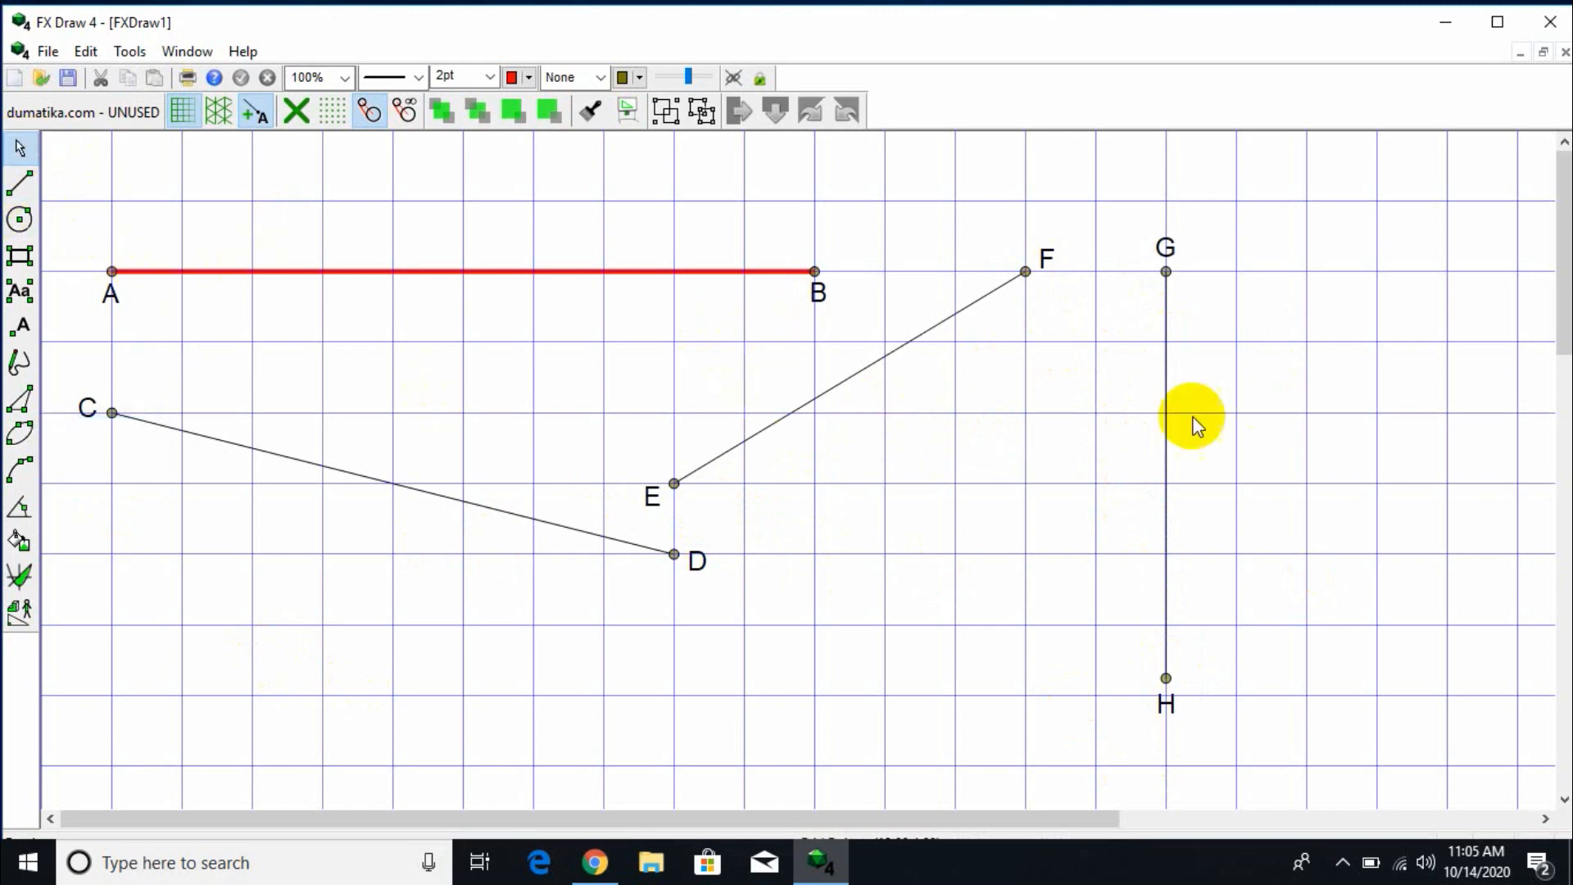
left_click(1168, 439)
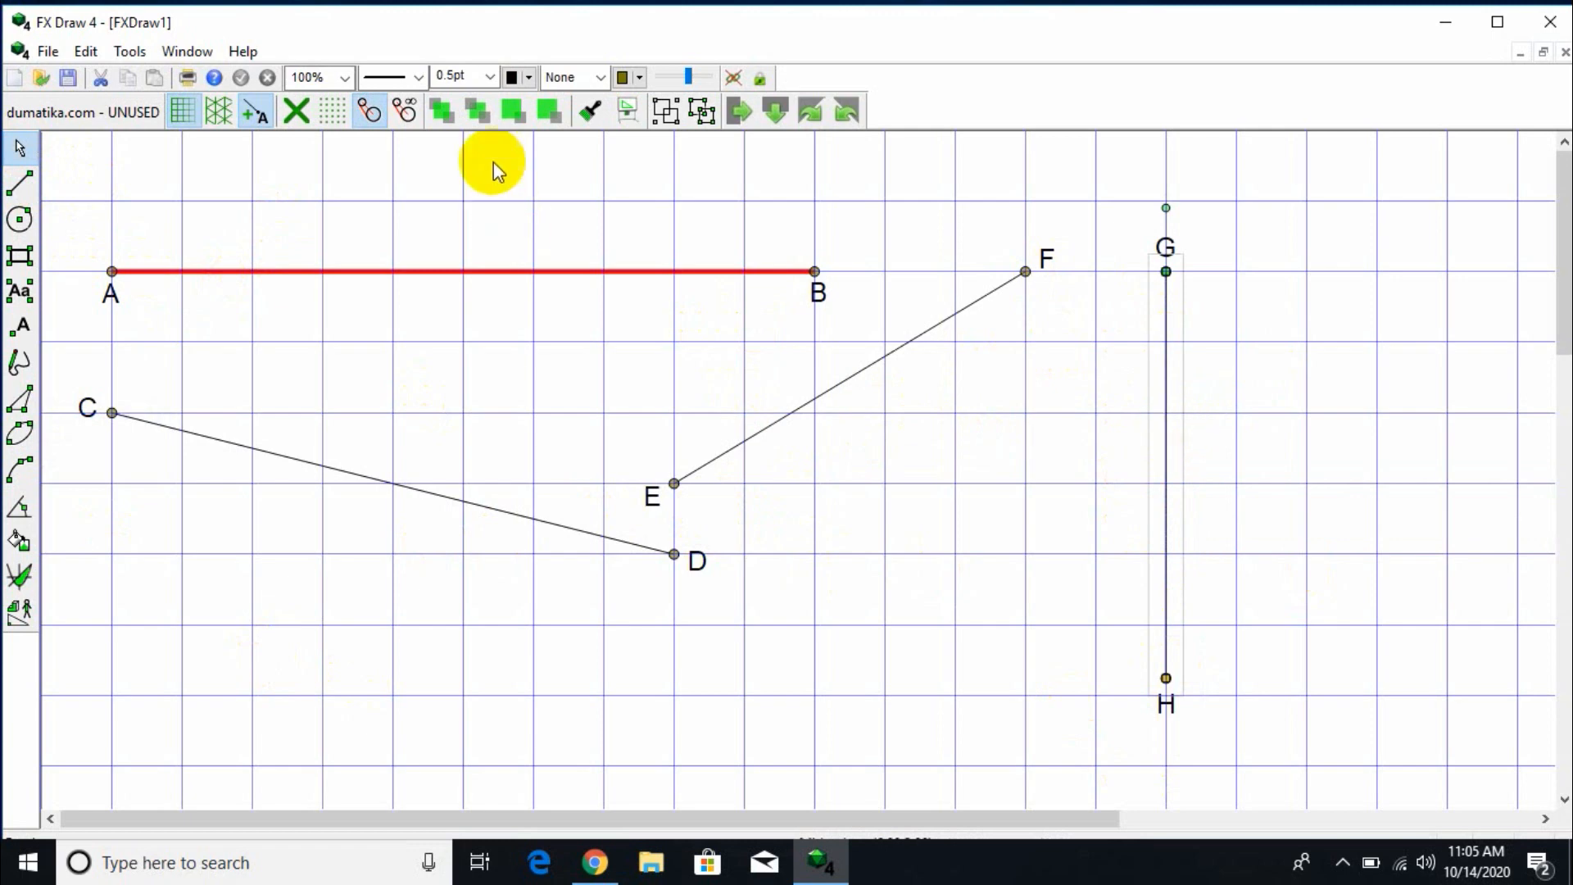
left_click(529, 78)
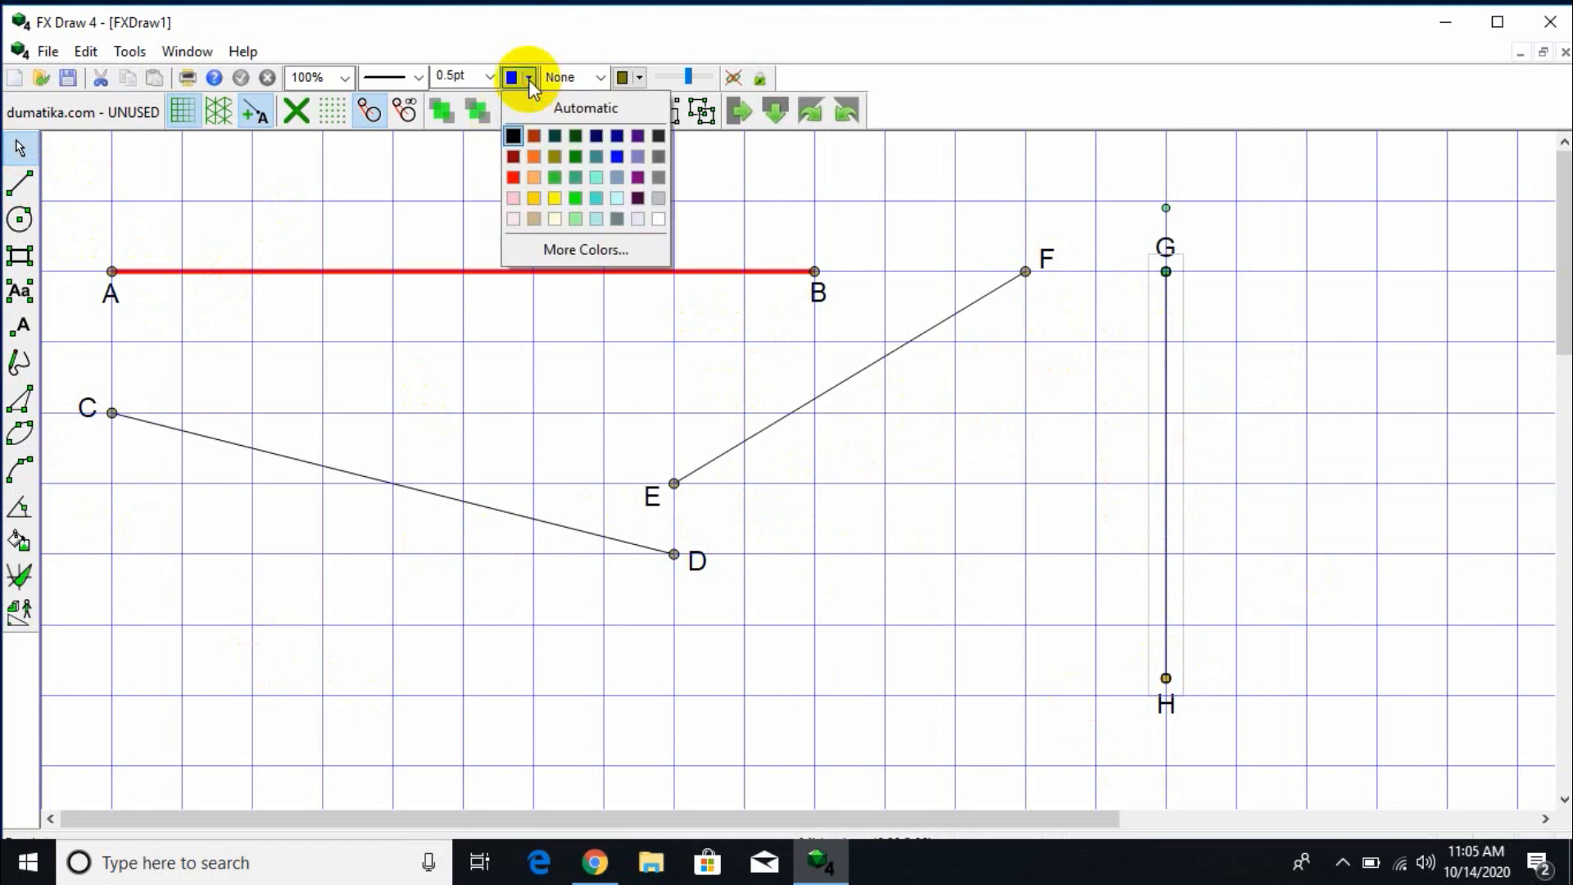
left_click(579, 193)
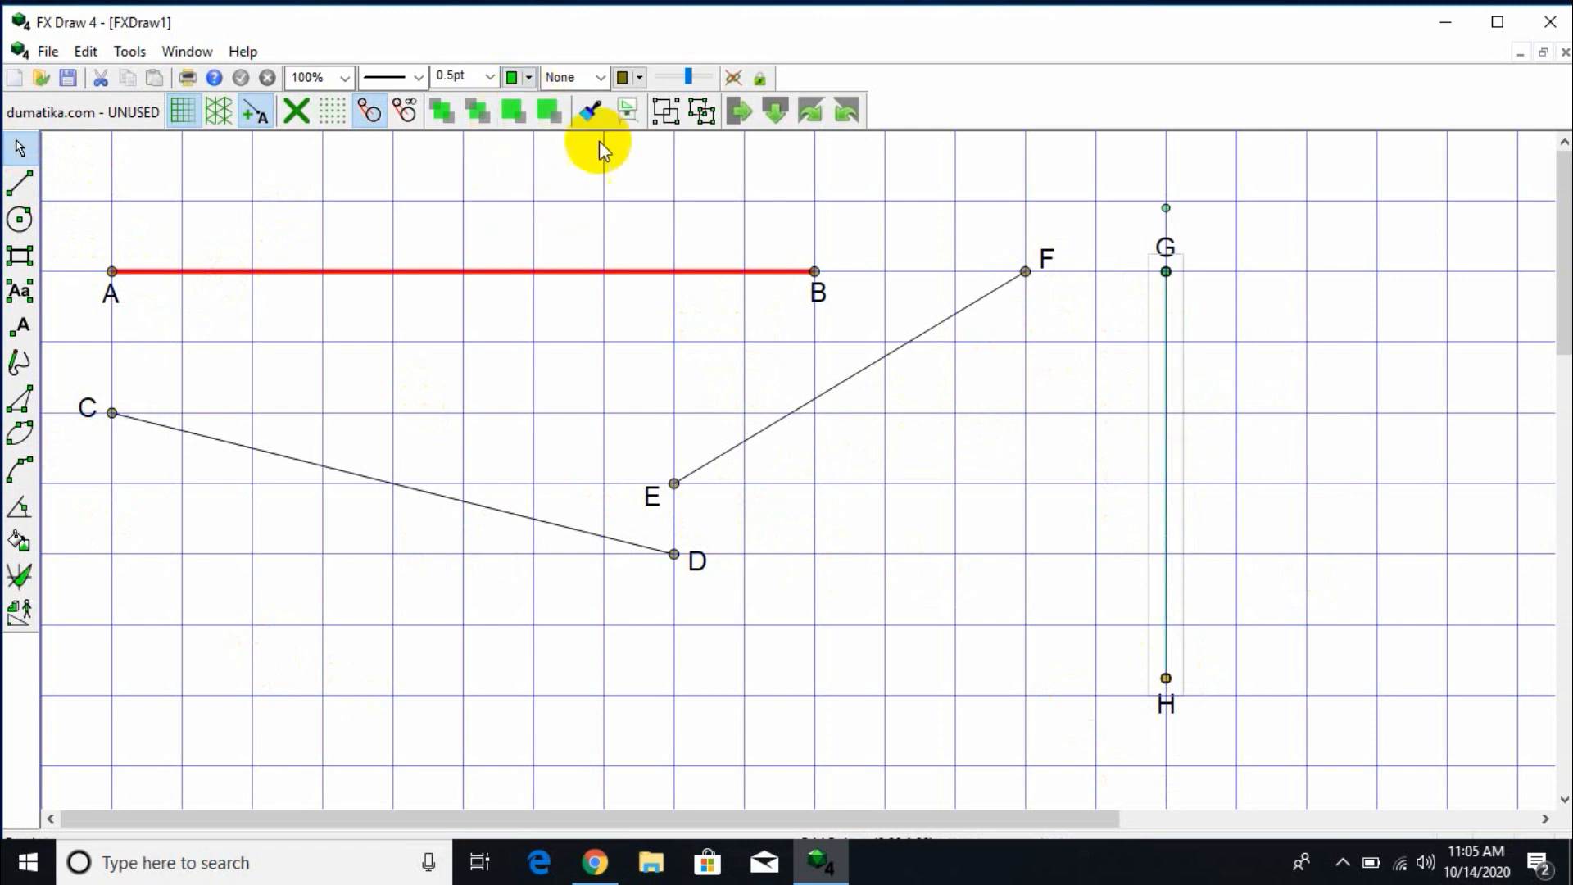
left_click(493, 75)
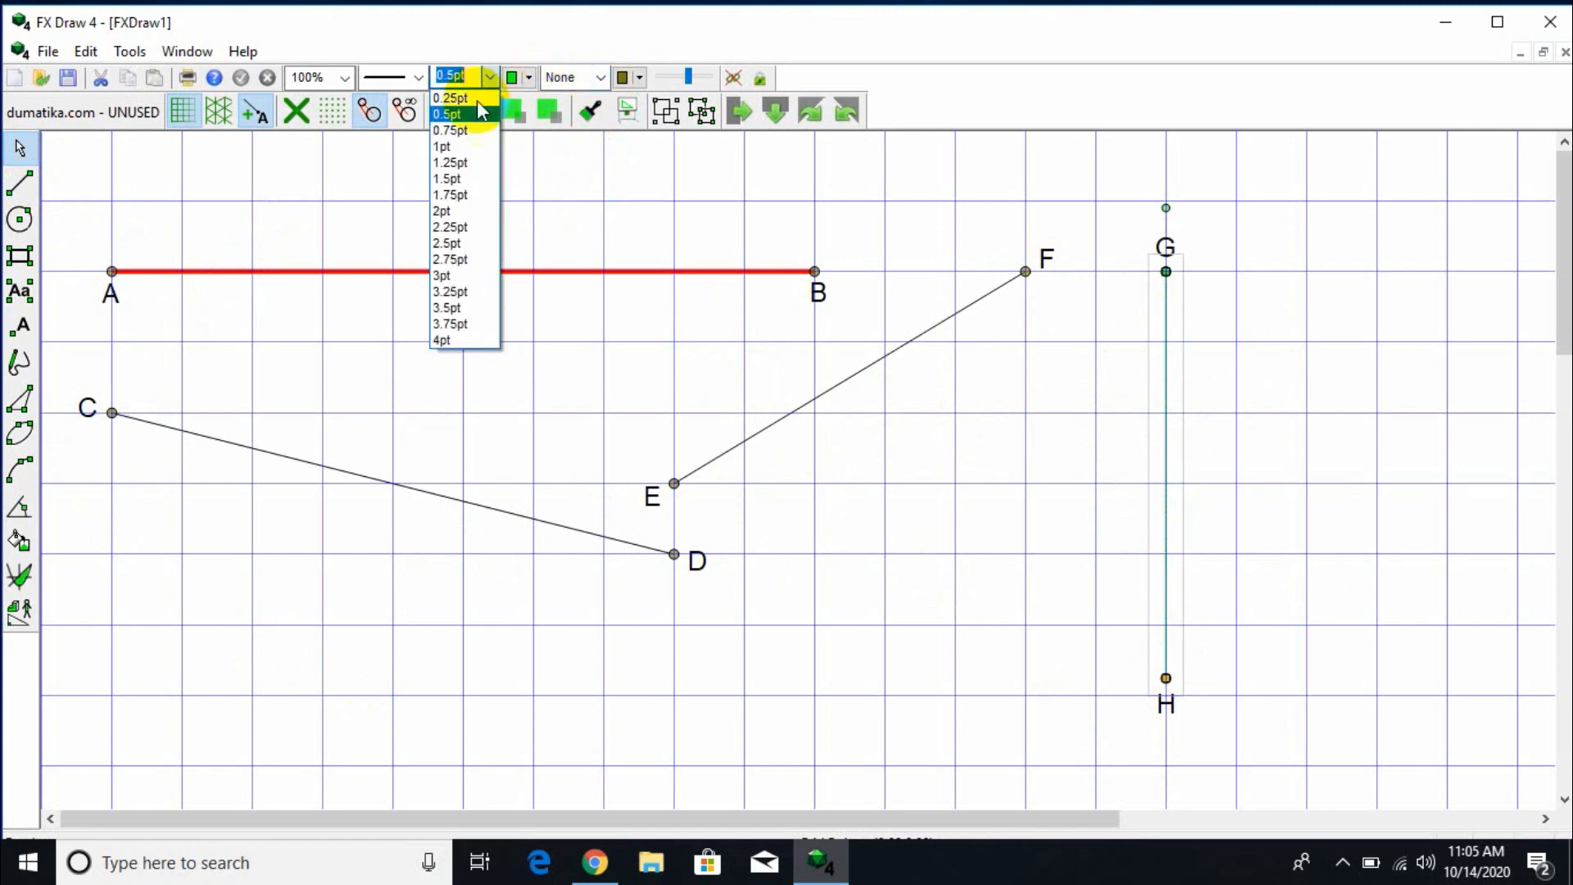
left_click(471, 212)
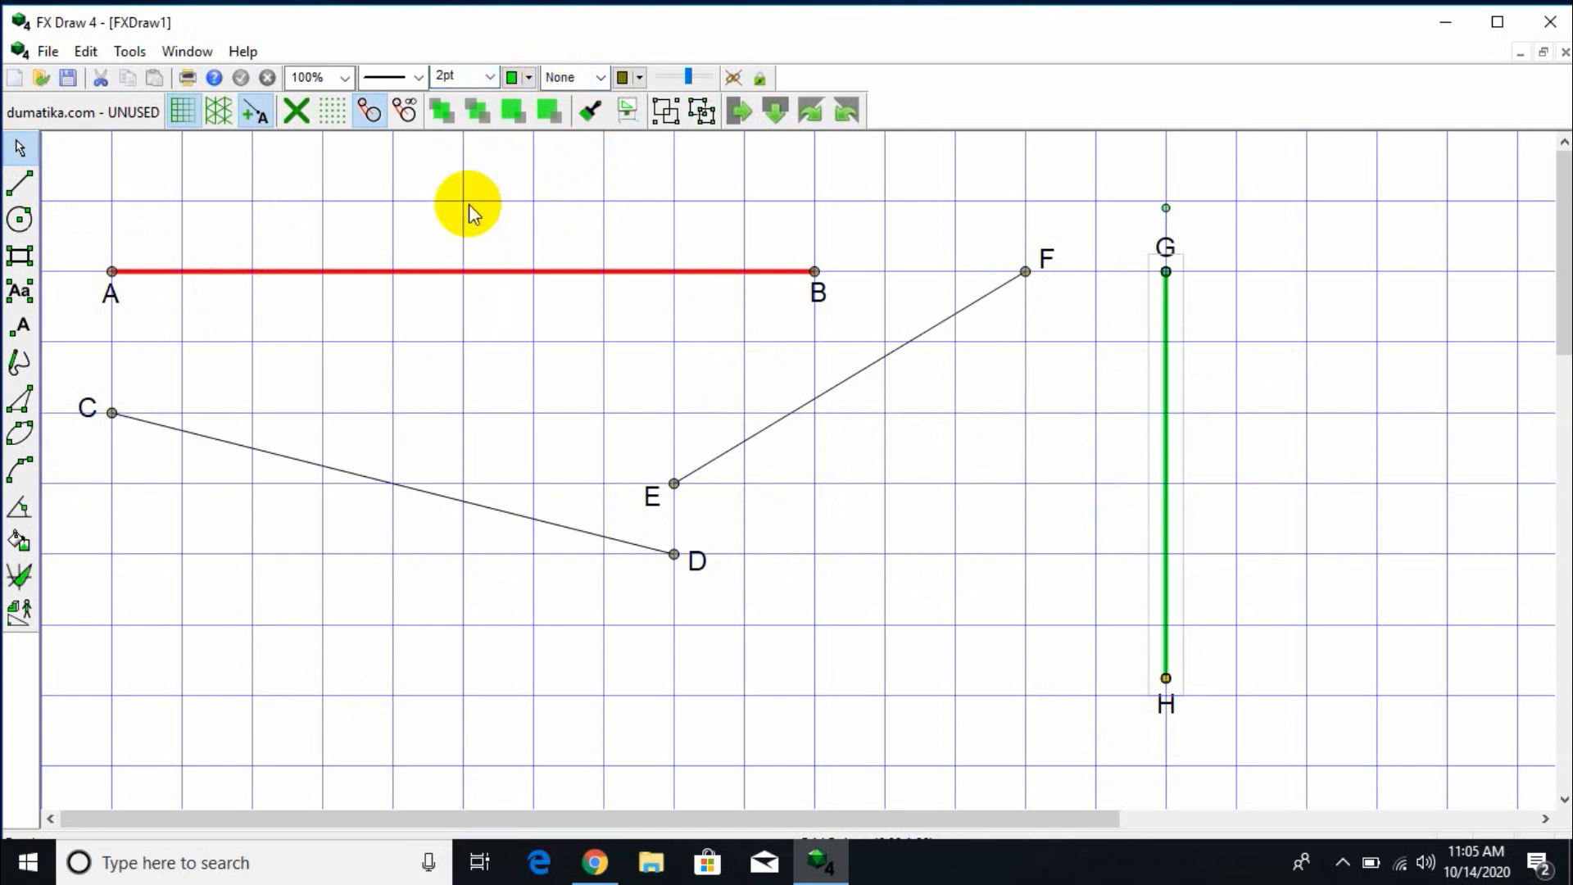
Set the sloping line CD's thickness to 2.25 pt and colour it blue.
left_click(578, 529)
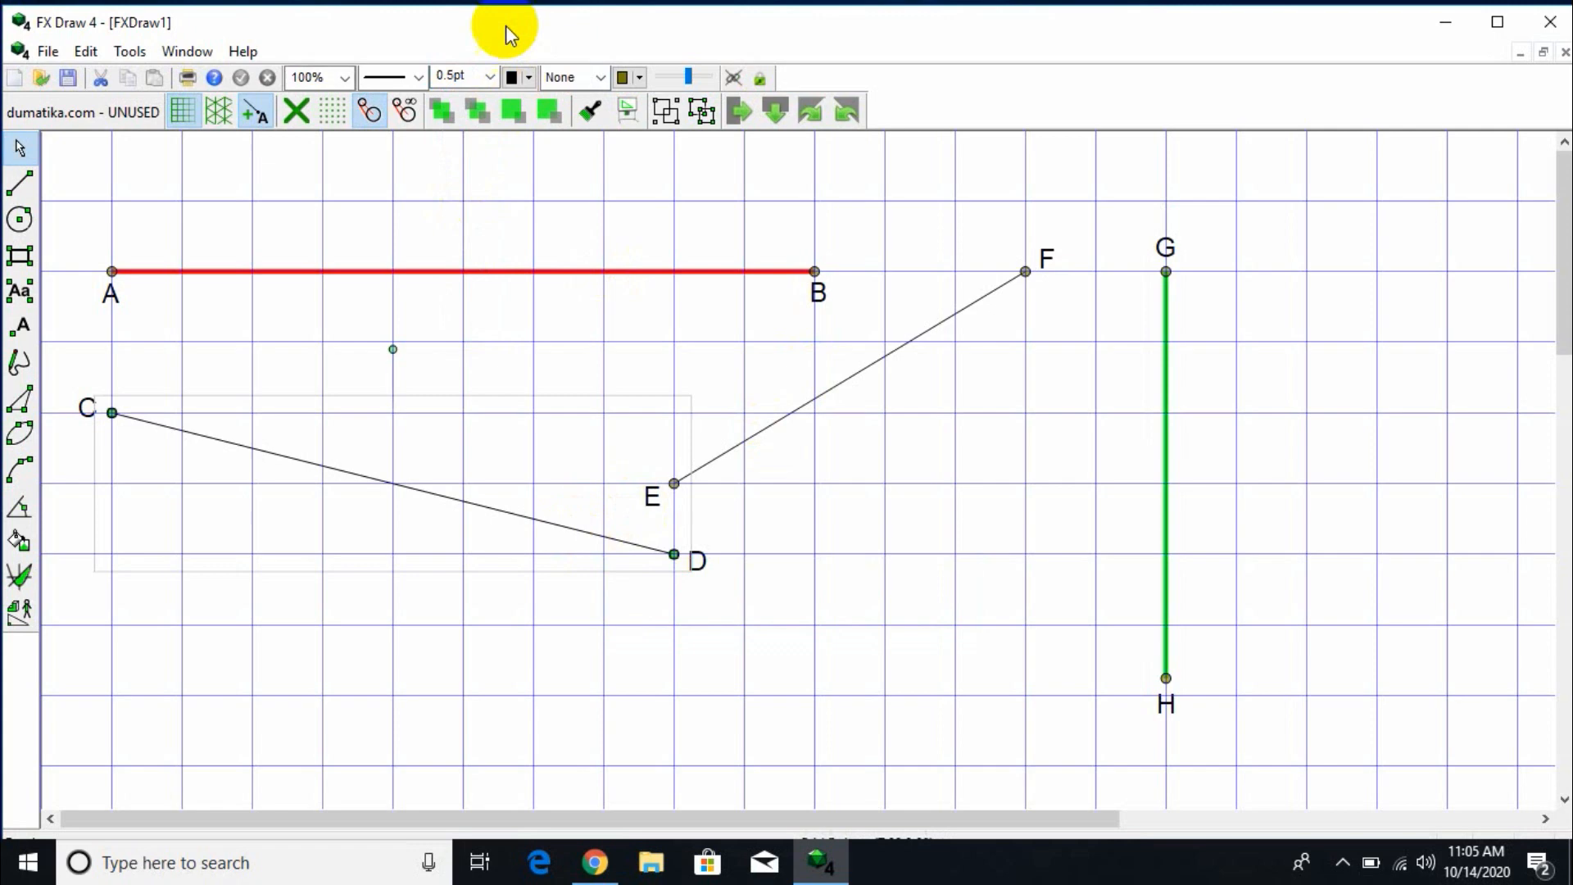
left_click(490, 74)
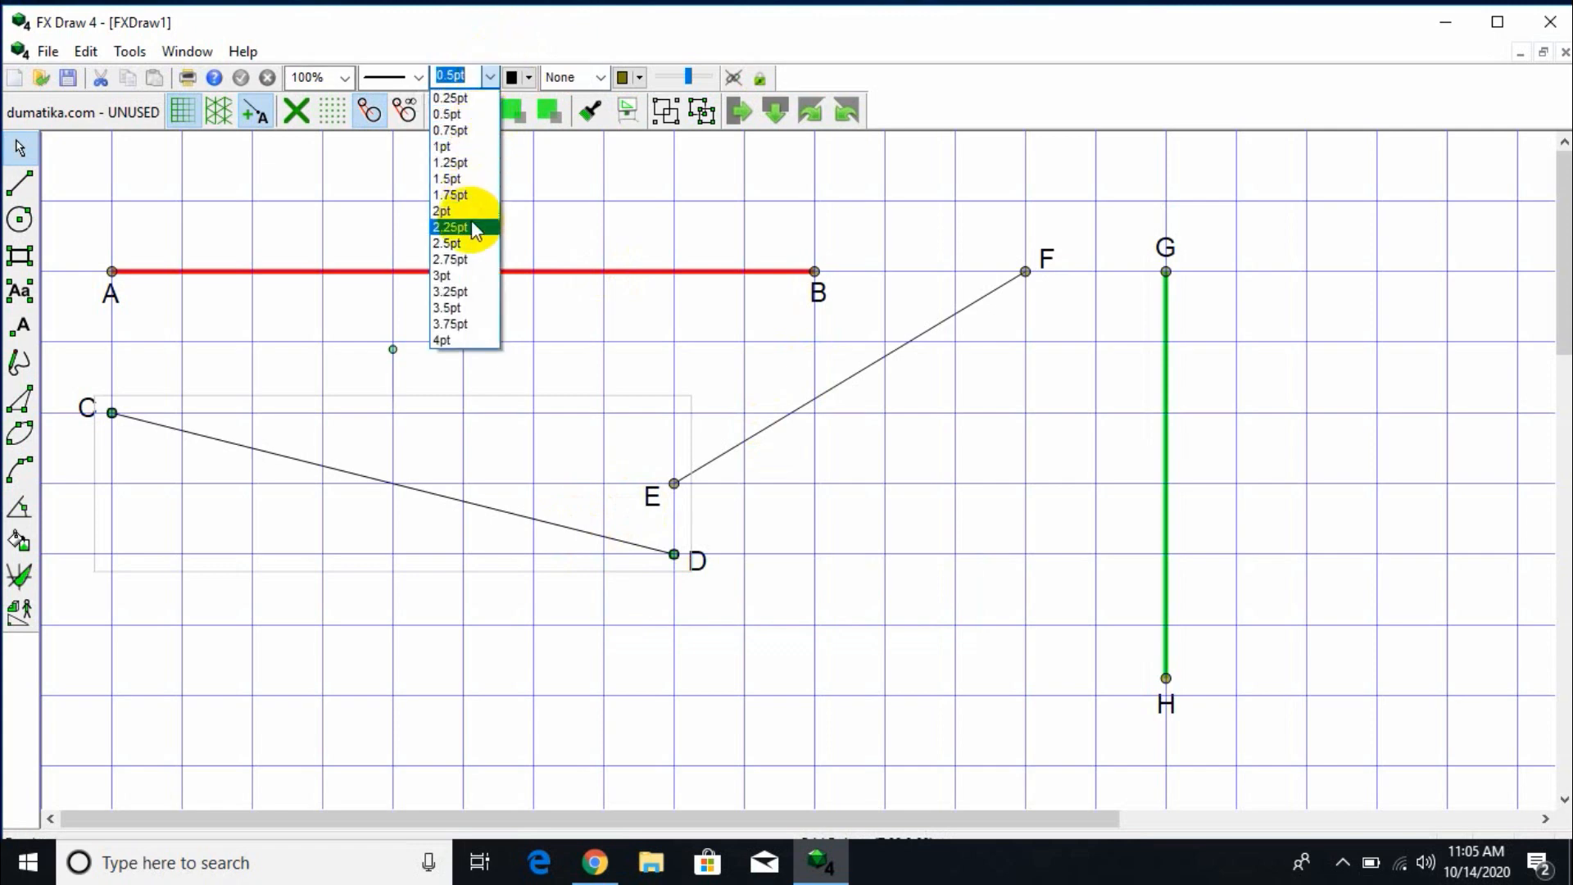
left_click(474, 227)
left_click(528, 77)
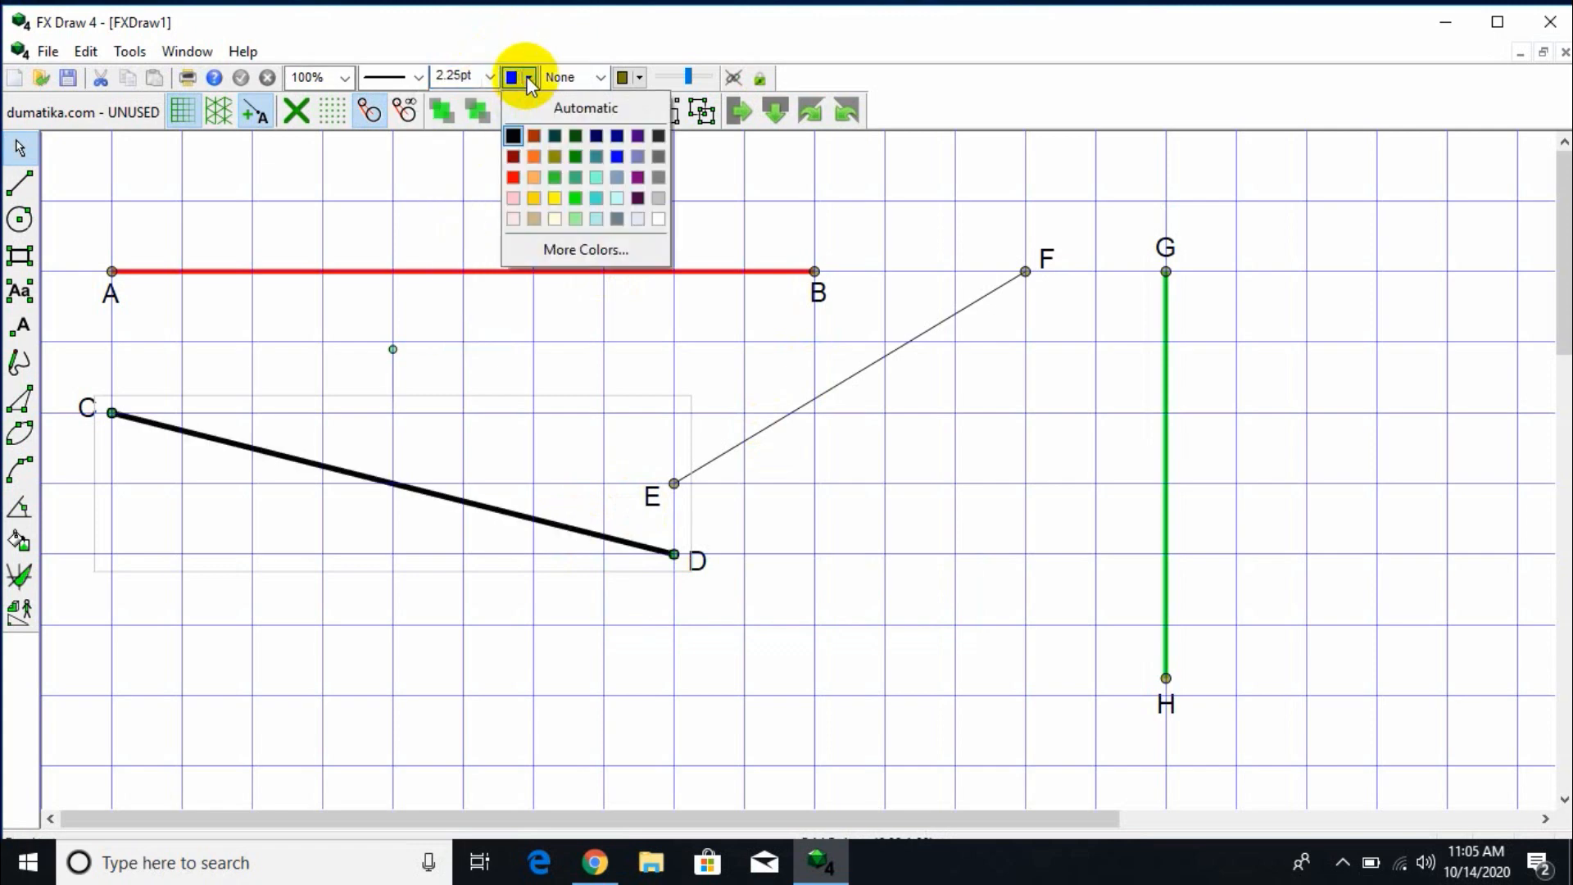
left_click(621, 157)
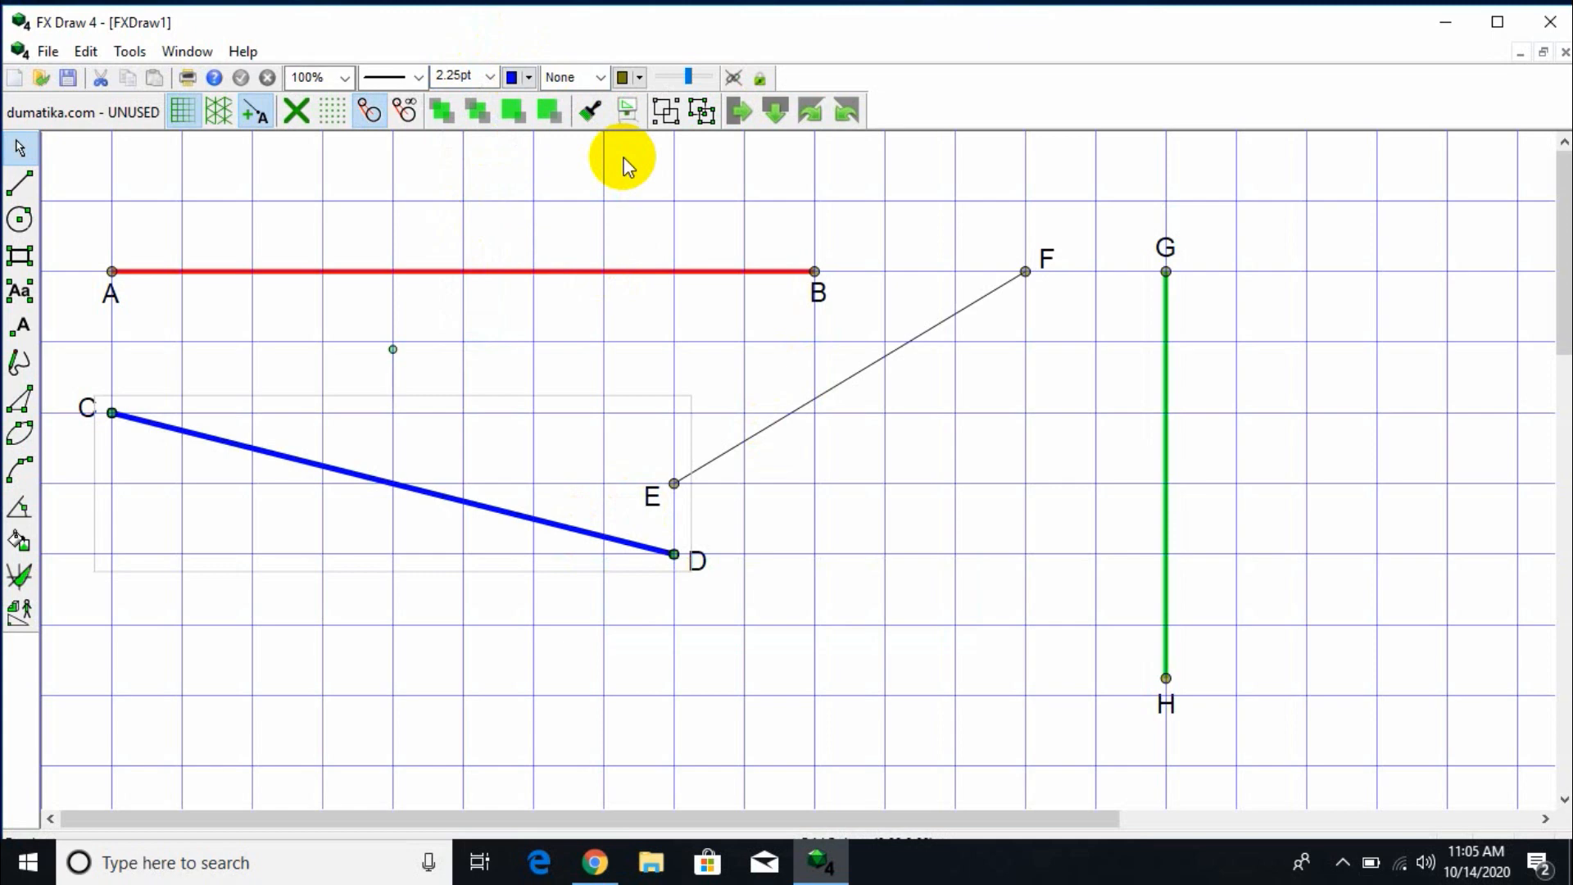
left_click(1113, 495)
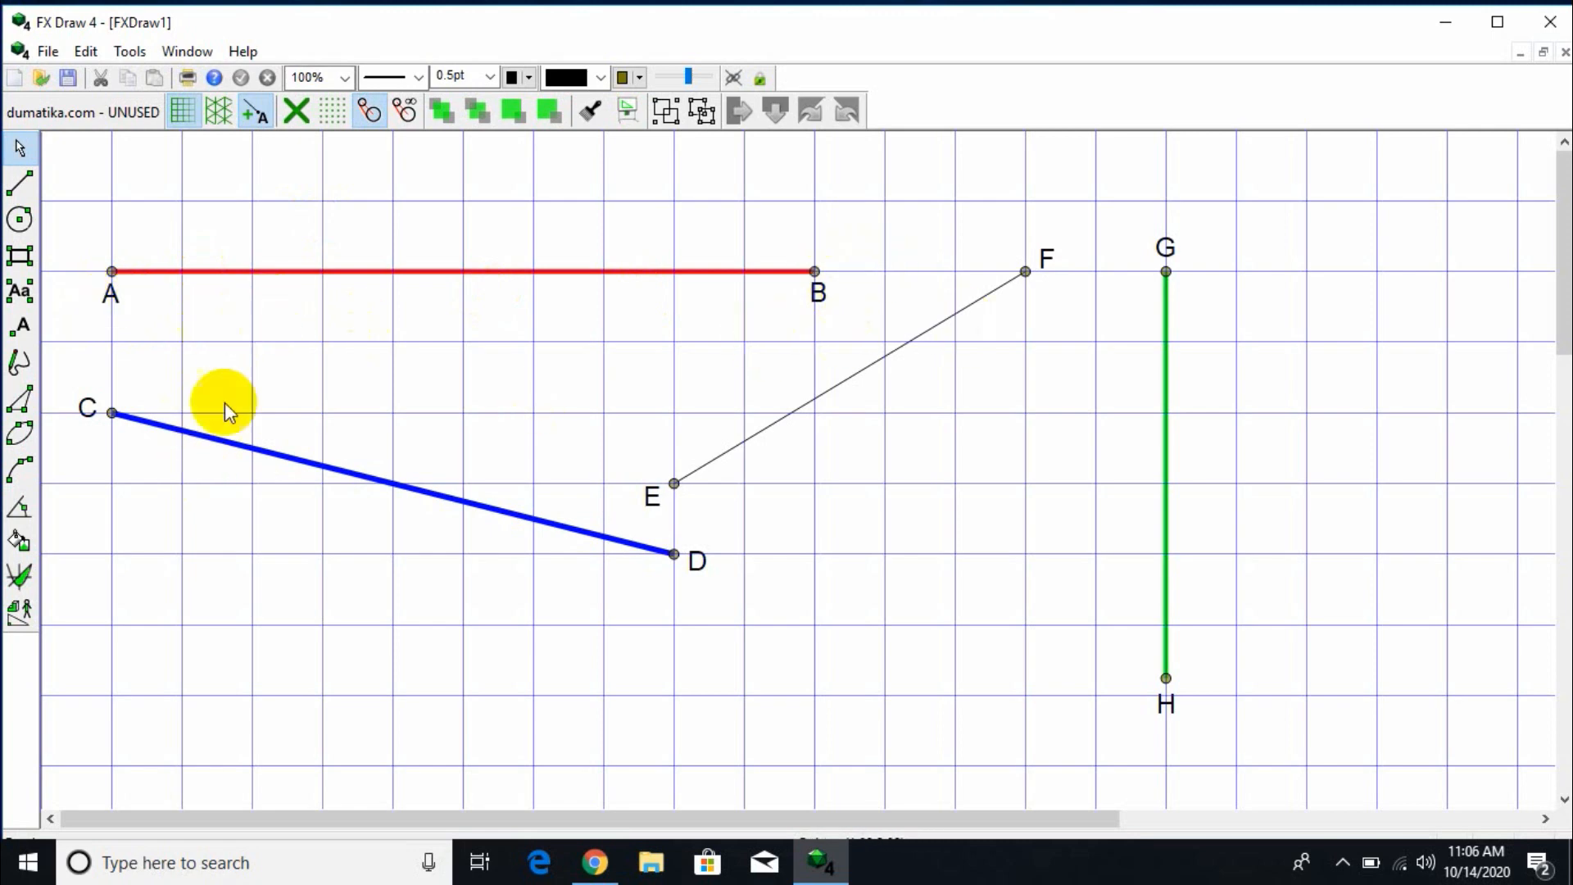
Relabel the red line's start point A as K.
double_click(112, 292)
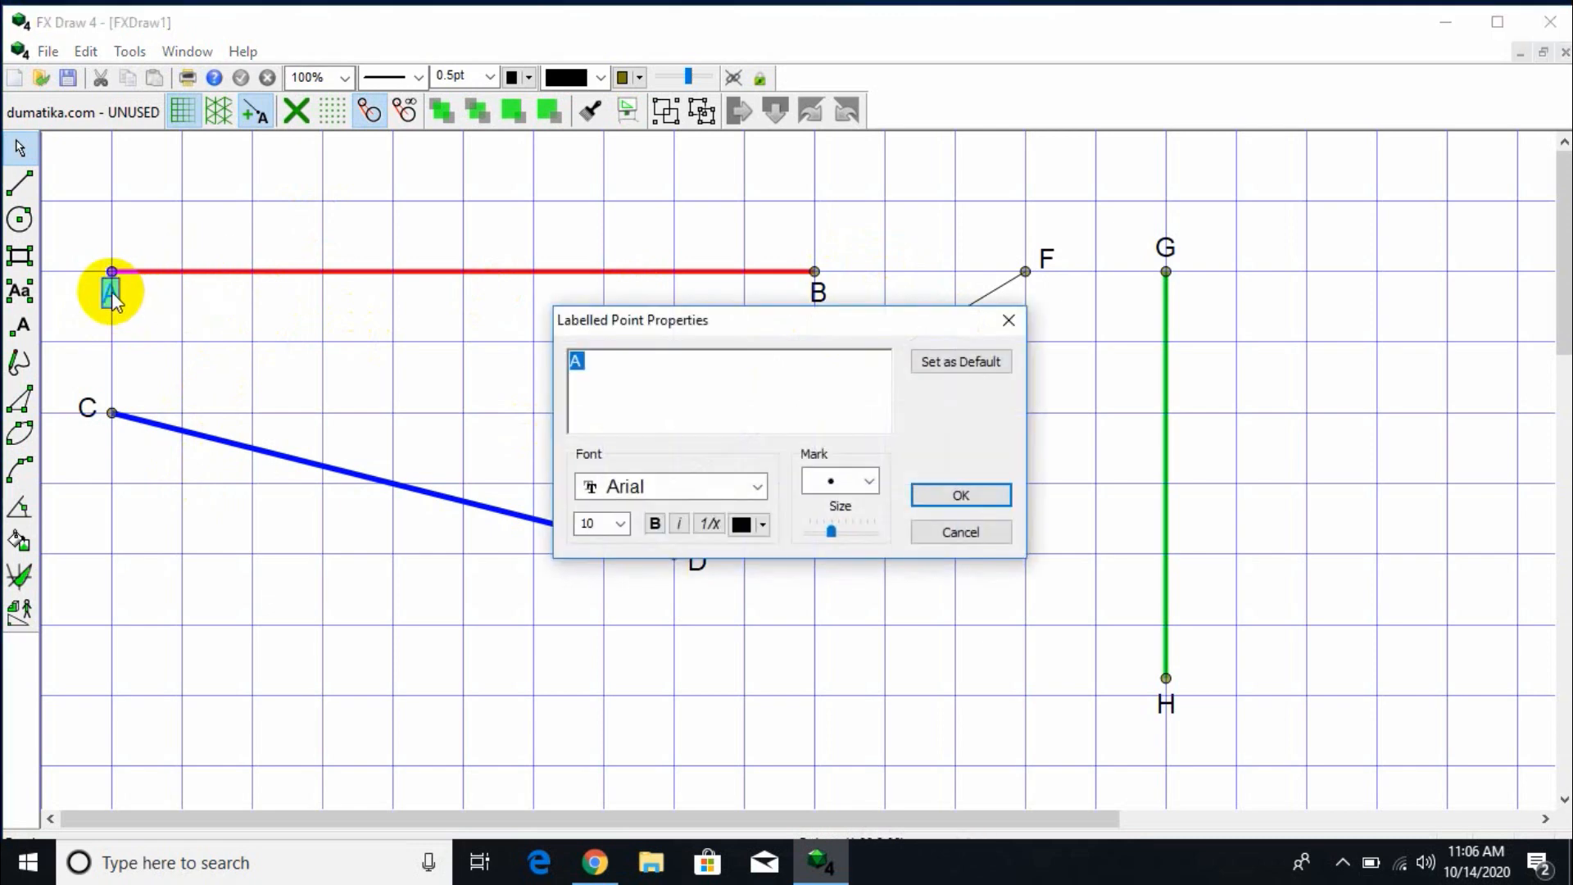
left_click(601, 368)
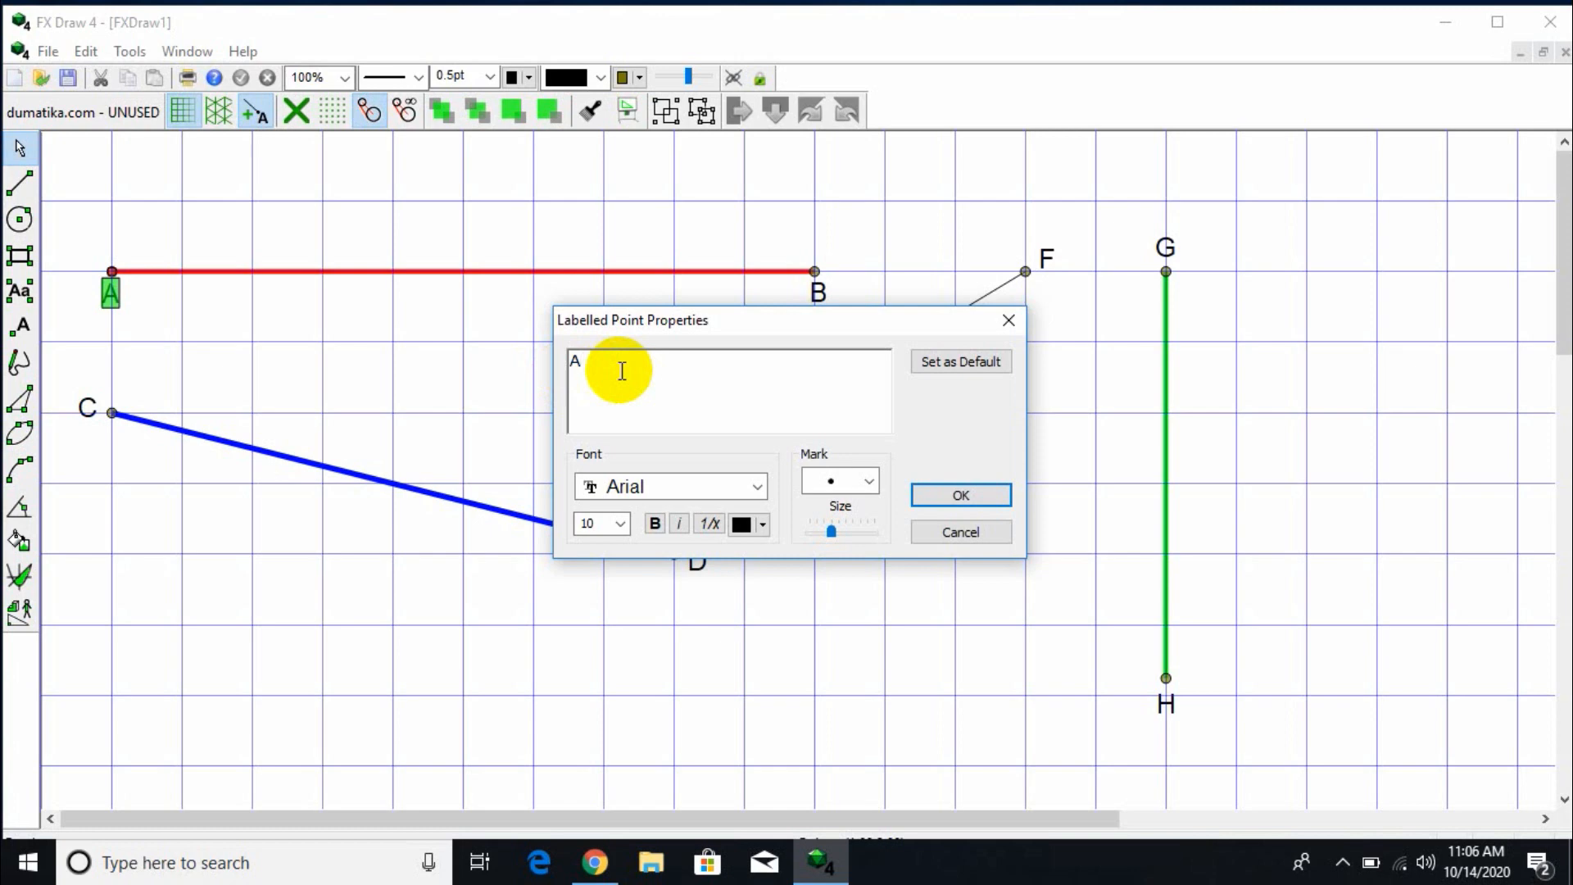
key("BackSpace")
type("K")
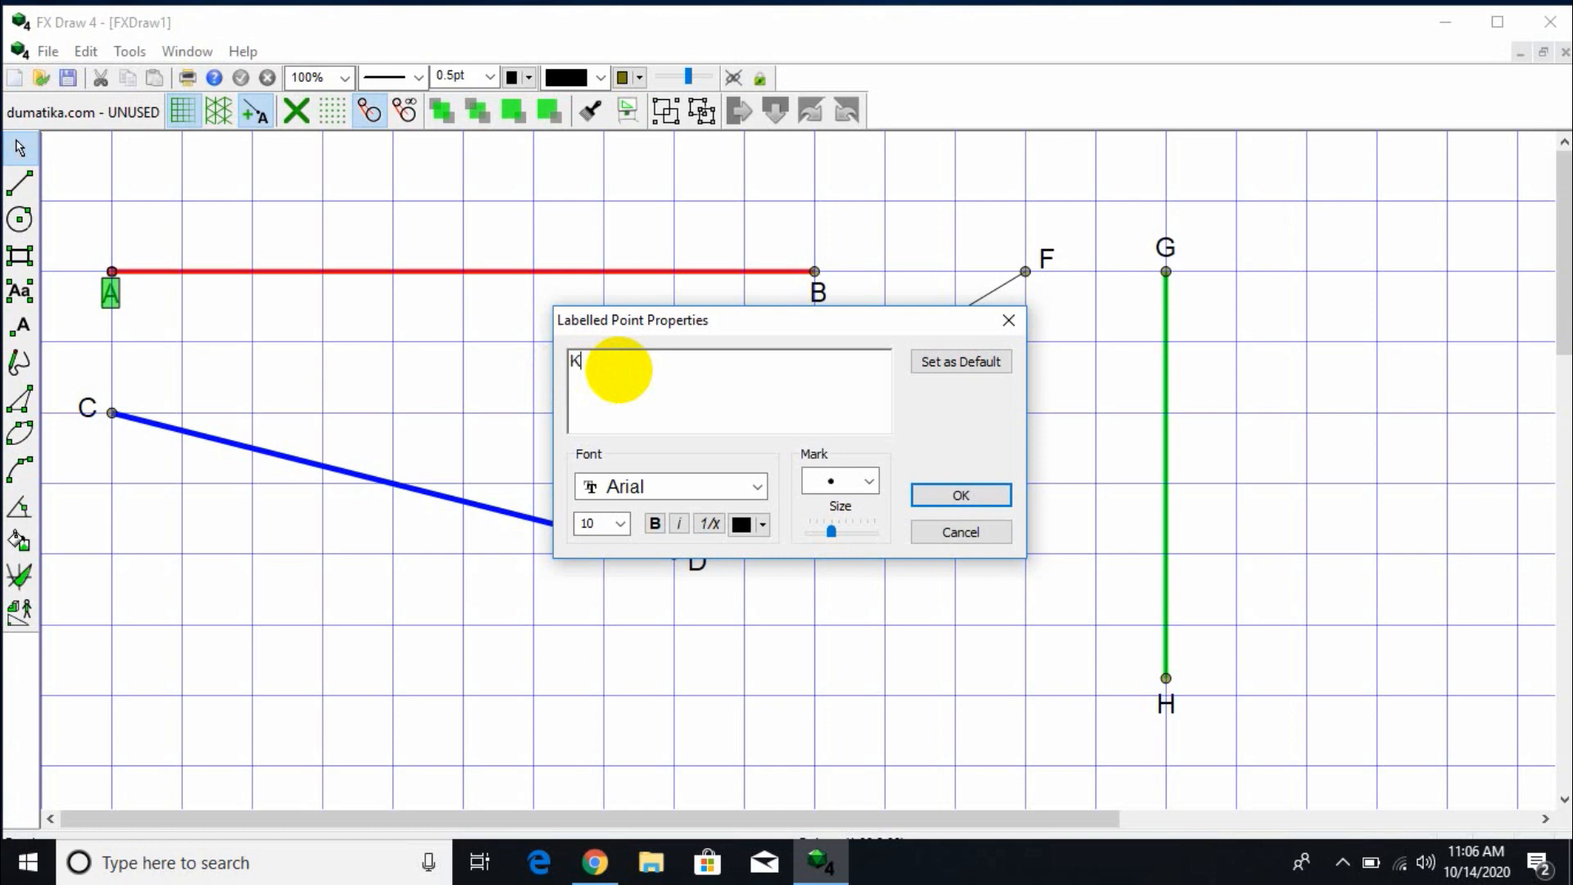
left_click(959, 499)
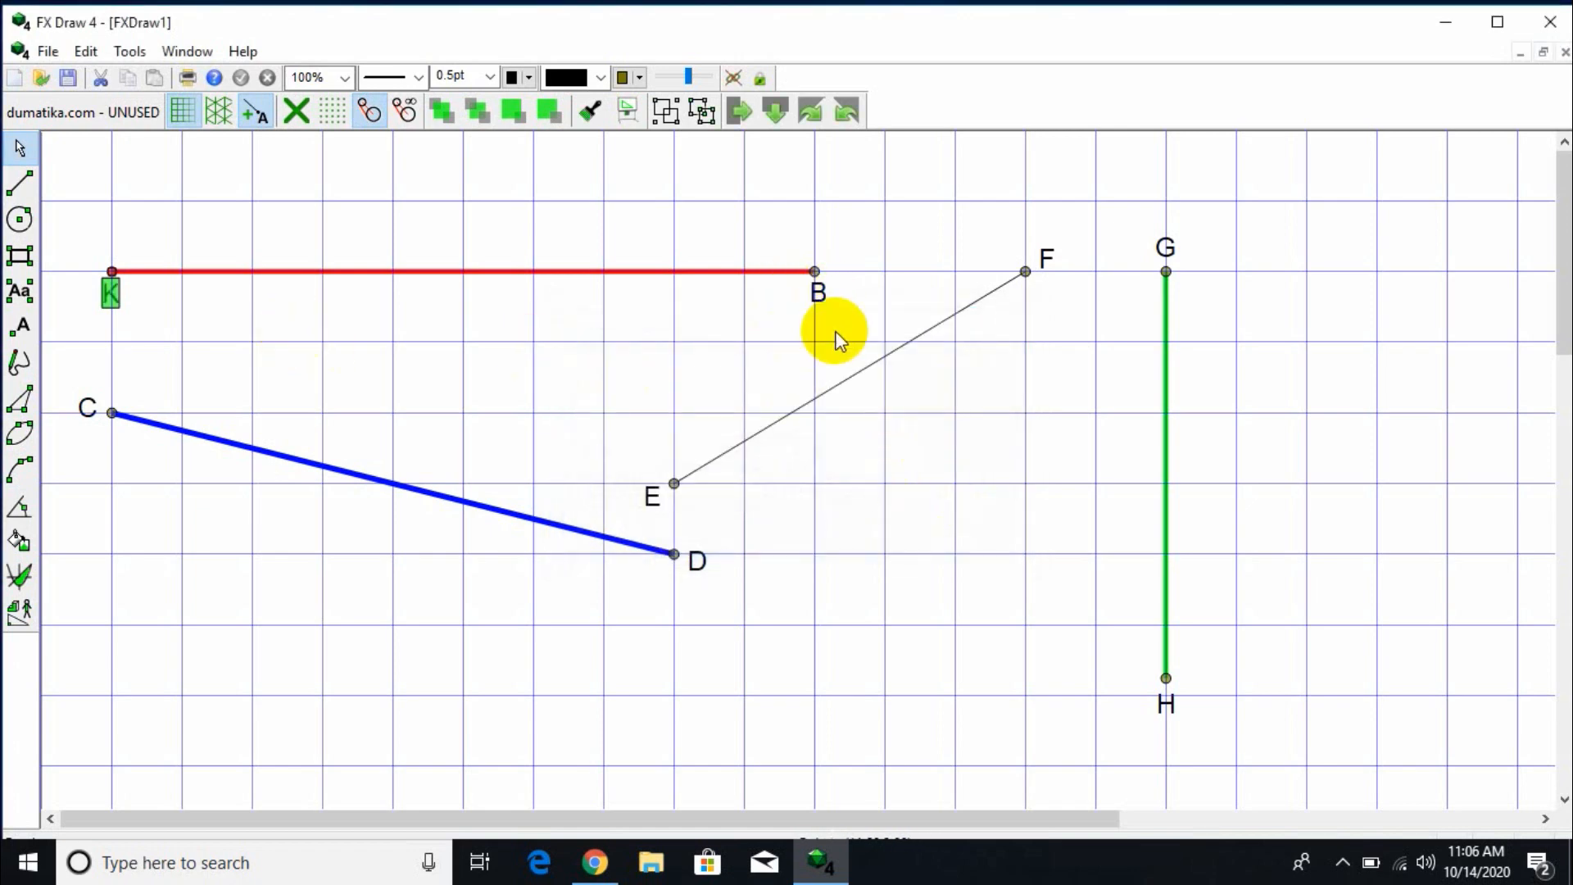
Try to relabel the red line's end point B as L.
double_click(820, 301)
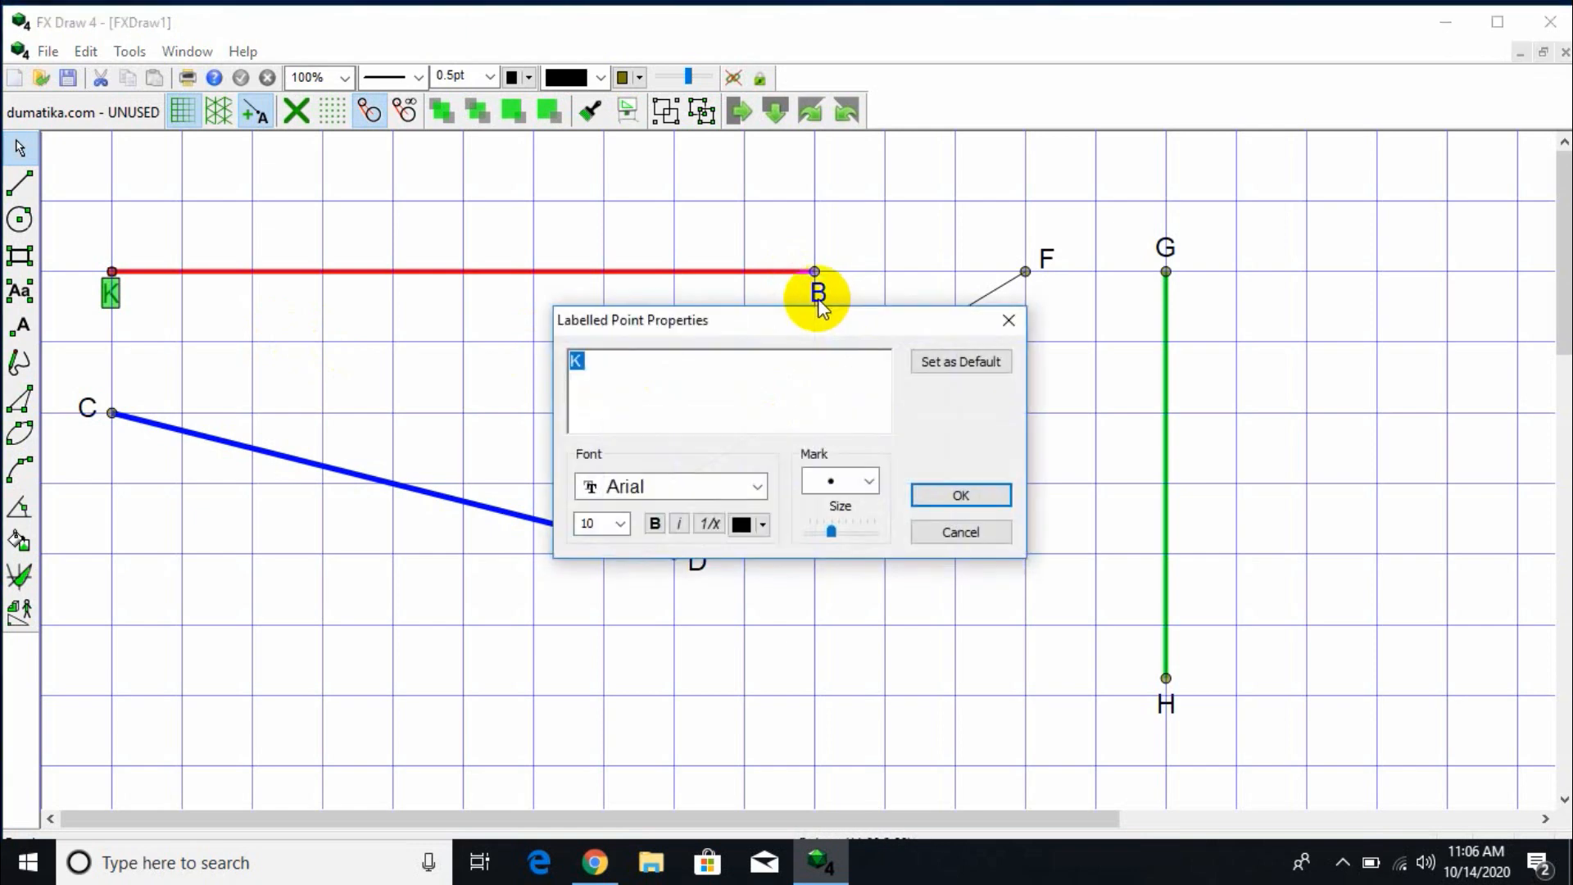
type("L")
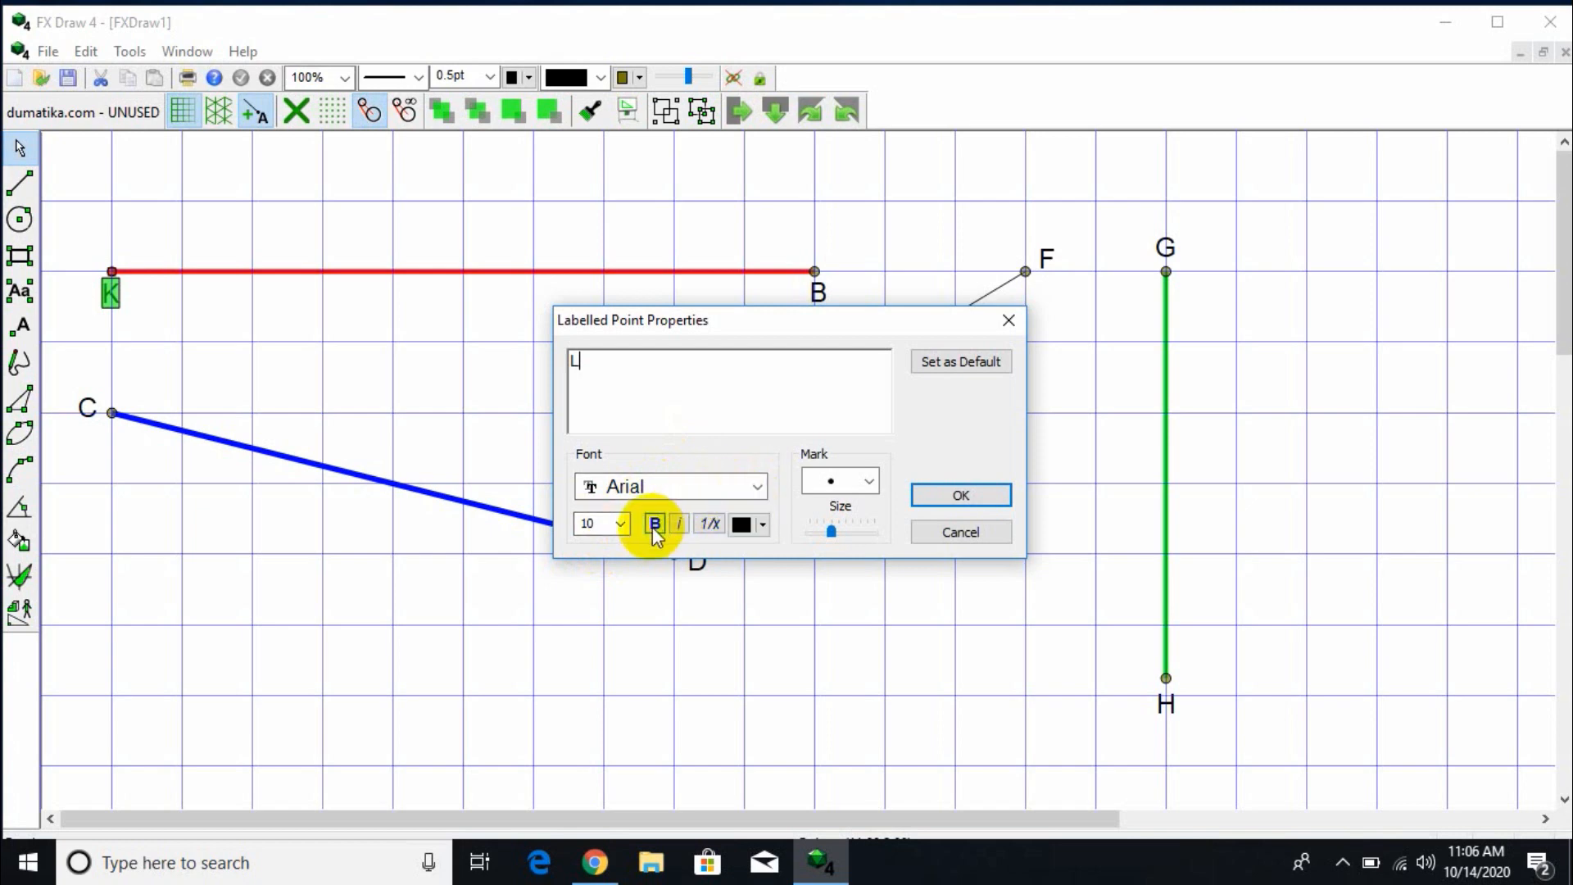
left_click(872, 480)
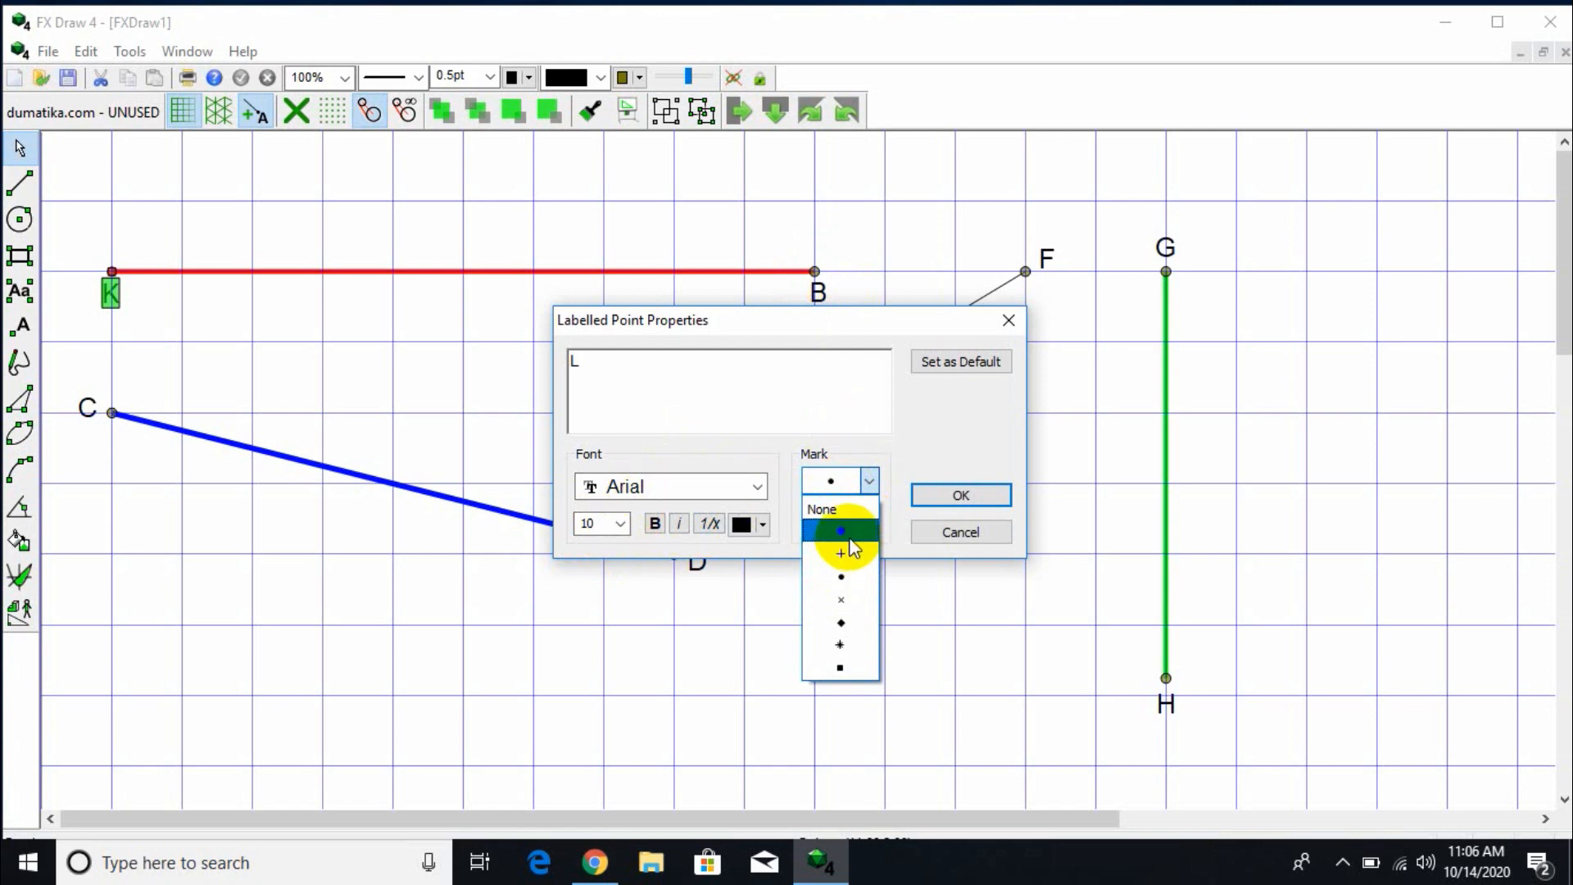
left_click(950, 502)
left_click(950, 502)
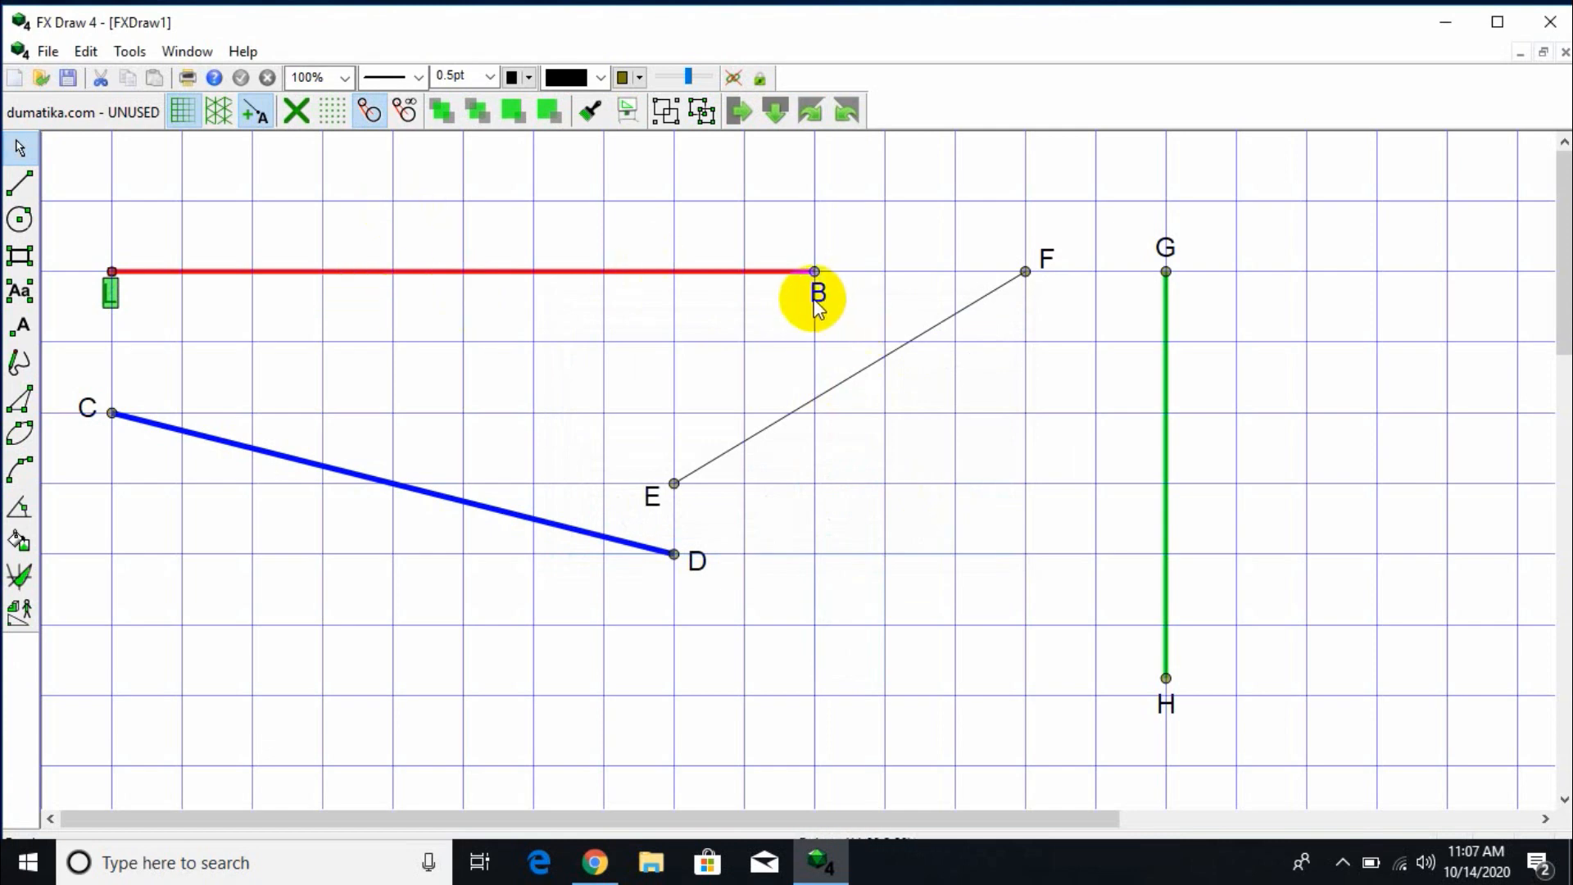
Restore the label K on the red line's start point.
double_click(110, 295)
type("K")
left_click(967, 493)
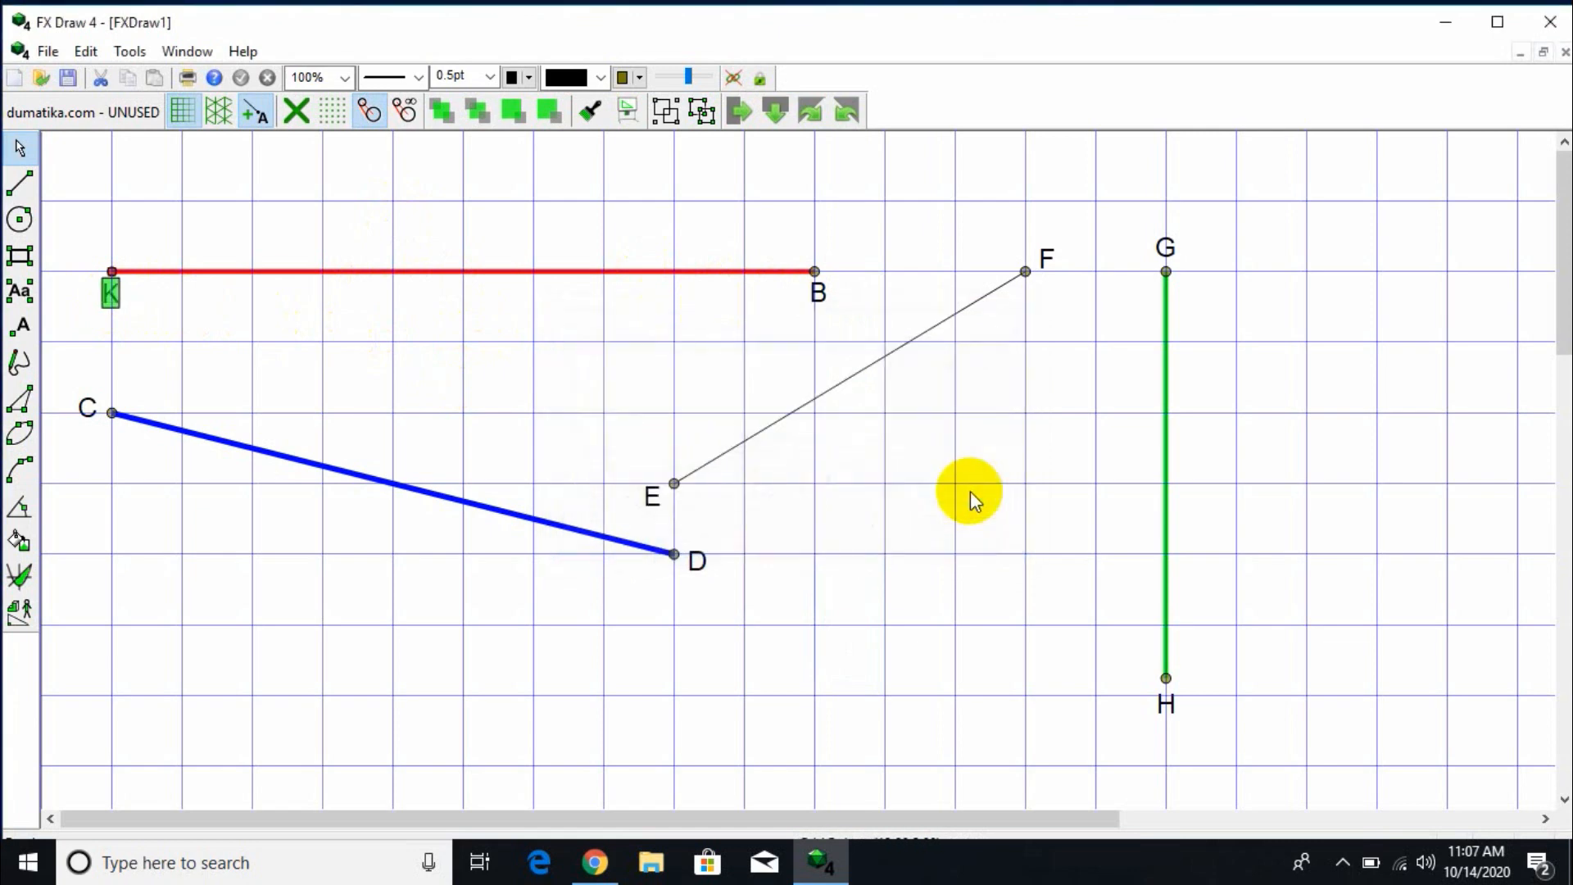
Relabel the red line's end point B as L.
double_click(824, 297)
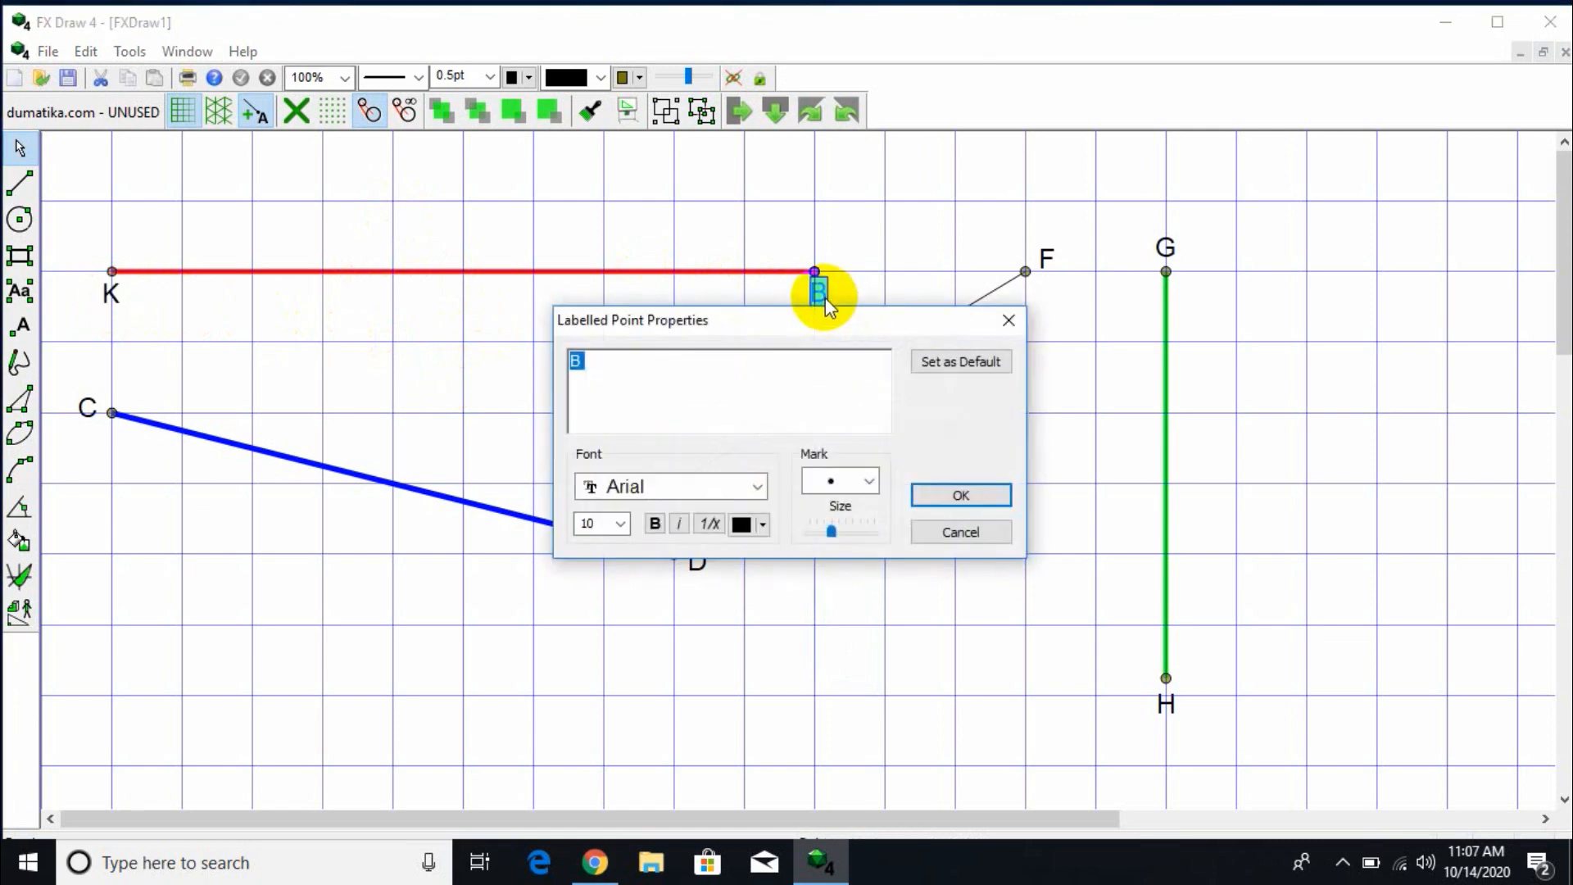
key("BackSpace")
type("L")
left_click(960, 495)
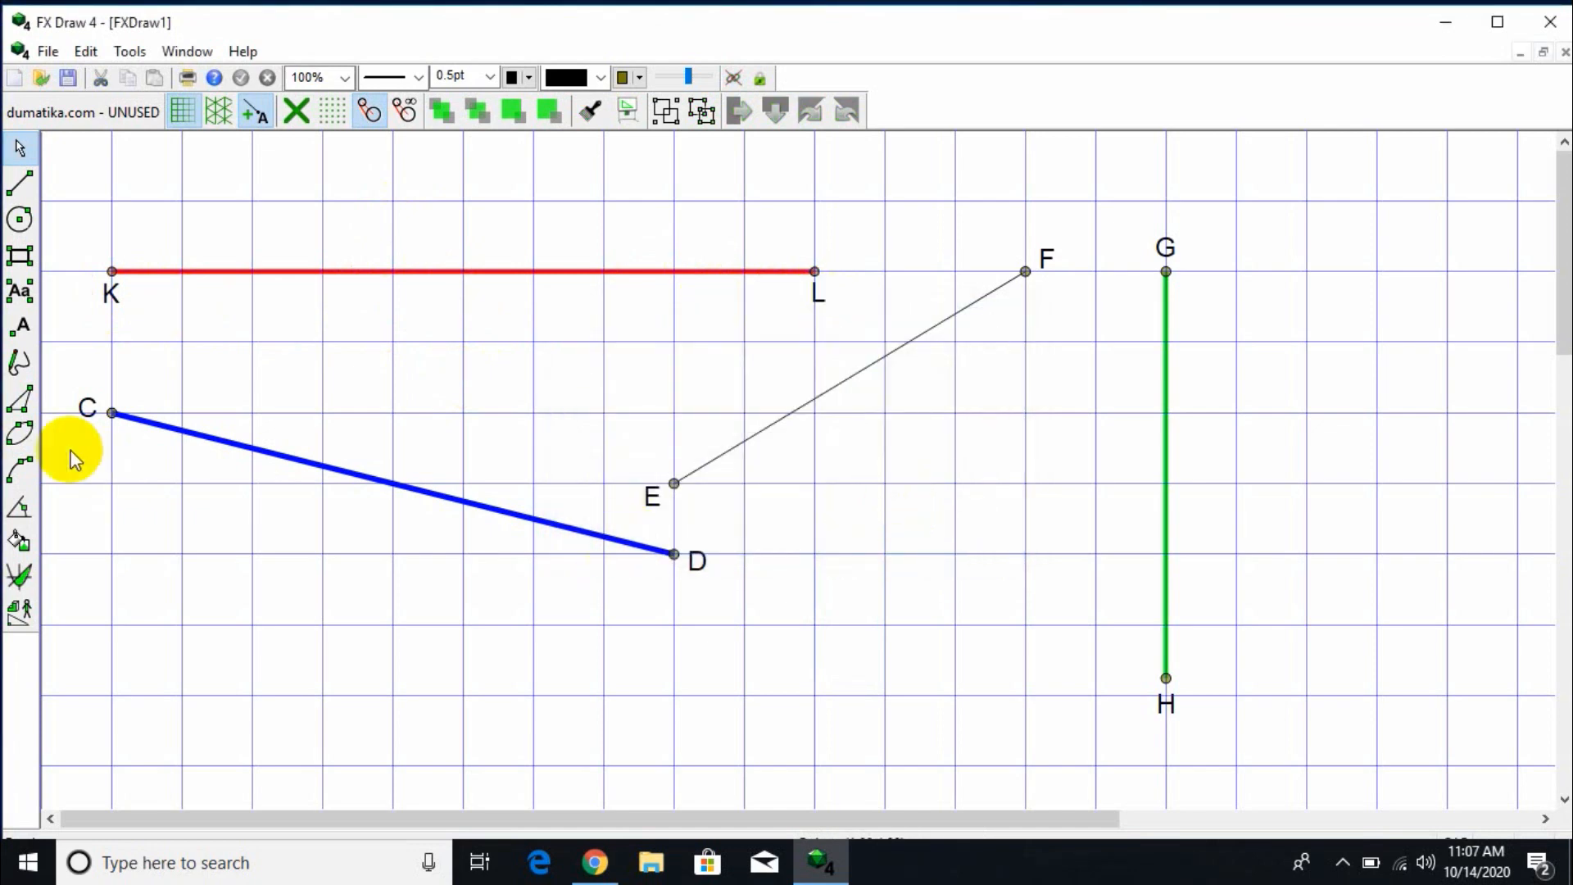
Relabel the blue line's start point C as P.
double_click(110, 411)
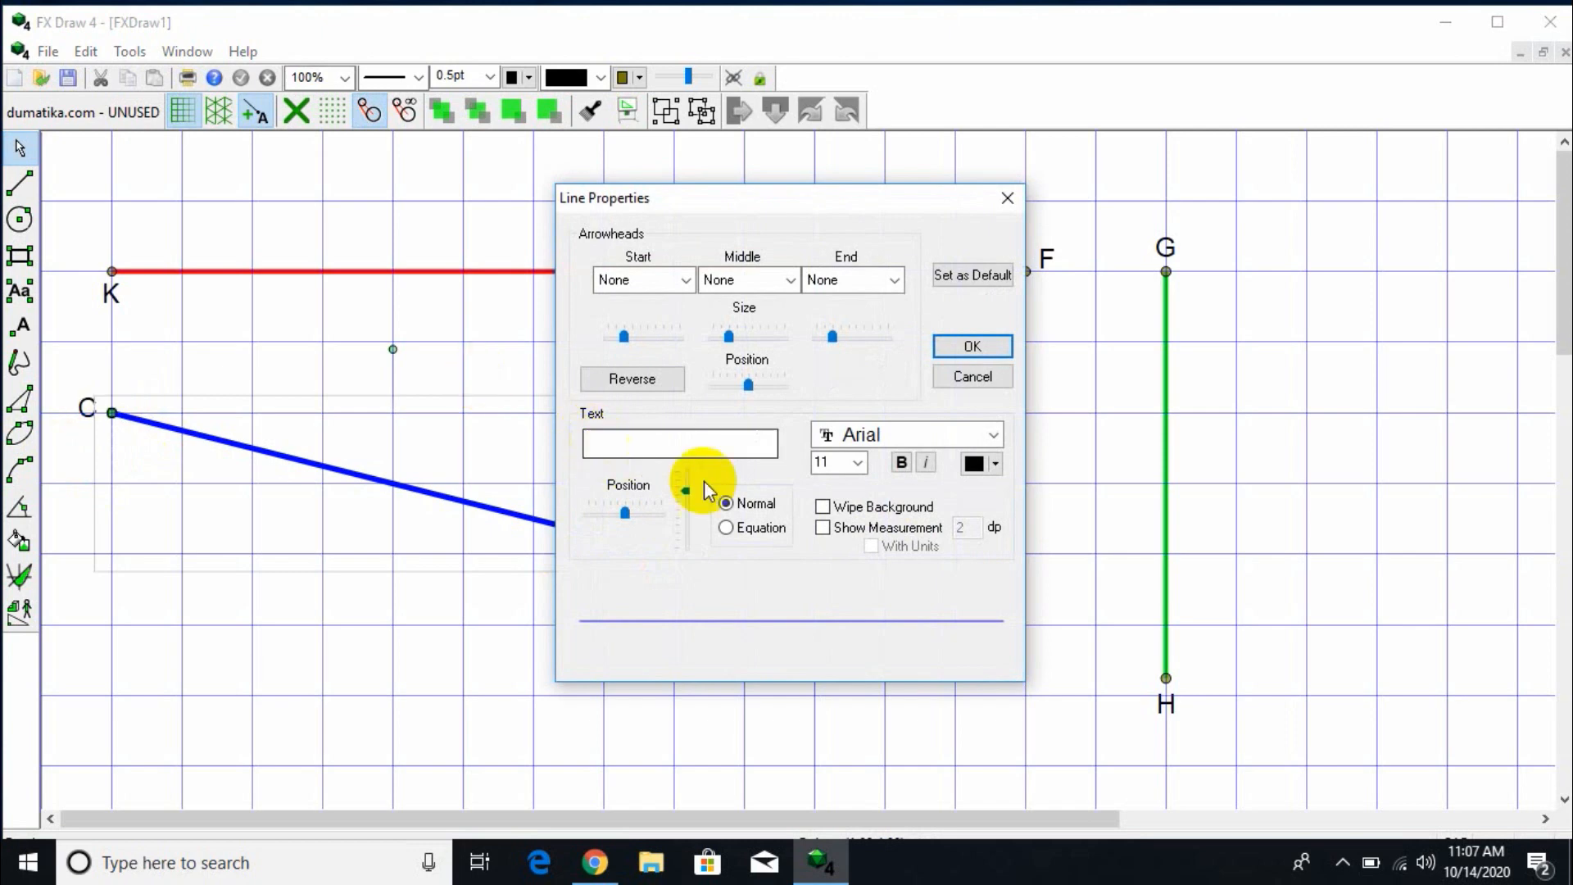
mouse_move(95, 410)
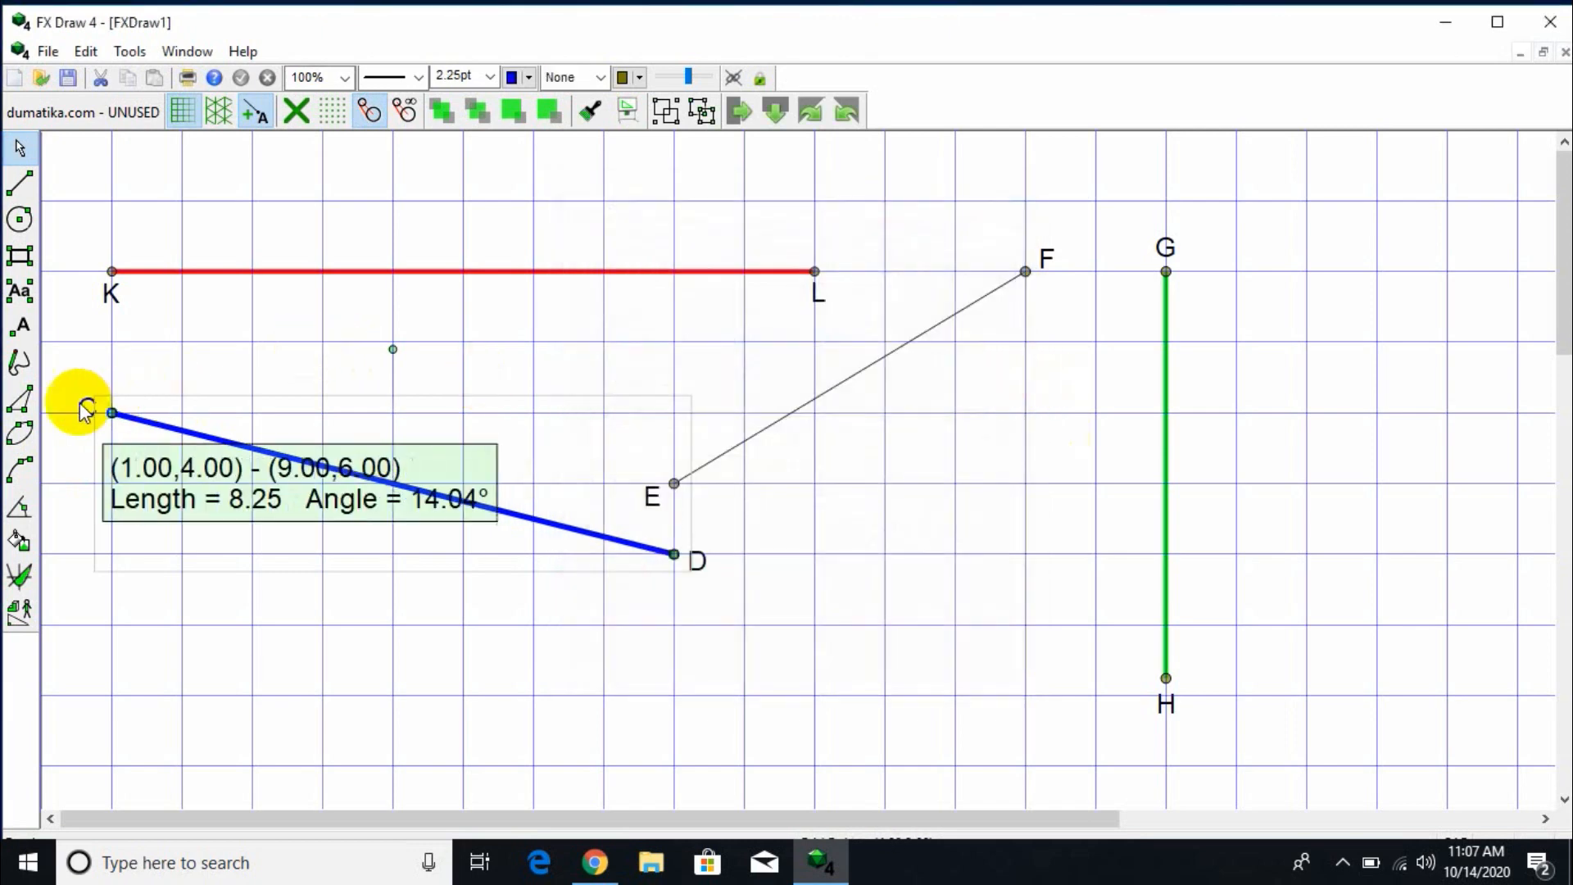
left_click(88, 409)
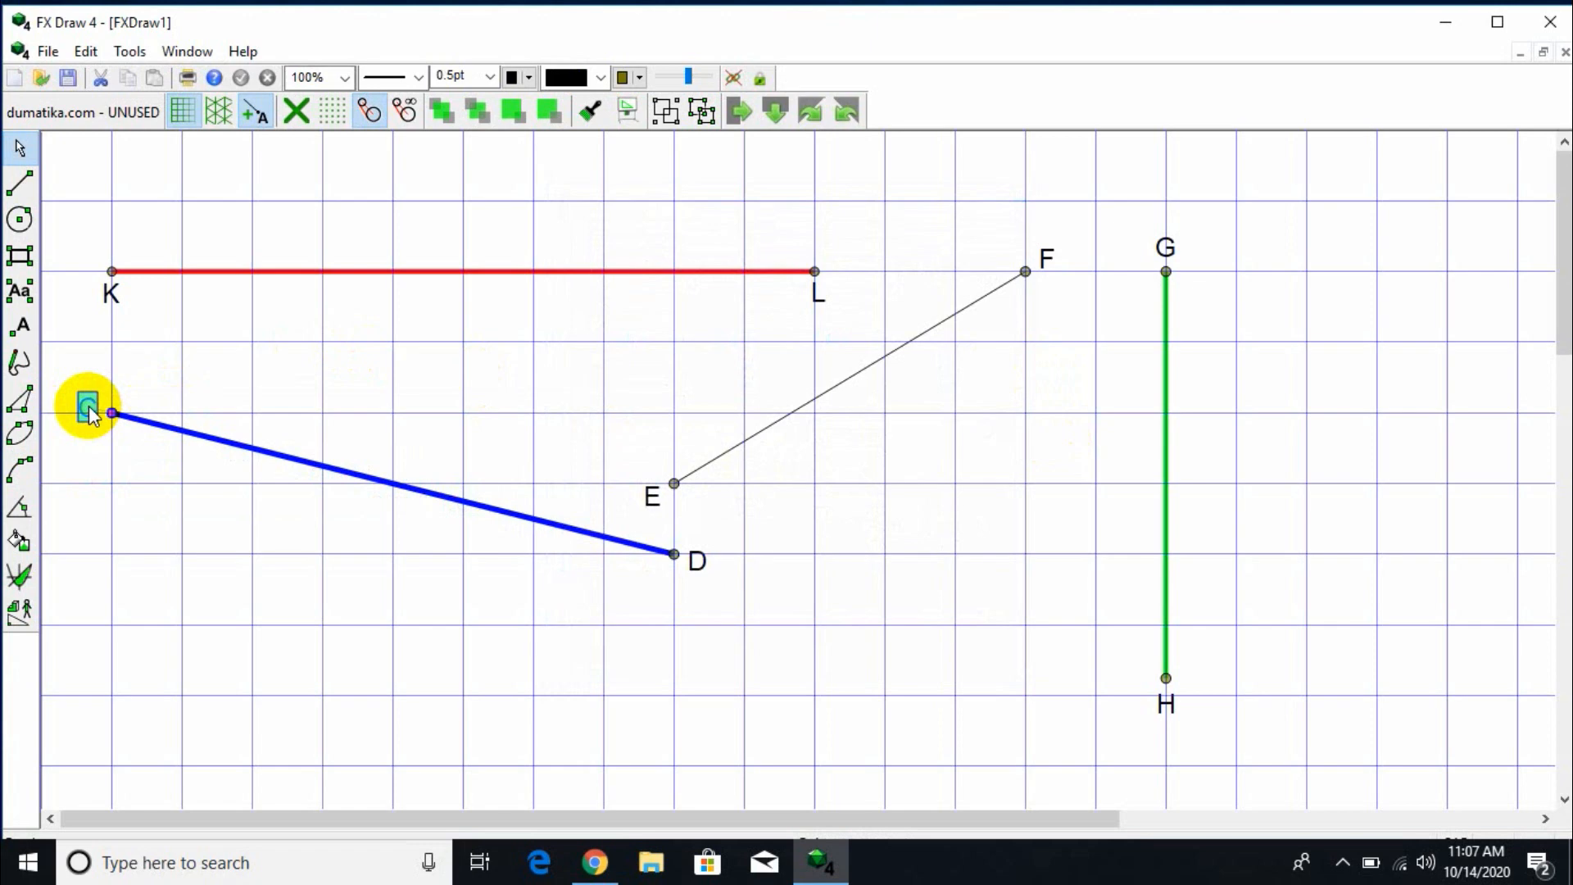
double_click(88, 407)
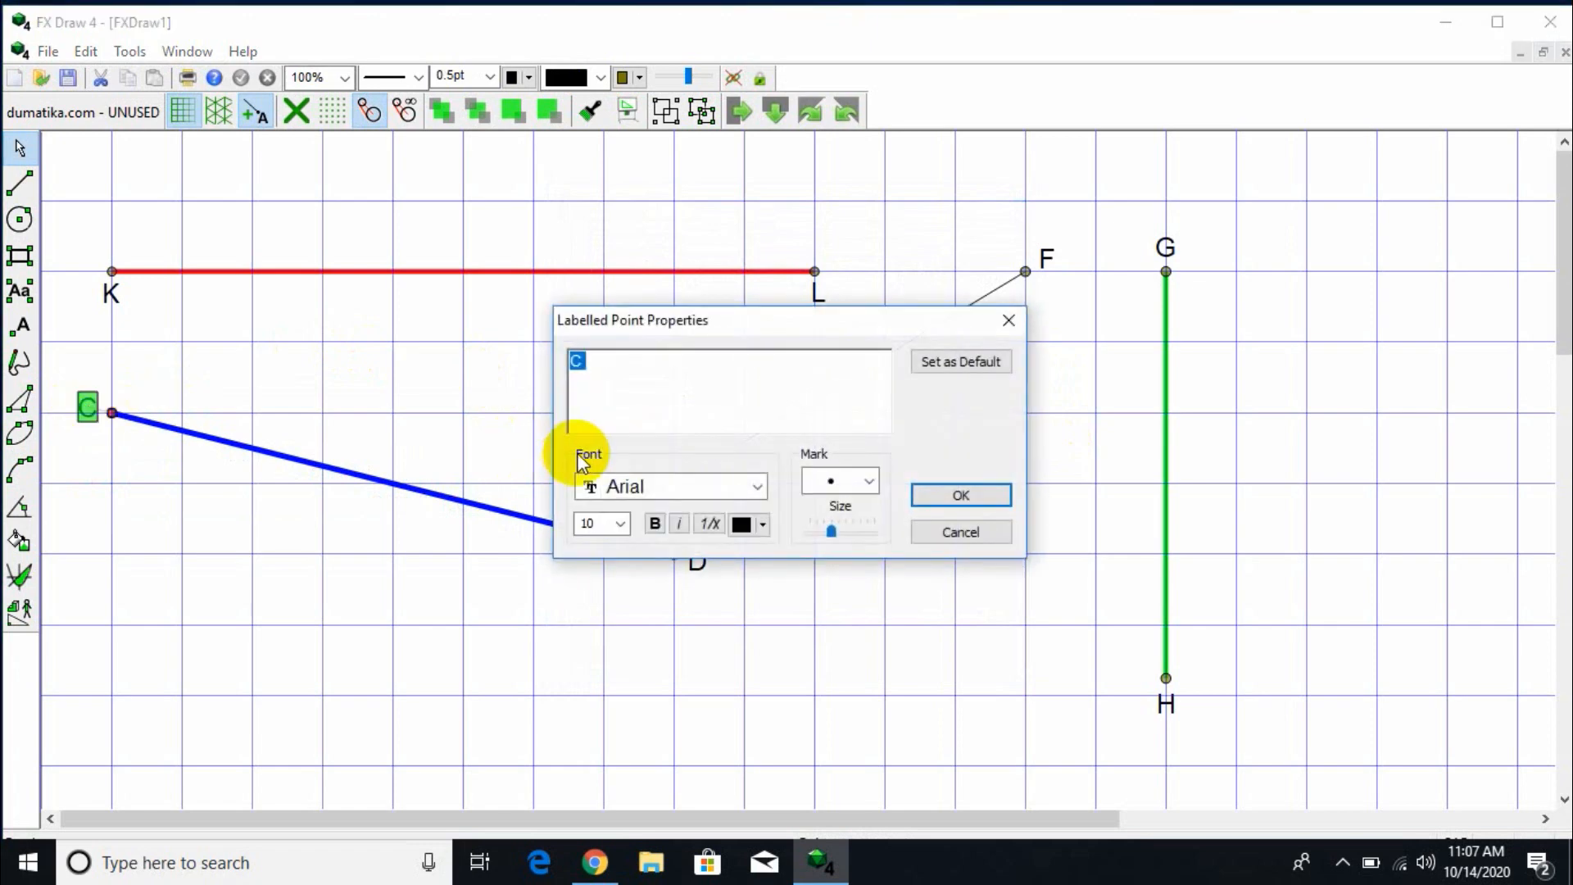
left_click(952, 495)
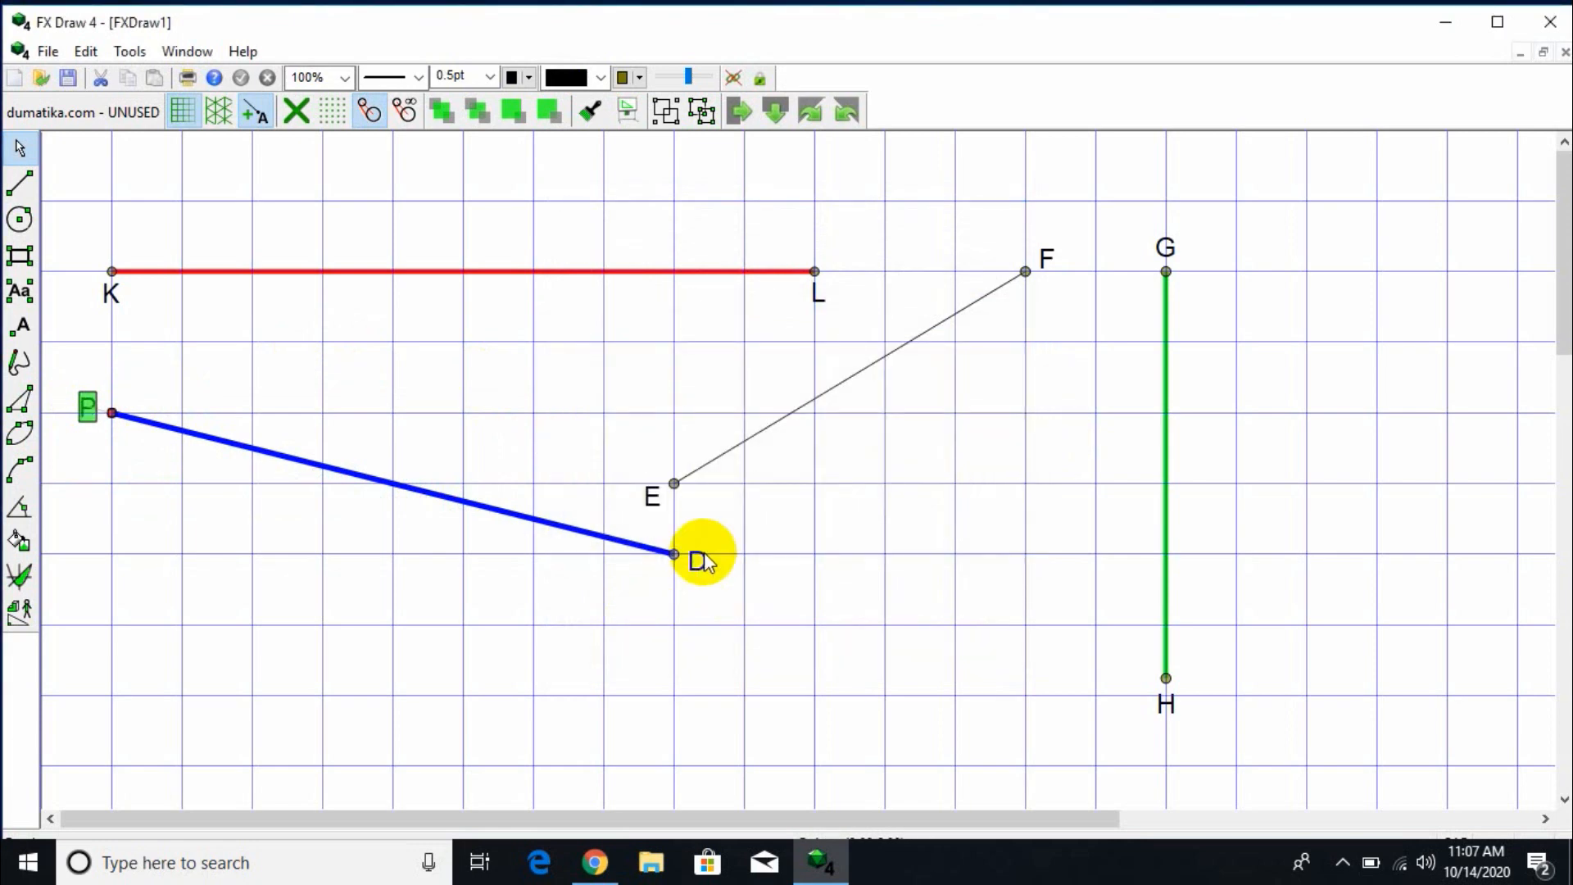
Relabel the blue line's end point D as Q.
left_click(701, 561)
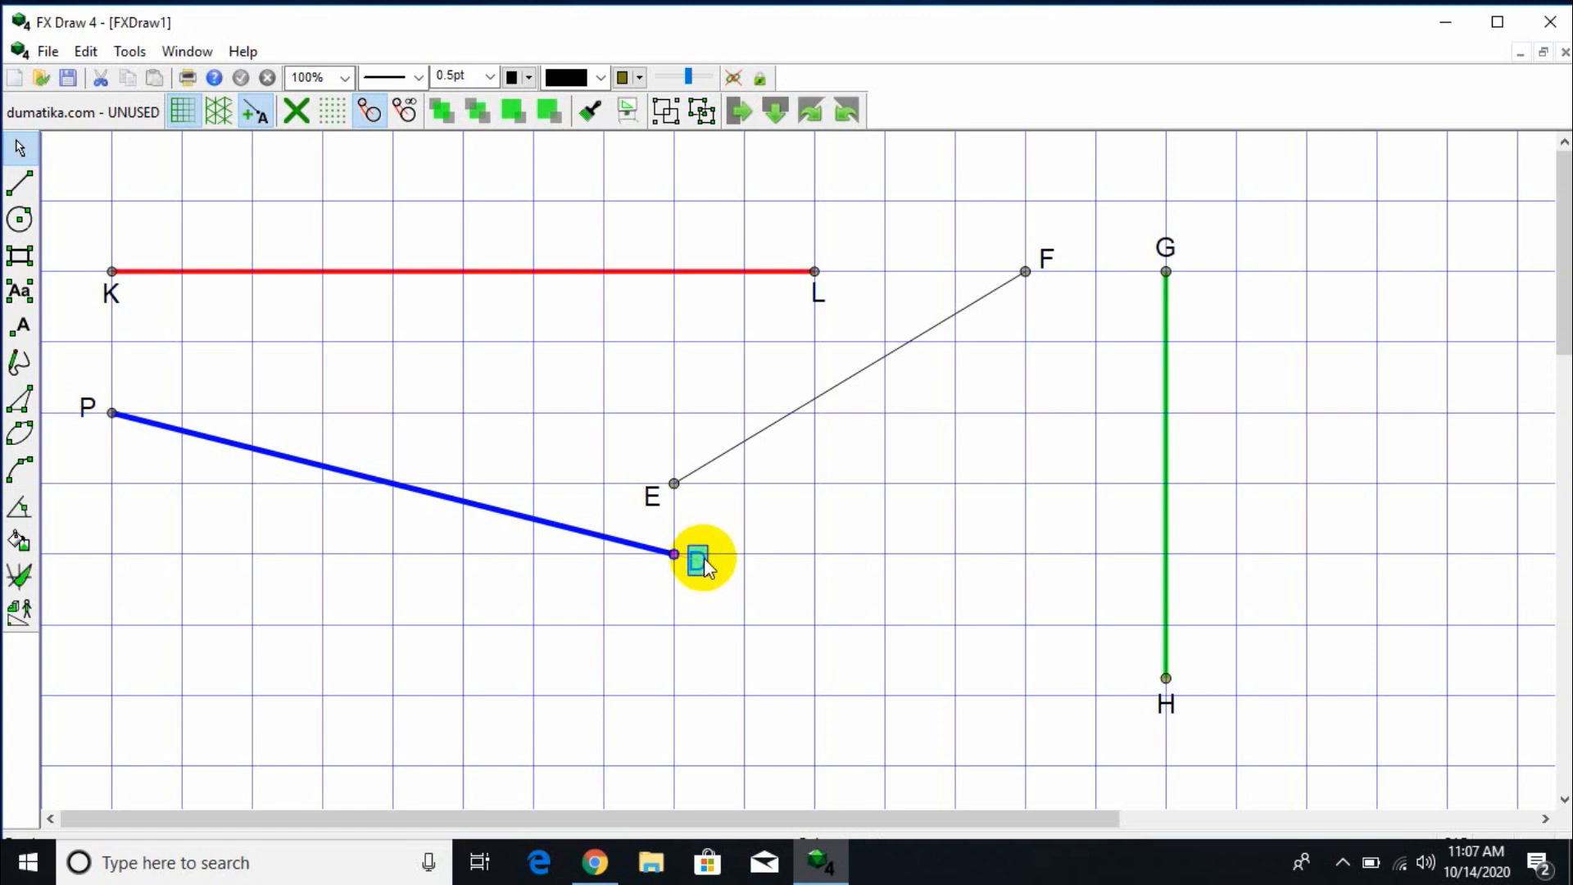
double_click(698, 561)
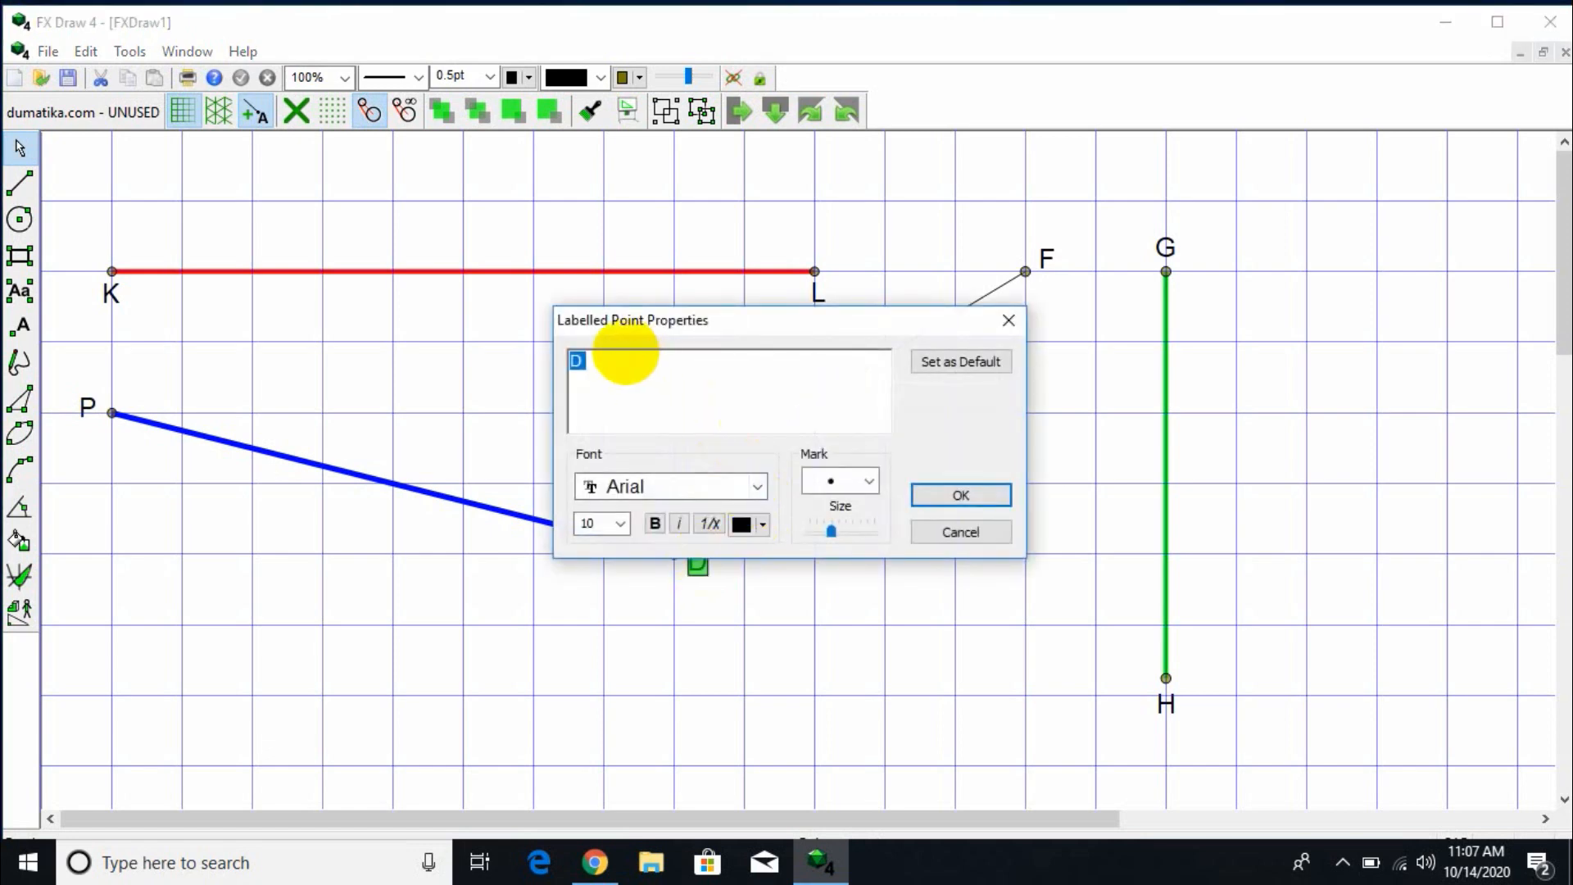
left_click(963, 494)
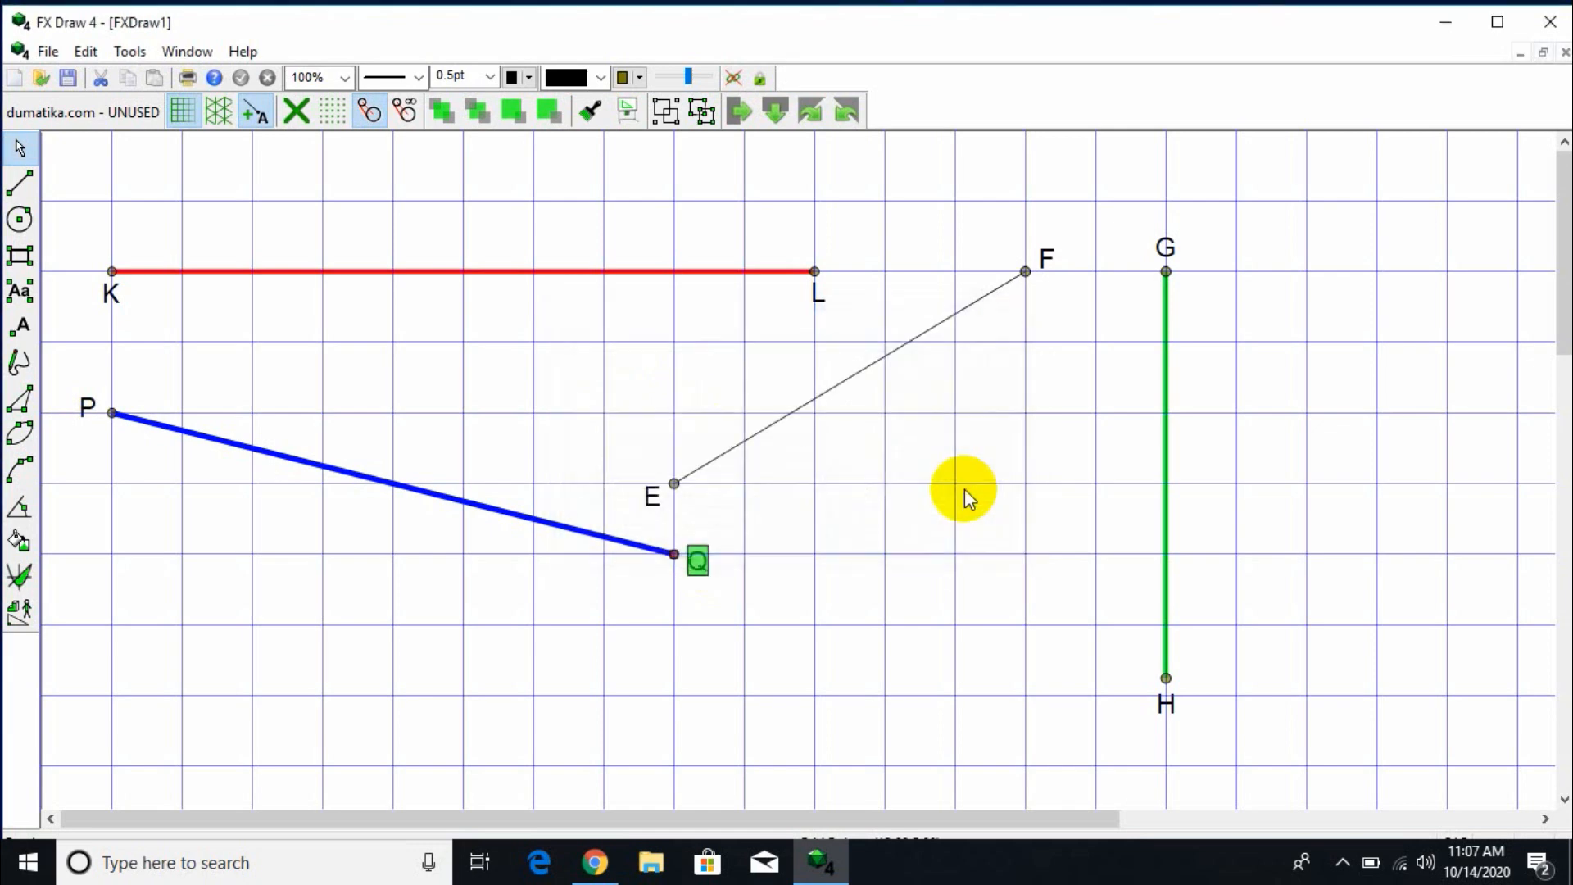
left_click(721, 638)
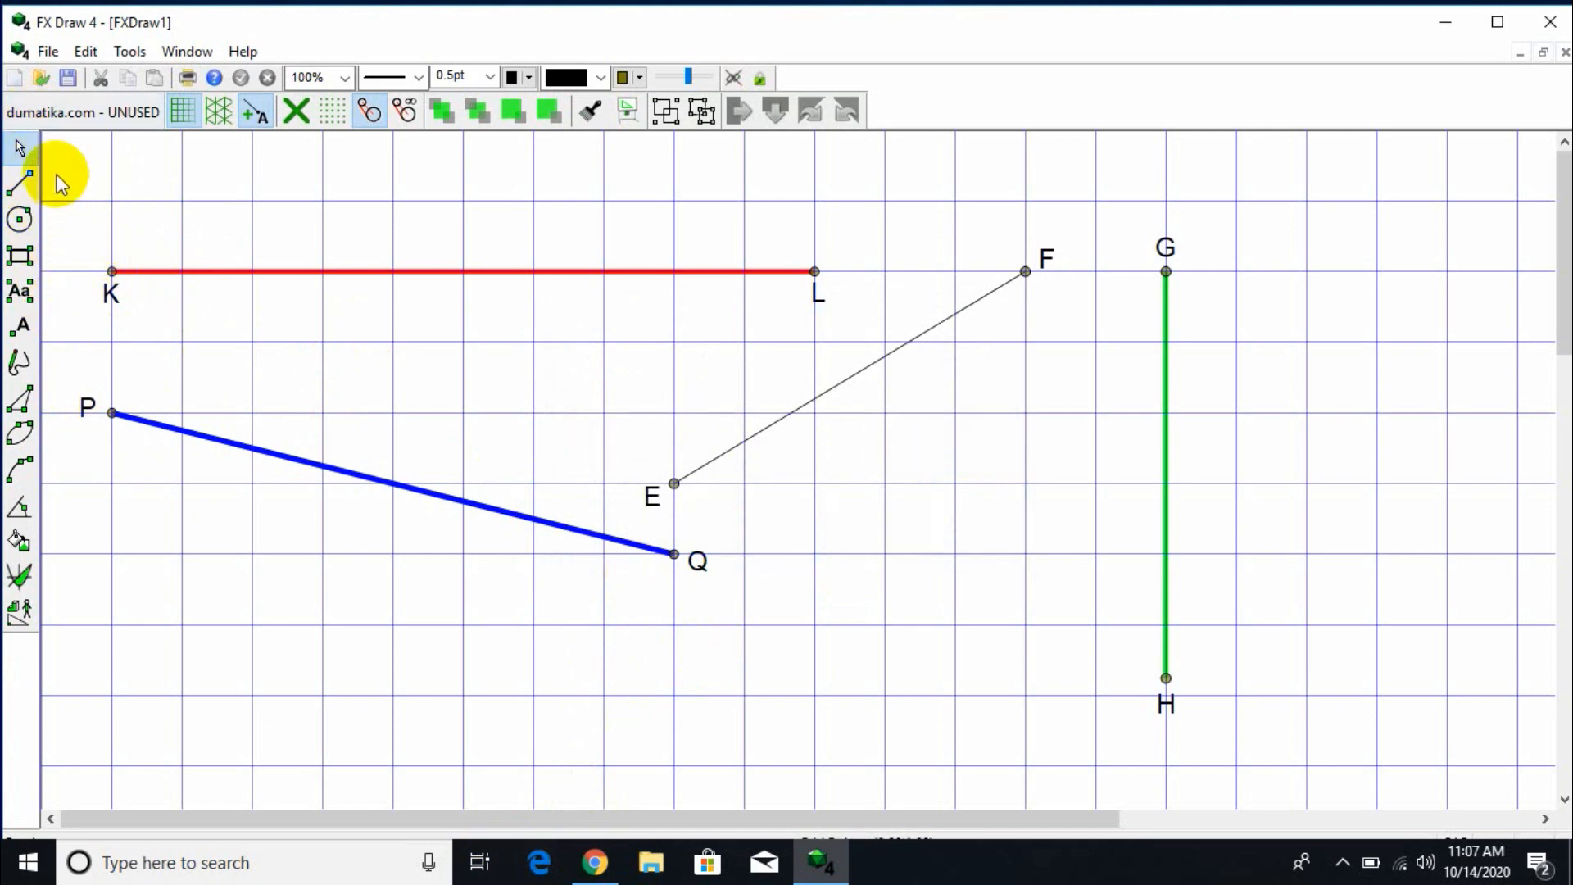
Select all the lines with their labelled points and delete them from the grid.
left_click(21, 150)
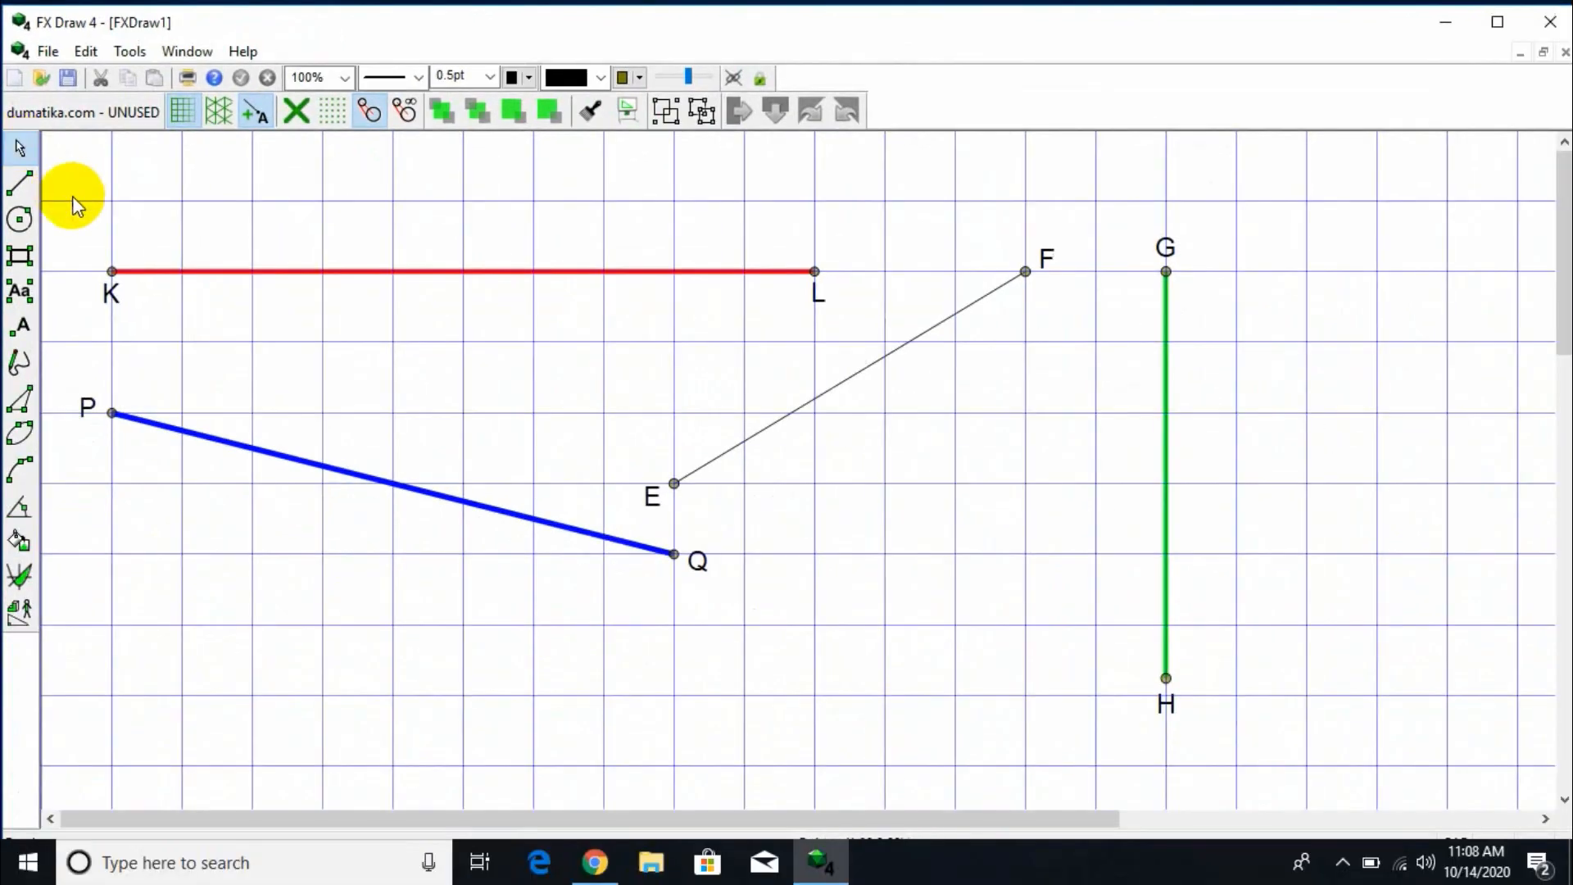
left_click_drag(59, 148, 1251, 751)
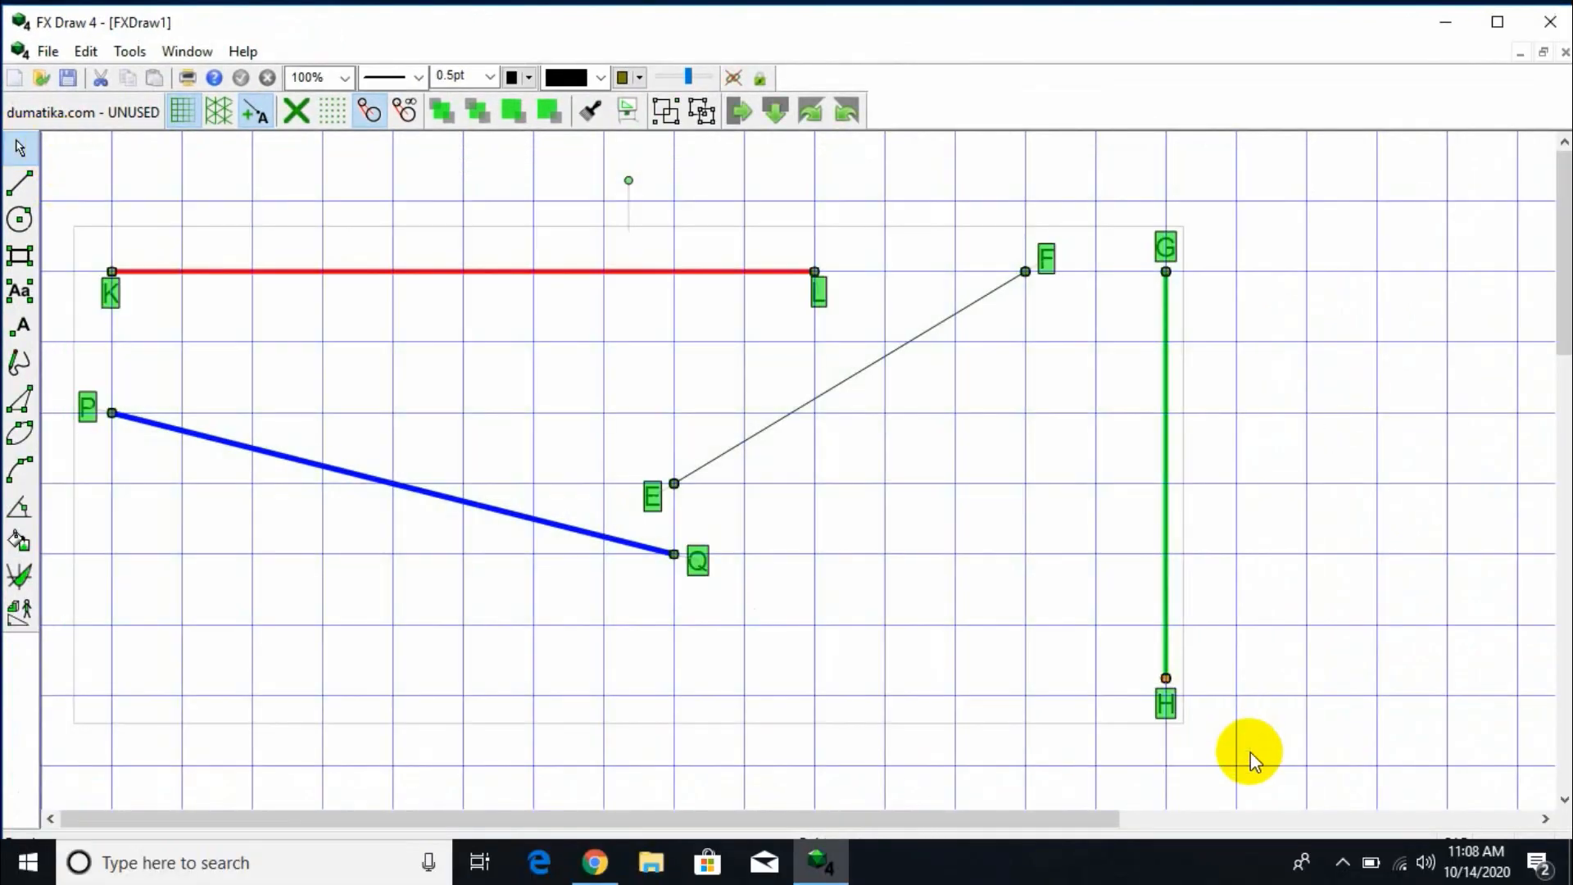
key("Delete")
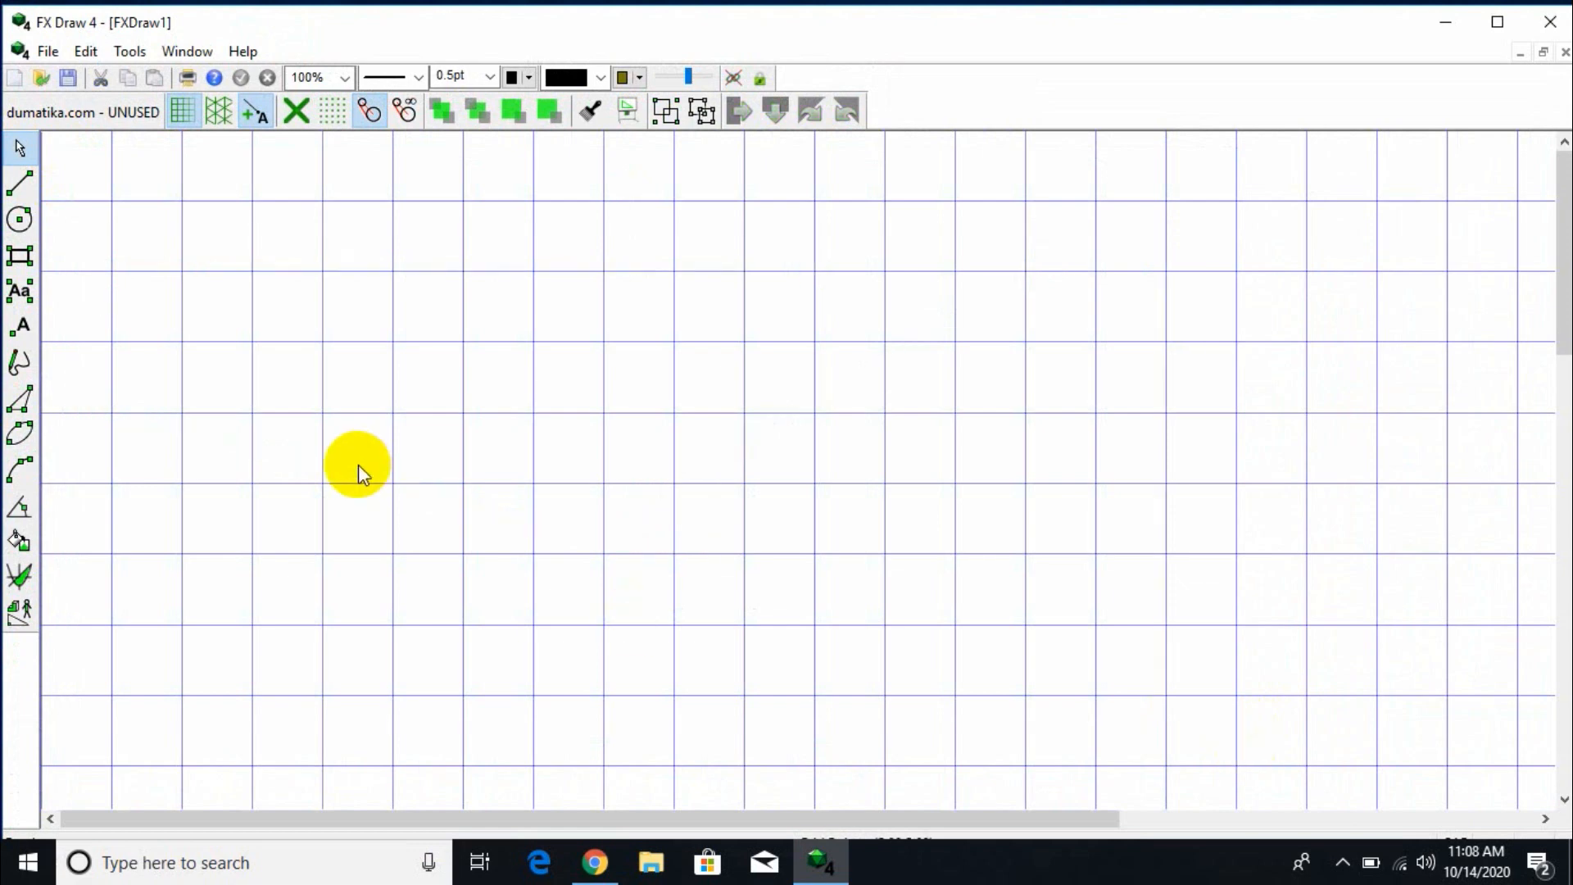
Activate the Midpoint Line tool with a line thickness of 1.75 pt and green as the line colour.
left_click(19, 190)
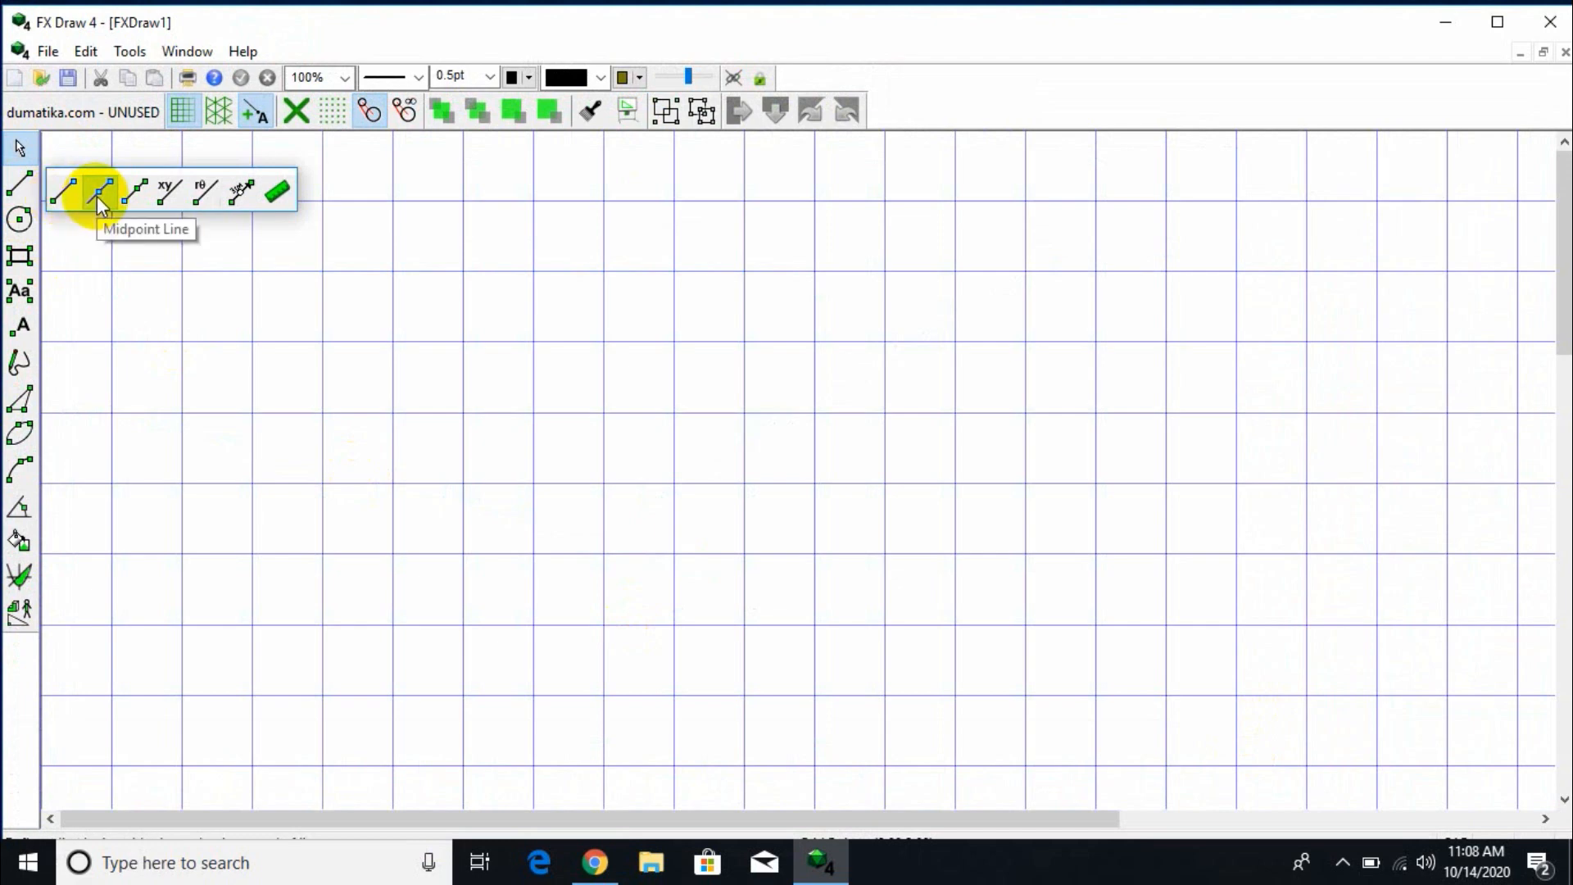
left_click(97, 195)
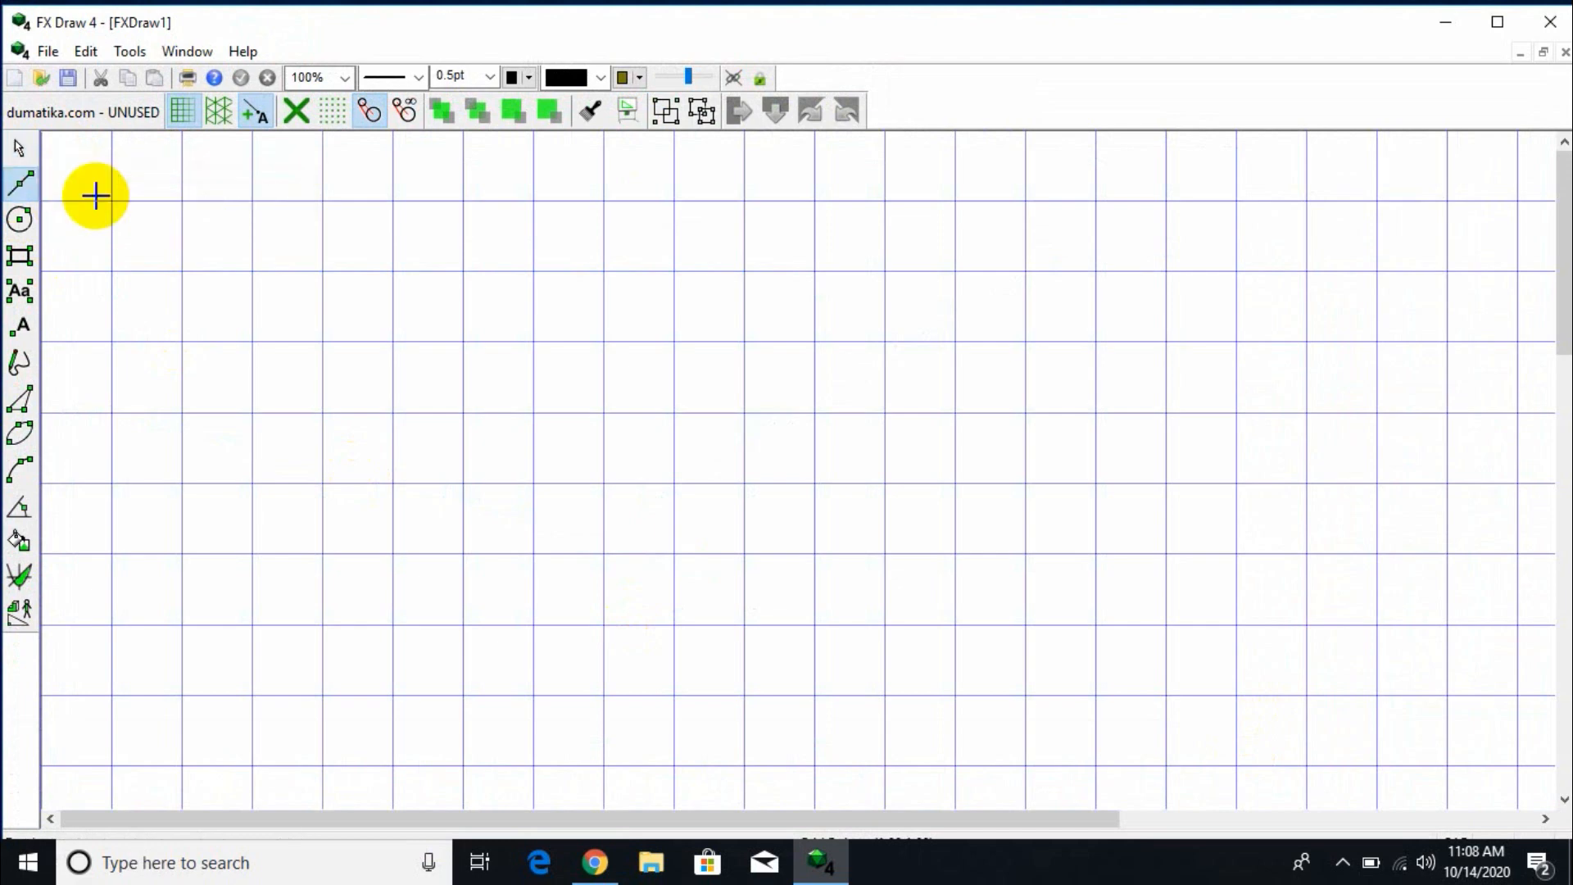
left_click(252, 111)
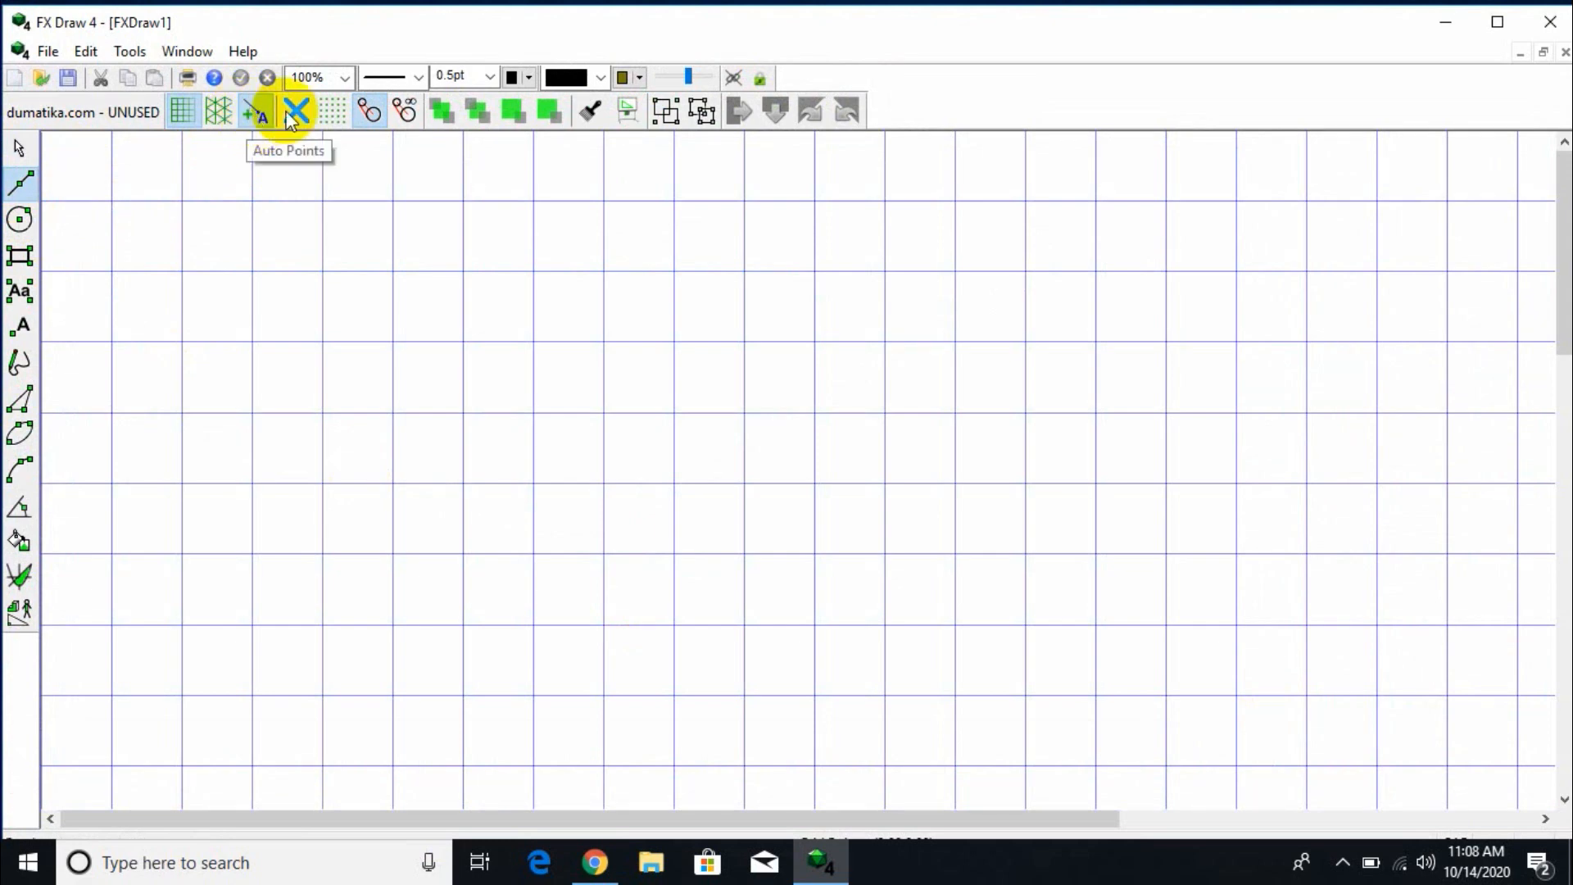
left_click(491, 80)
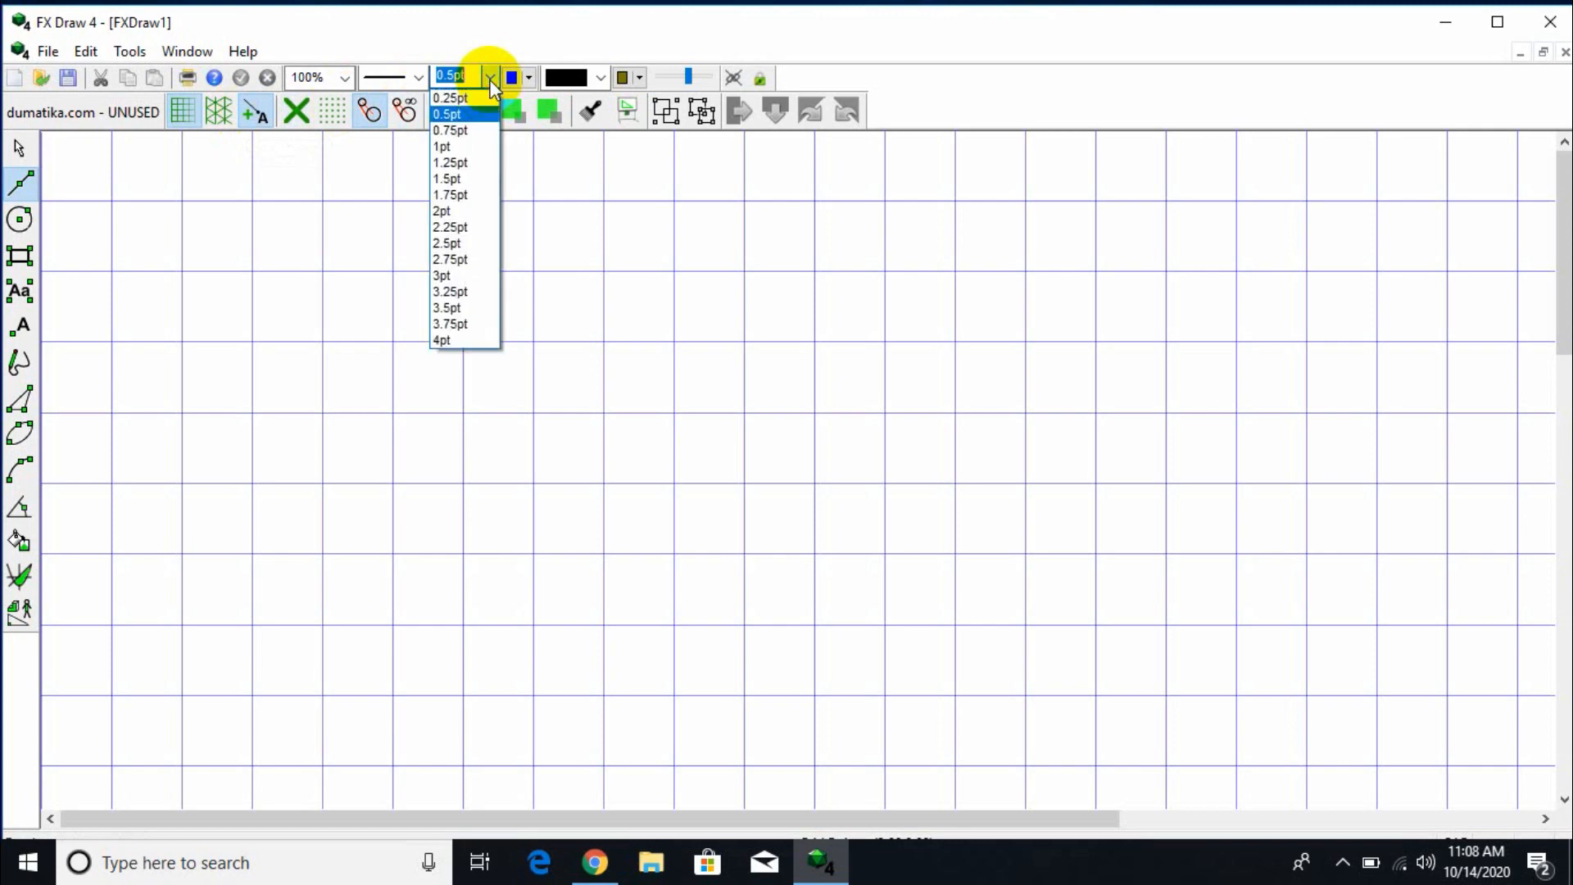
left_click(472, 196)
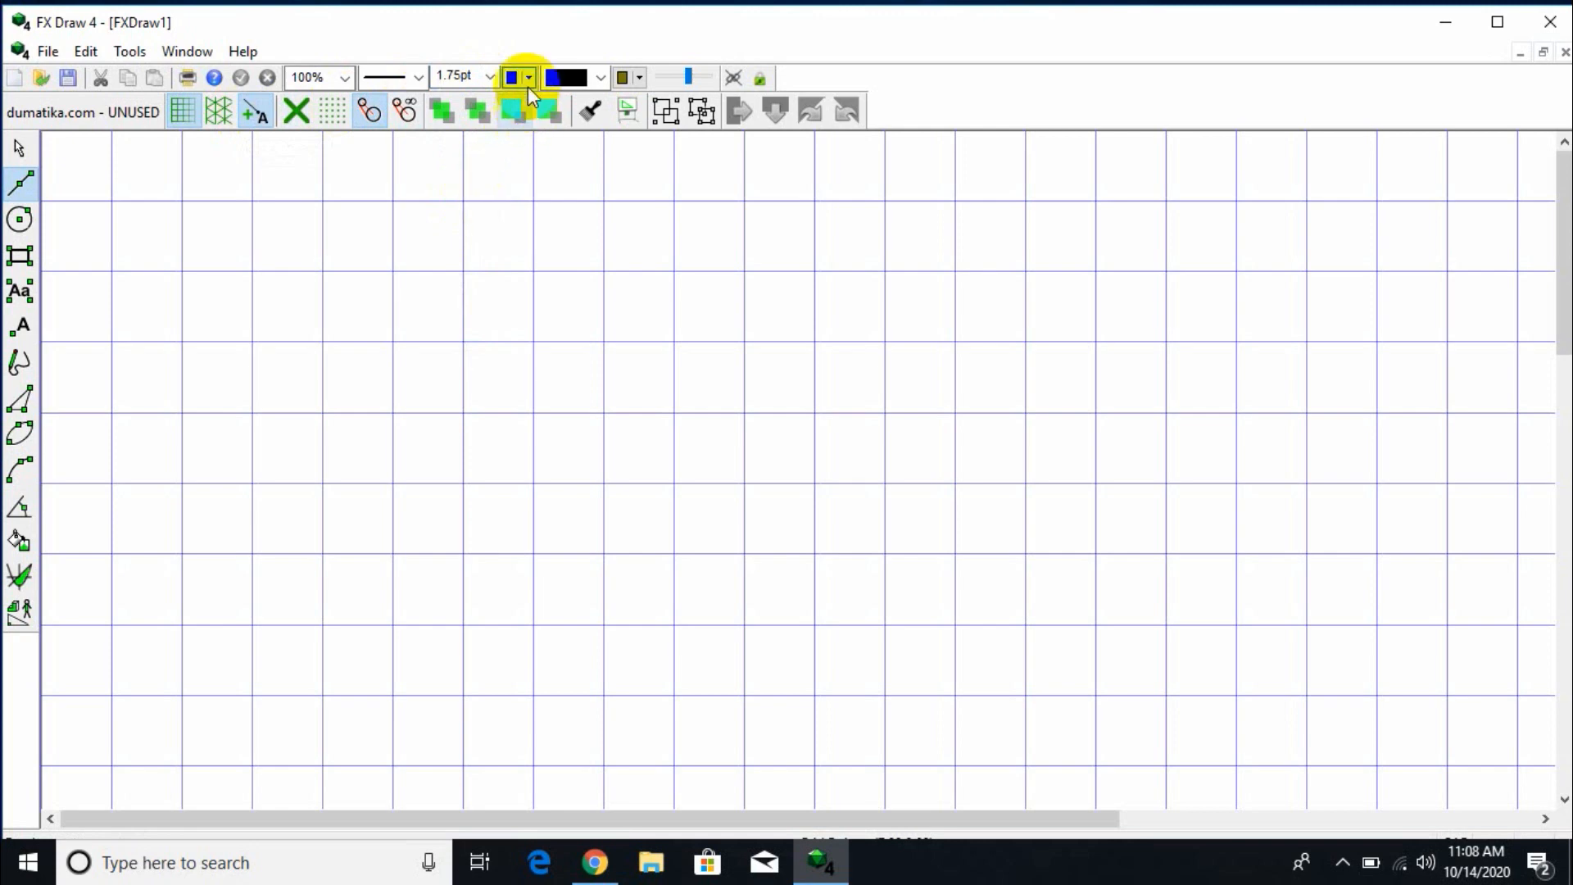
left_click(529, 79)
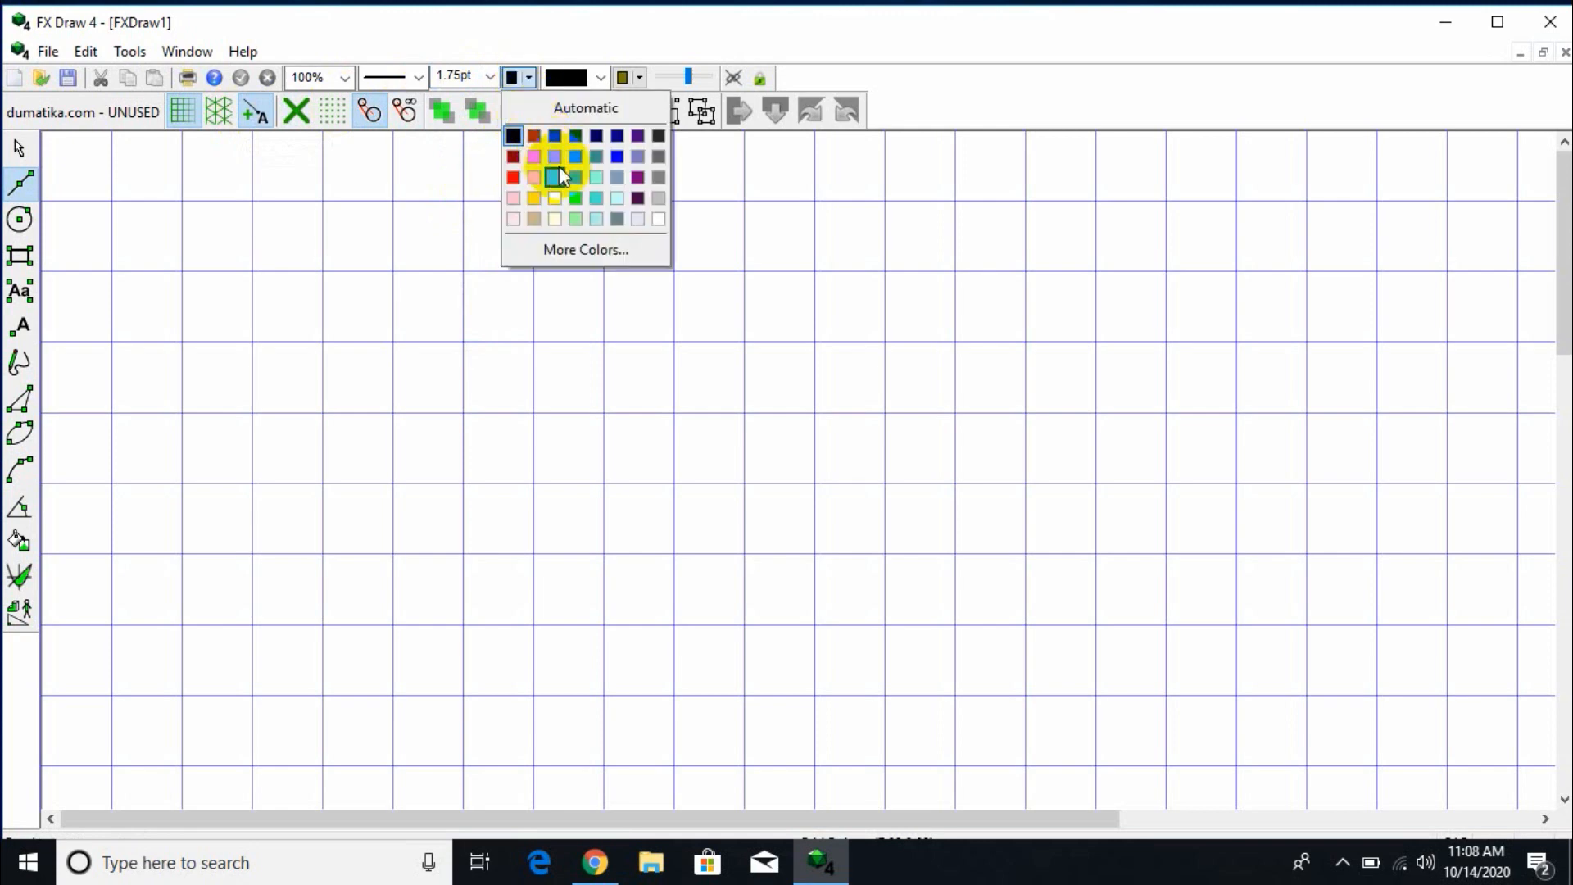
left_click(574, 200)
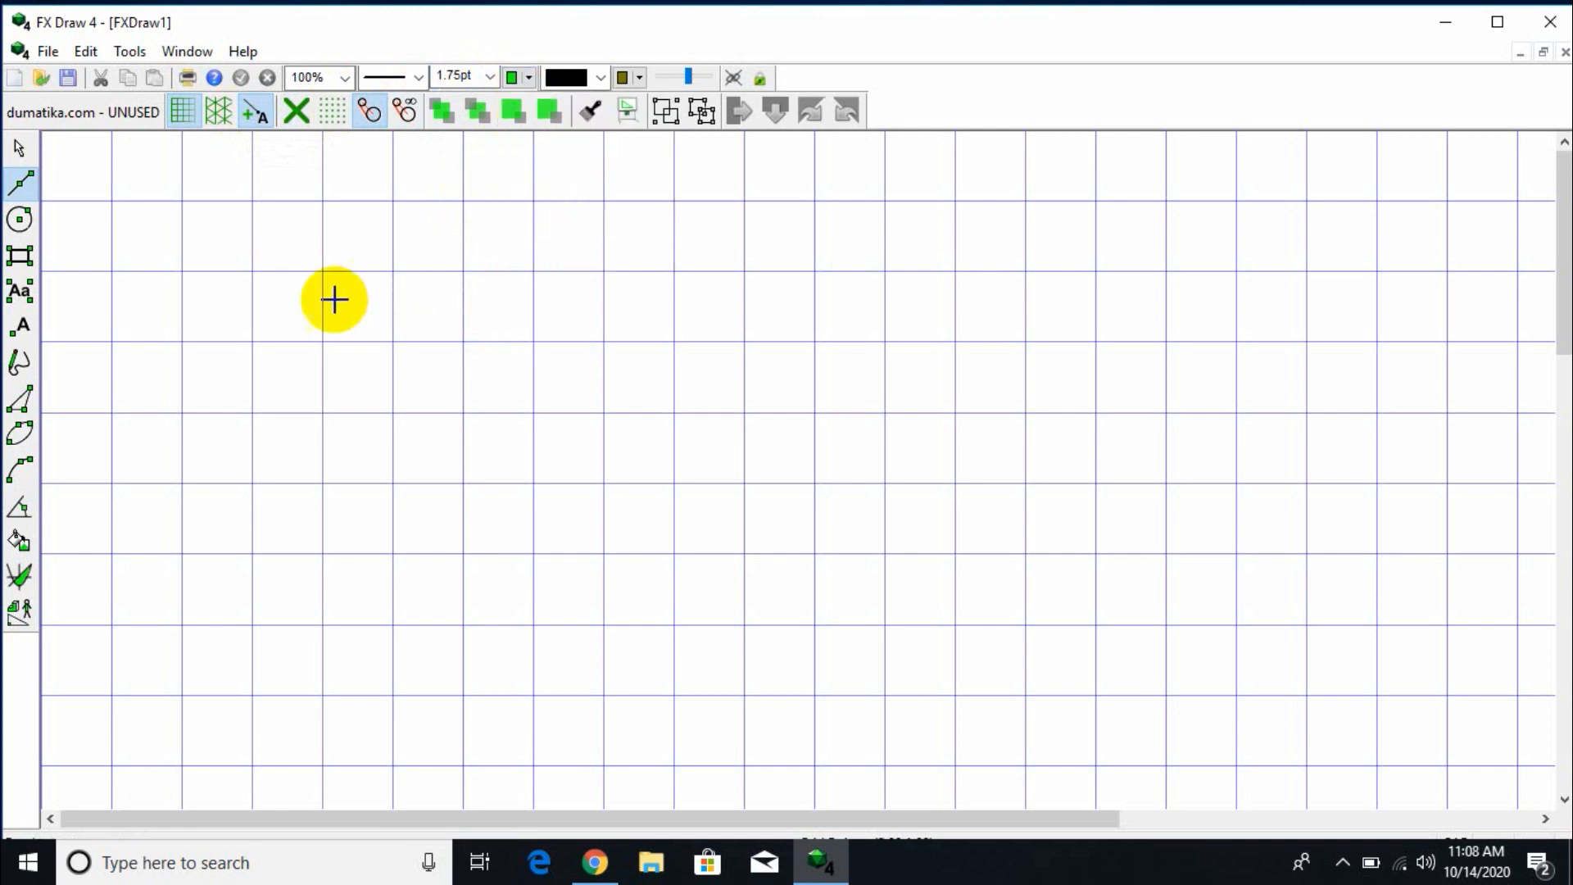
Draw a green horizontal line six grid squares long outward from its midpoint, in the upper part of the grid.
left_click(31, 175)
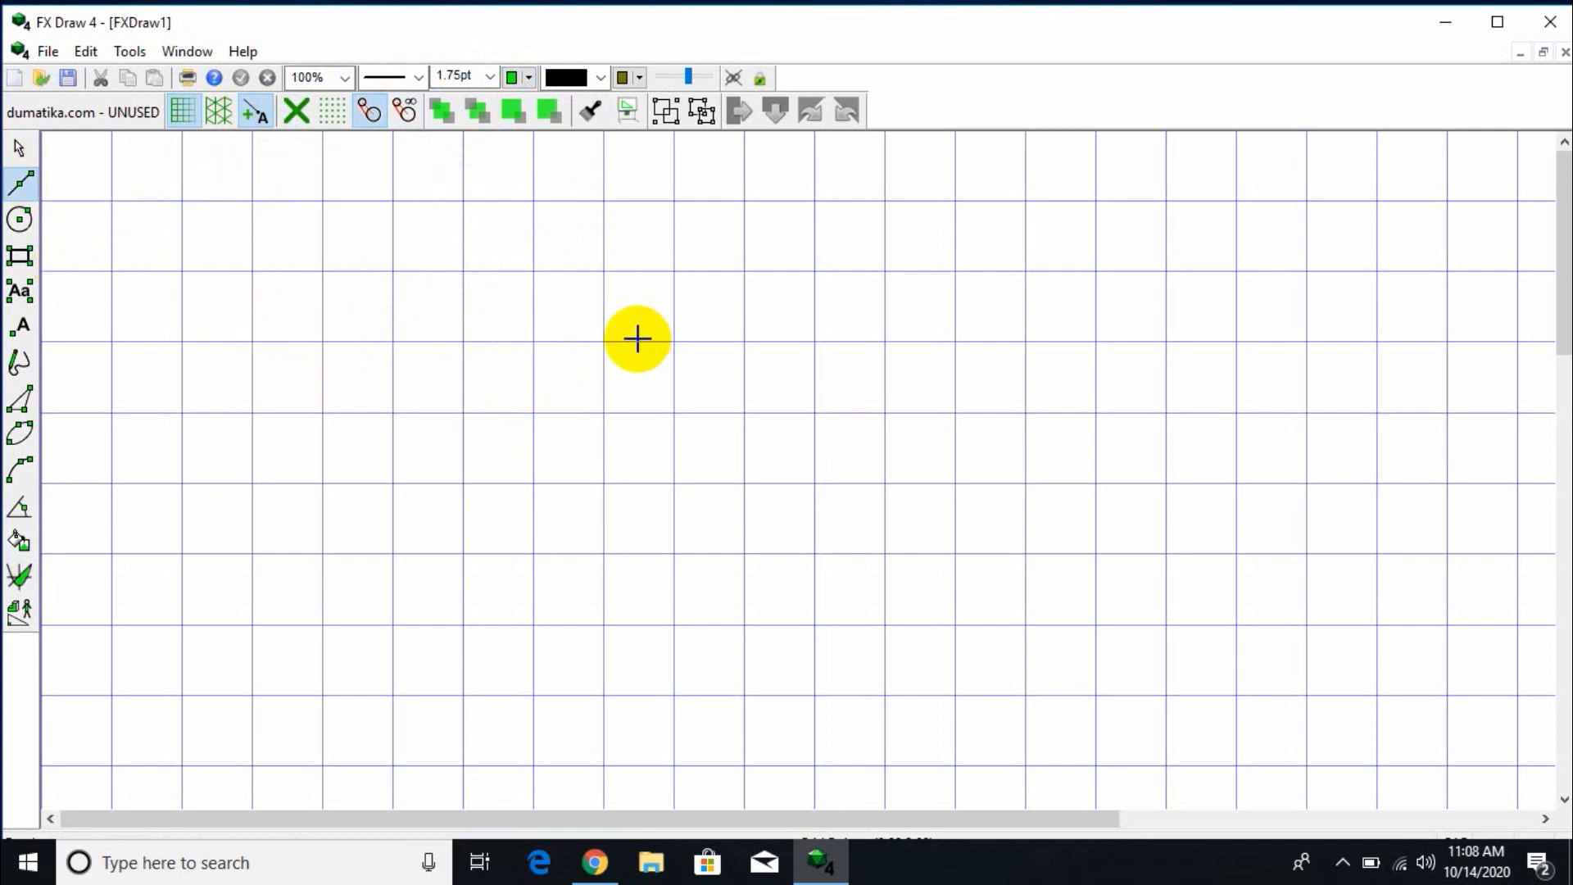
left_click_drag(604, 341, 813, 350)
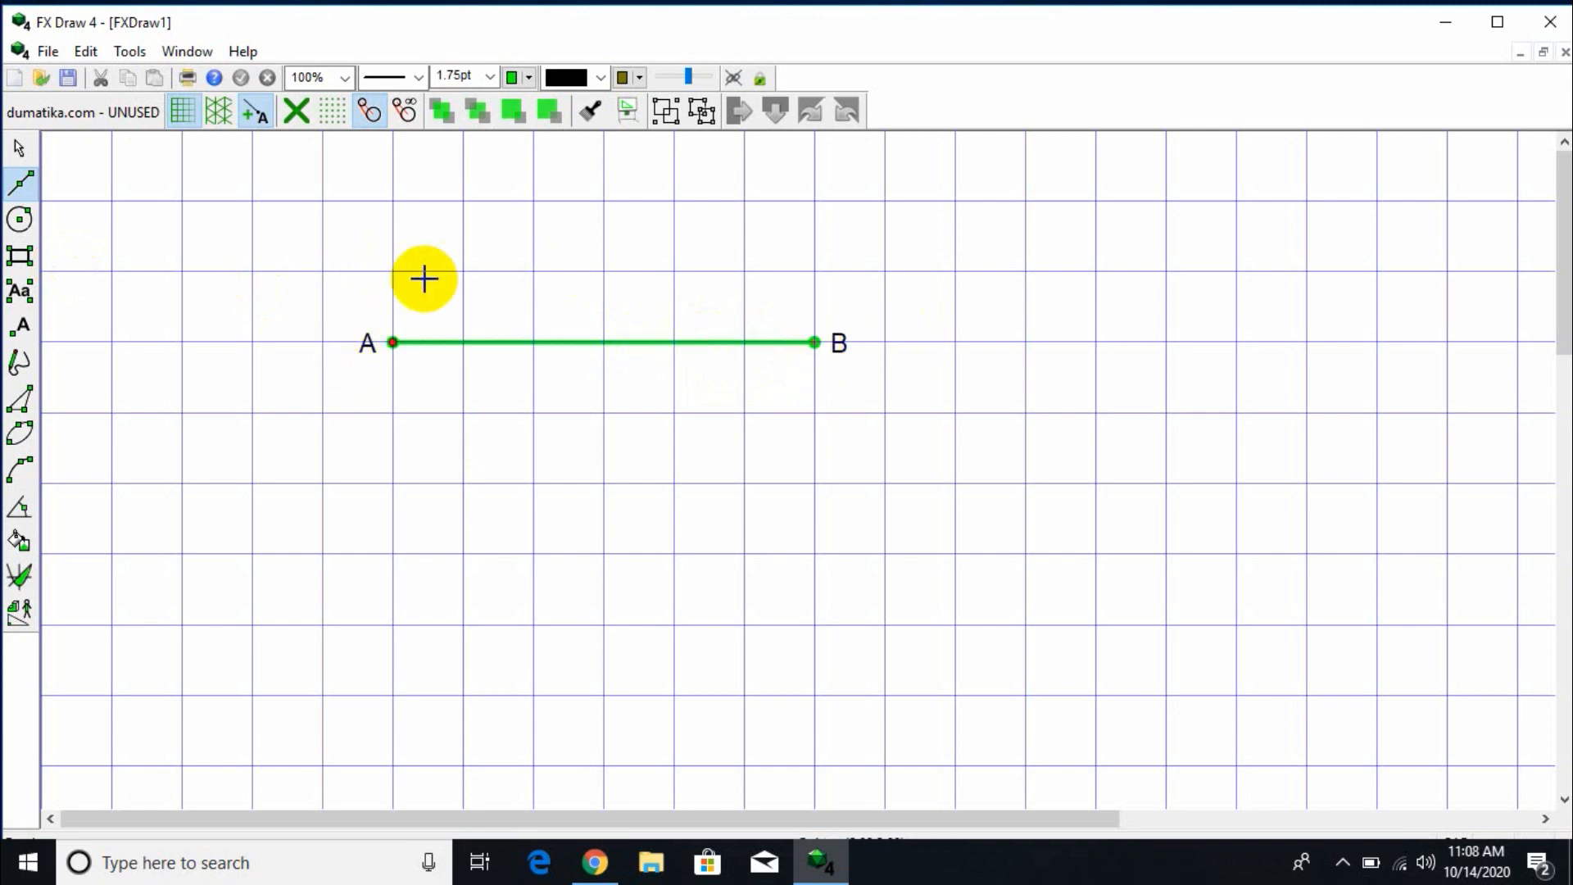
Set the line colour to red and draw two midpoint lines: a horizontal one eight squares long and a diagonal spanning two squares each way.
left_click(529, 77)
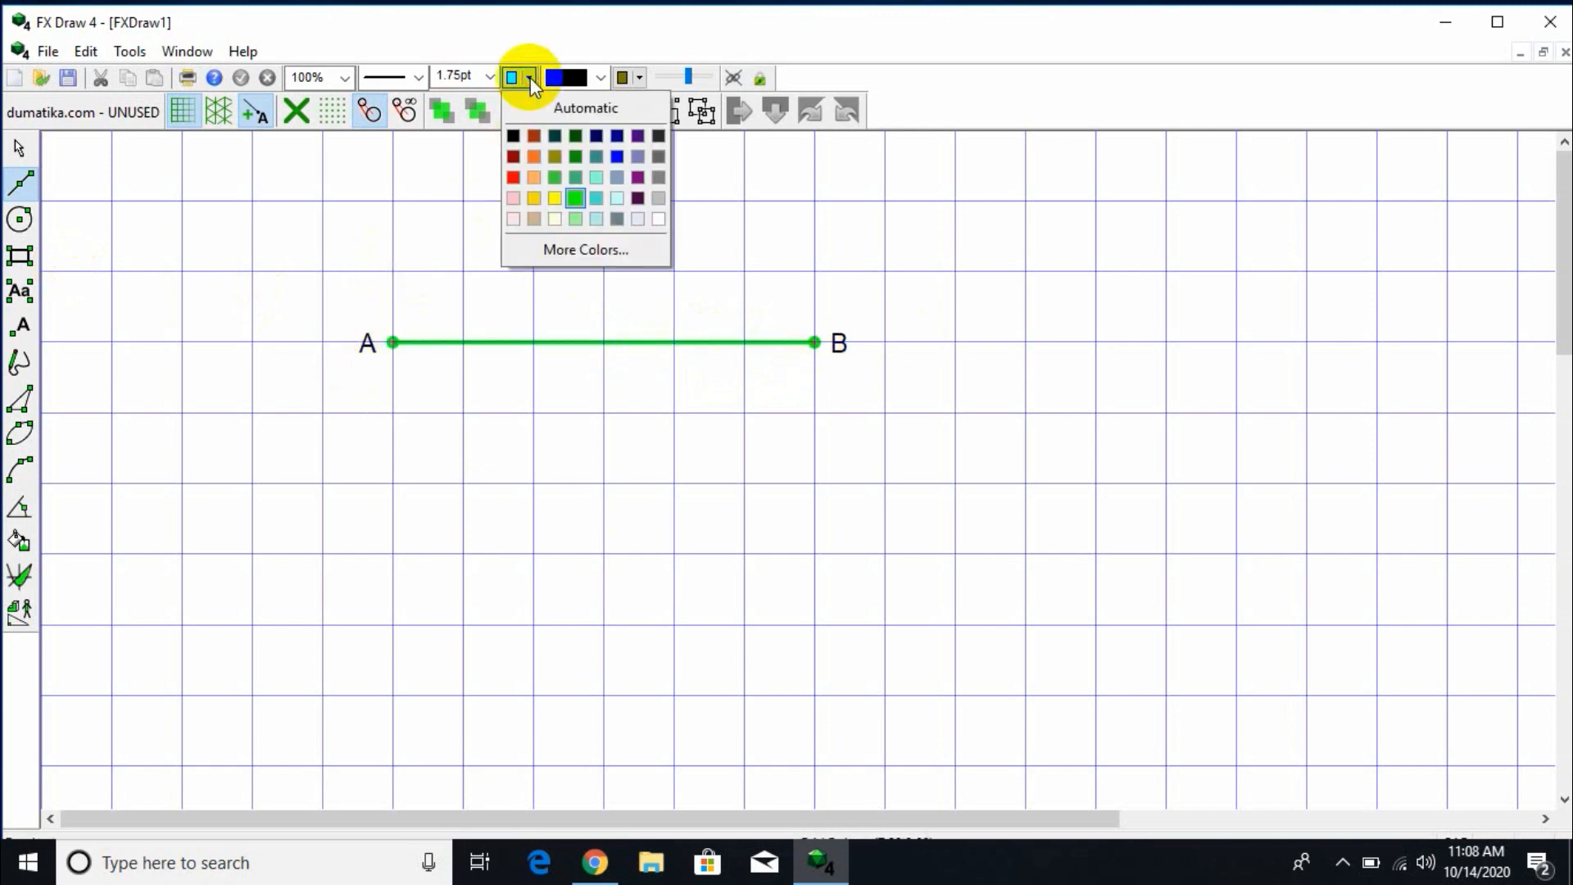
left_click(515, 177)
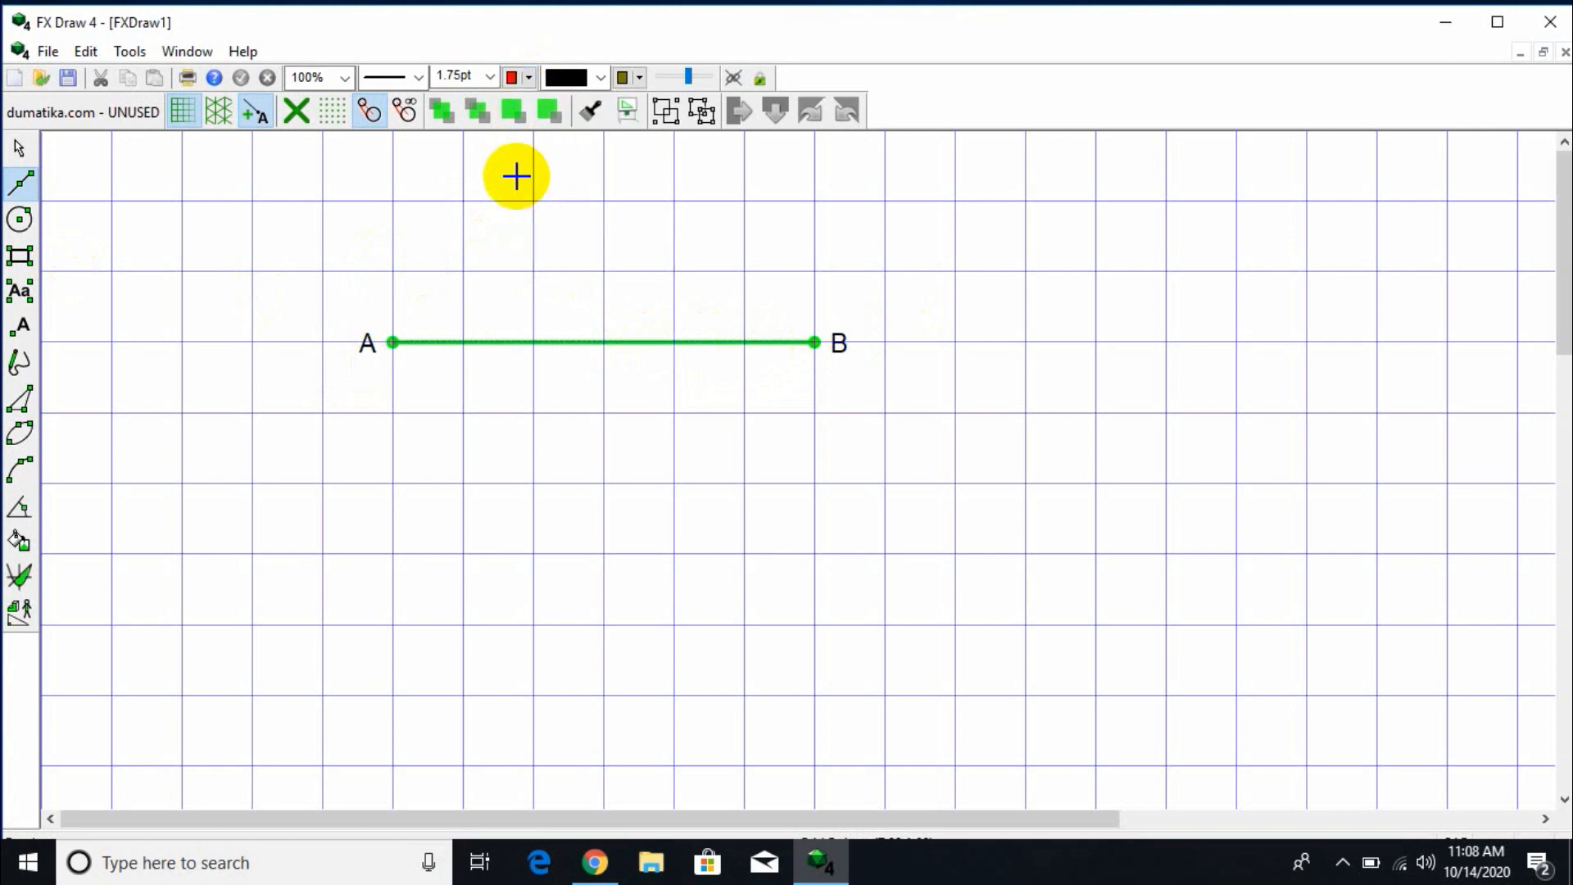
left_click(20, 189)
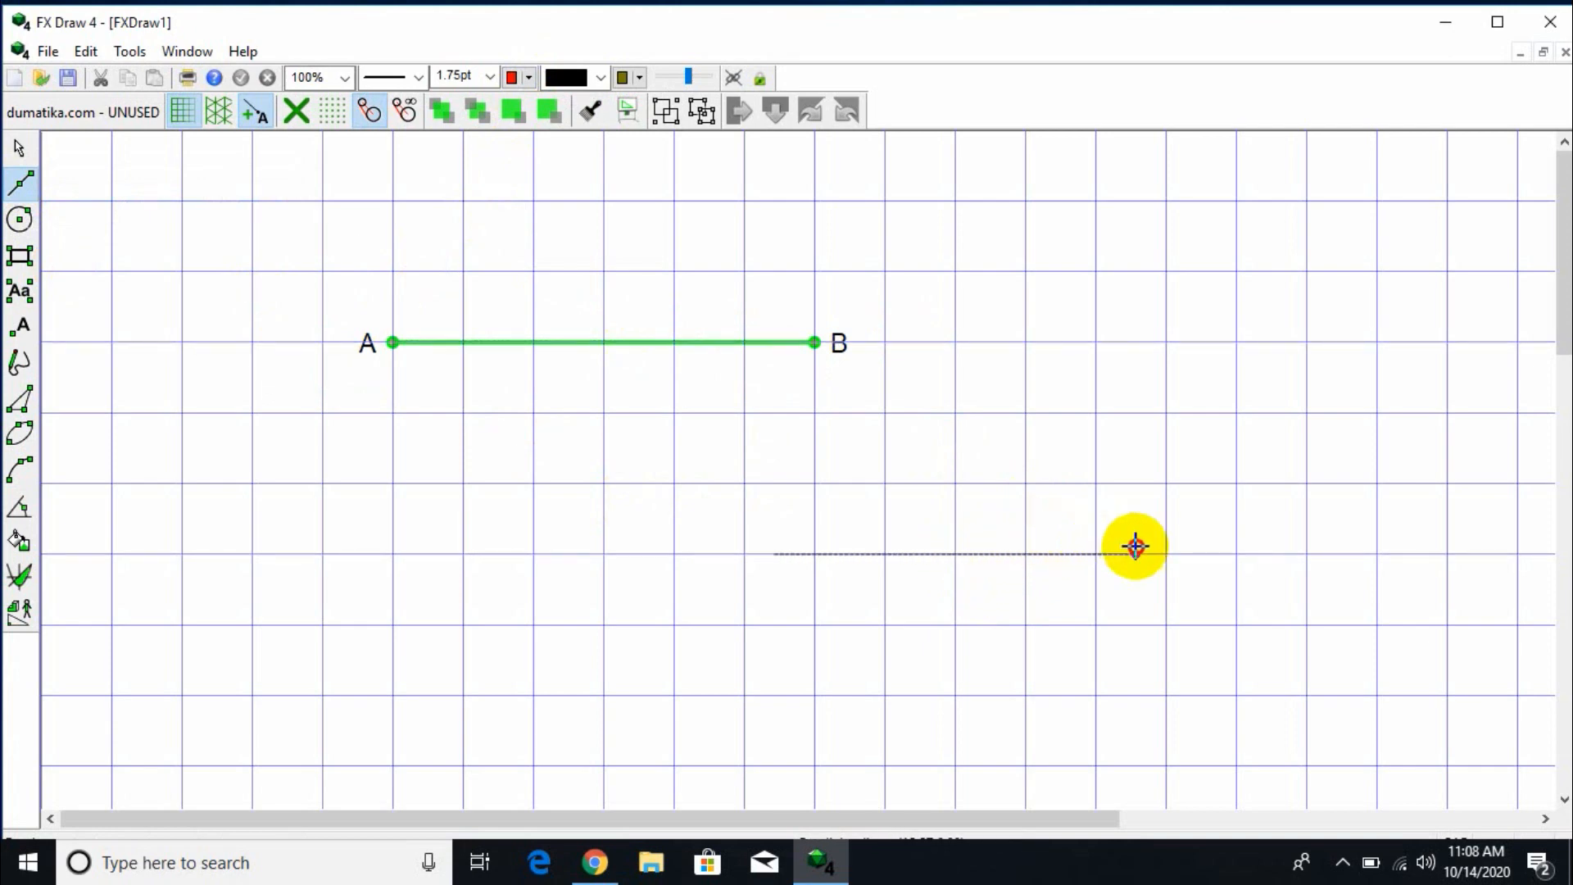
left_click(1228, 547)
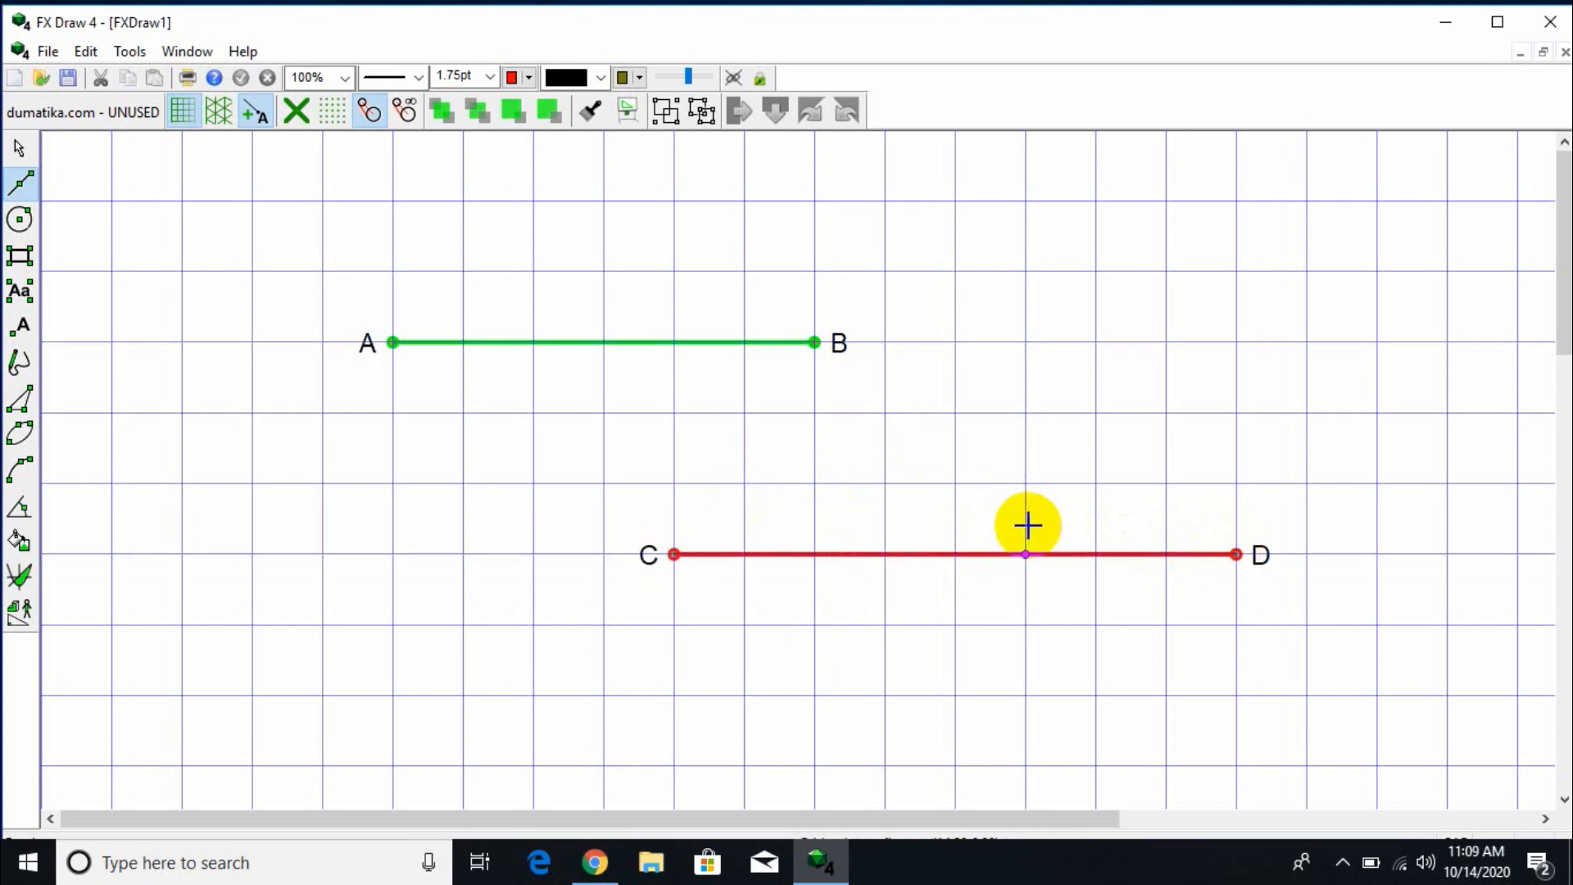
left_click(168, 694)
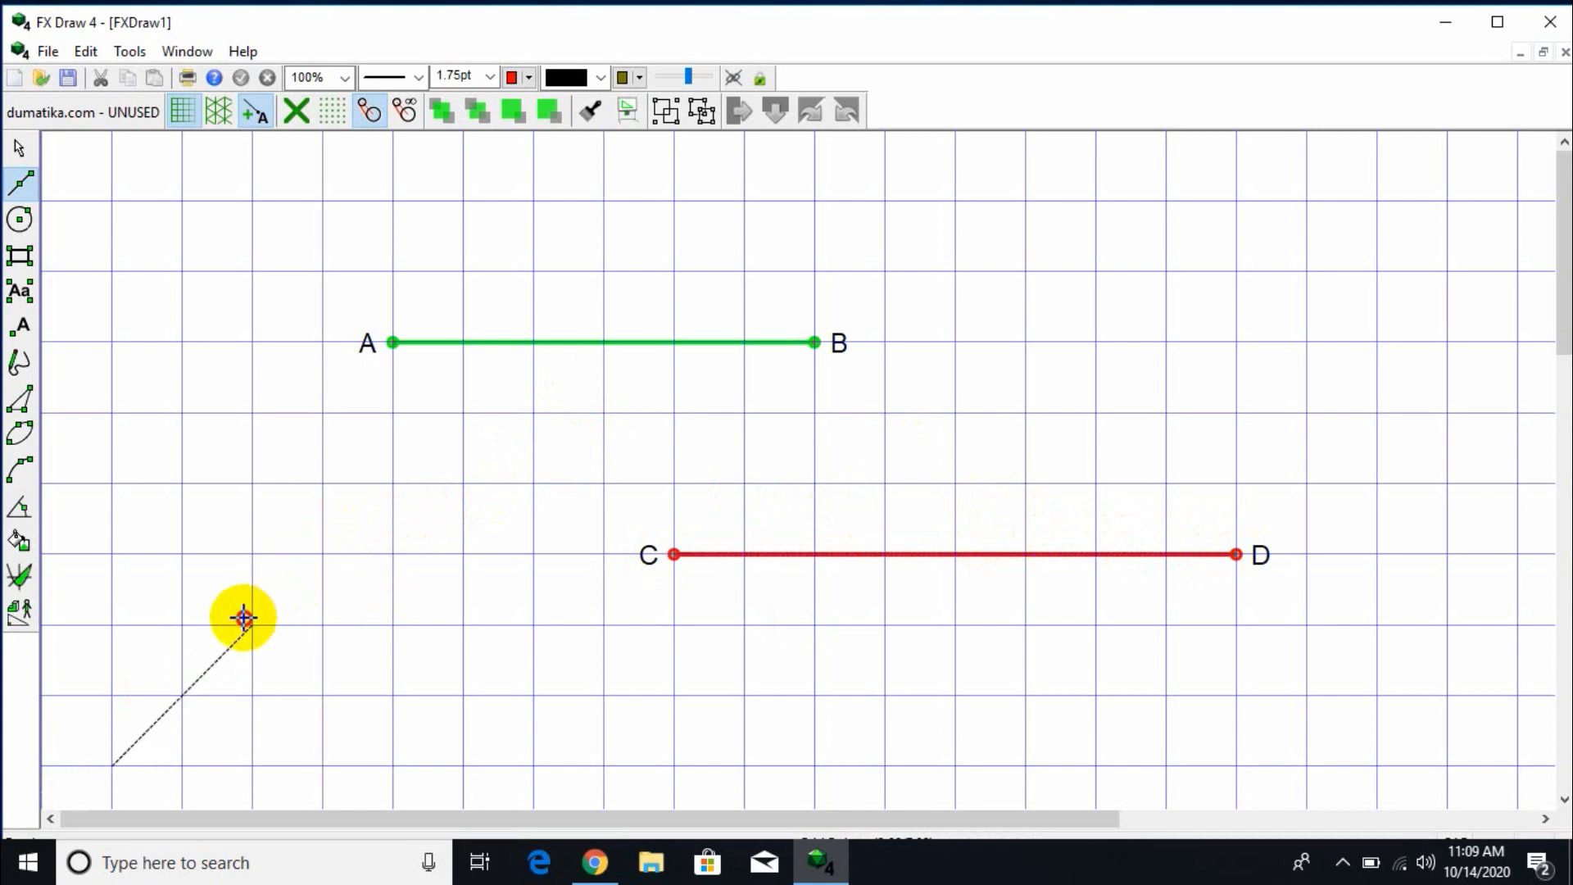
left_click(248, 621)
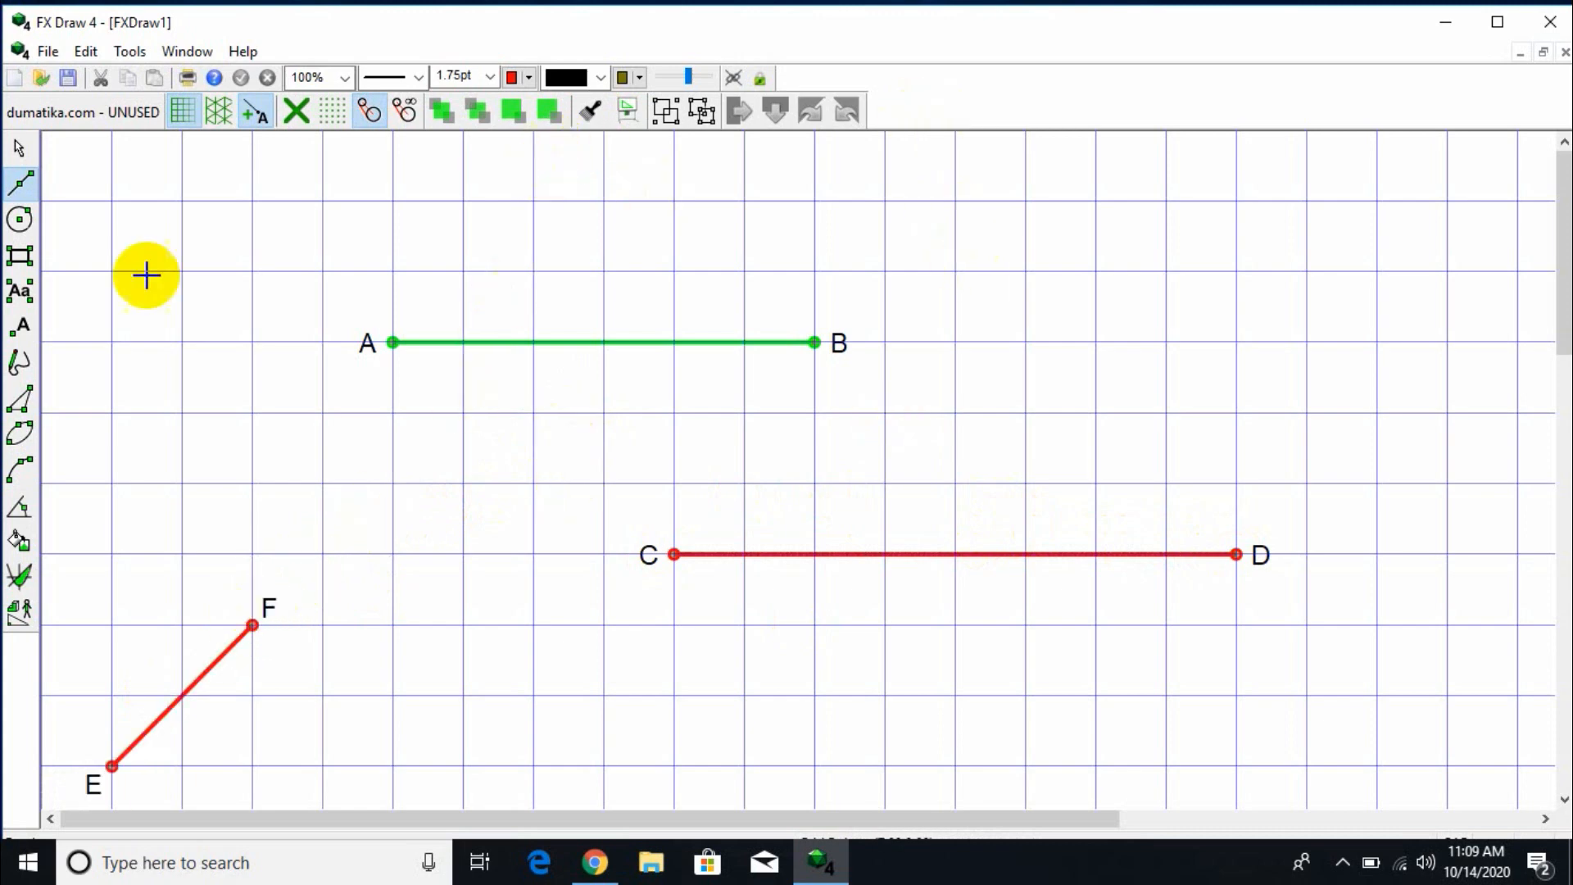
Draw a connected two-segment red line above the green line: four squares horizontally, continuing four squares right and two down.
left_click(20, 188)
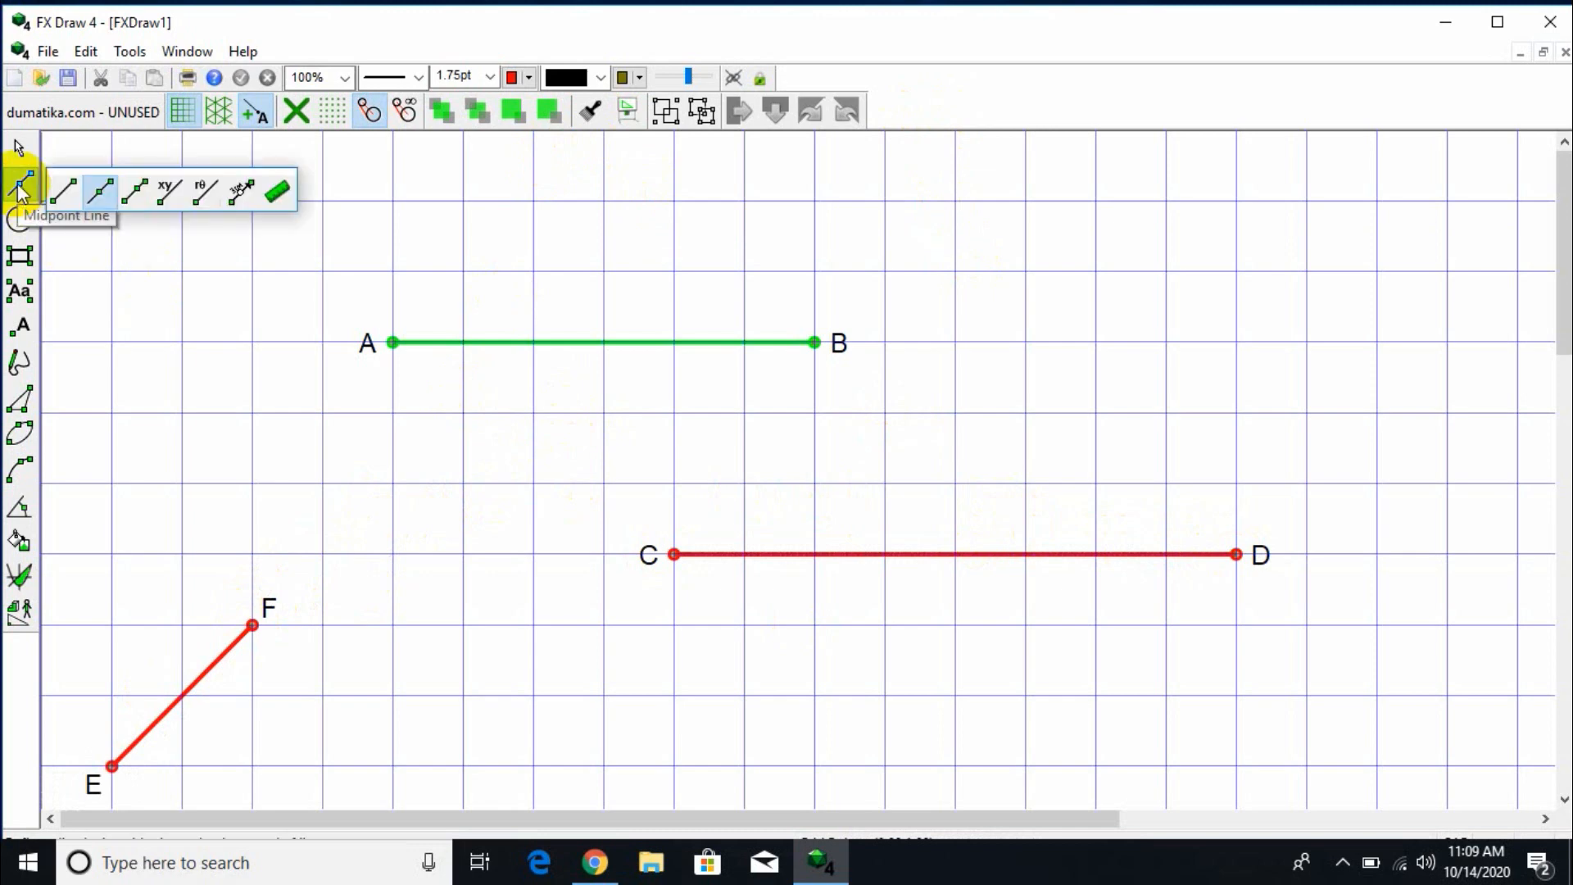
left_click(138, 196)
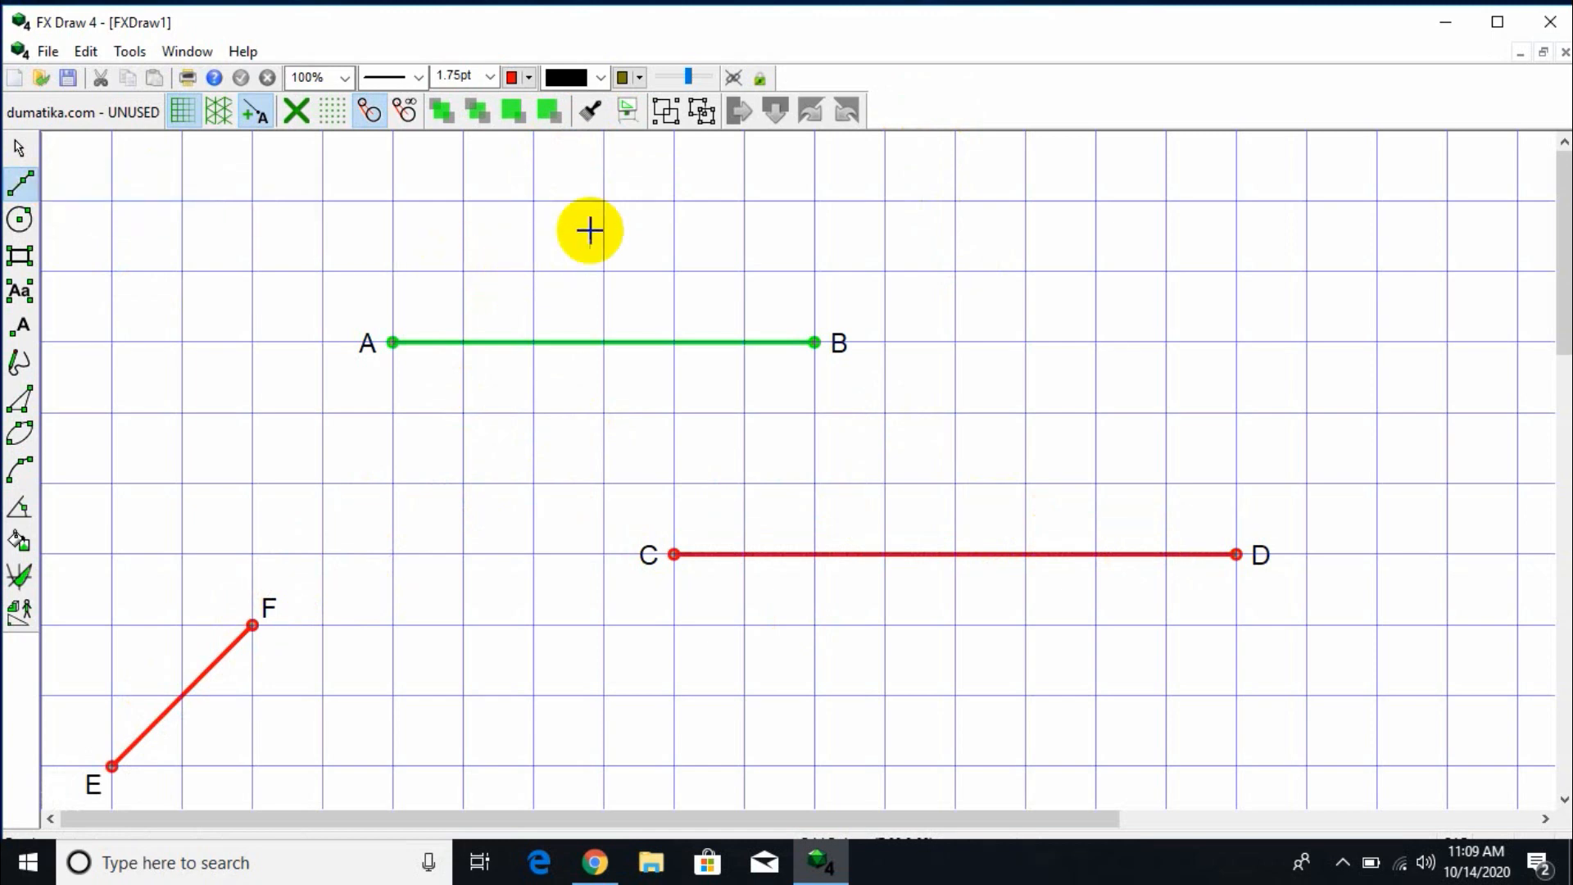
left_click(603, 205)
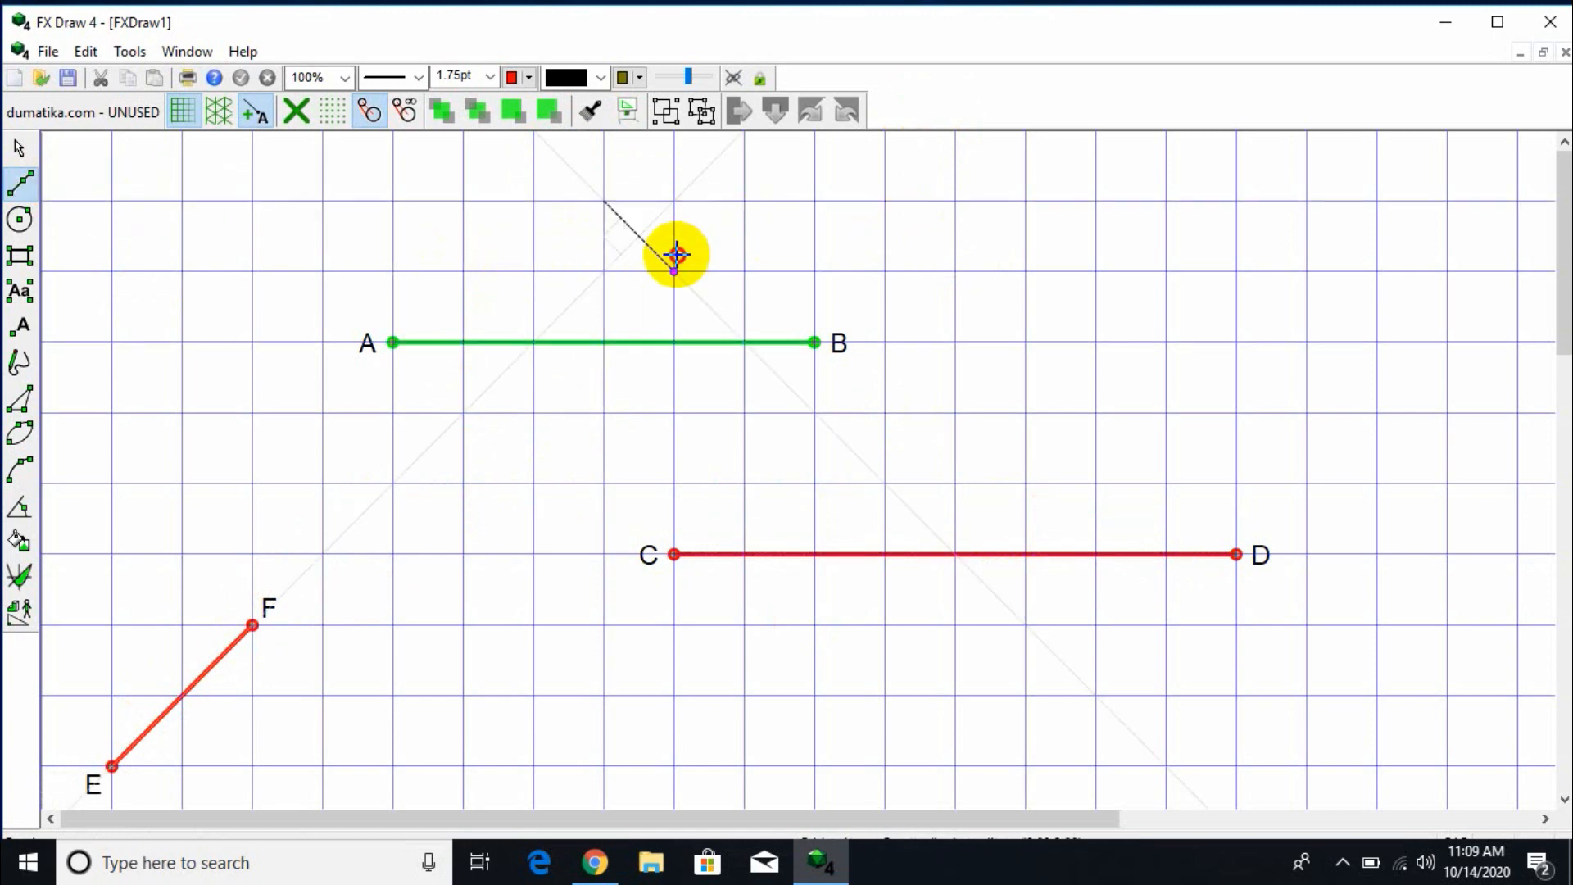
left_click(1099, 214)
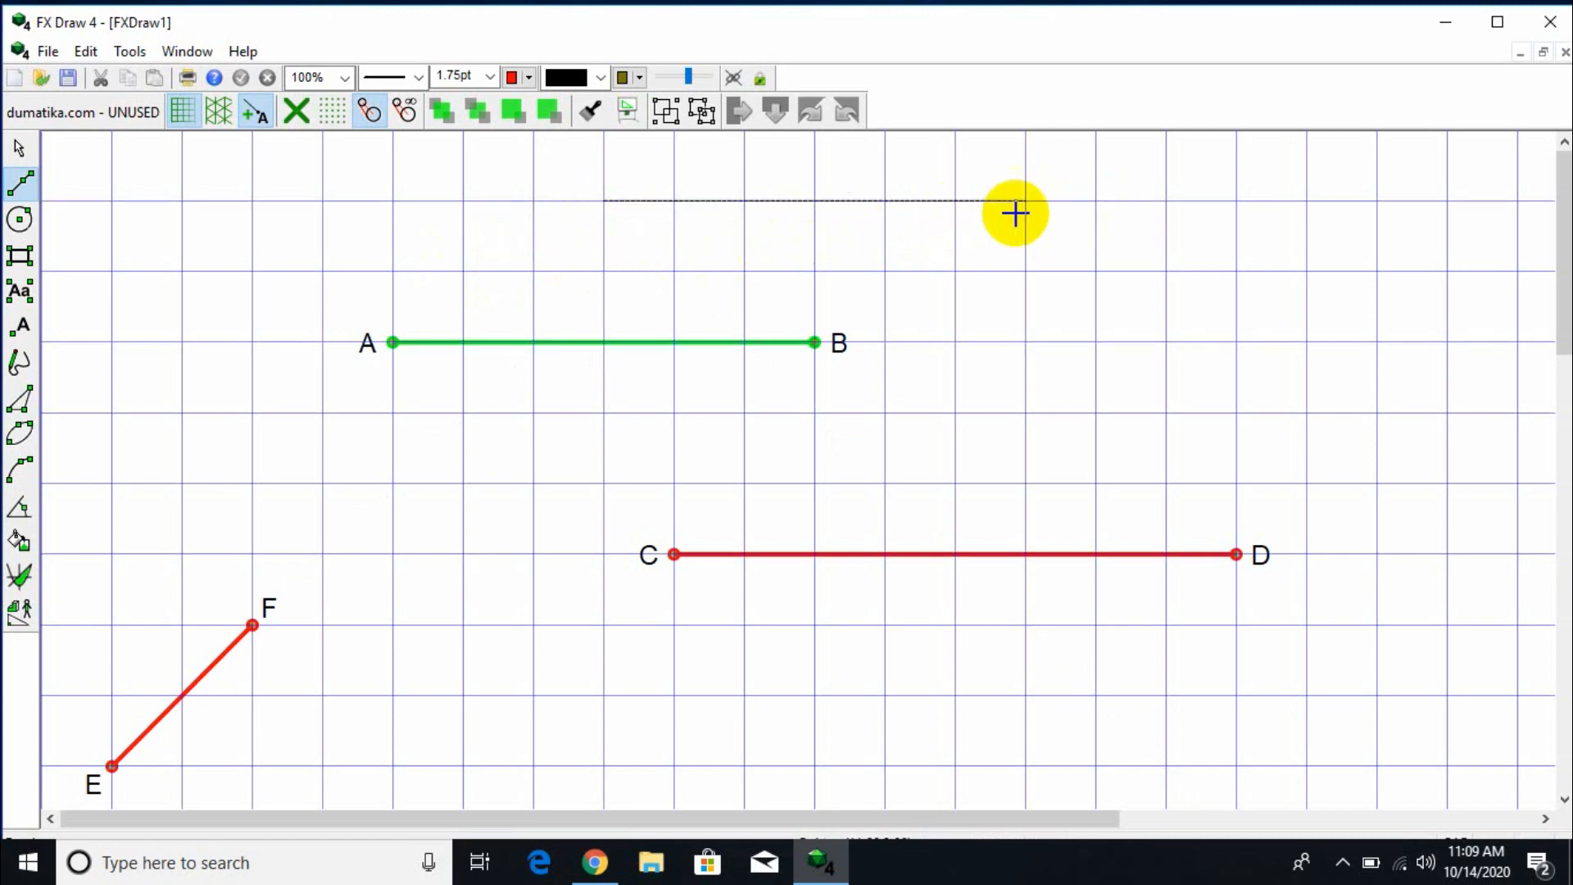
left_click(885, 202)
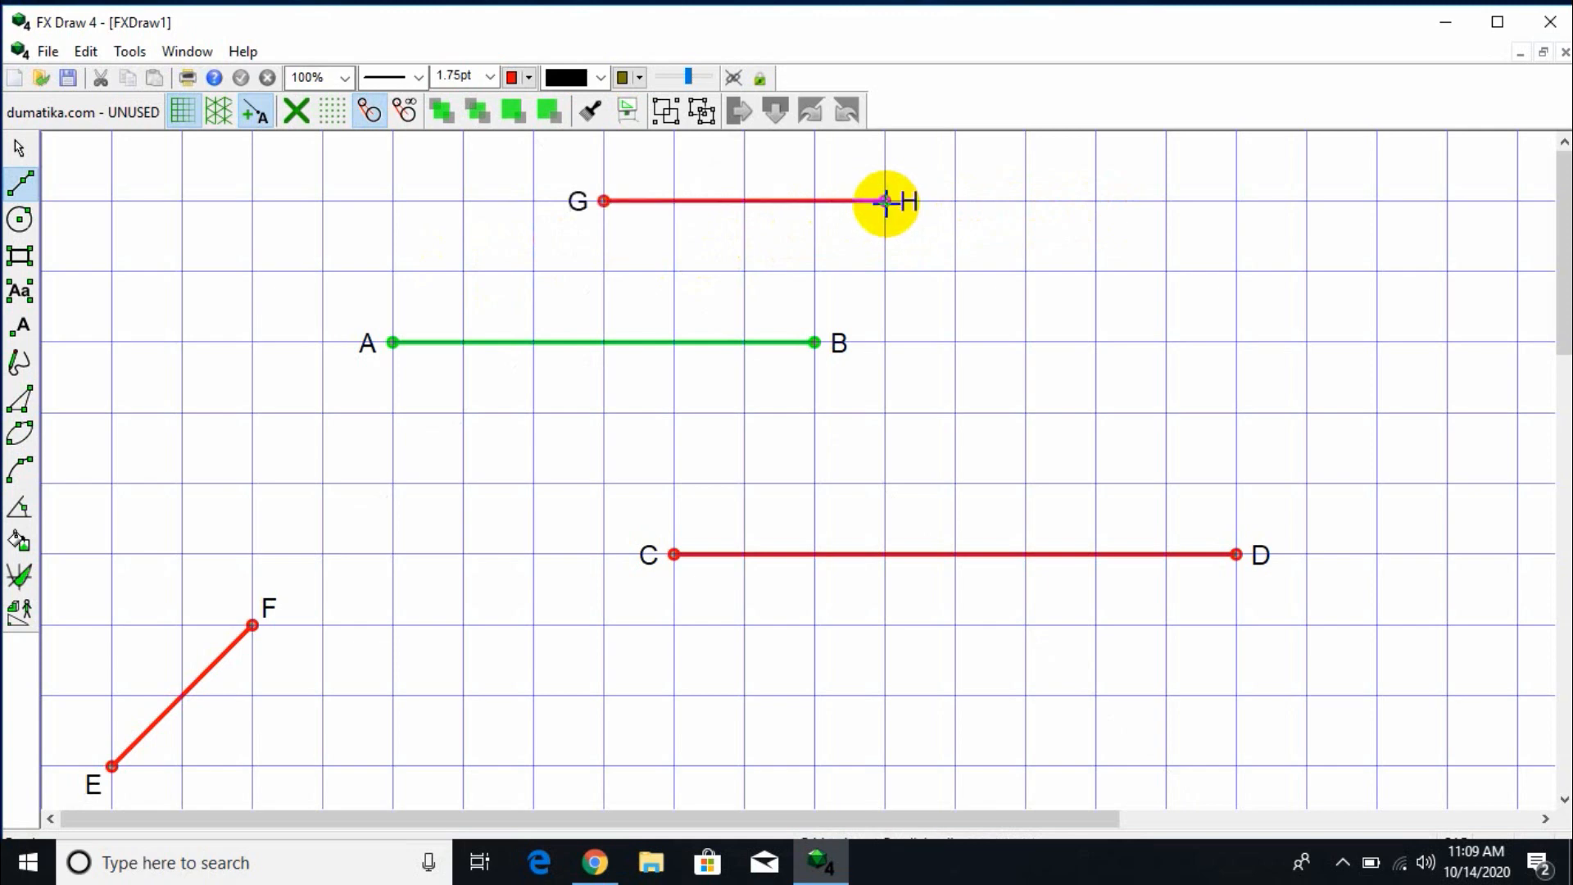
left_click(1166, 342)
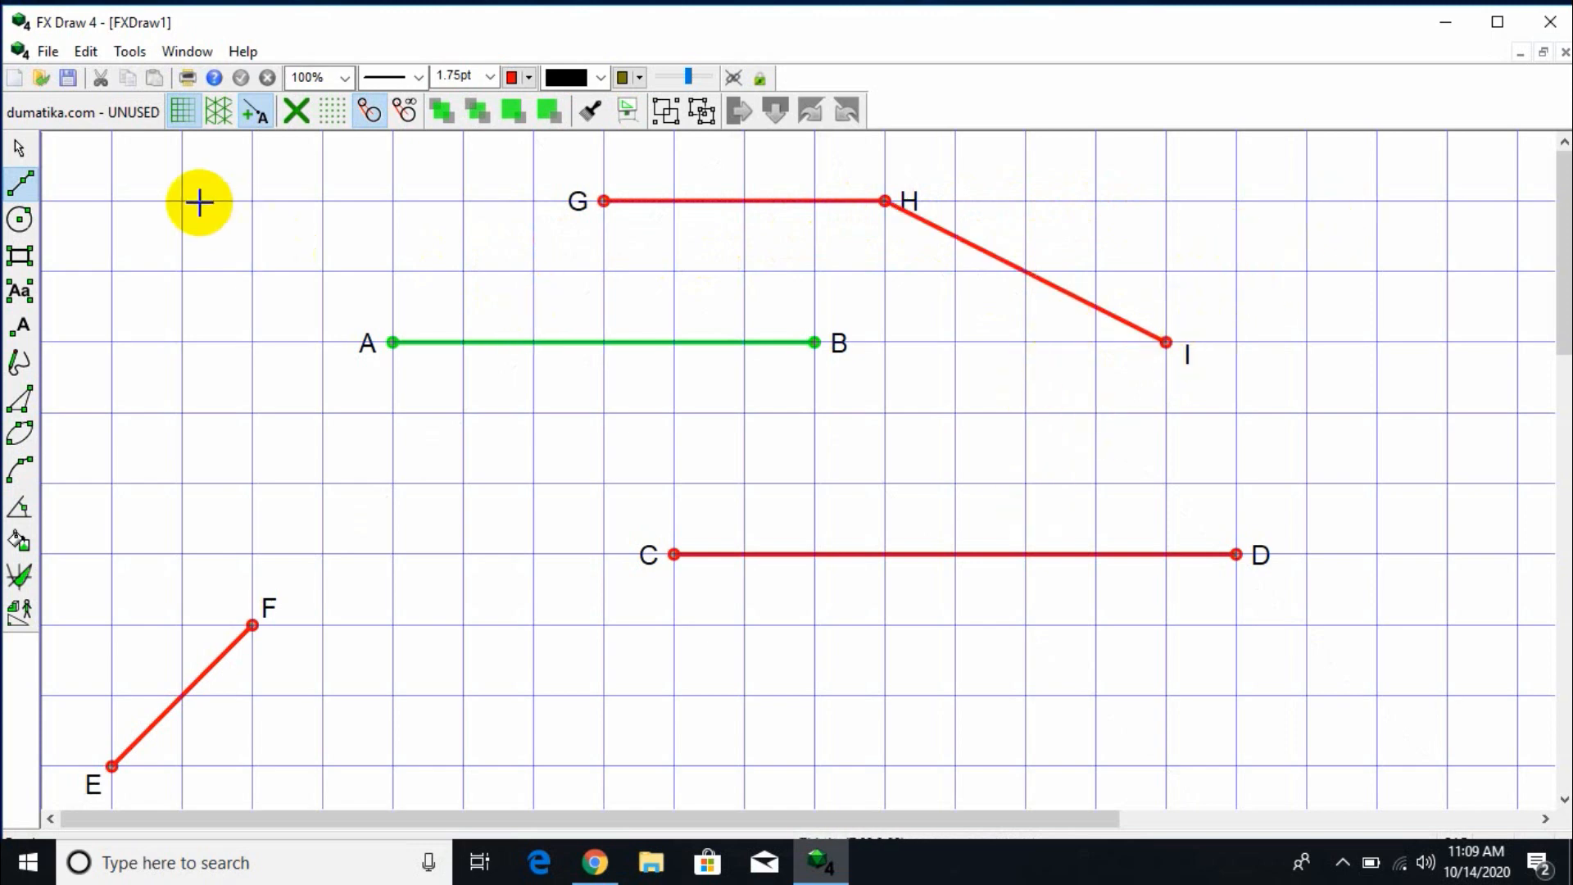
left_click(21, 182)
left_click(175, 190)
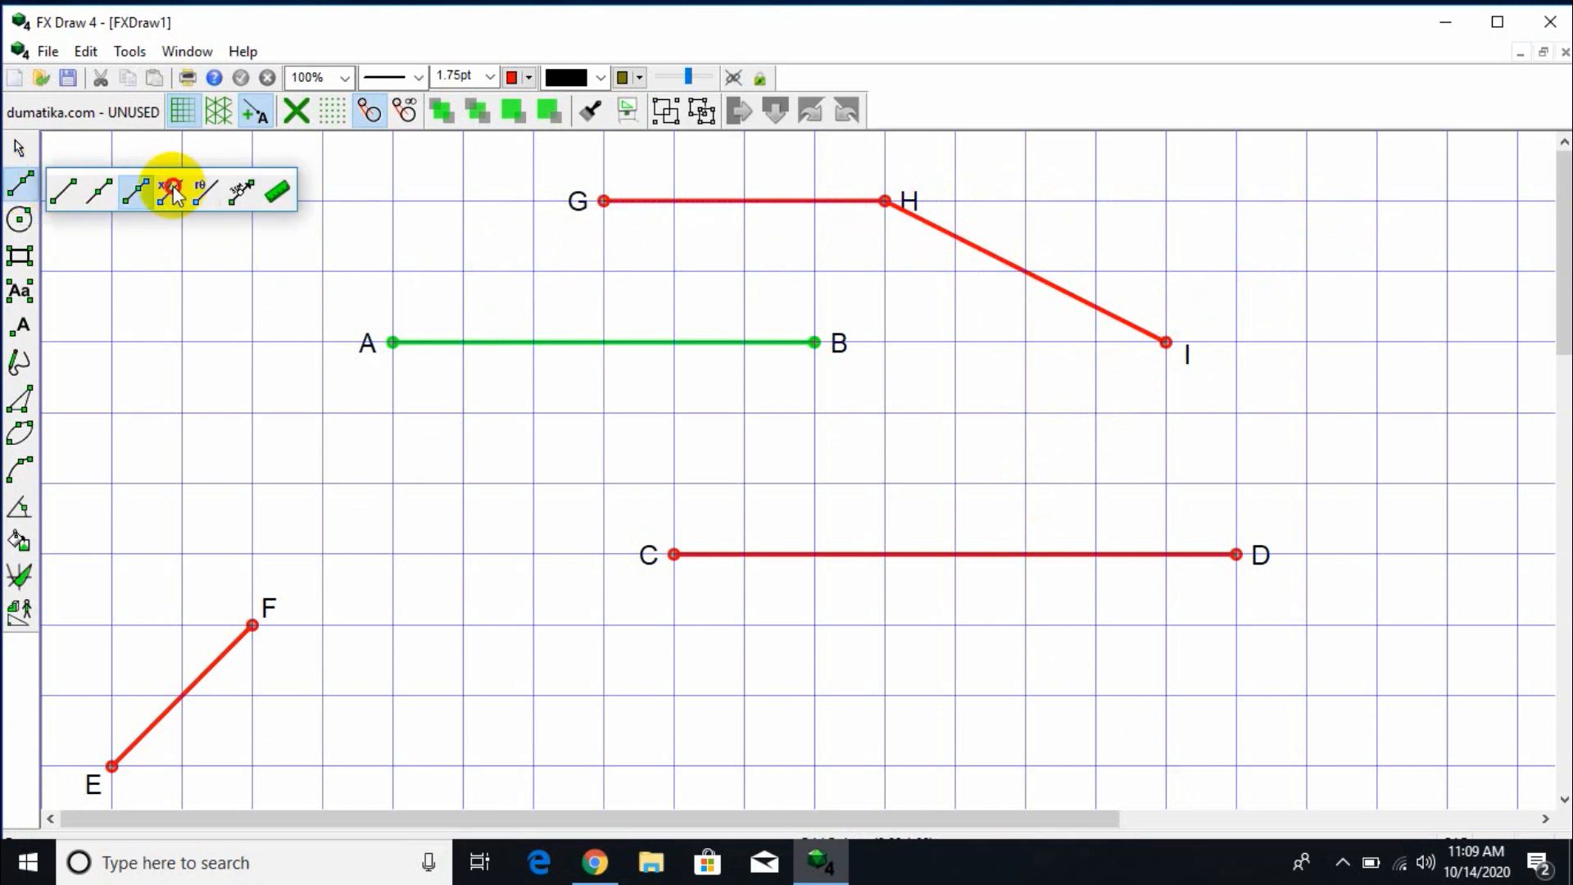
left_click(175, 190)
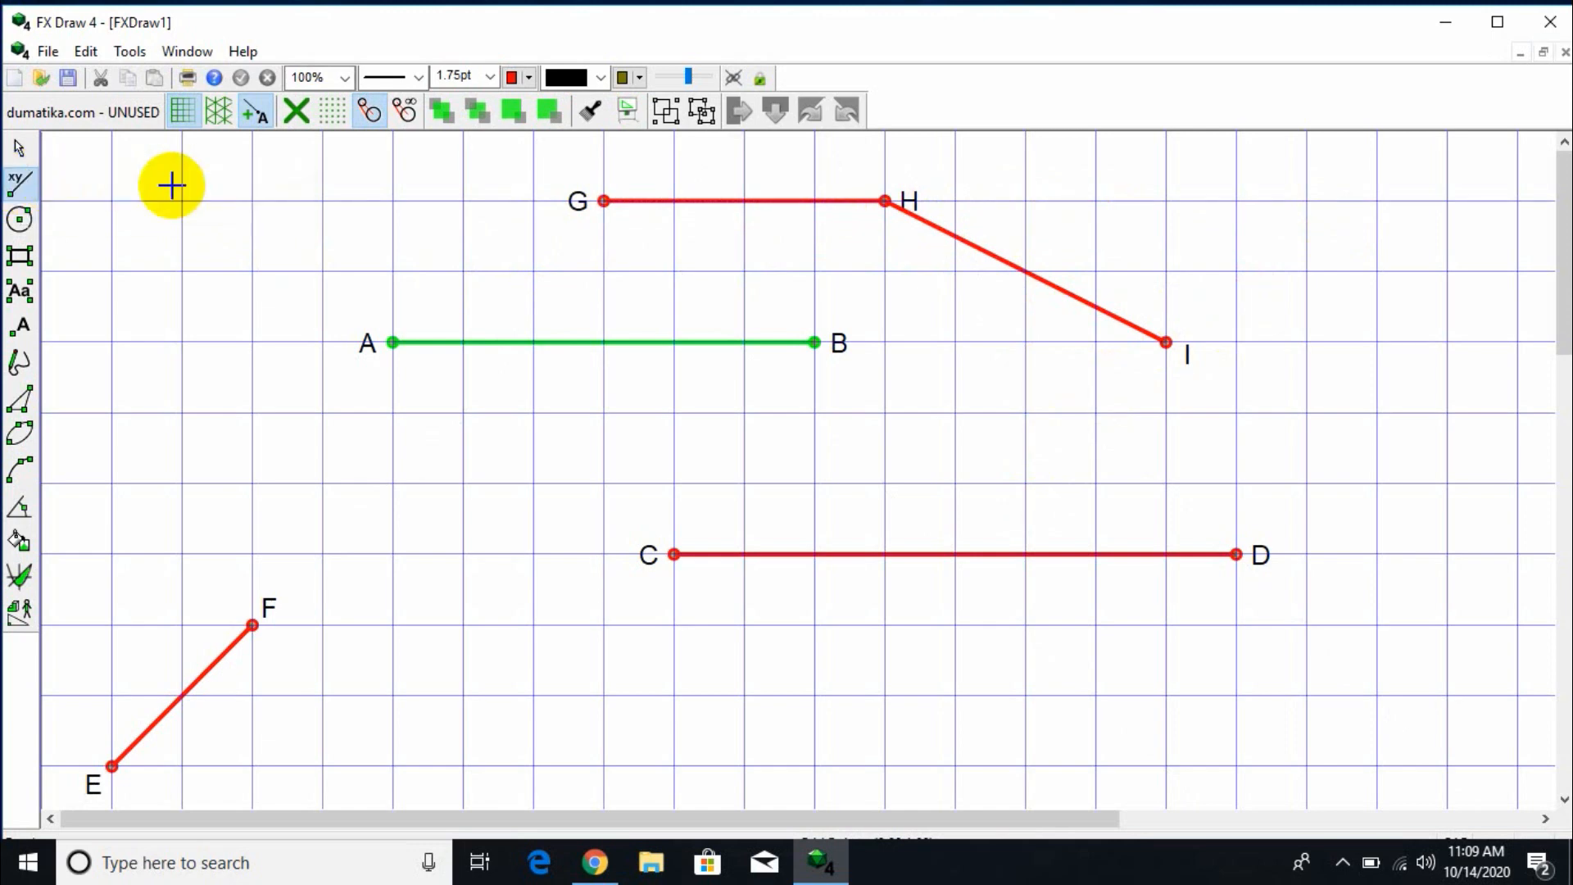
Select all the green and red lines with their labelled points and delete them from the grid.
left_click(17, 152)
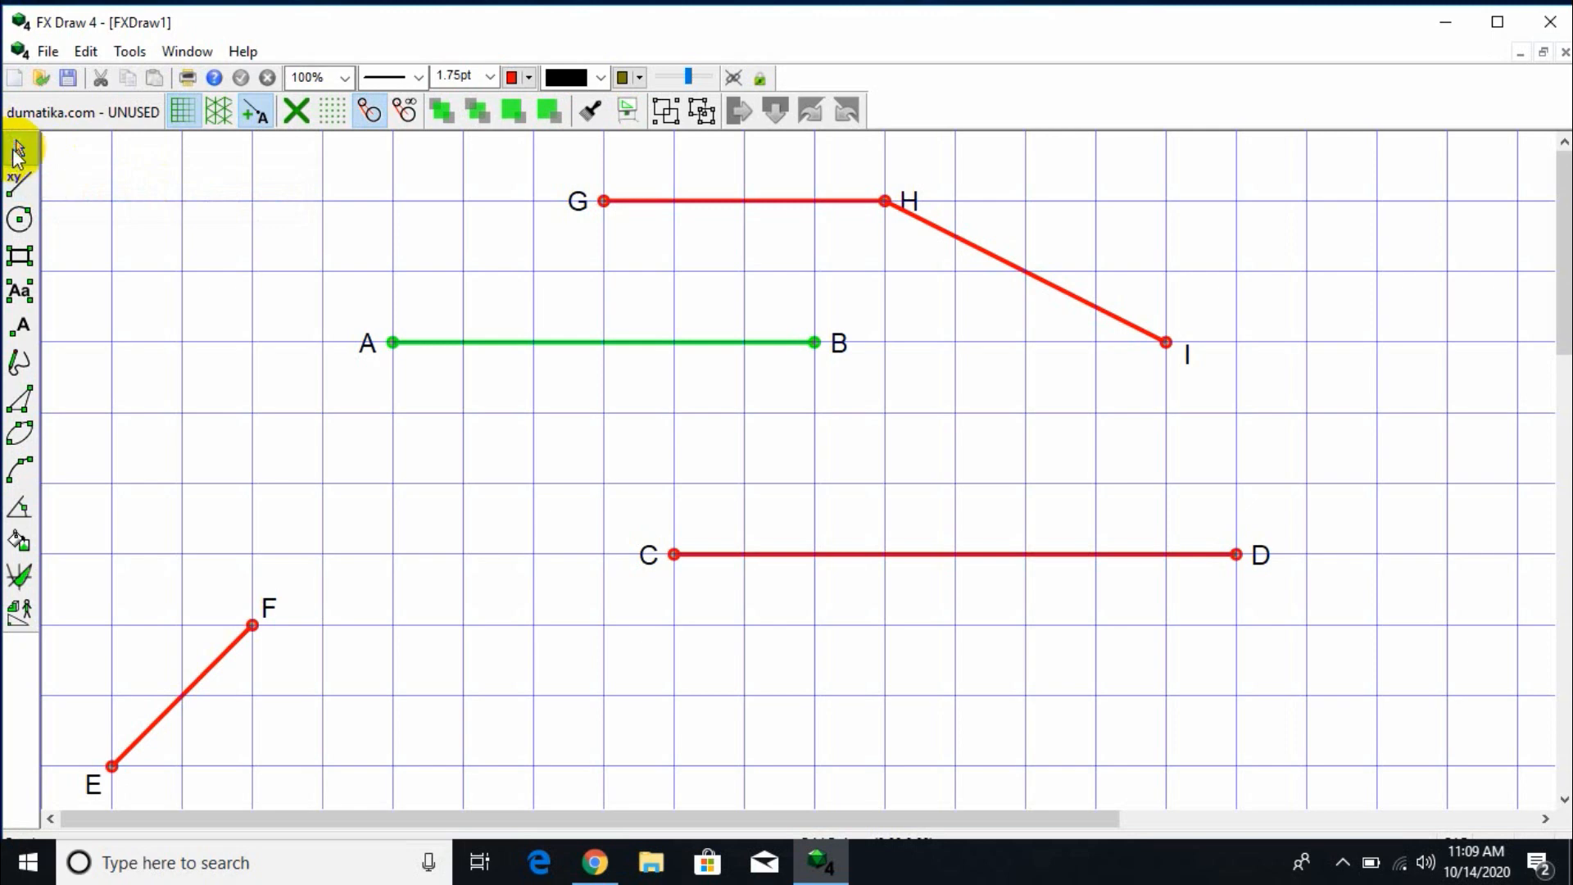
left_click_drag(54, 135, 1398, 810)
key("Delete")
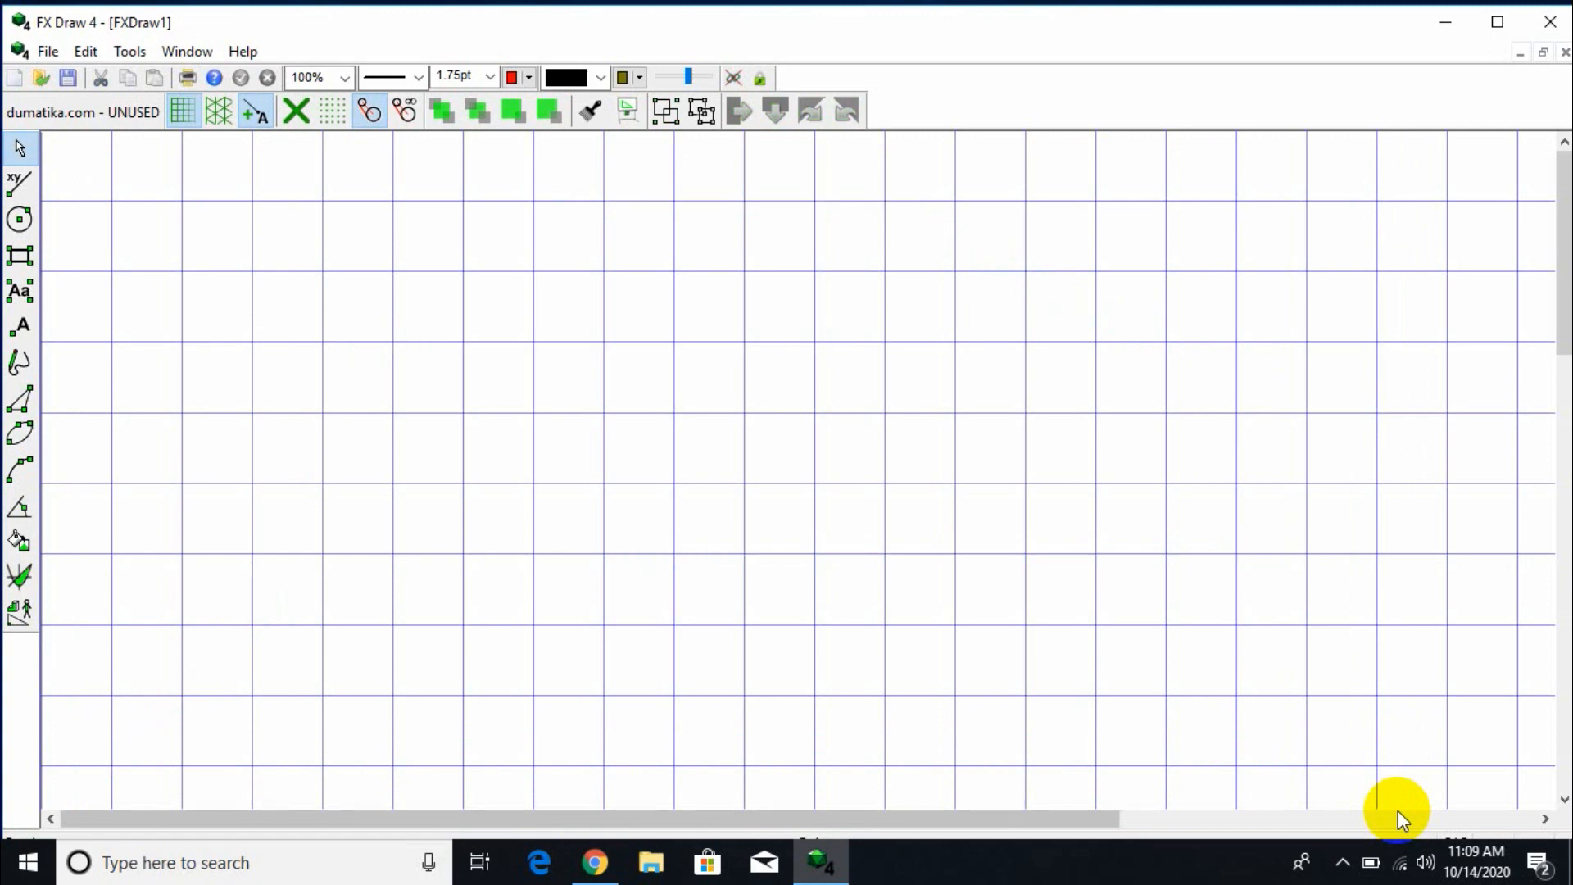
Draw a red line with the xy line tool, setting its offsets to x 8 cm and y 6 cm.
left_click(27, 182)
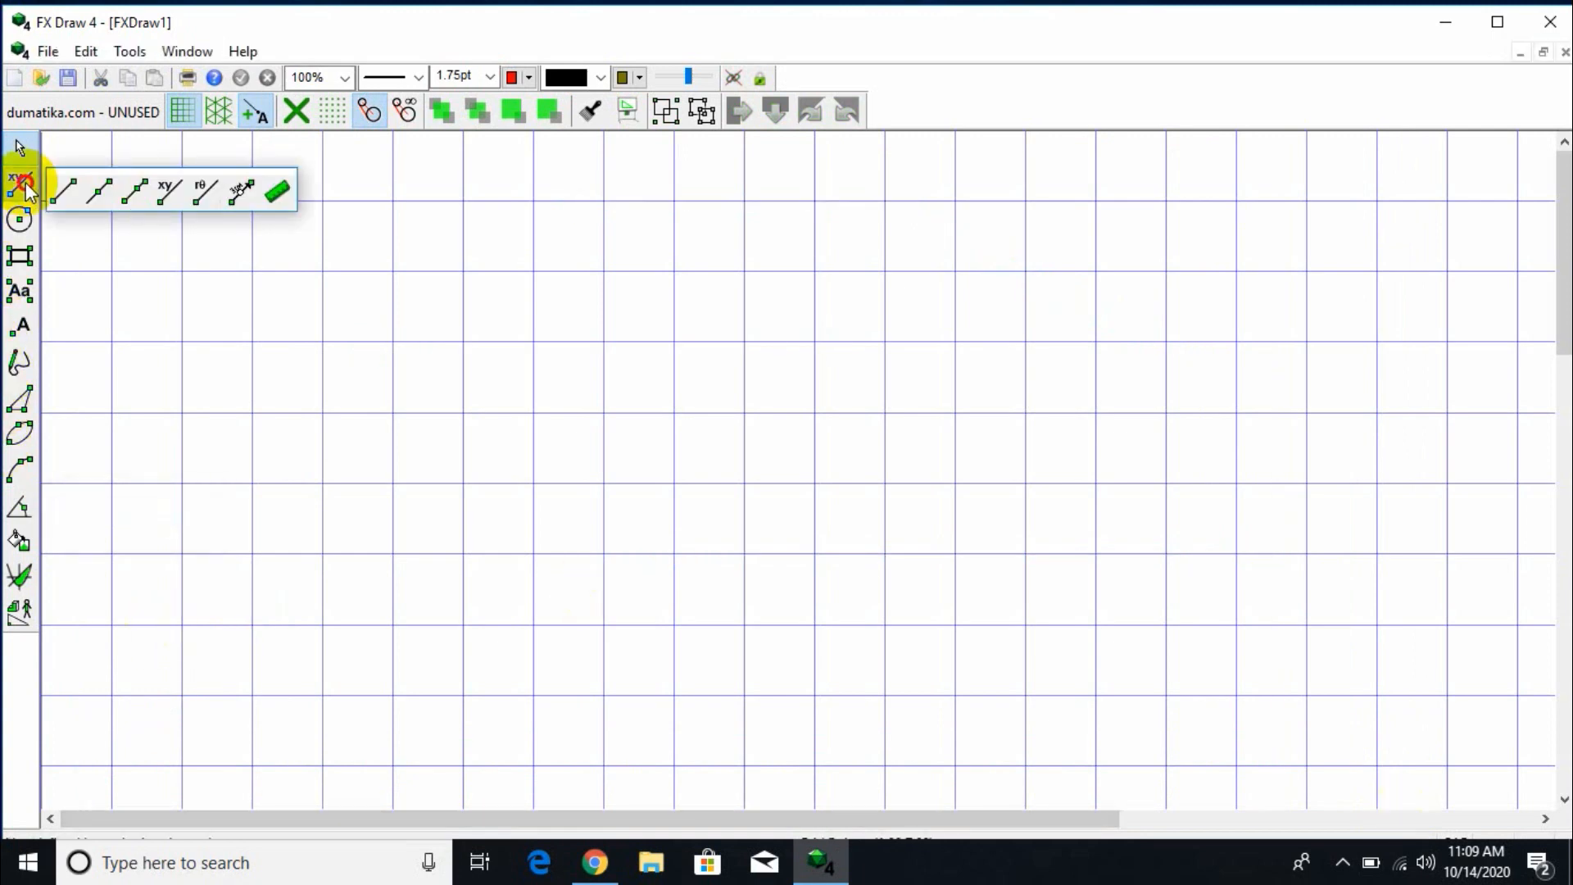
left_click(165, 200)
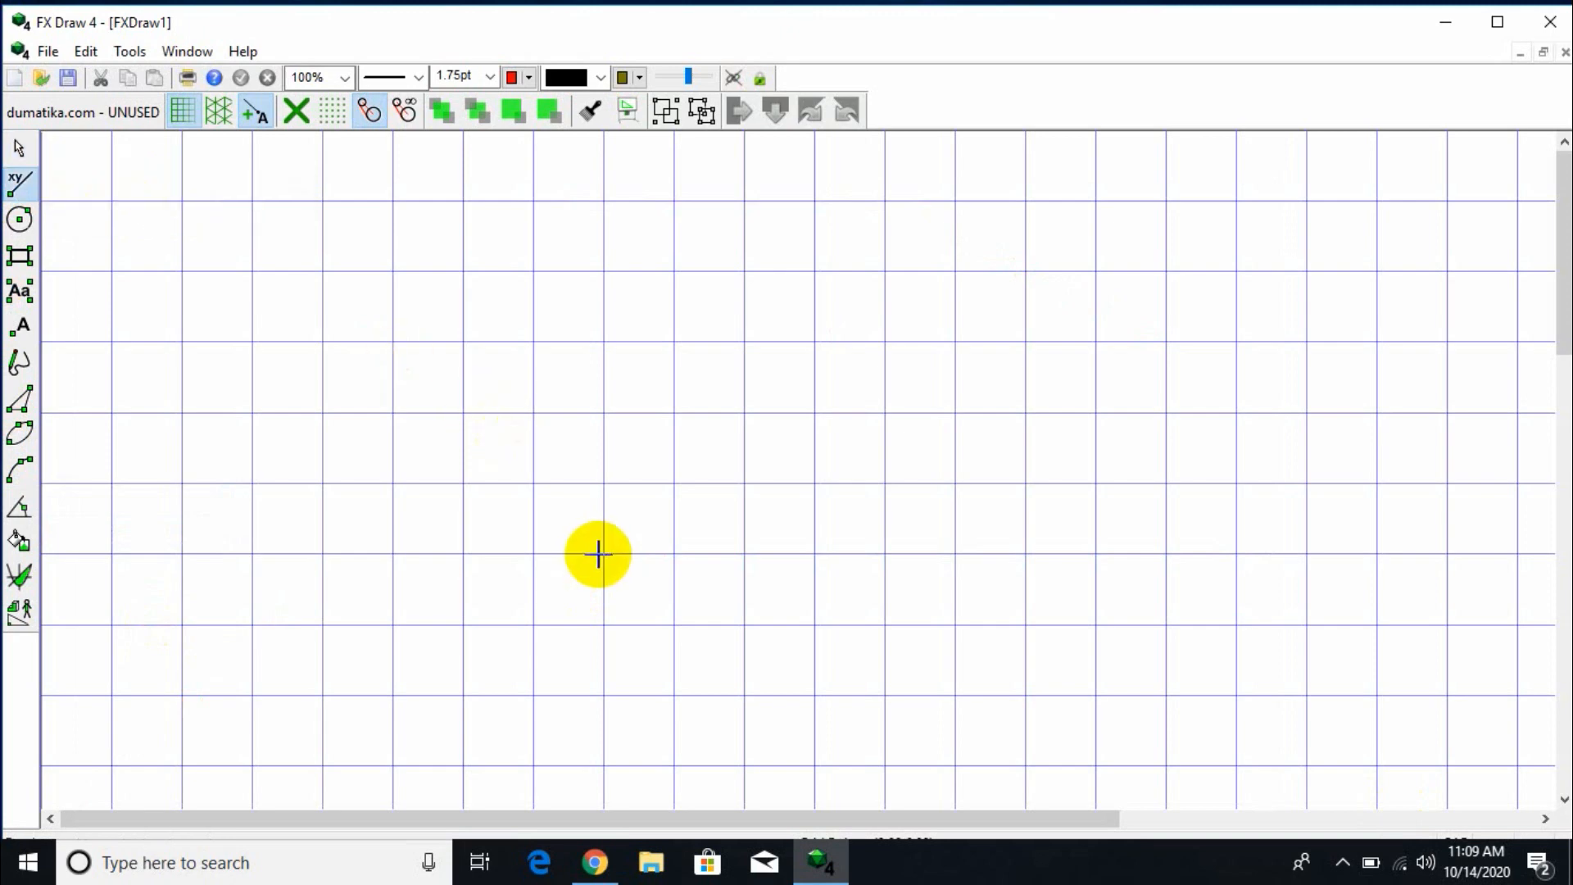
left_click_drag(463, 555, 811, 563)
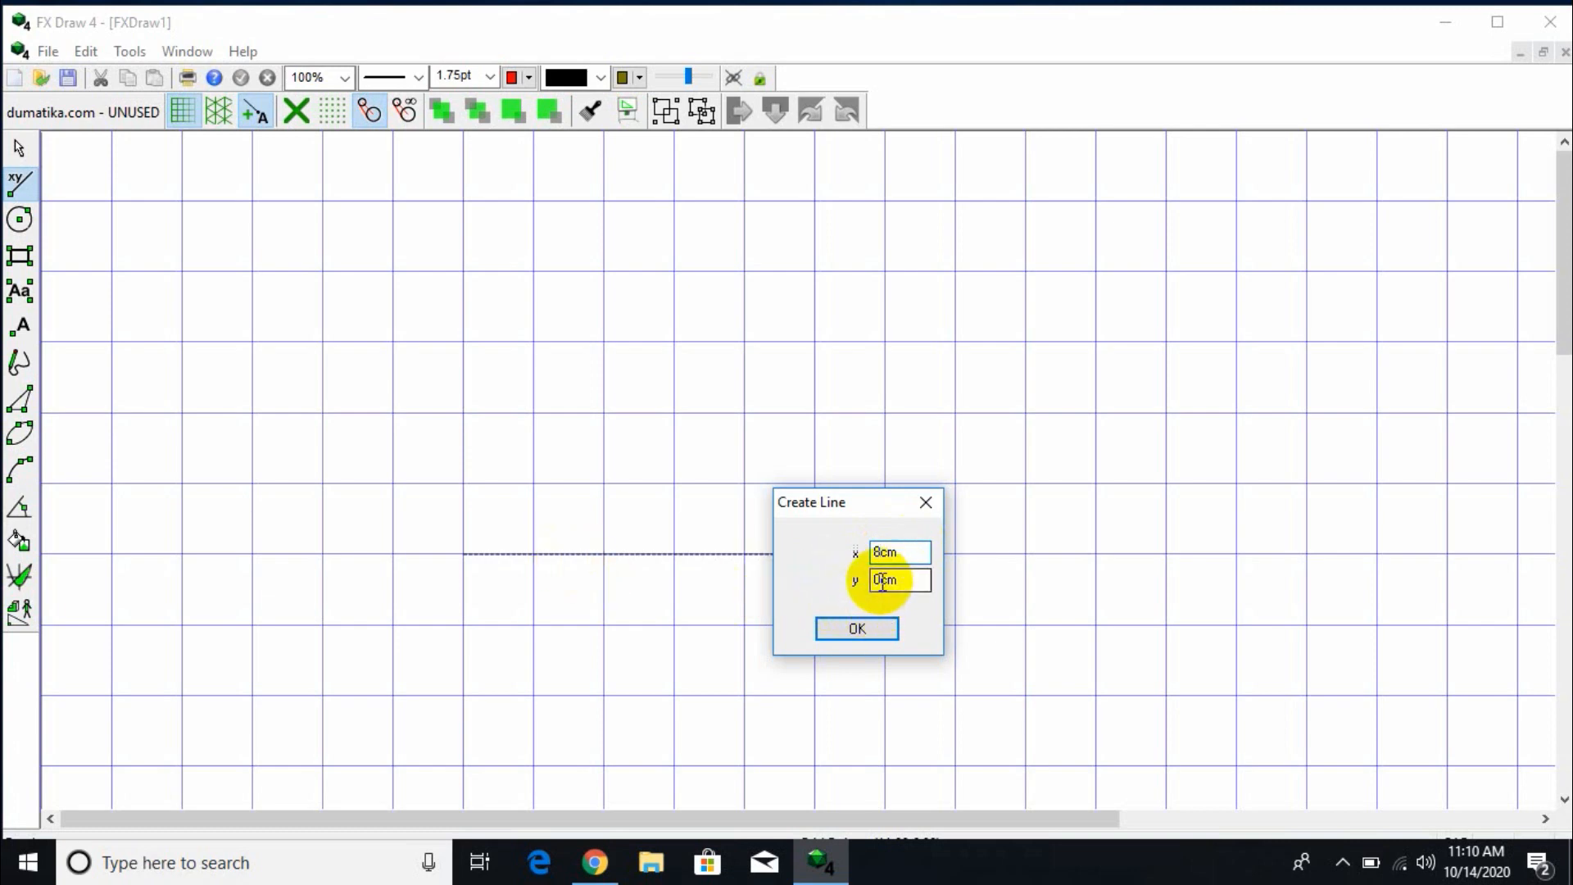
left_click_drag(881, 581, 860, 582)
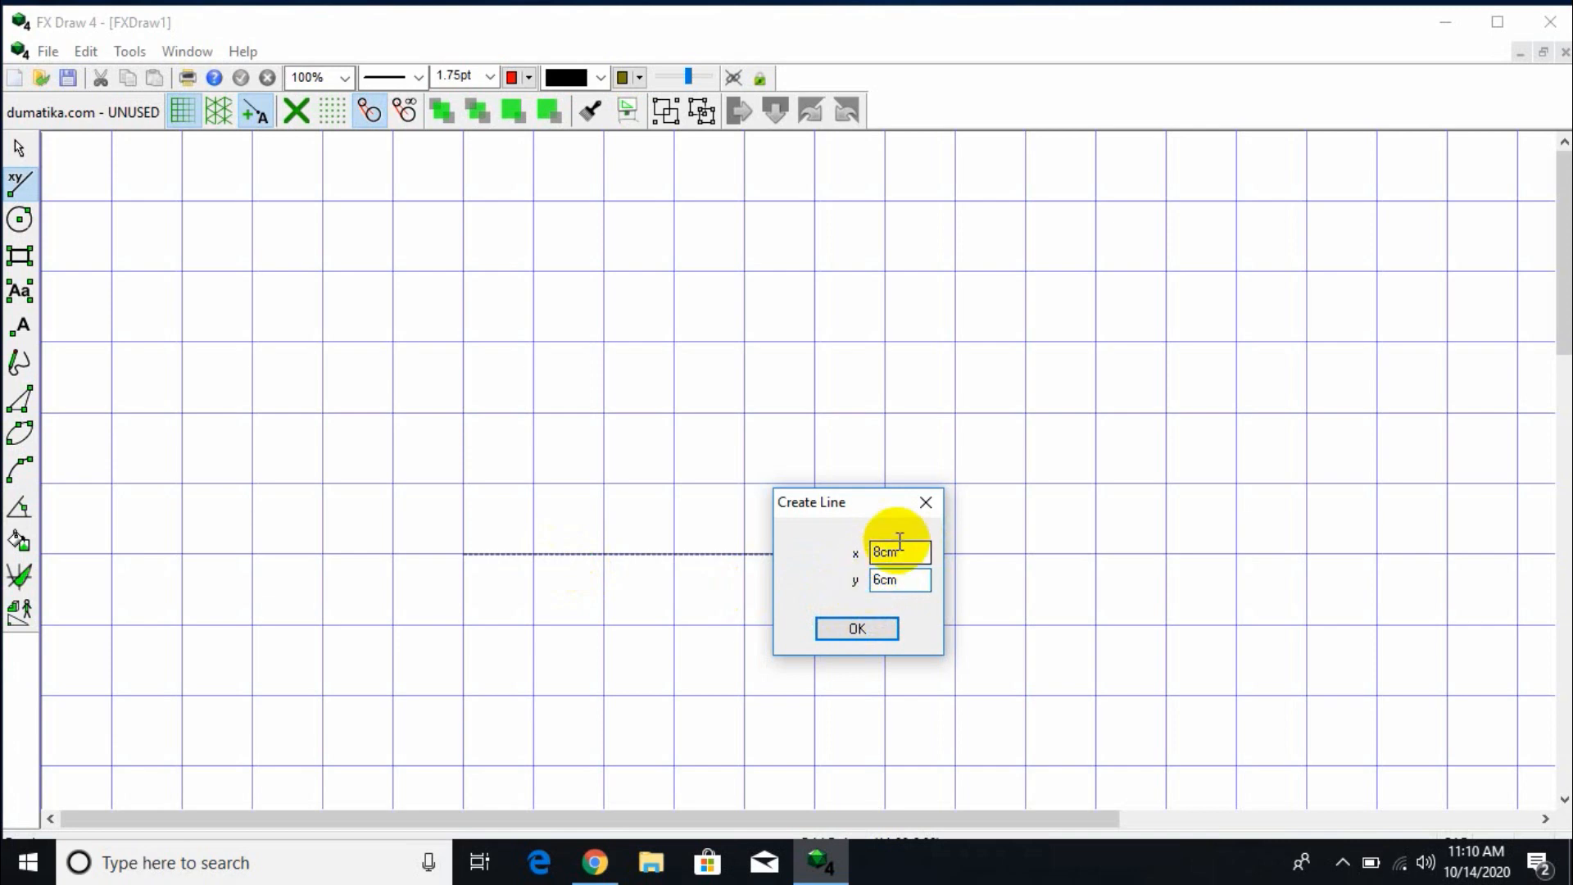
left_click(853, 625)
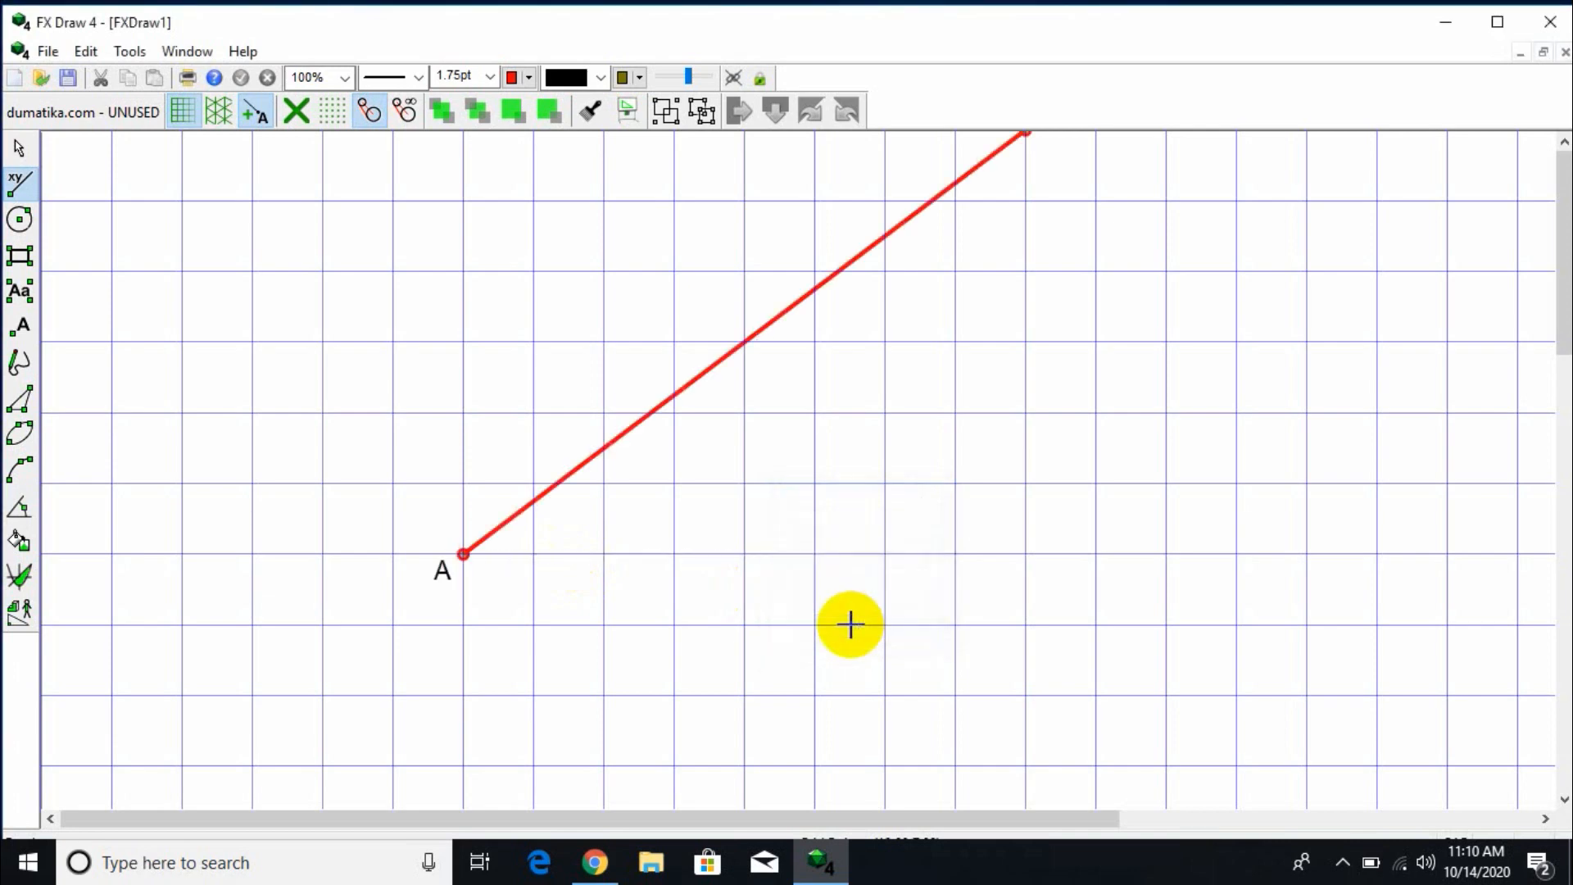
Draw three red arrow-ended lines around the sloping line: a six-square horizontal one, a long diagonal down-left, and a shorter one pointing up-left.
left_click(19, 148)
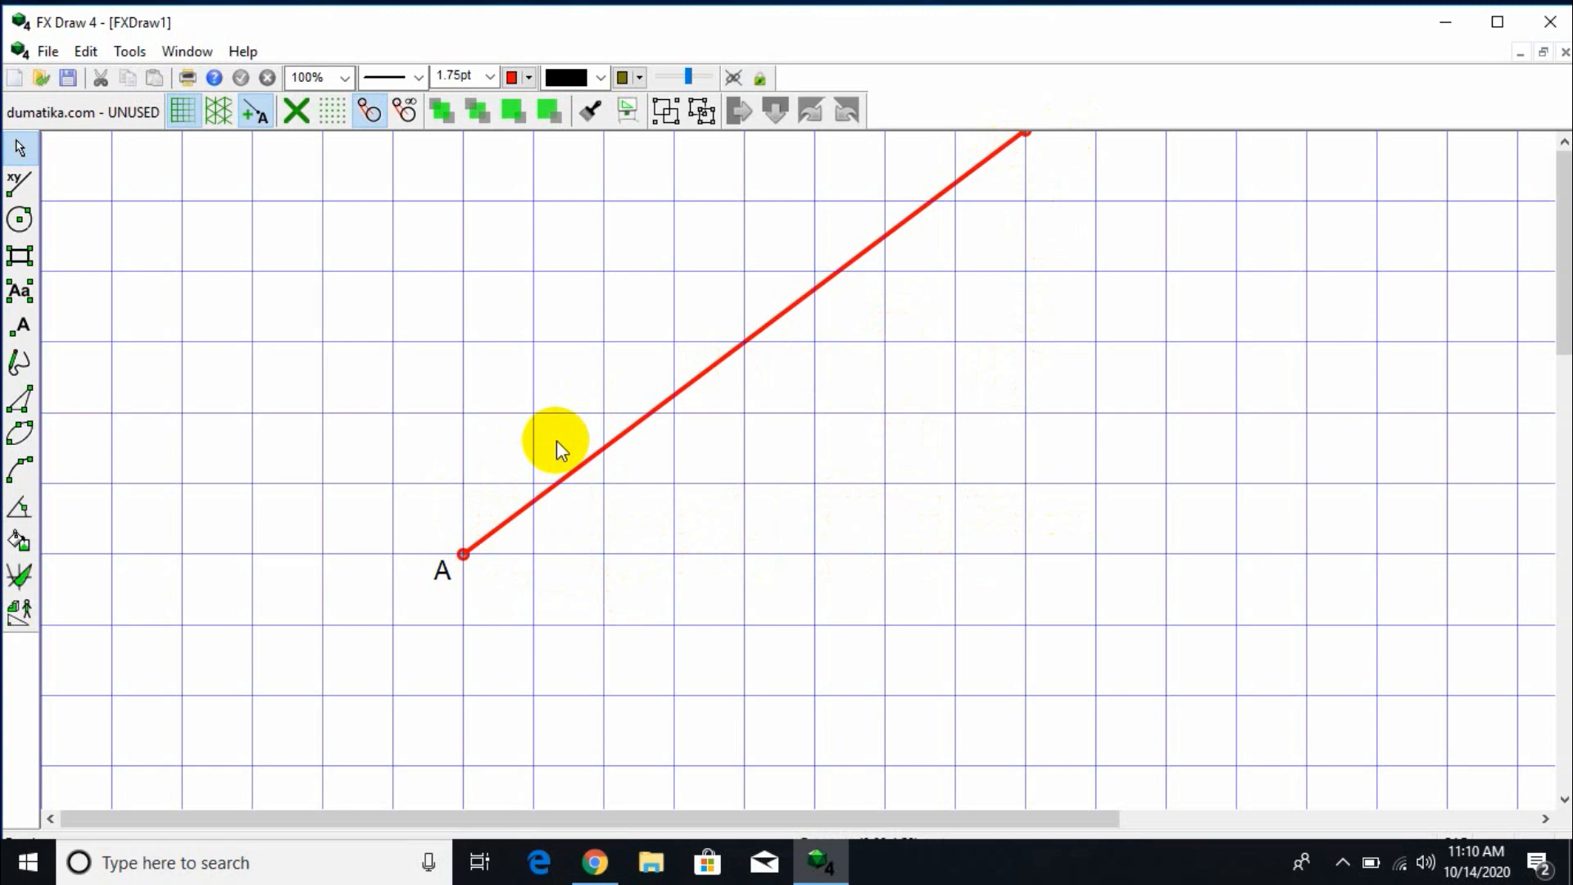
left_click(18, 178)
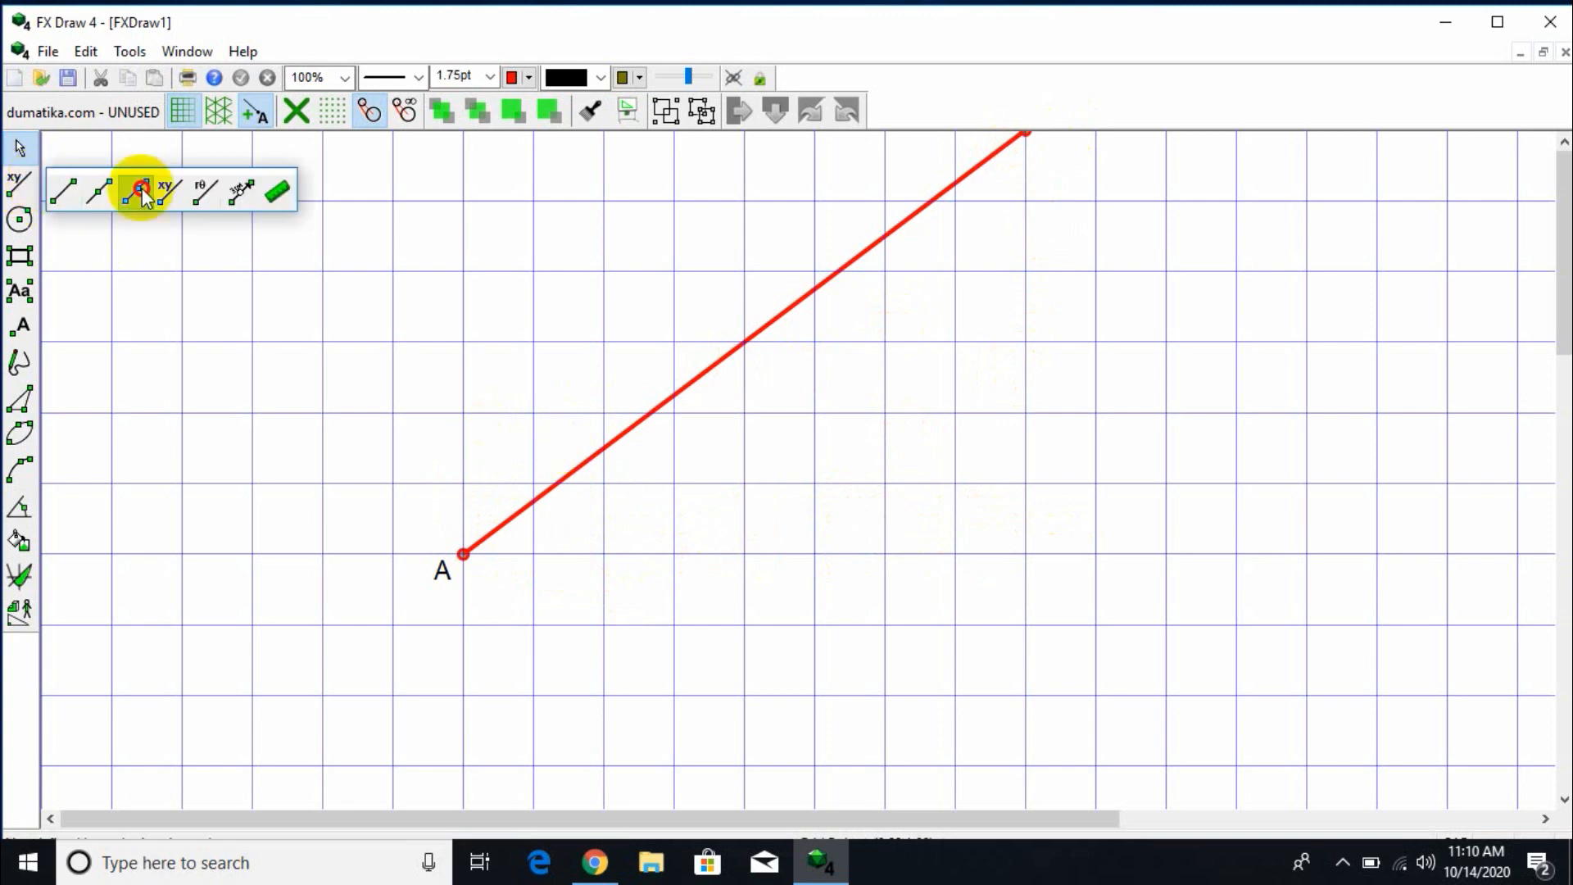
left_click(240, 197)
left_click(249, 191)
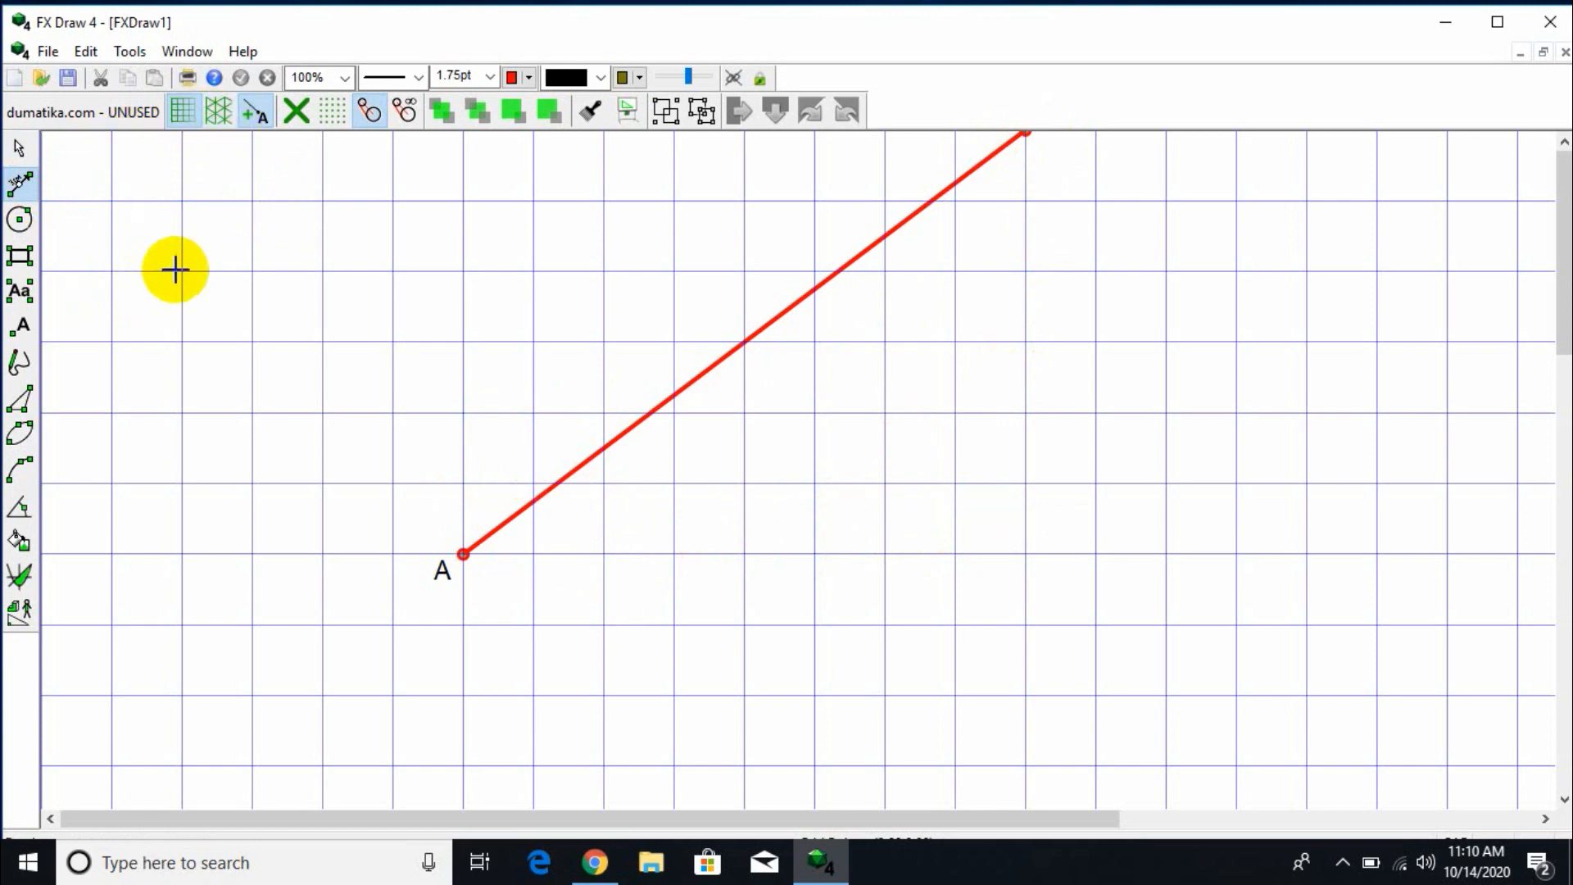
left_click_drag(111, 271, 529, 272)
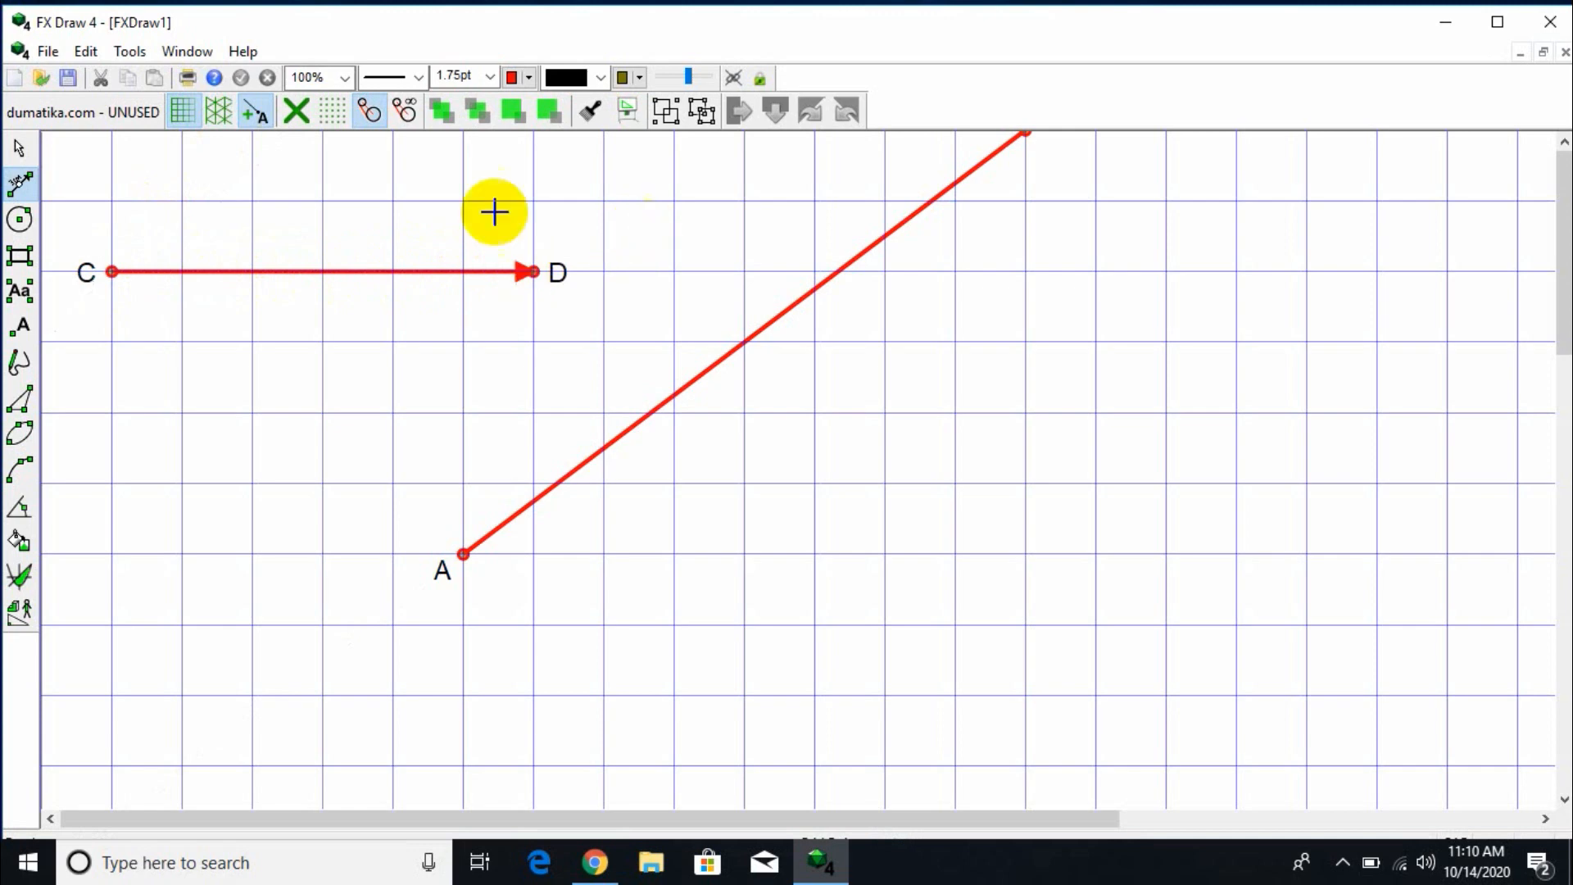
left_click_drag(1166, 270, 673, 695)
left_click_drag(1376, 624, 1012, 561)
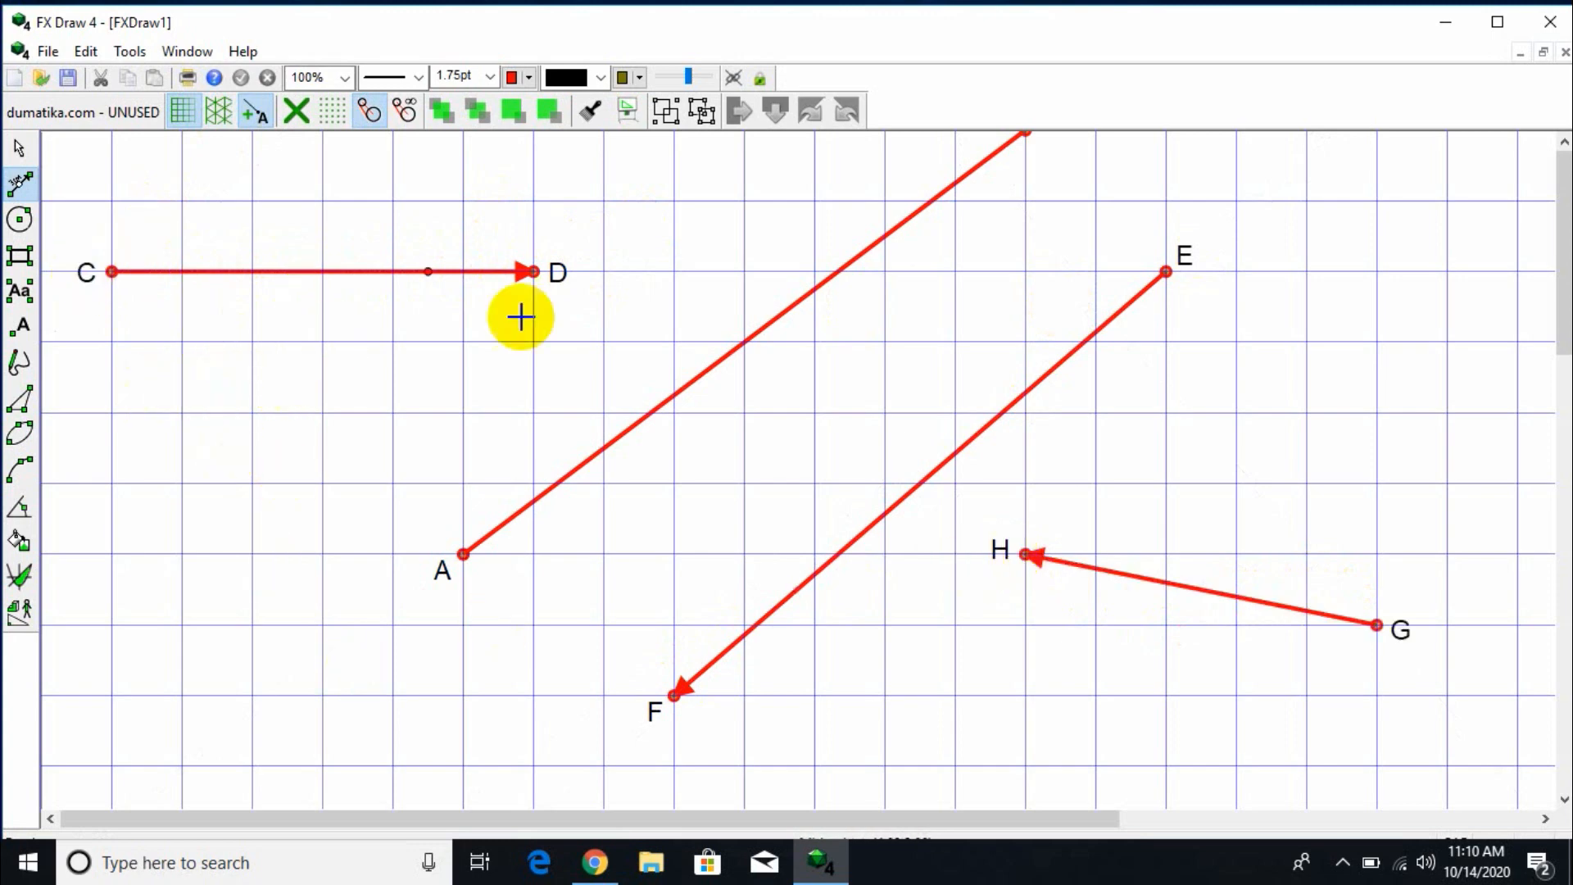
Add solid arrowheads to both the start and the end of the sloping line from point A.
left_click(20, 150)
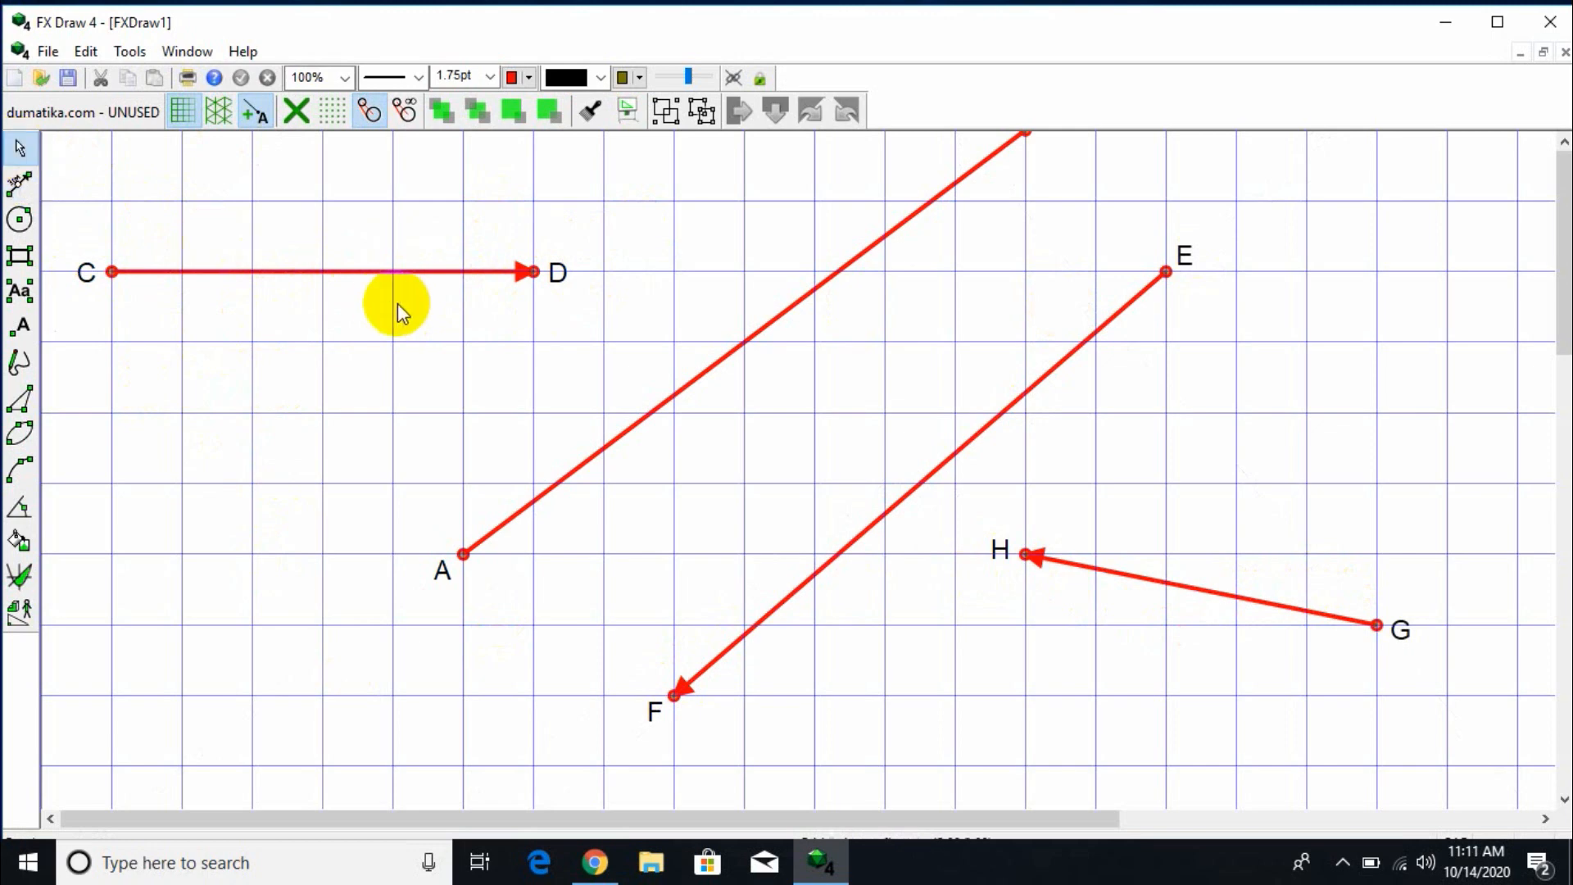
left_click(663, 400)
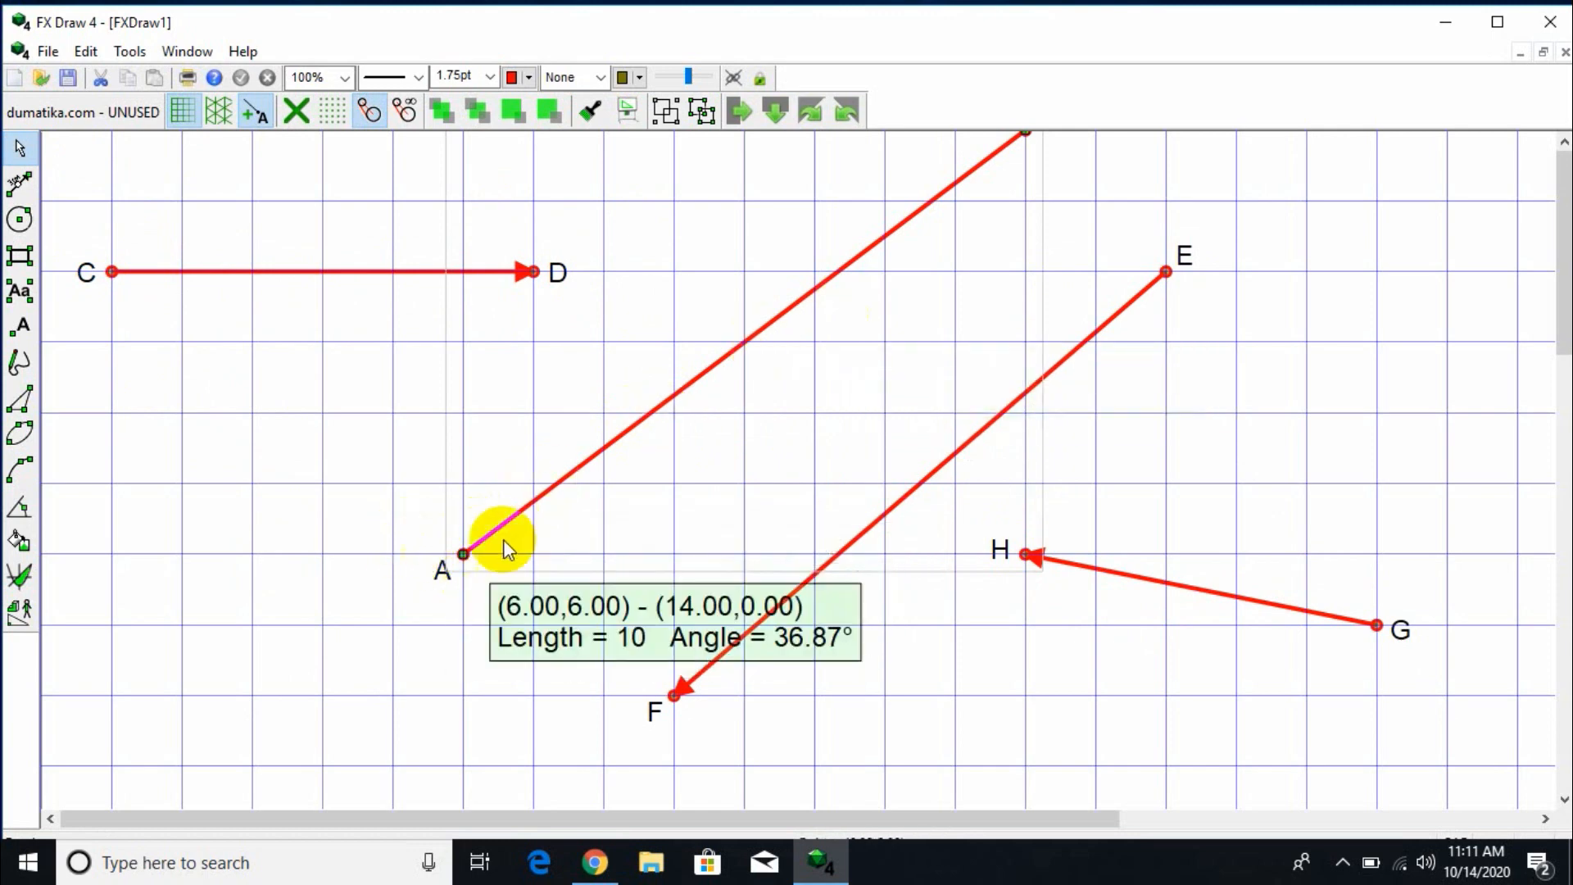
right_click(588, 455)
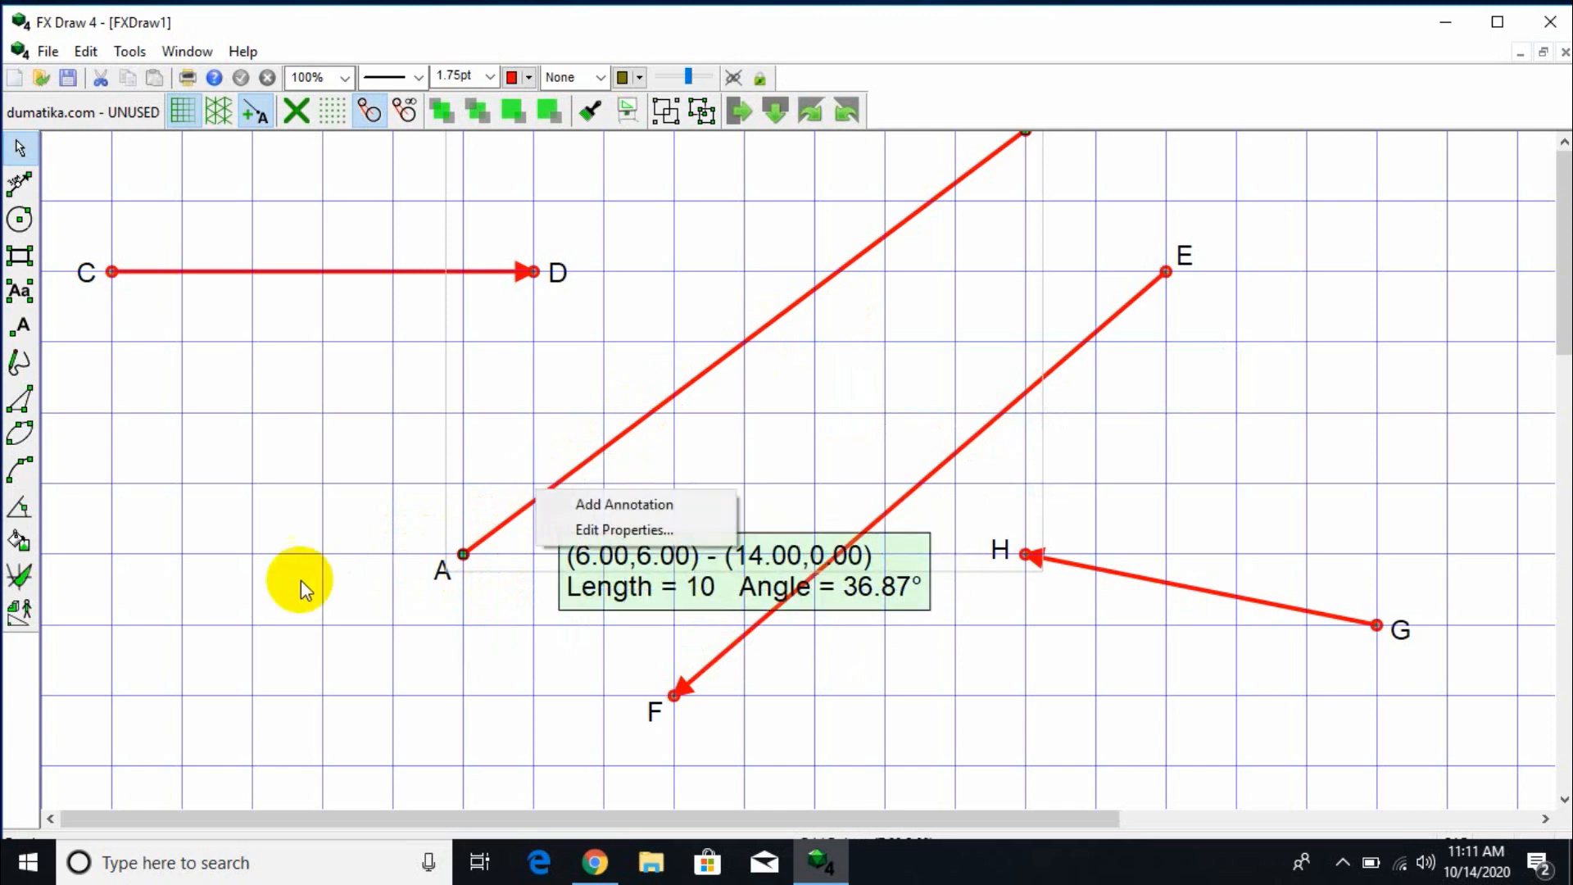
left_click(300, 582)
double_click(616, 432)
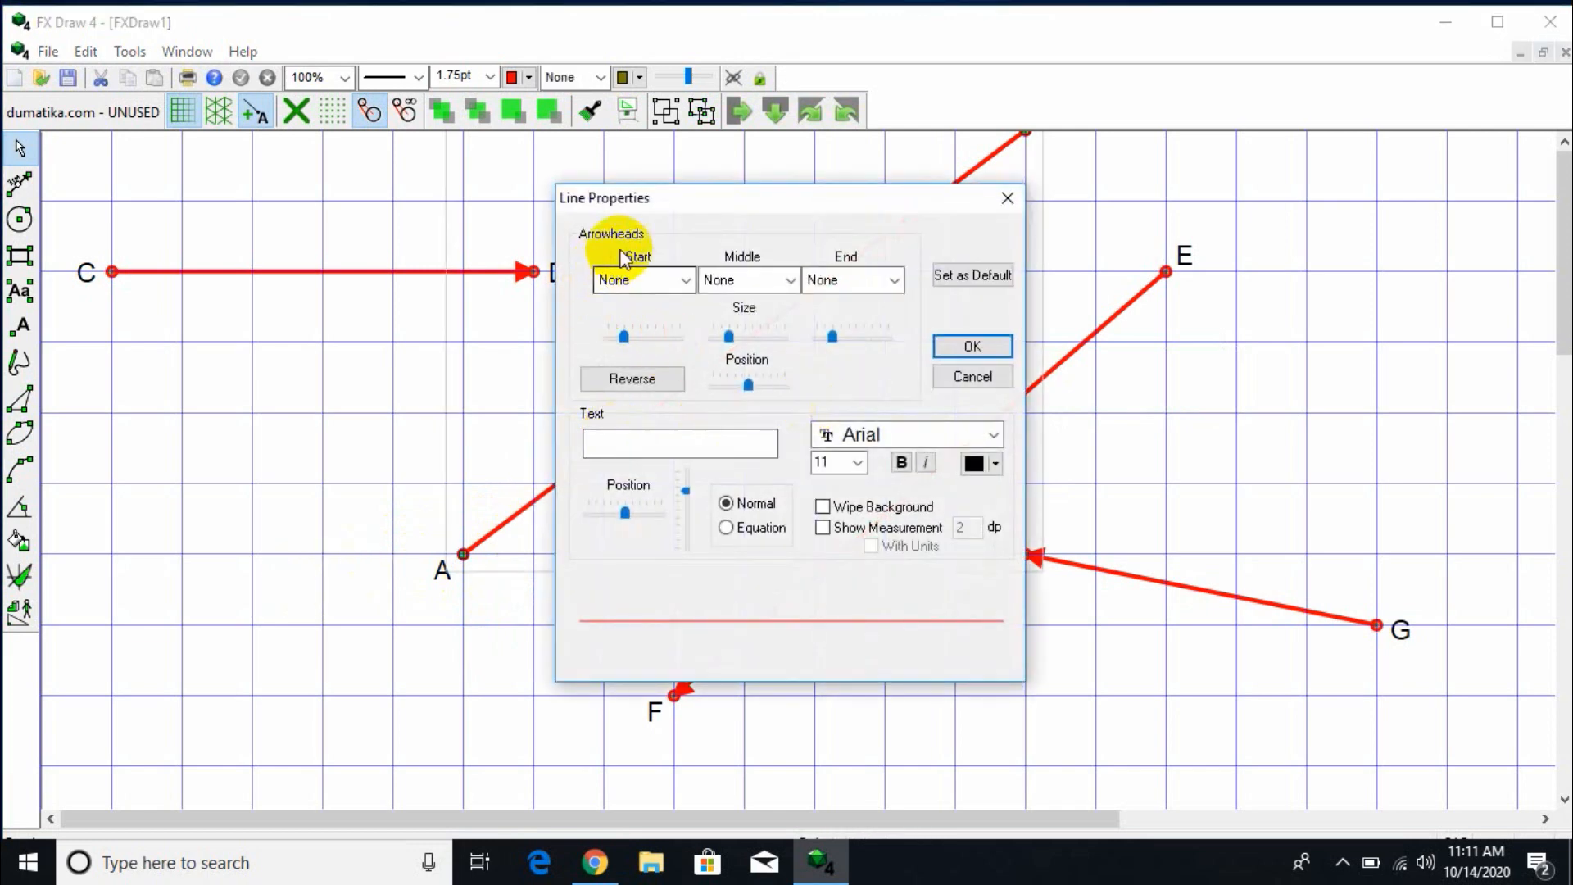
left_click(687, 281)
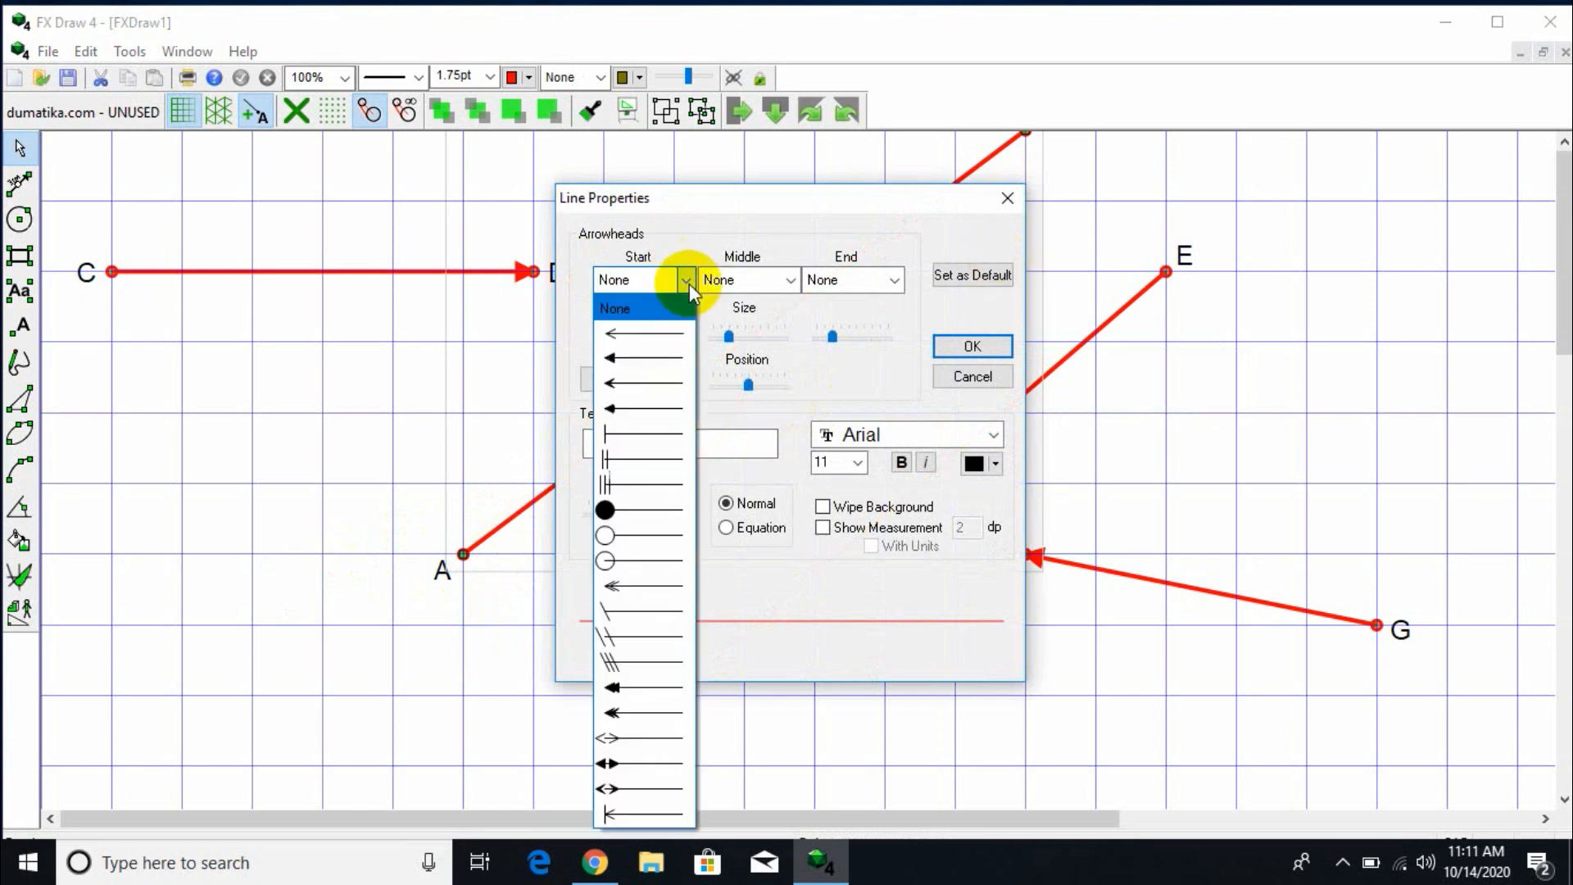
left_click(642, 366)
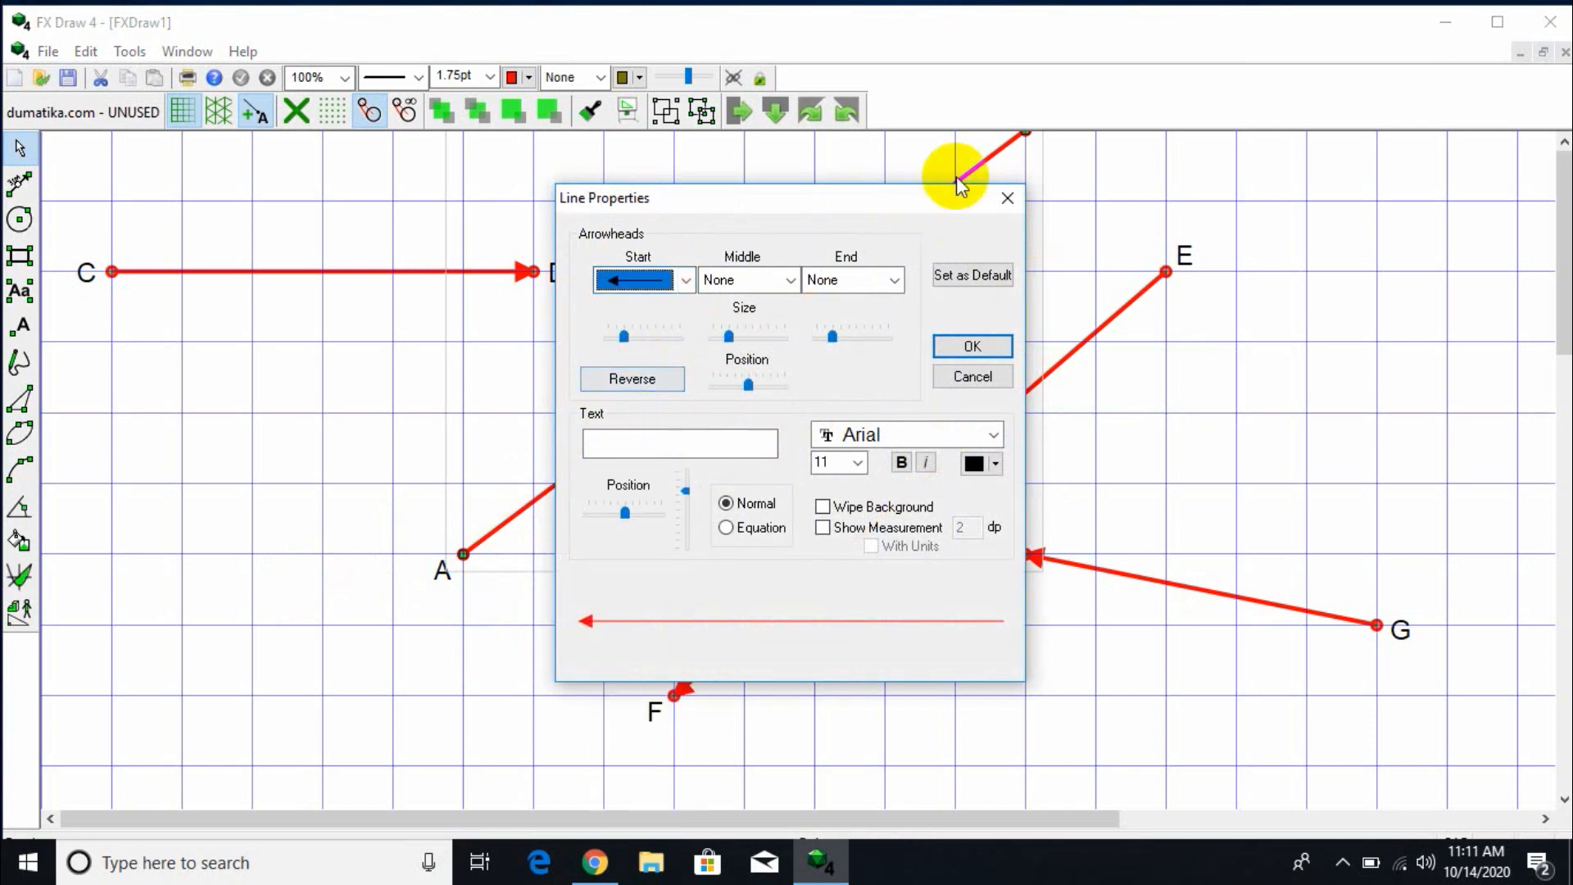
left_click(894, 287)
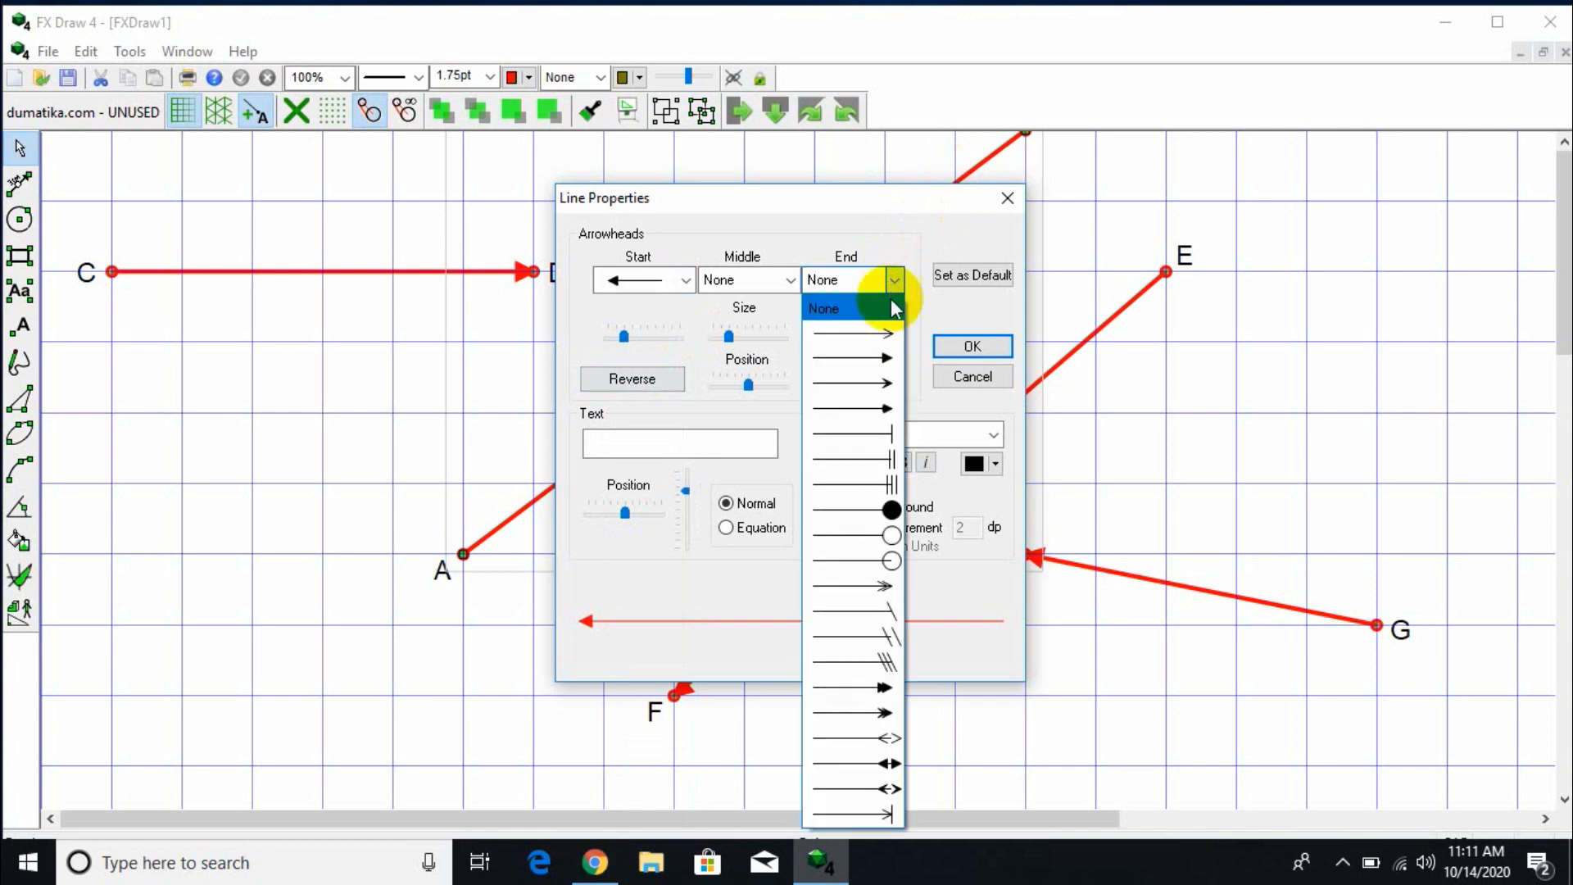
left_click(899, 365)
left_click(973, 346)
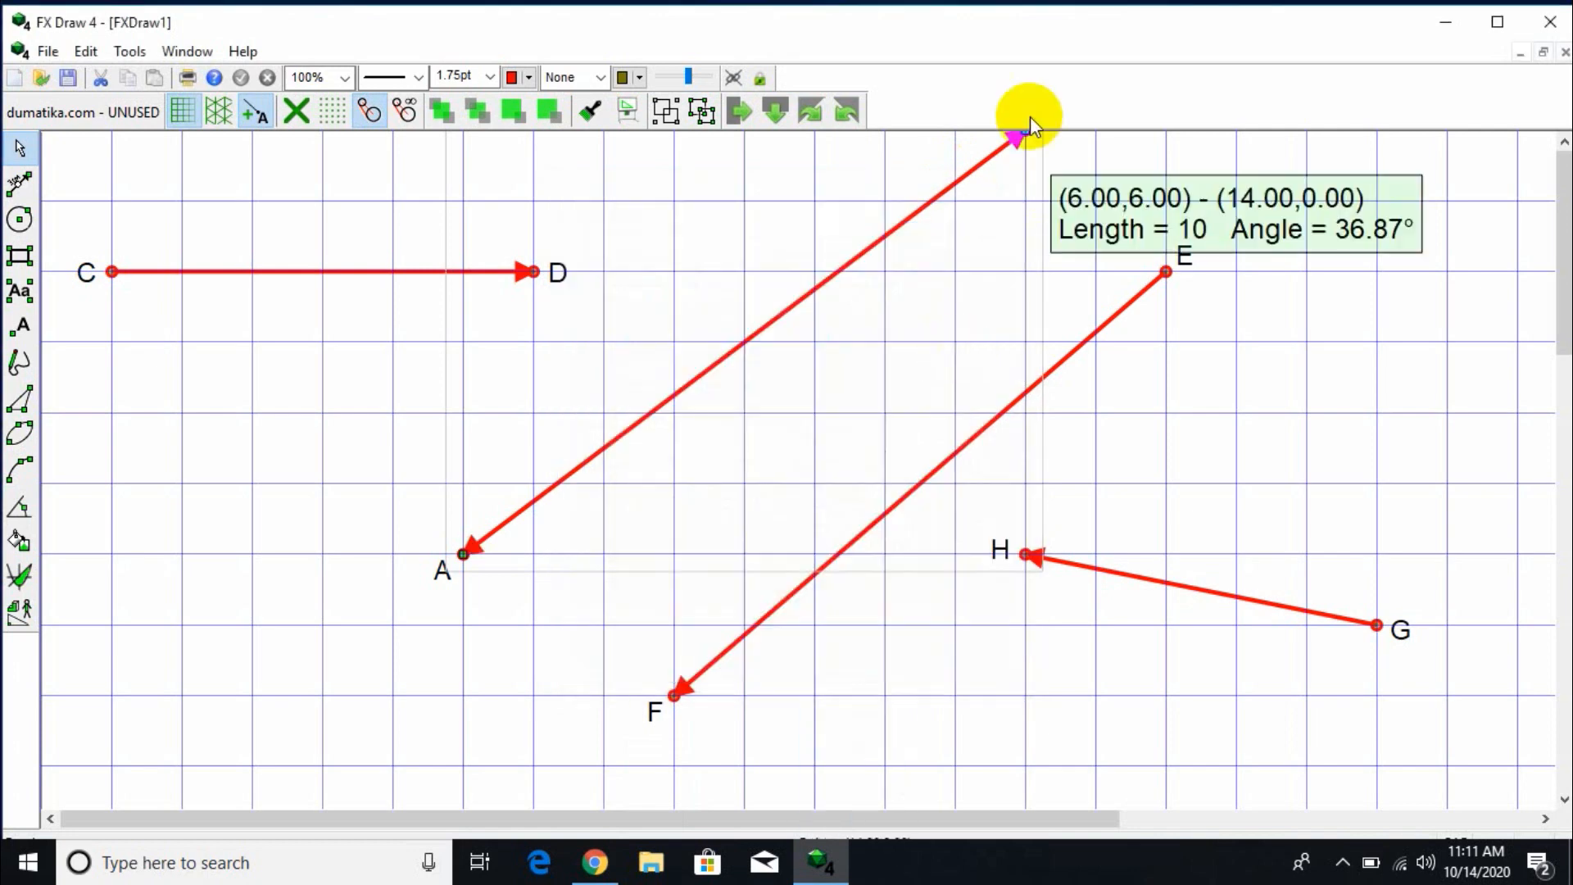
Add a solid arrowhead to the middle of the double-ended sloping line from point A.
double_click(798, 306)
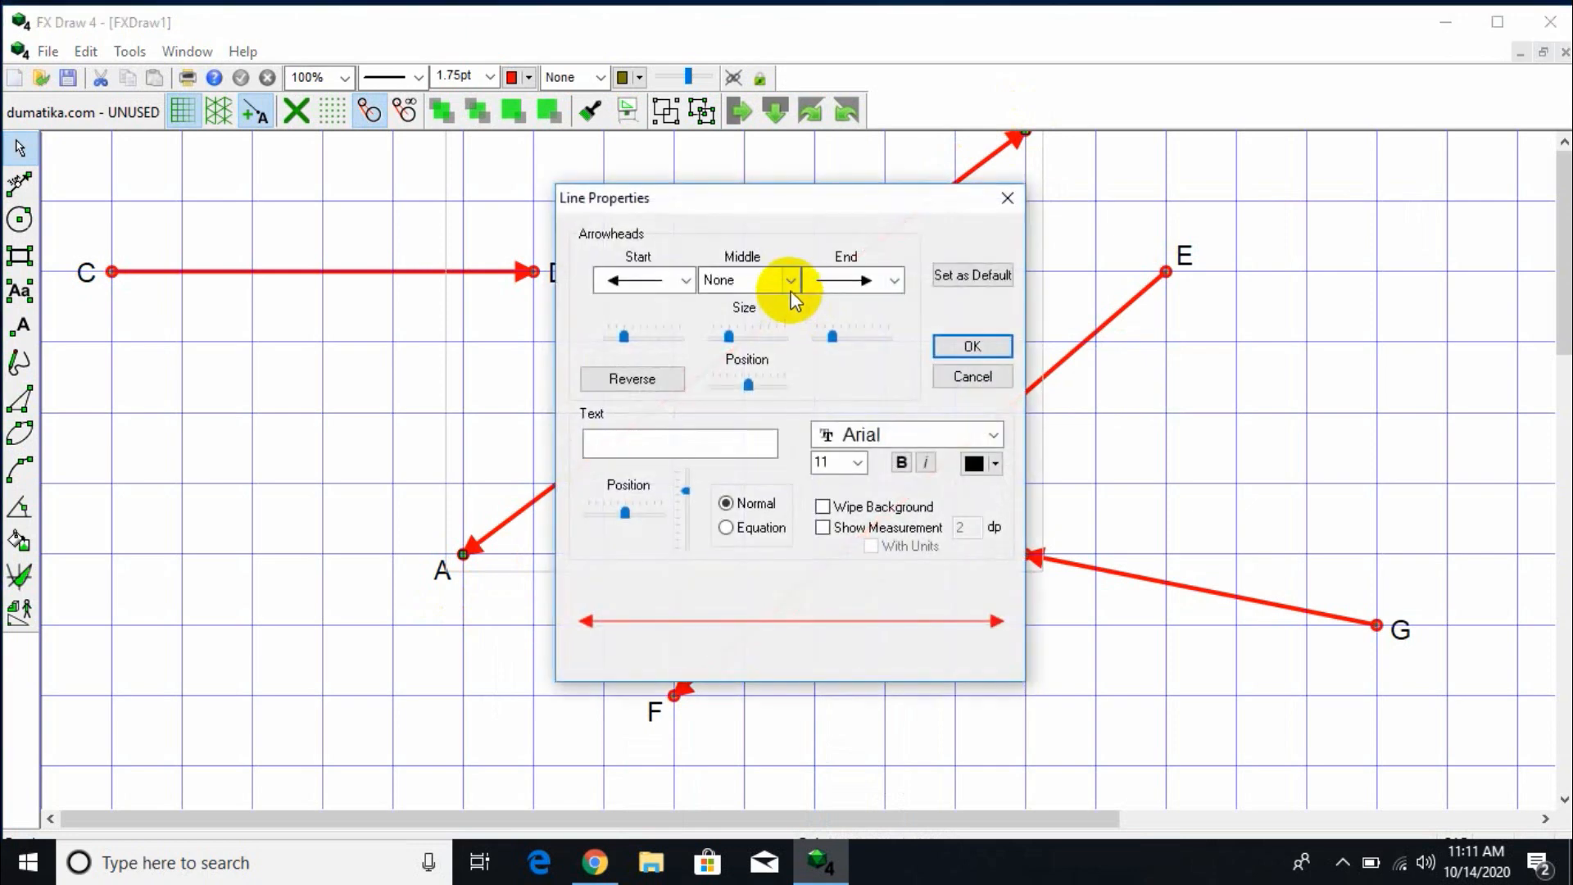
left_click(790, 288)
left_click(770, 349)
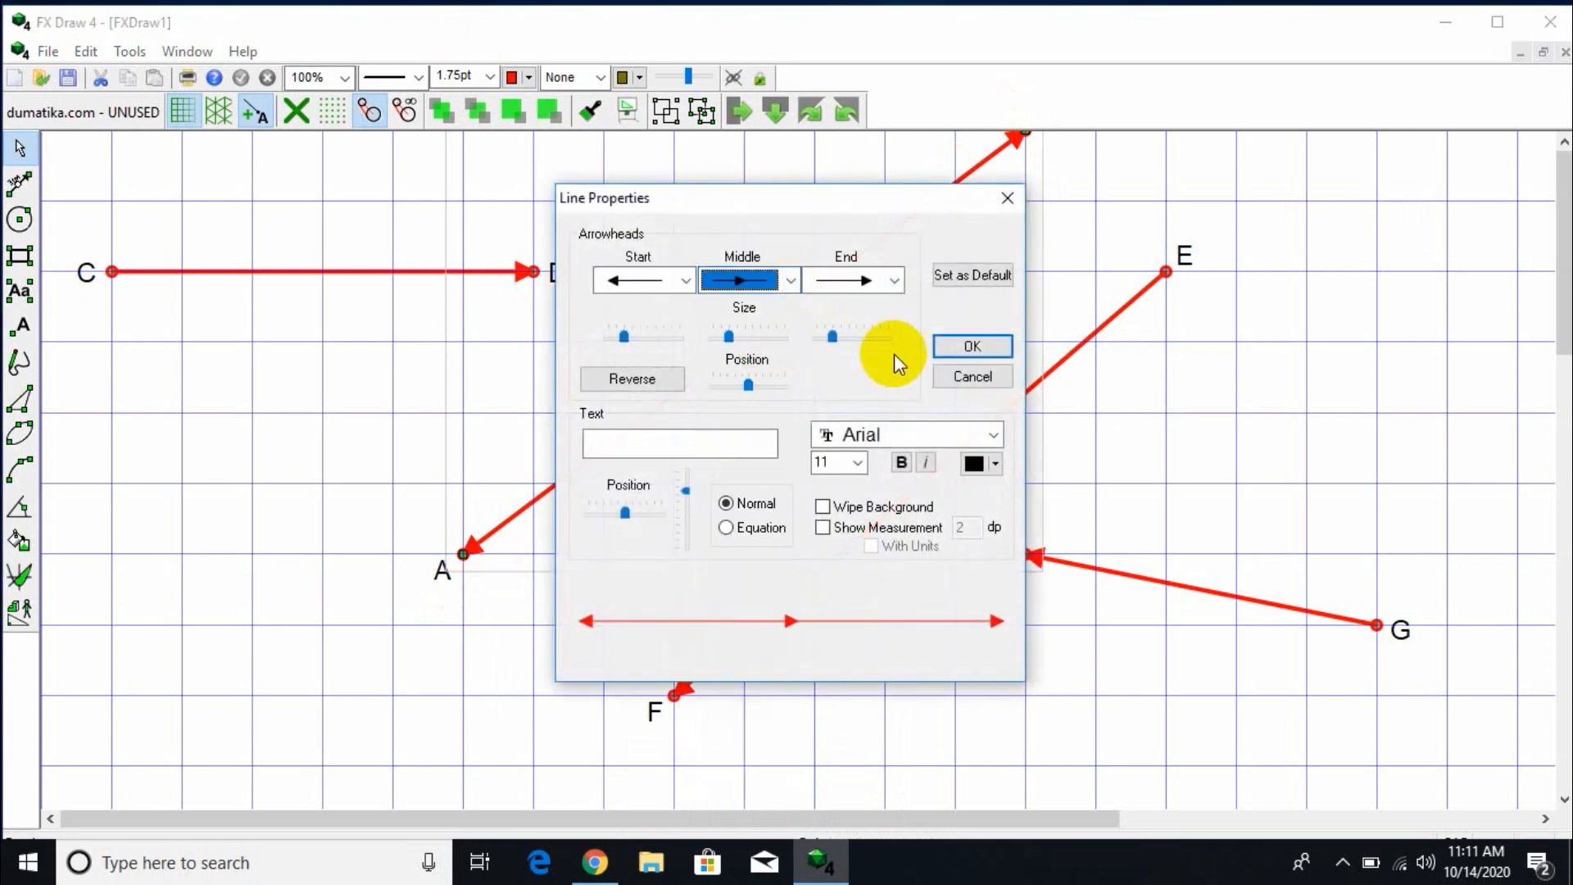
left_click(953, 346)
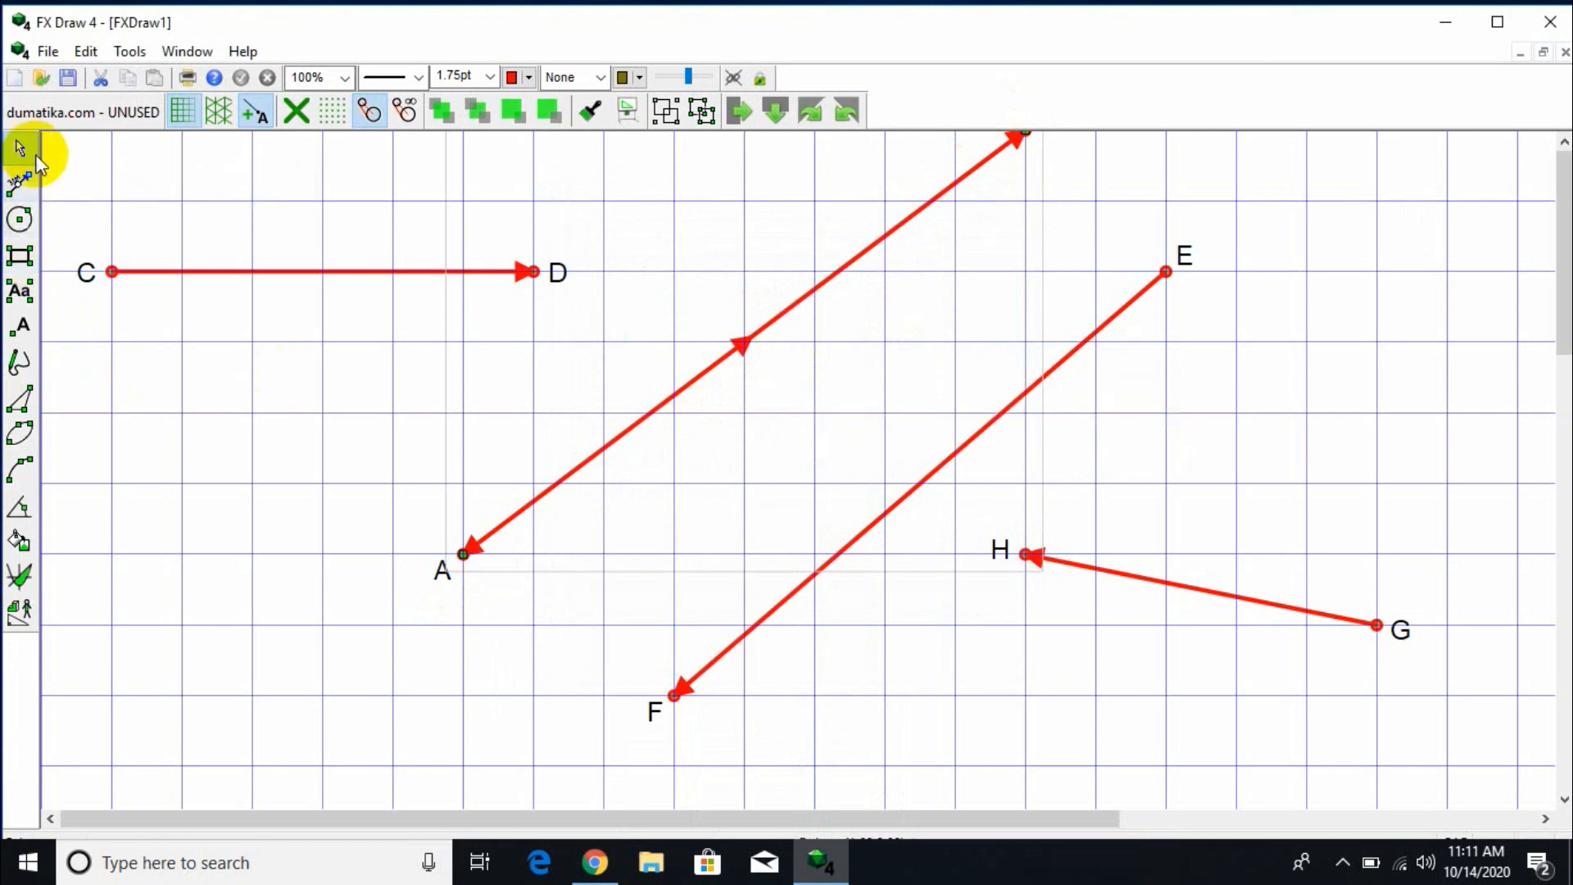
Delete all the arrow lines from the grid, including the sloping line with three arrowheads.
mouse_move(18, 178)
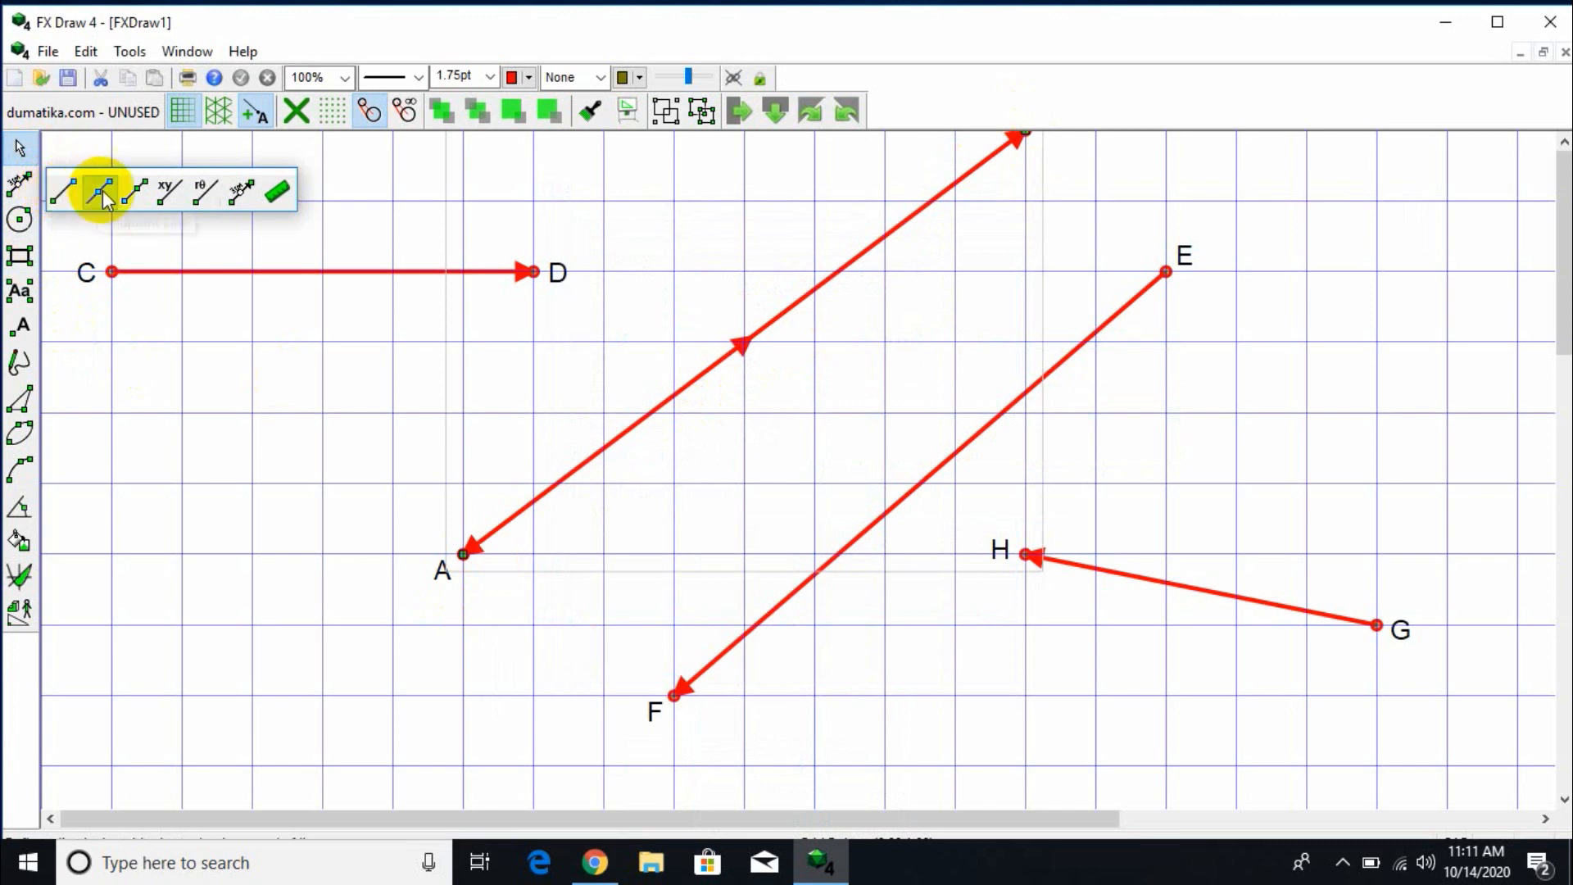
left_click(279, 193)
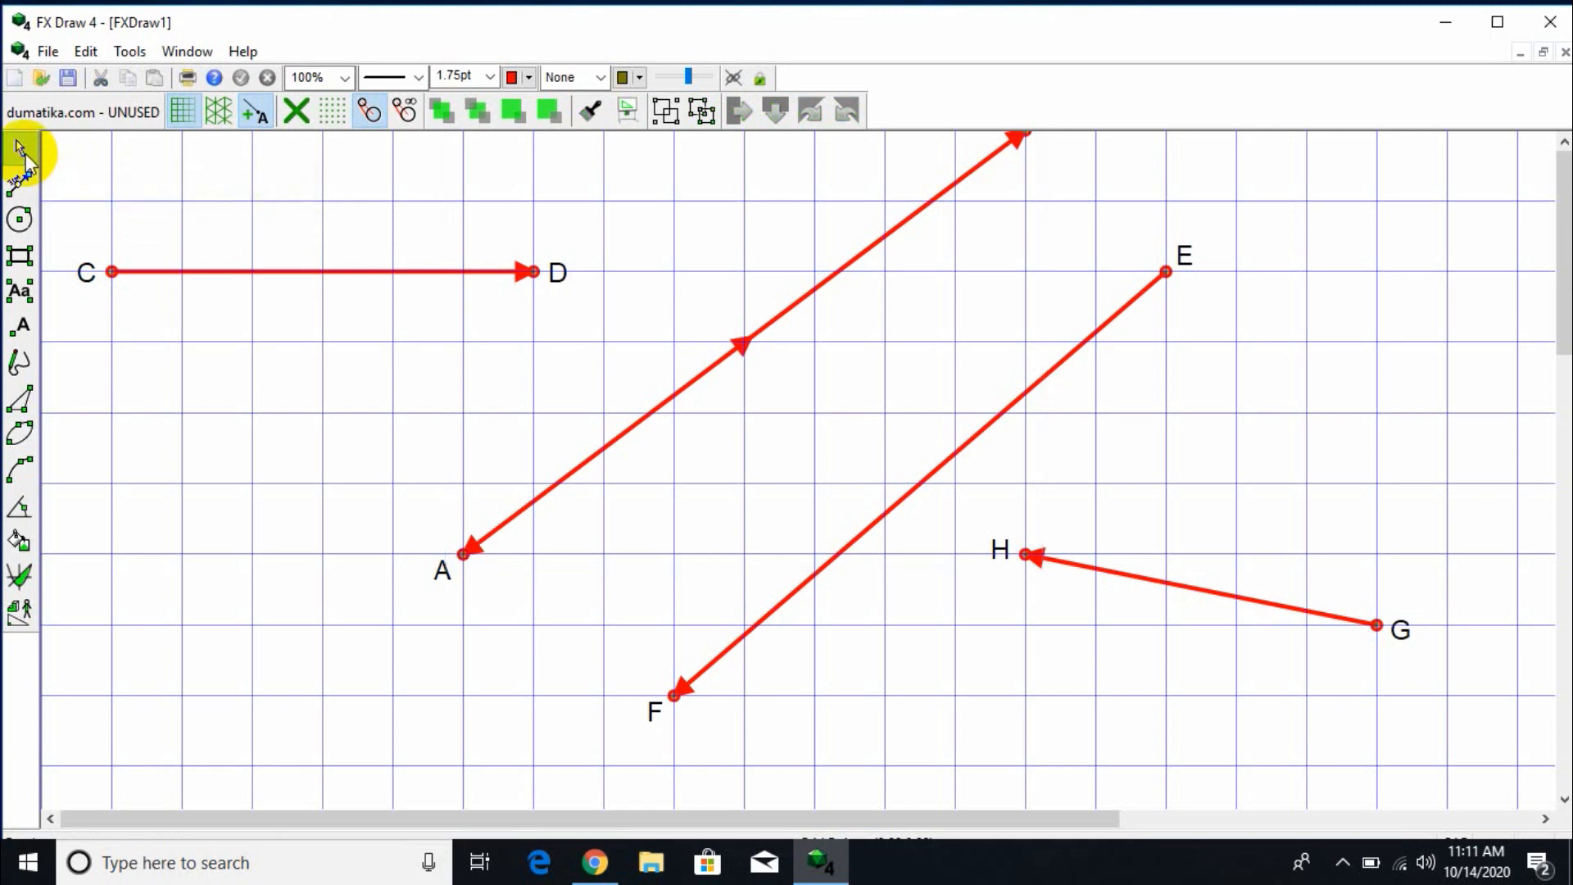
left_click_drag(70, 151, 1480, 802)
key("Delete")
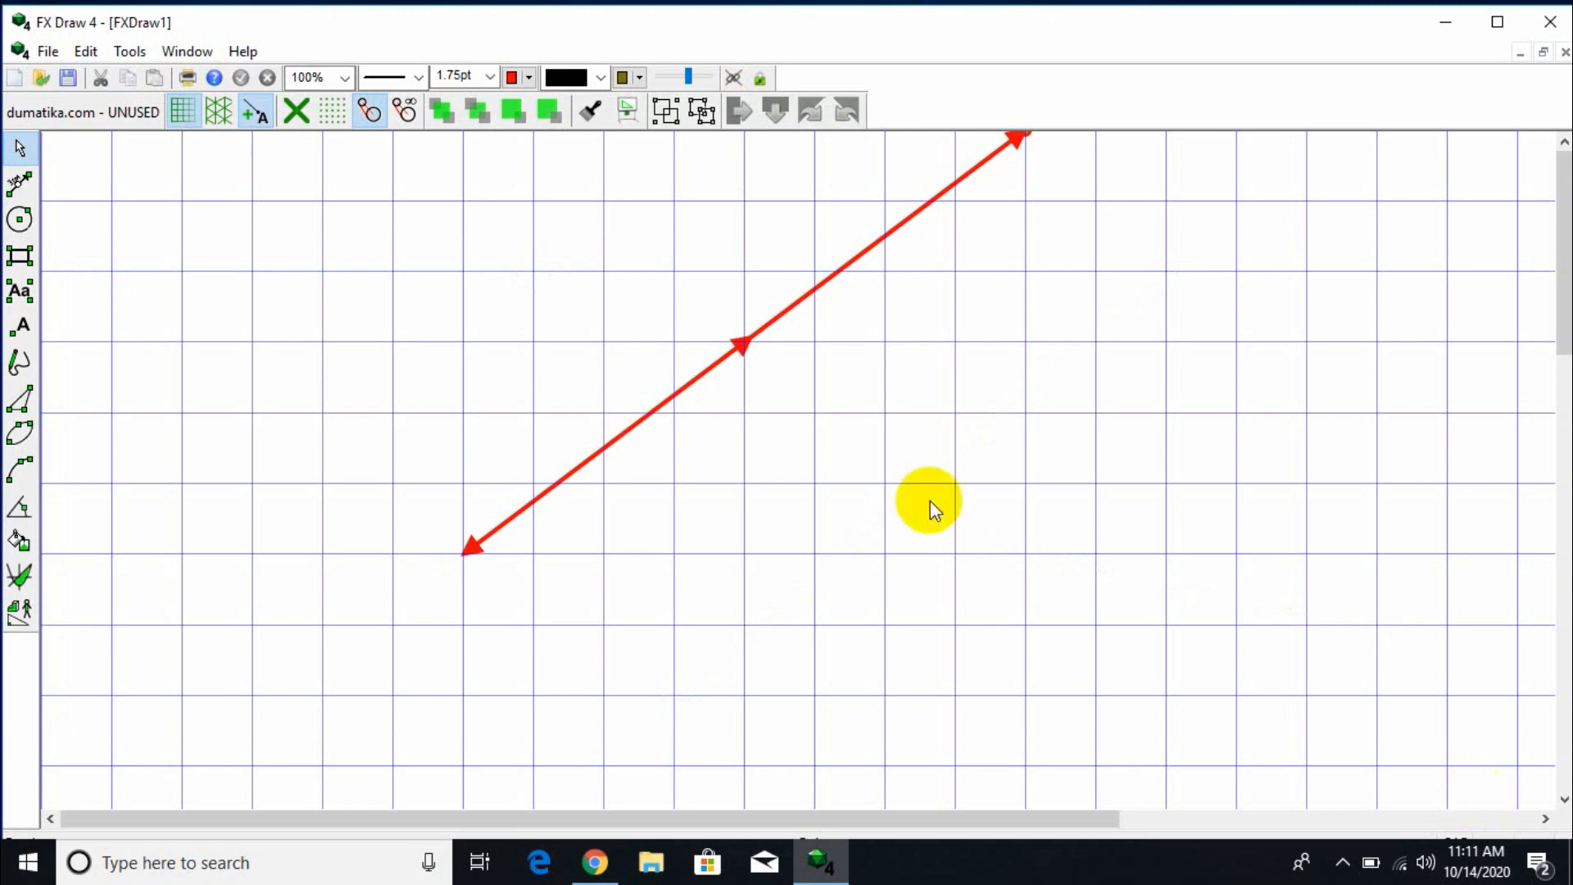
left_click(730, 360)
key("Delete")
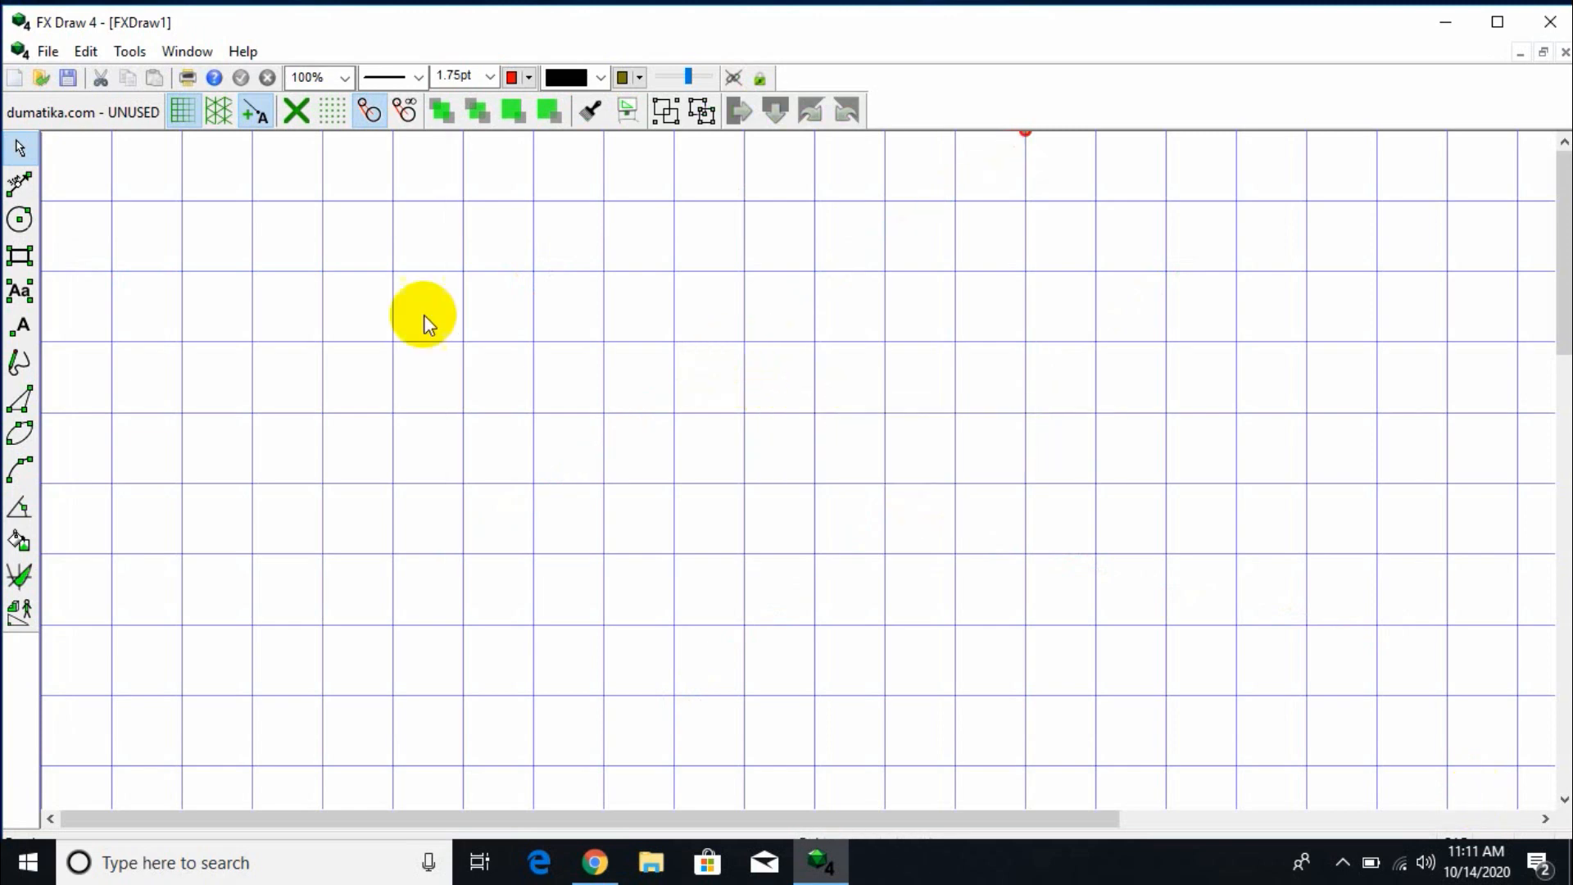
Draw a plain horizontal red line nine grid squares long in the upper part of the empty grid.
left_click(29, 187)
left_click(63, 192)
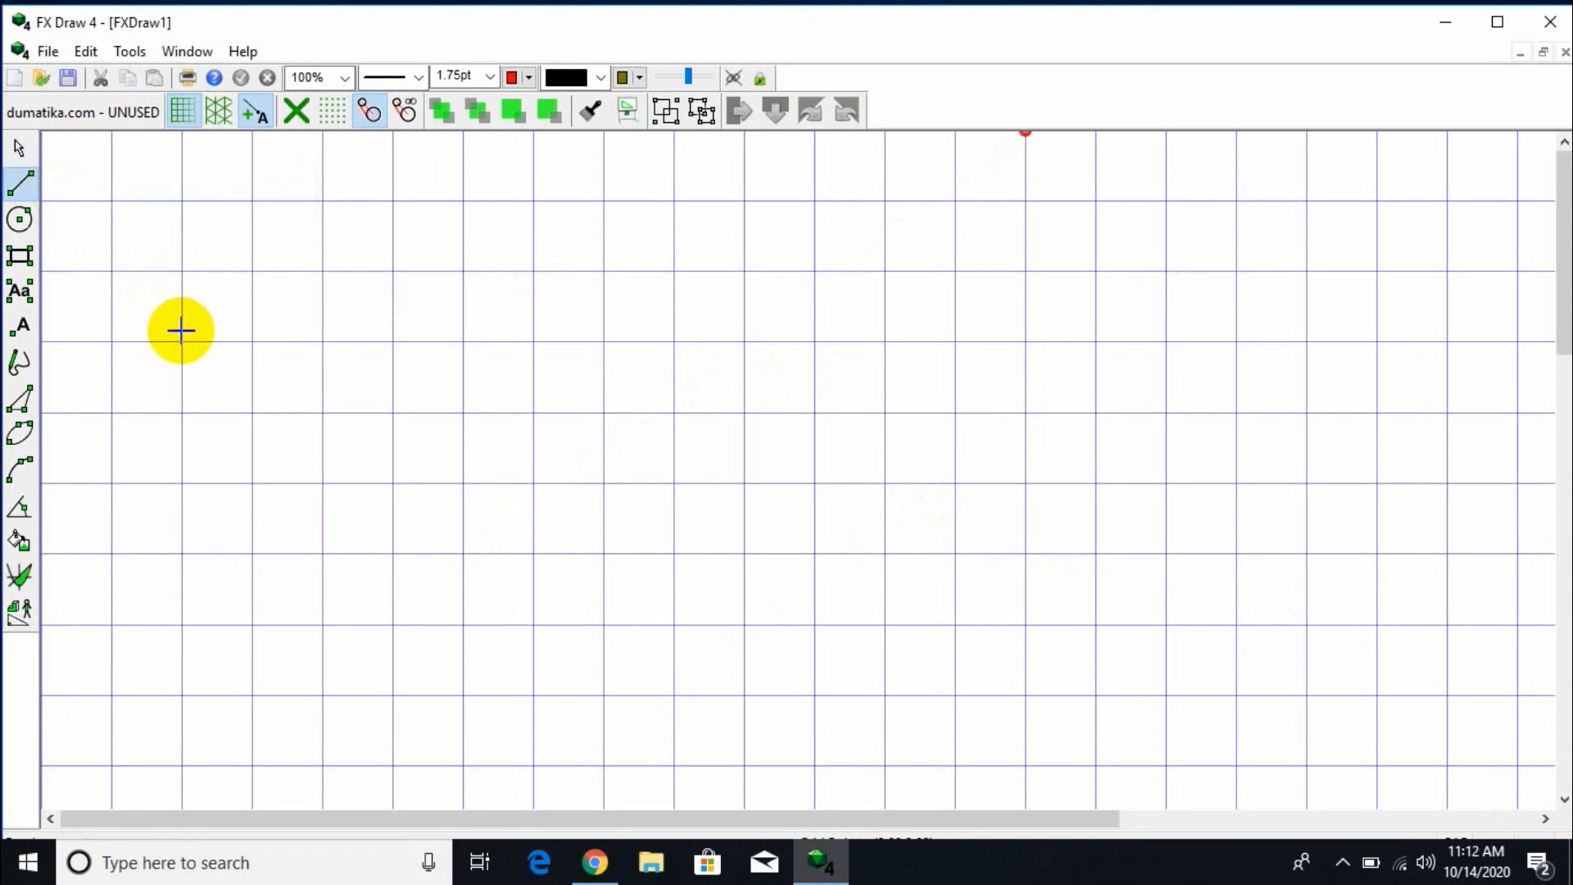
left_click_drag(181, 342, 815, 341)
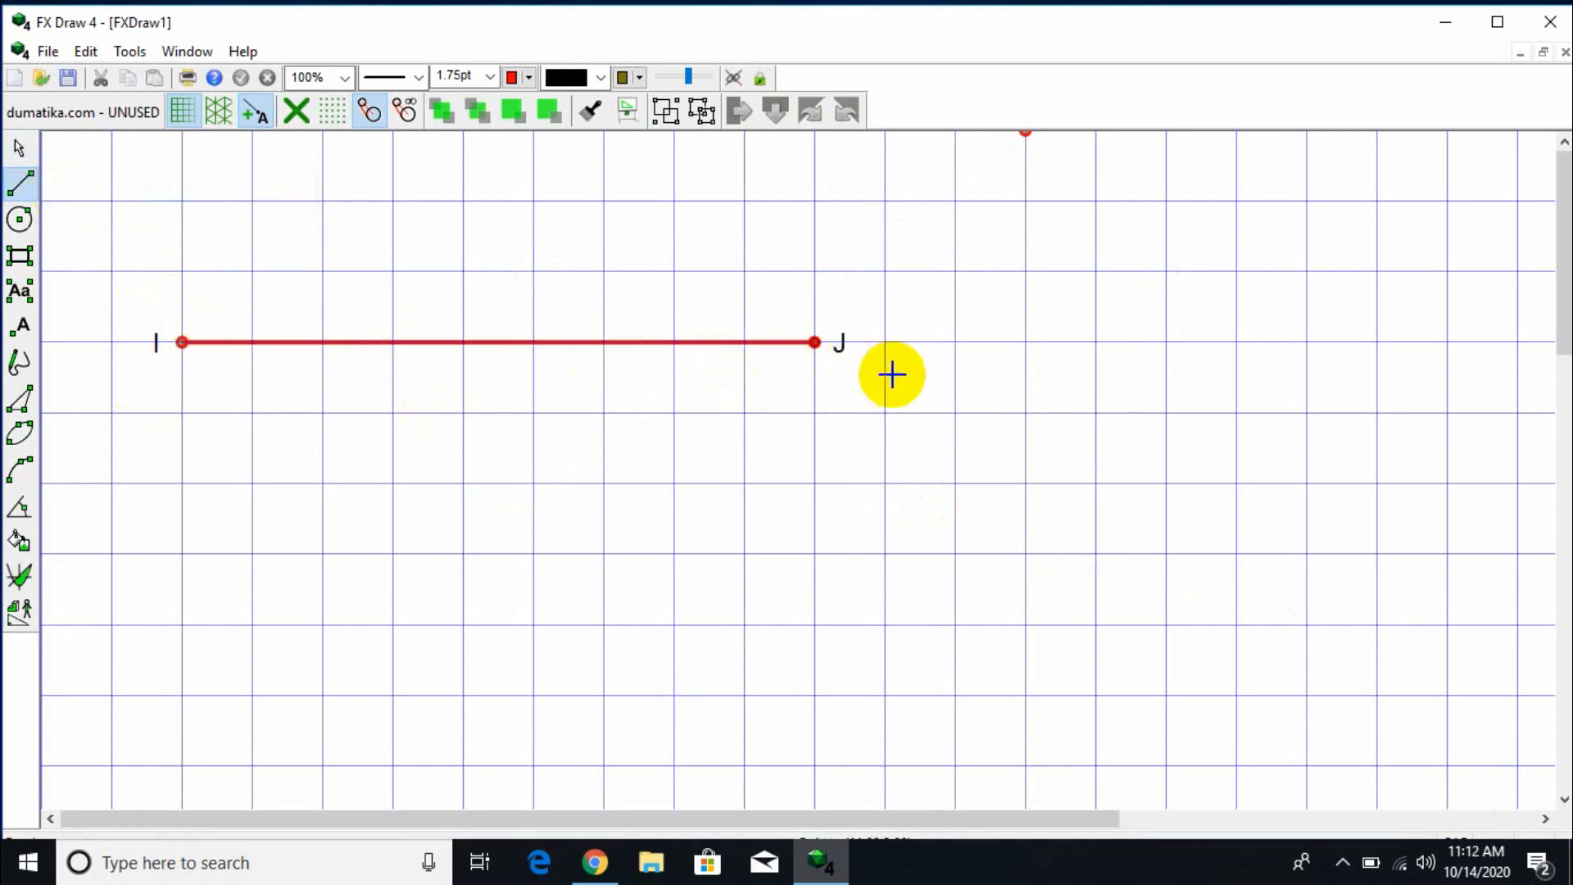
Try to lay a ruler along the horizontal line from I to J.
left_click(19, 184)
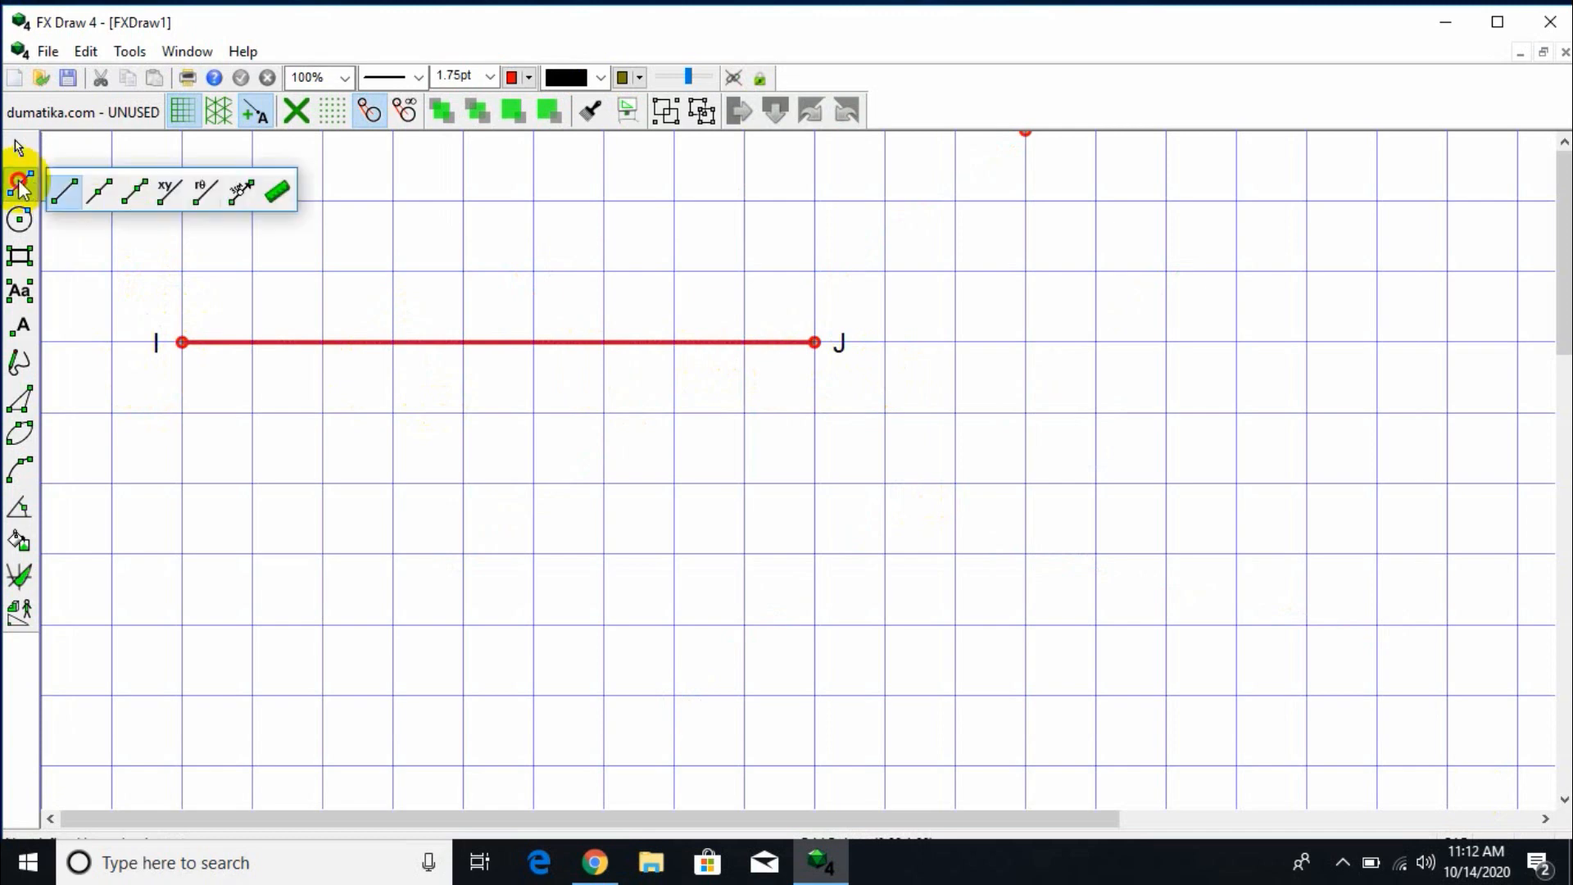
left_click(275, 190)
left_click_drag(180, 344, 833, 337)
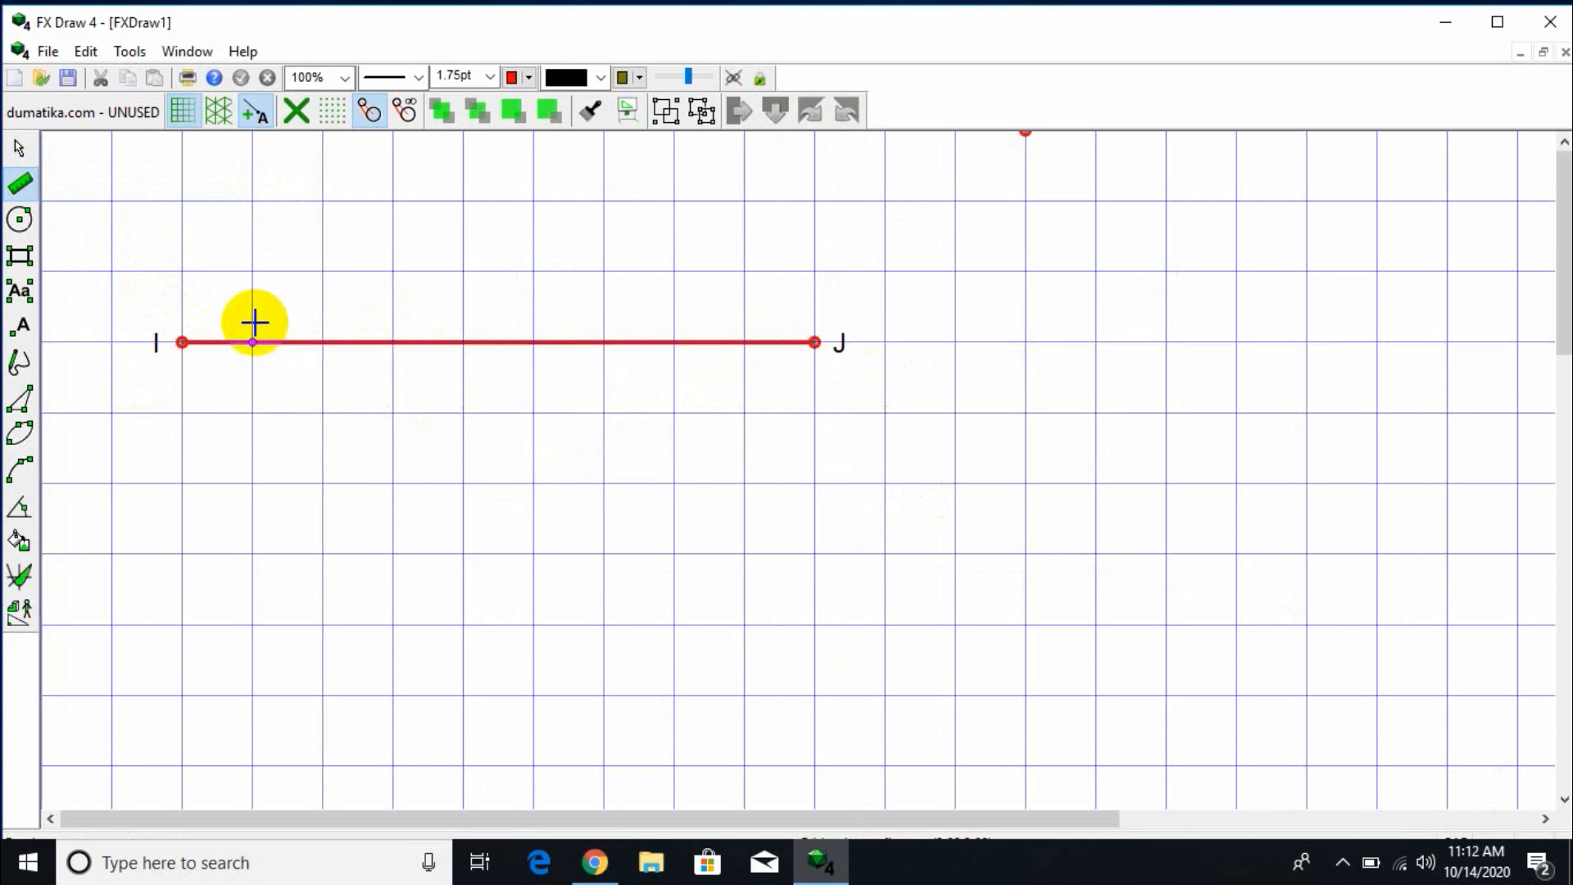
left_click(23, 154)
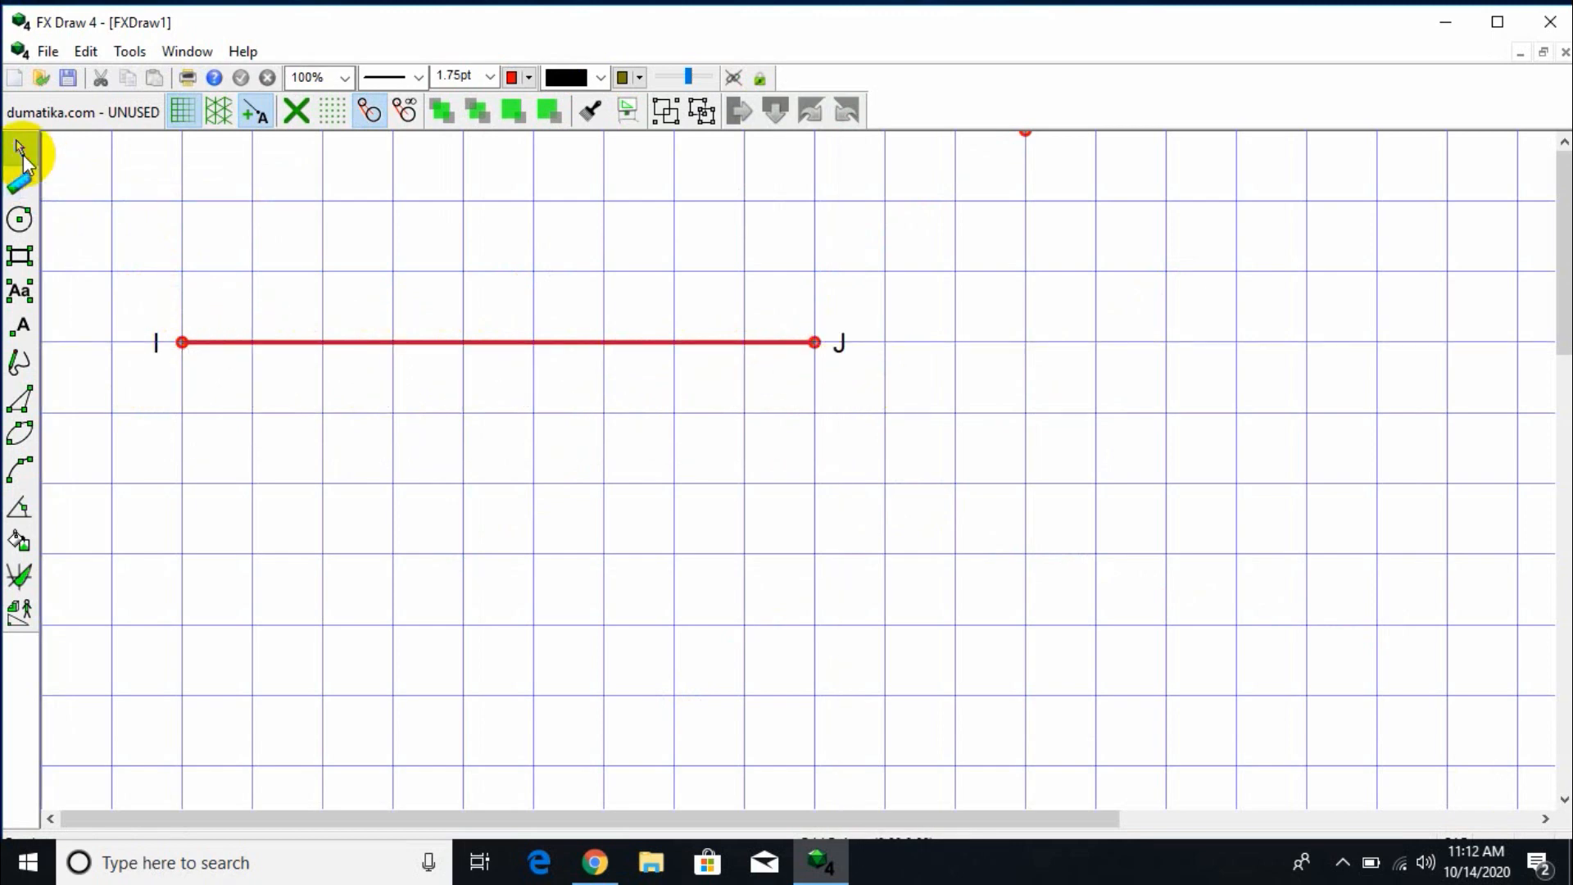
left_click(309, 341)
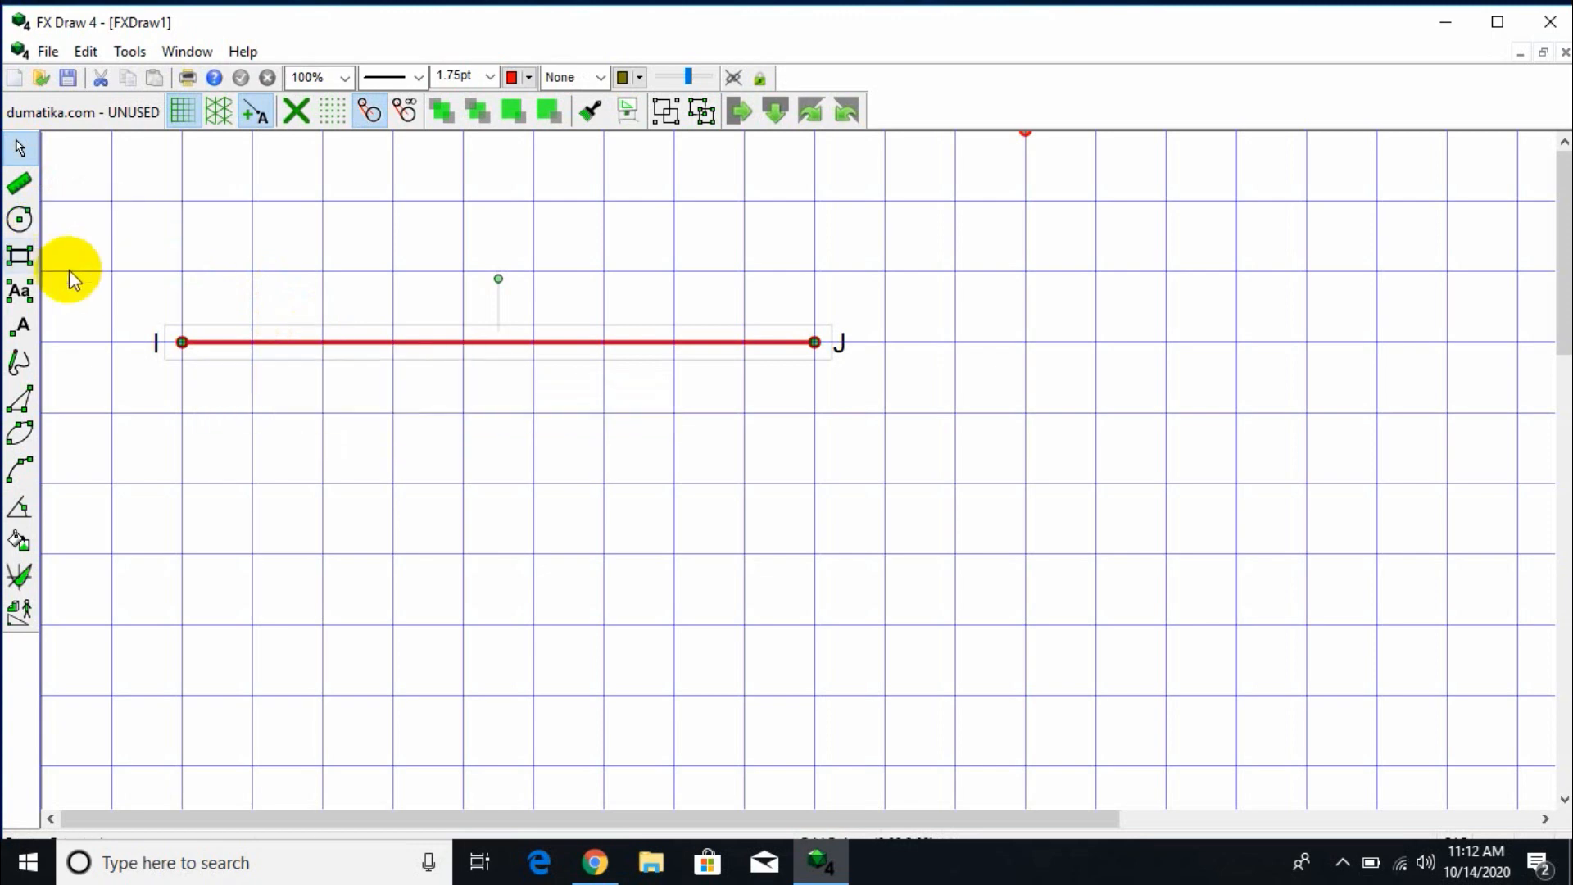
Place a 13 cm ruler below line IJ and draw a red line about 6.5 cm long from its zero mark along the upper edge.
left_click(16, 190)
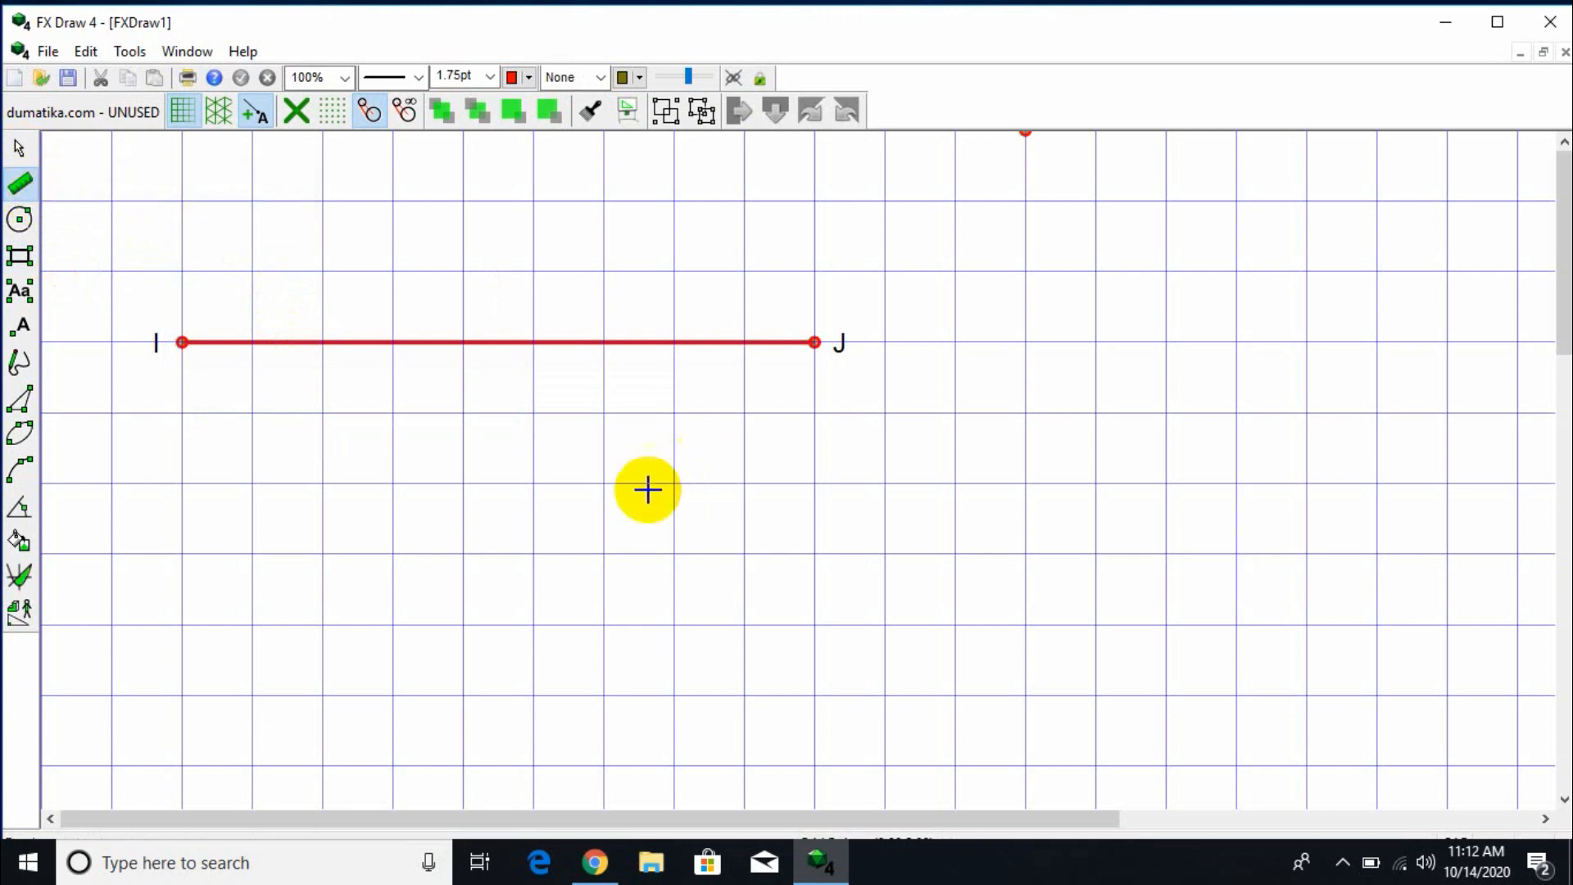
left_click_drag(461, 490, 1385, 477)
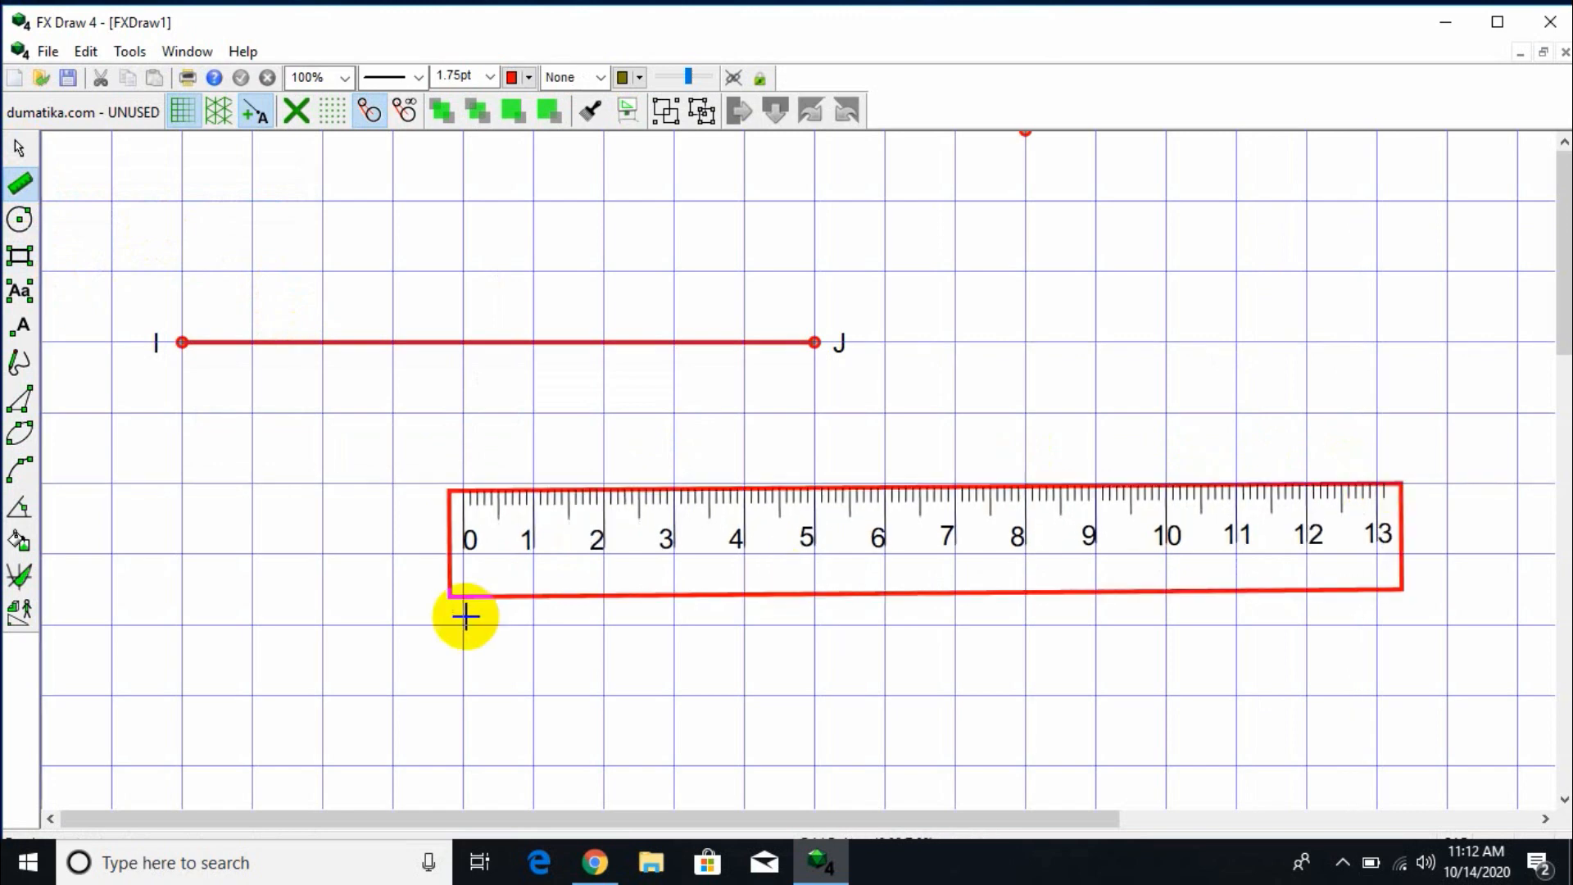
left_click(18, 185)
left_click(63, 189)
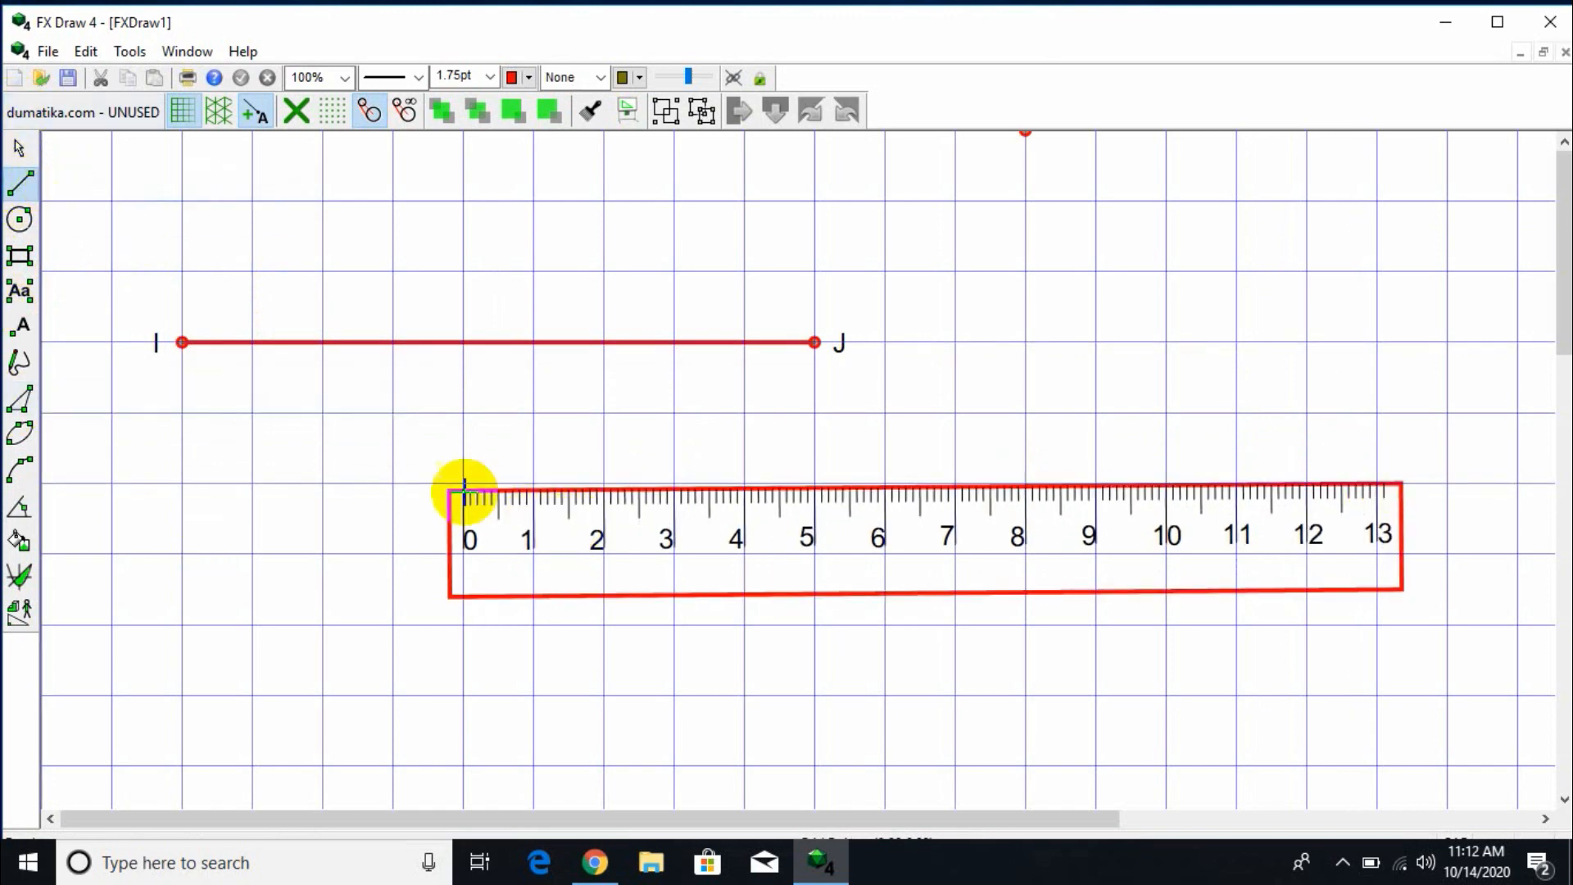
left_click_drag(461, 484, 919, 483)
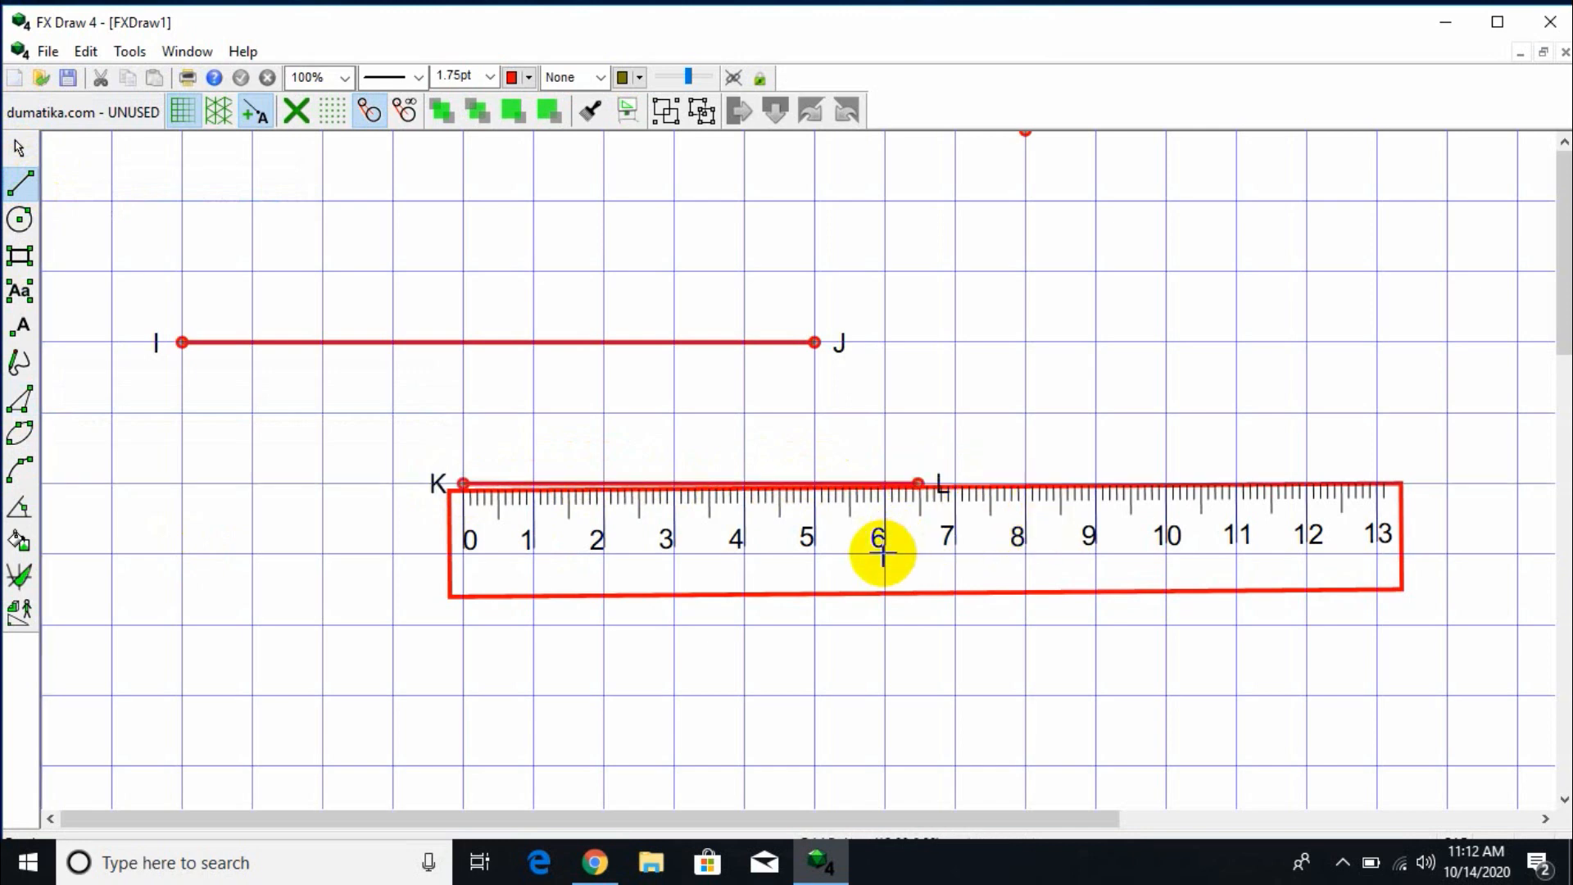
Show the measurement of line KL with units and 0 decimal places.
left_click(20, 148)
left_click(524, 486)
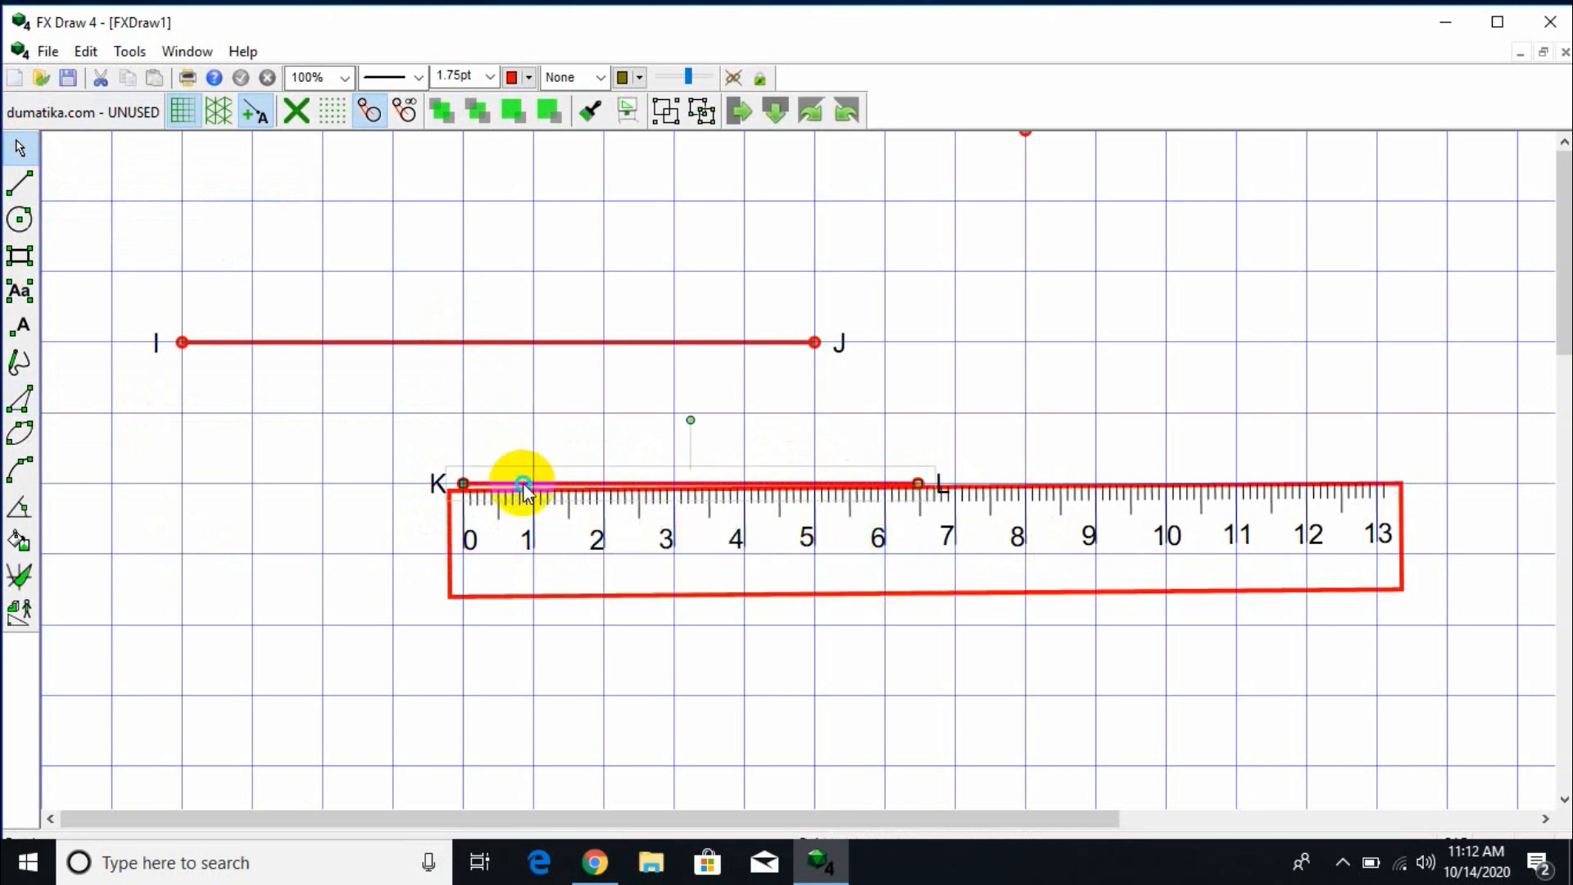
double_click(525, 487)
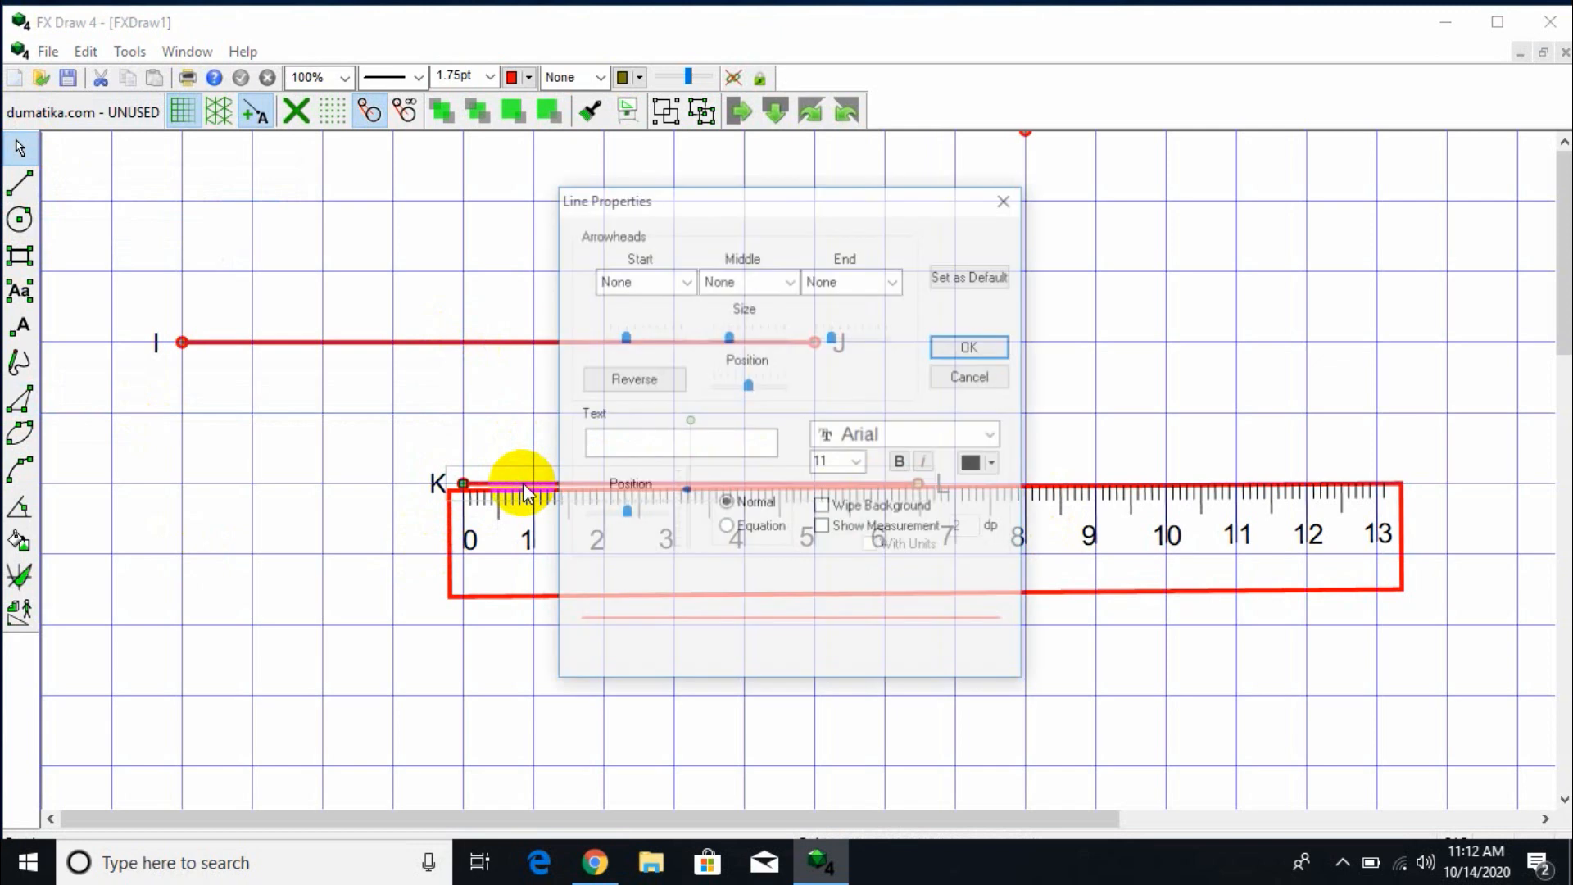
left_click(824, 527)
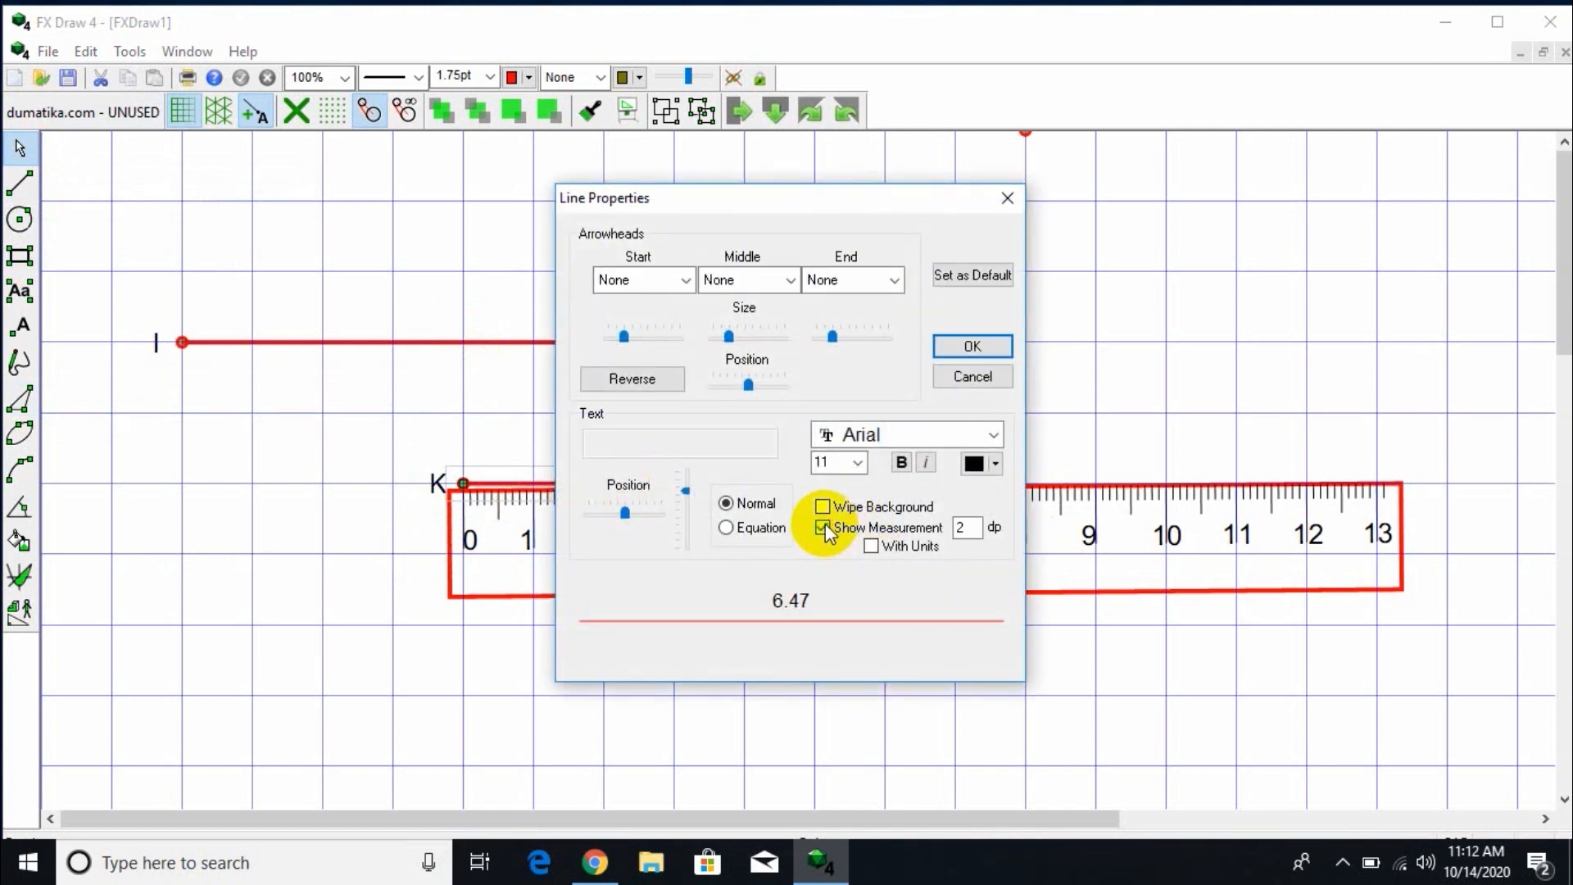
left_click(872, 545)
double_click(966, 527)
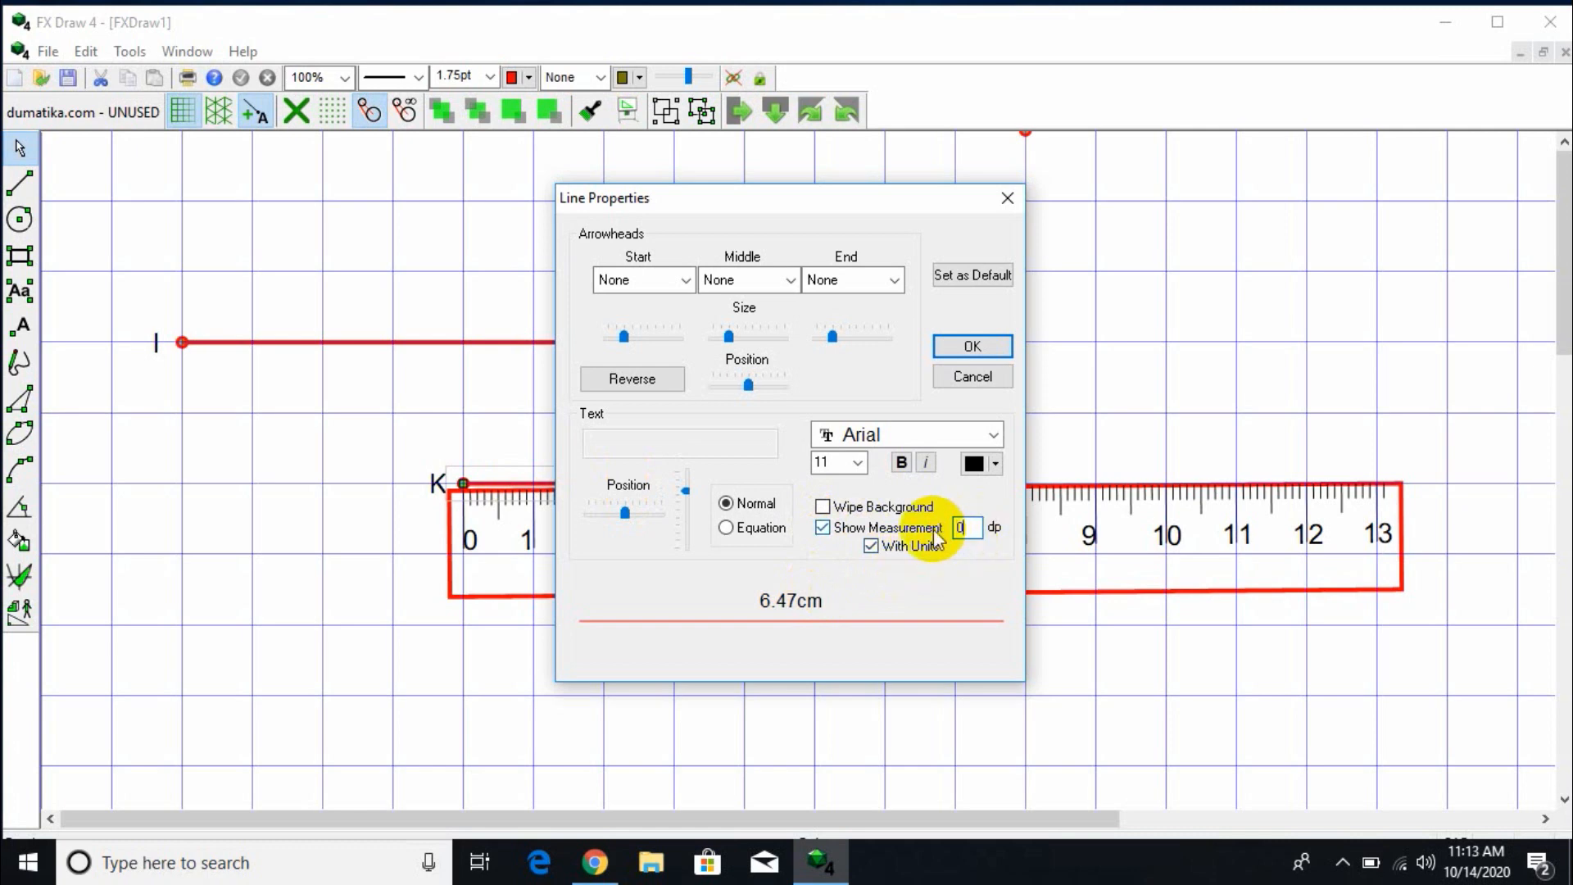
type("0")
left_click(972, 346)
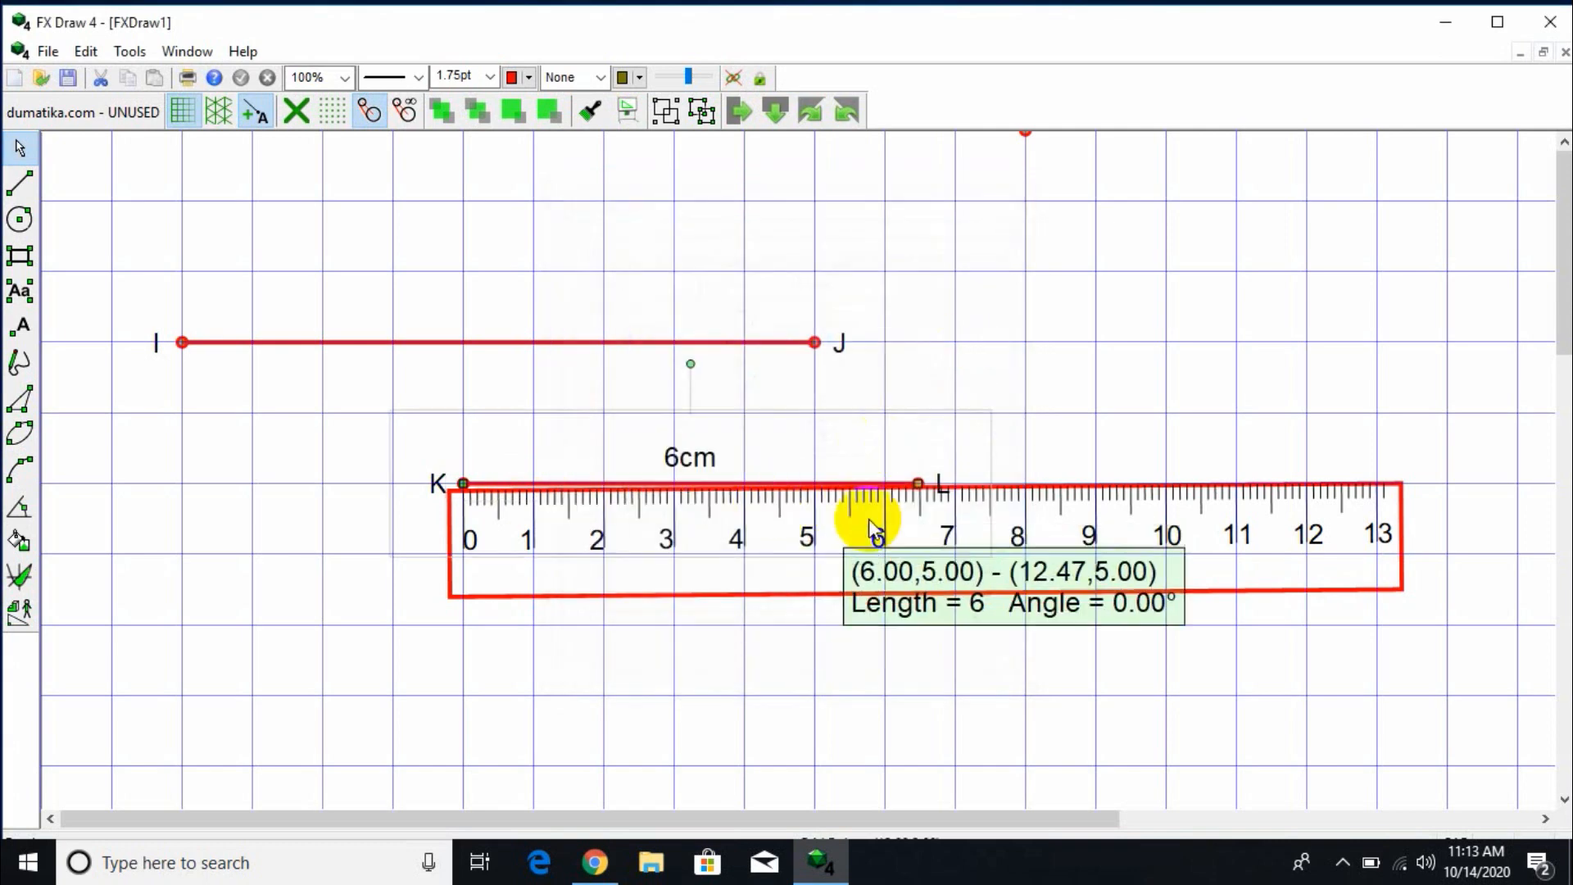
Delete the ruler beneath line KL.
left_click(1016, 541)
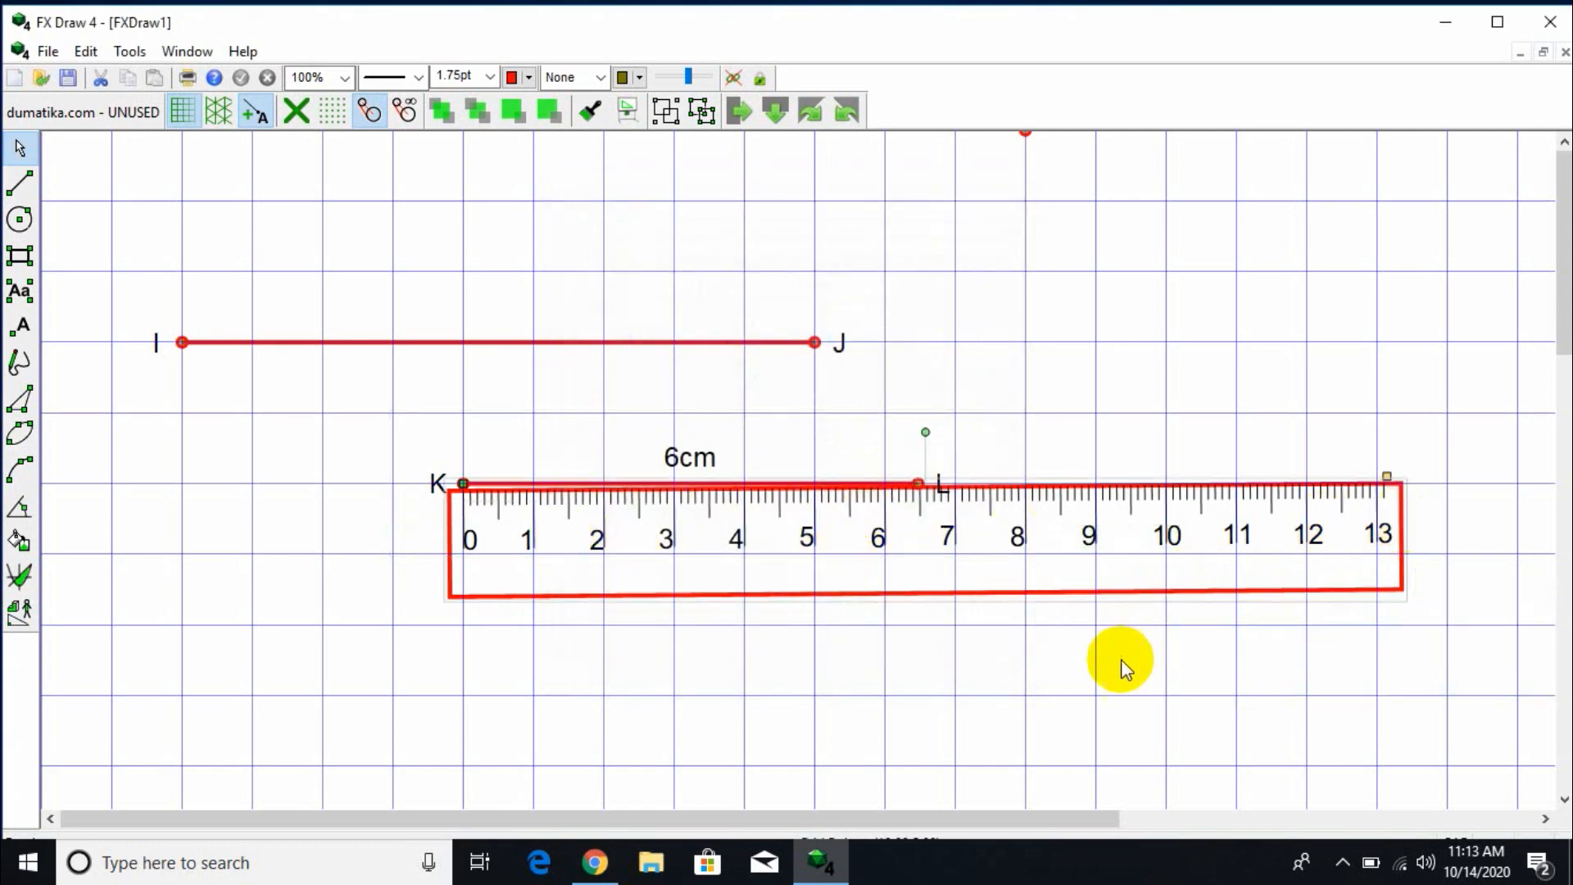
left_click(1013, 780)
left_click(1103, 510)
key("Delete")
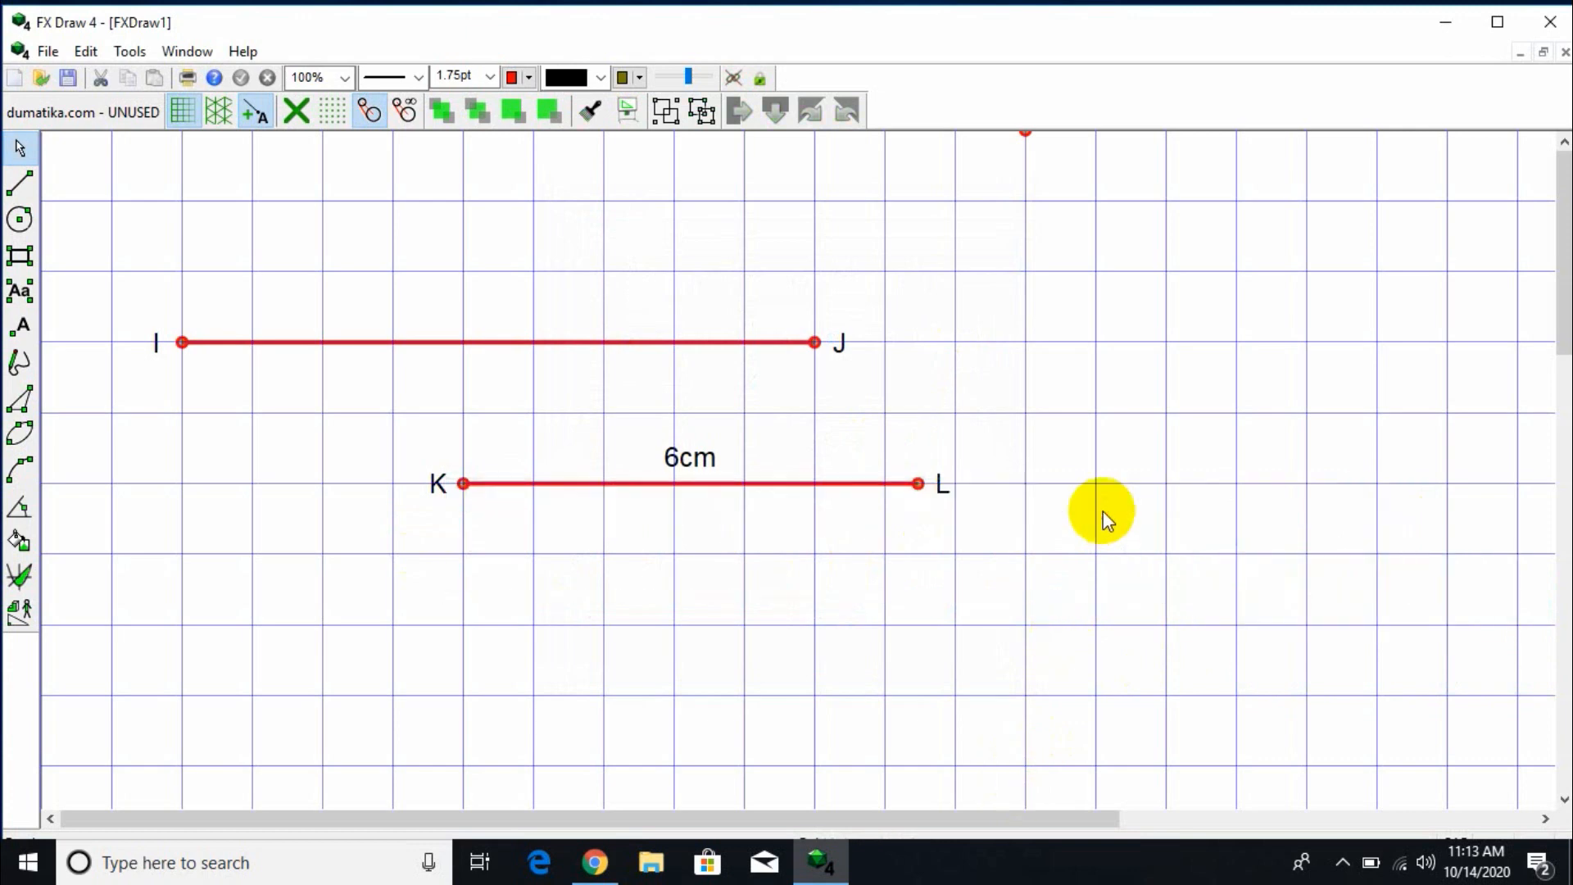
Place a horizontal ruler about 15 cm long just above line IJ, starting three squares right of point I.
left_click(20, 182)
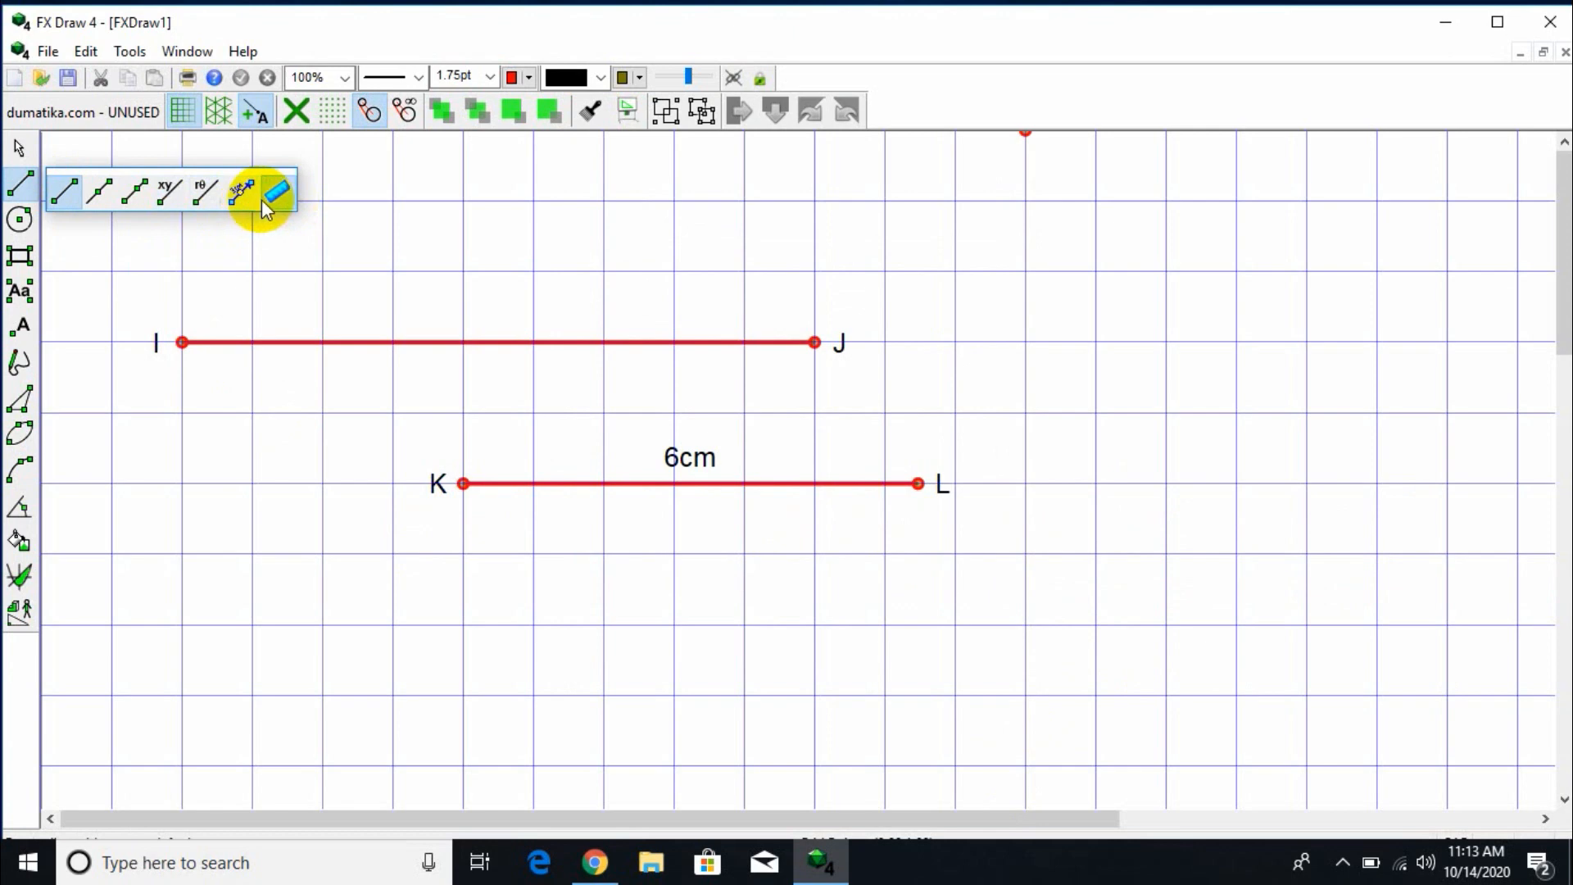
left_click(276, 198)
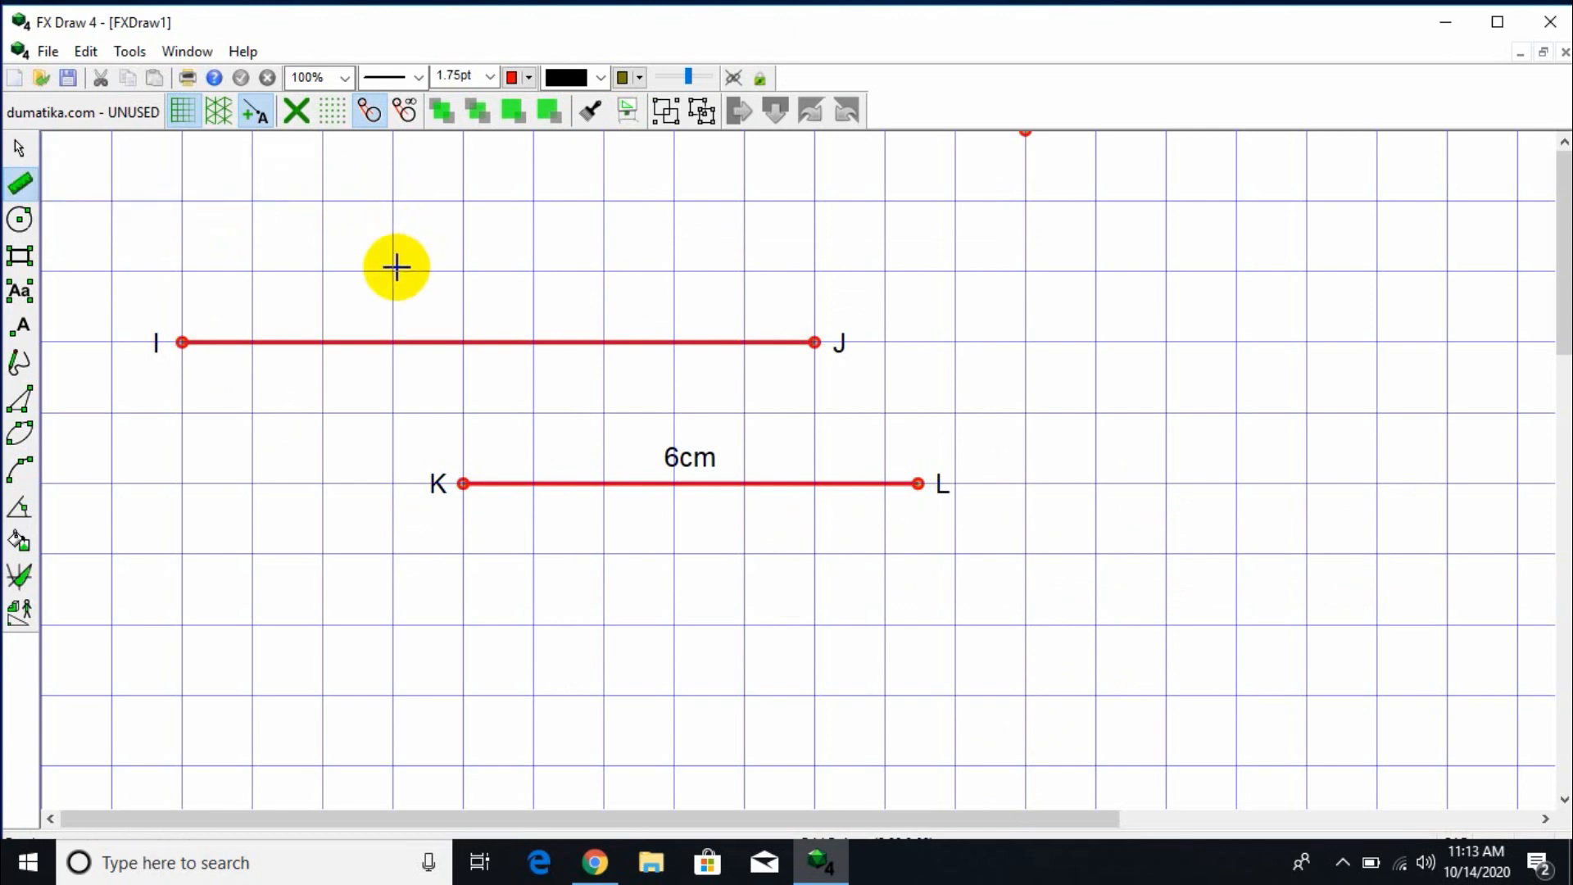
left_click_drag(394, 272, 1476, 271)
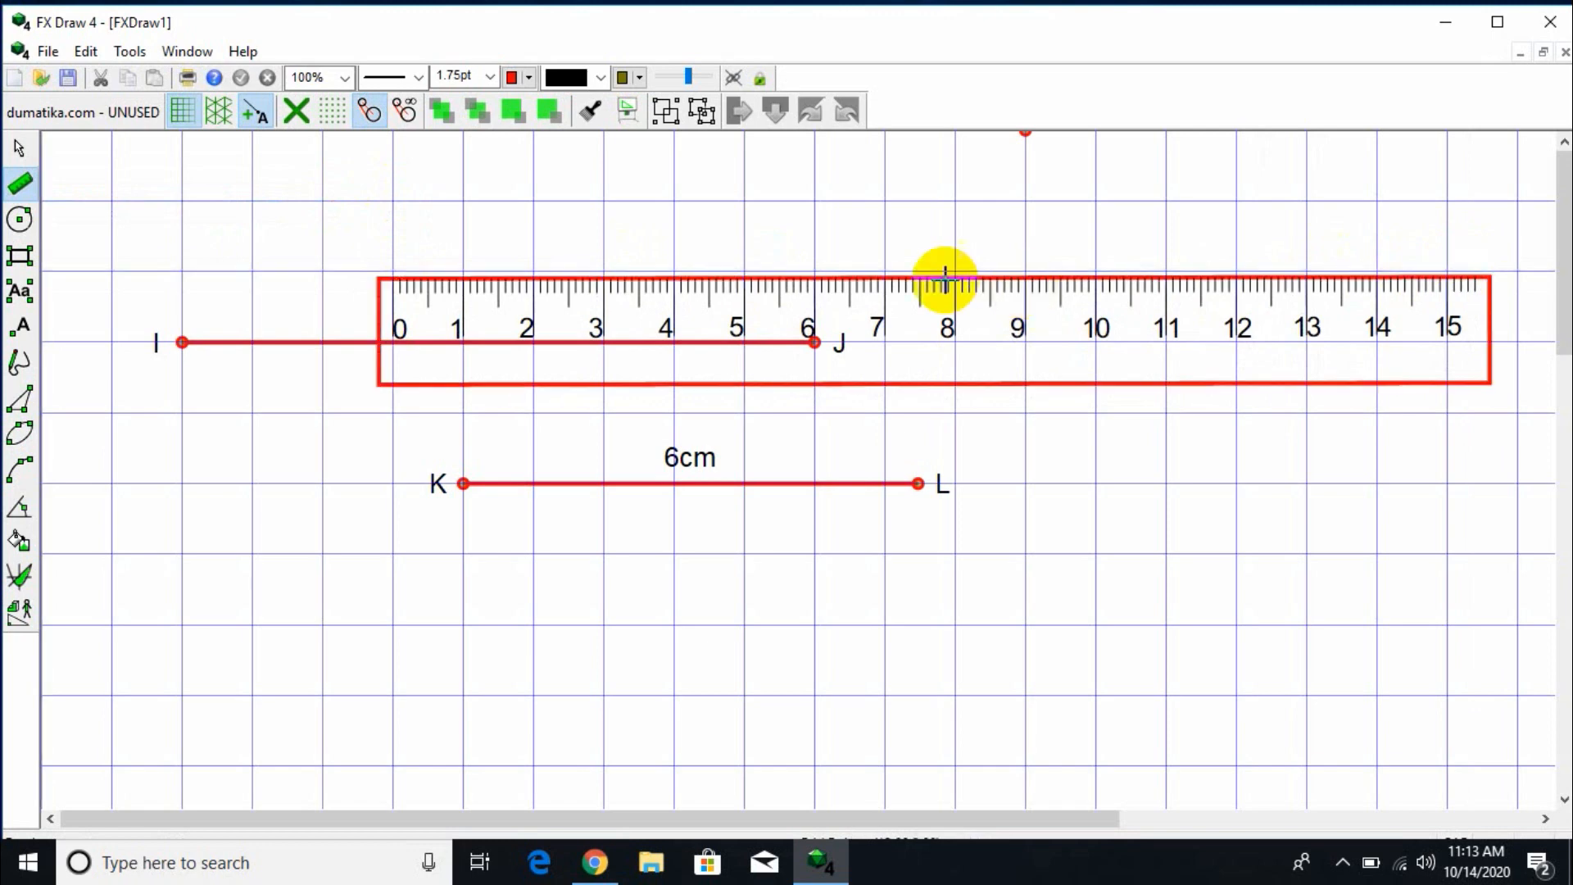
left_click(25, 186)
left_click(205, 192)
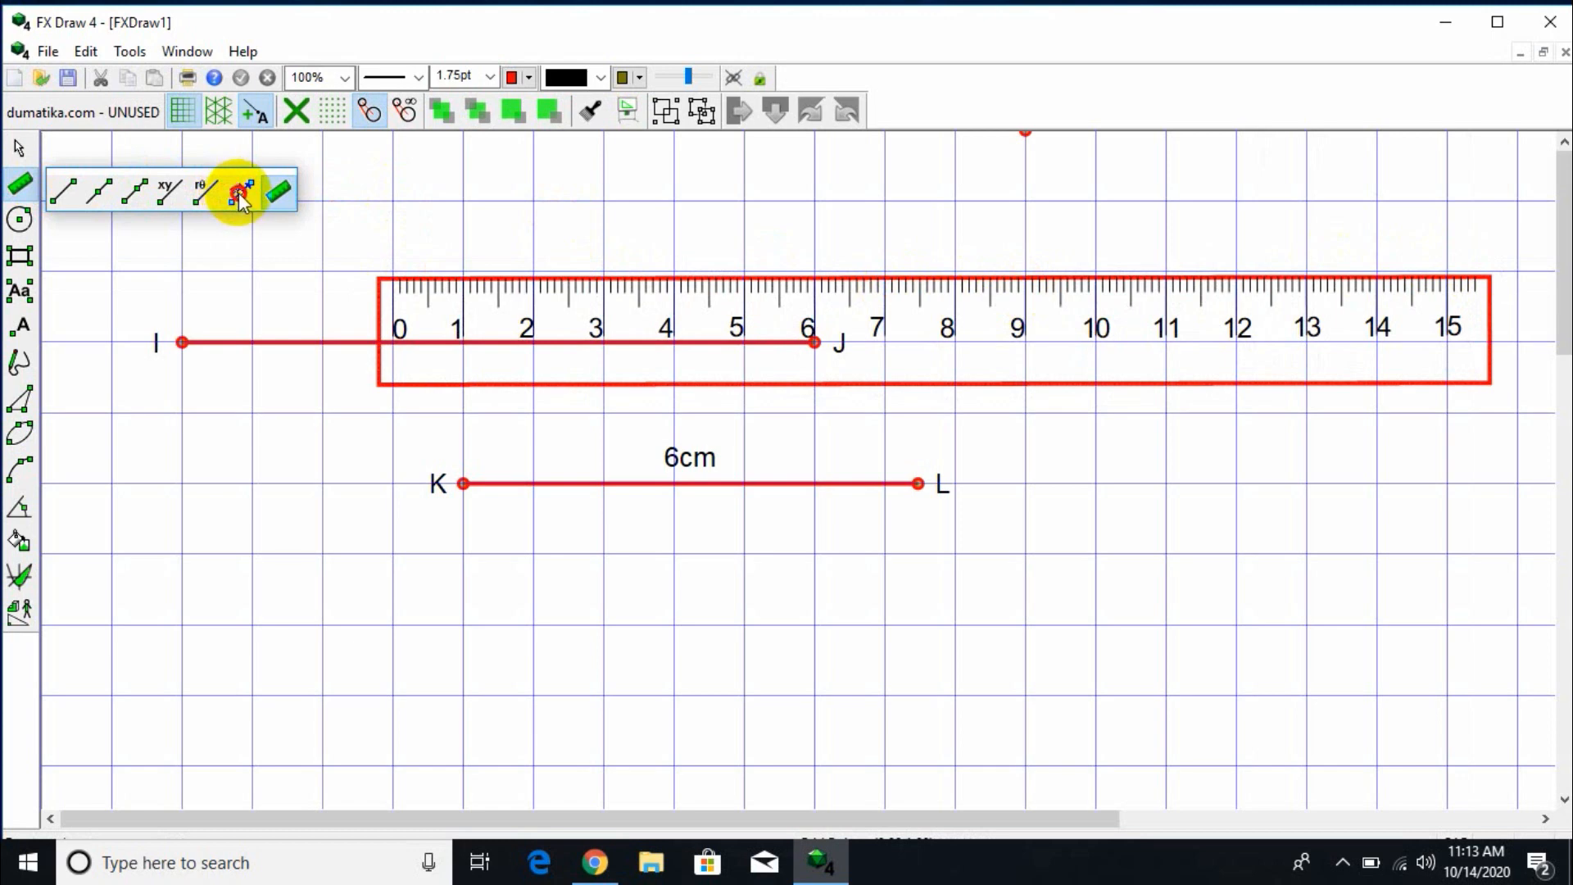
left_click_drag(238, 193, 16, 183)
left_click(19, 188)
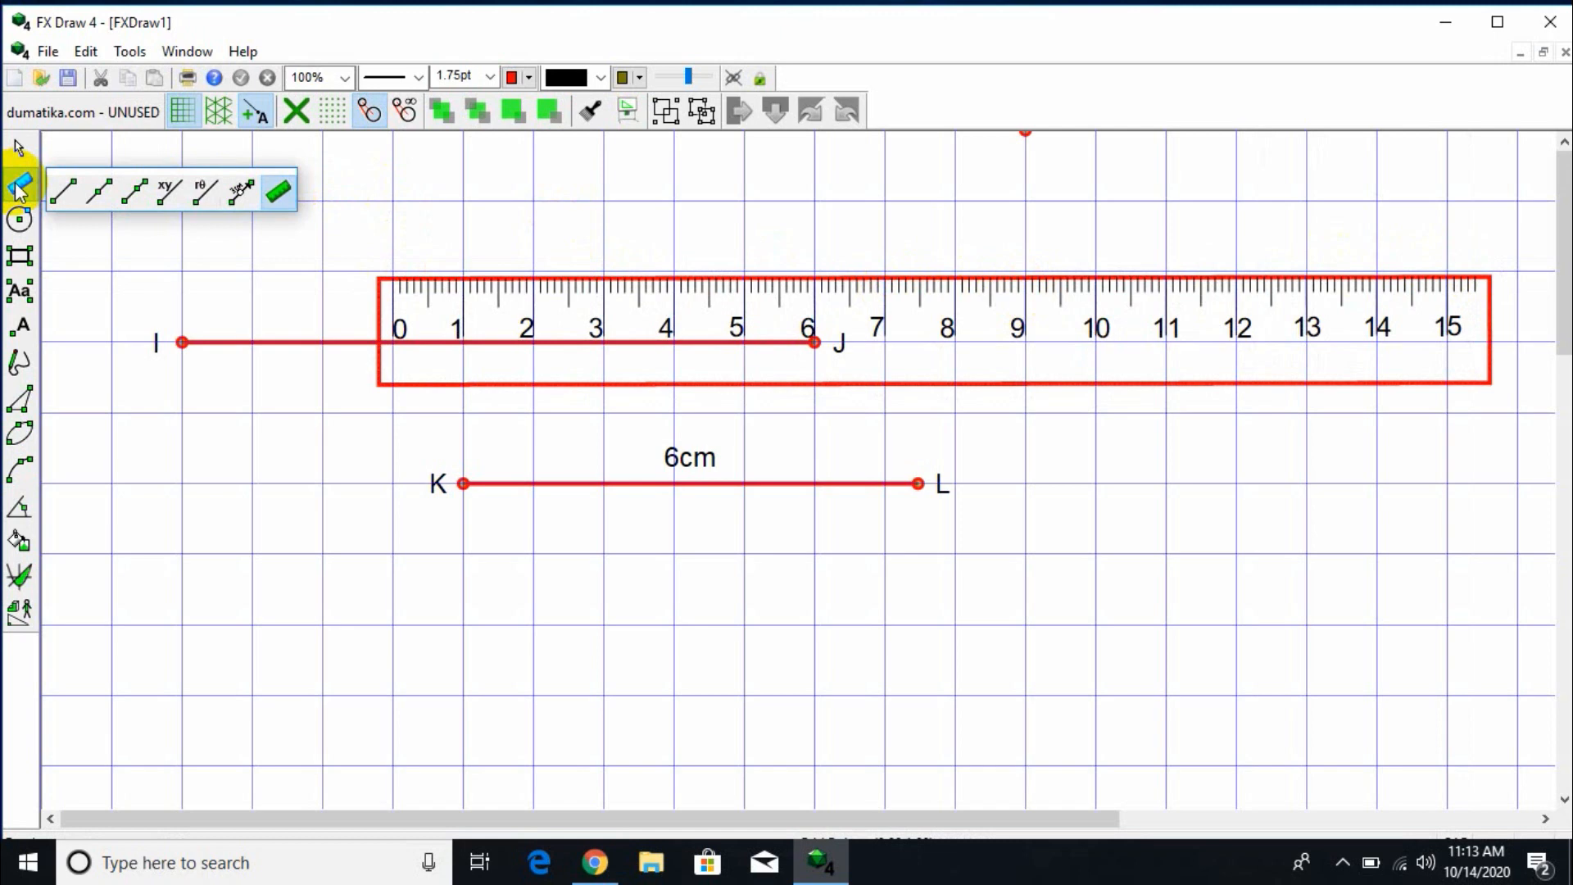